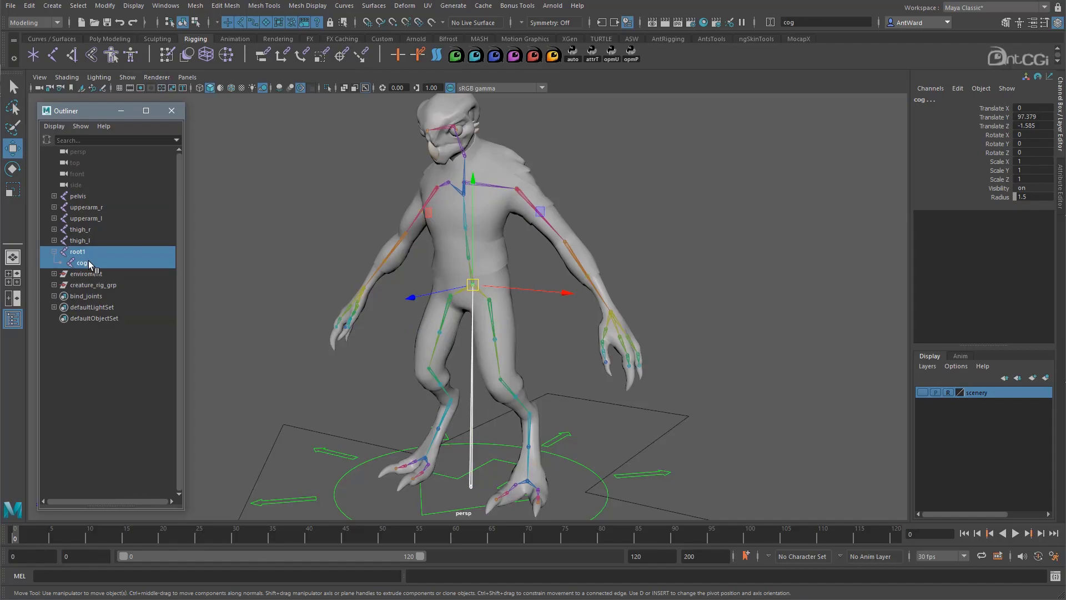
- Delete root1 with its cog joint, then the head, eye and clavicle joints at the end of the pelvis spine chain
key(Delete)
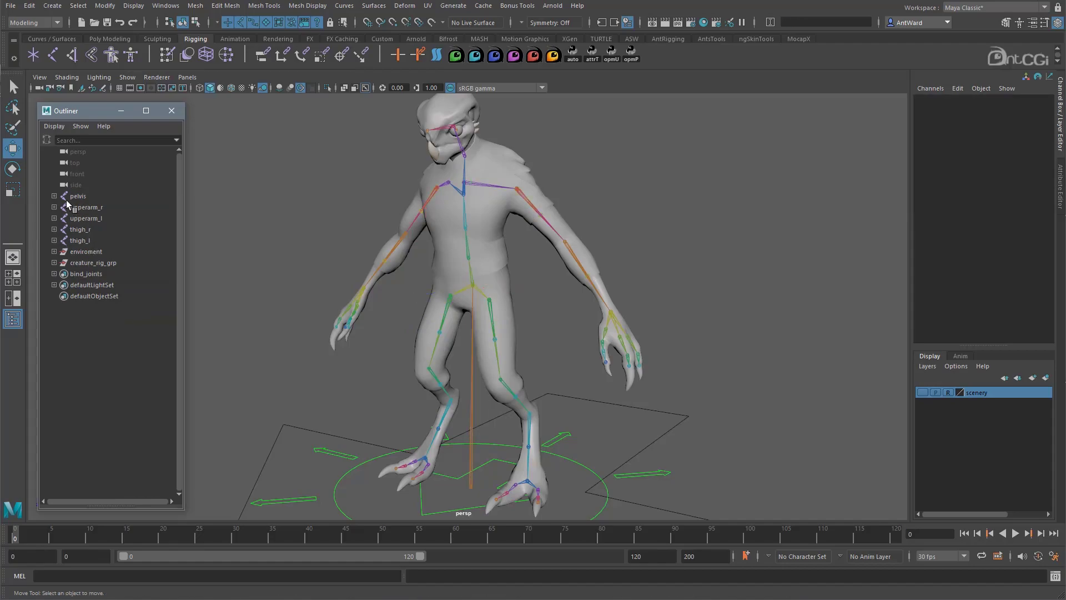
click(53, 196)
shift+click(61, 207)
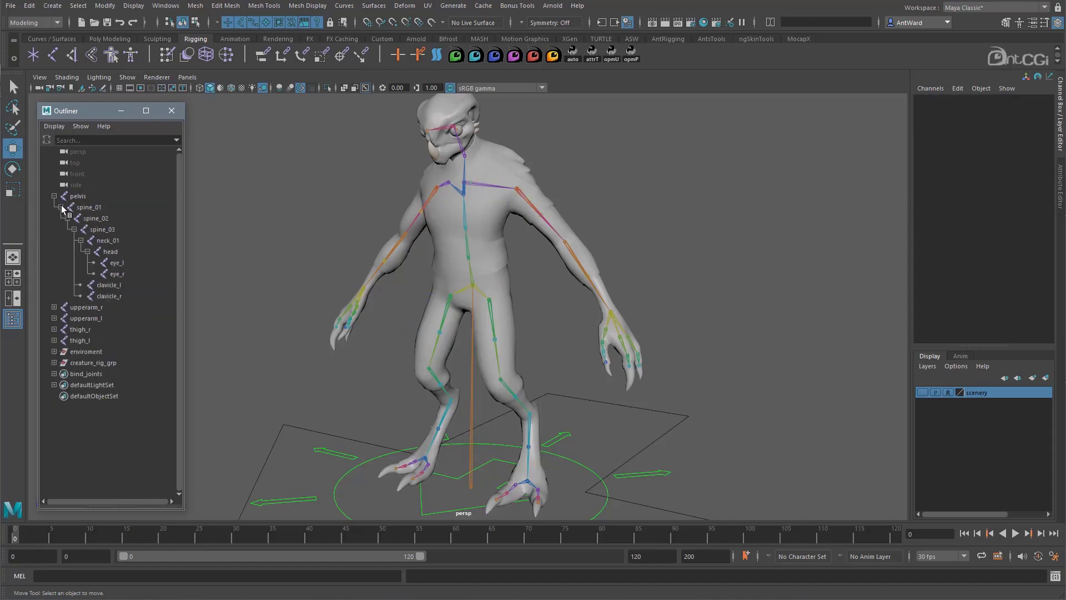
drag(123, 249, 122, 272)
key(Delete)
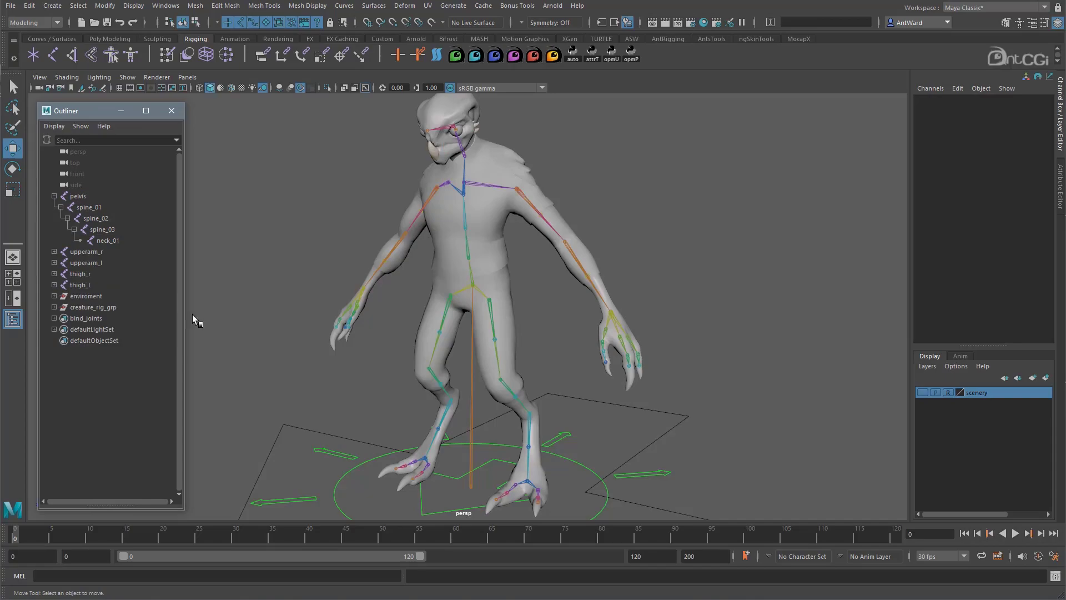
- Hide the original rig skeleton through the Skeleton attribute of root_ctrl
click(665, 474)
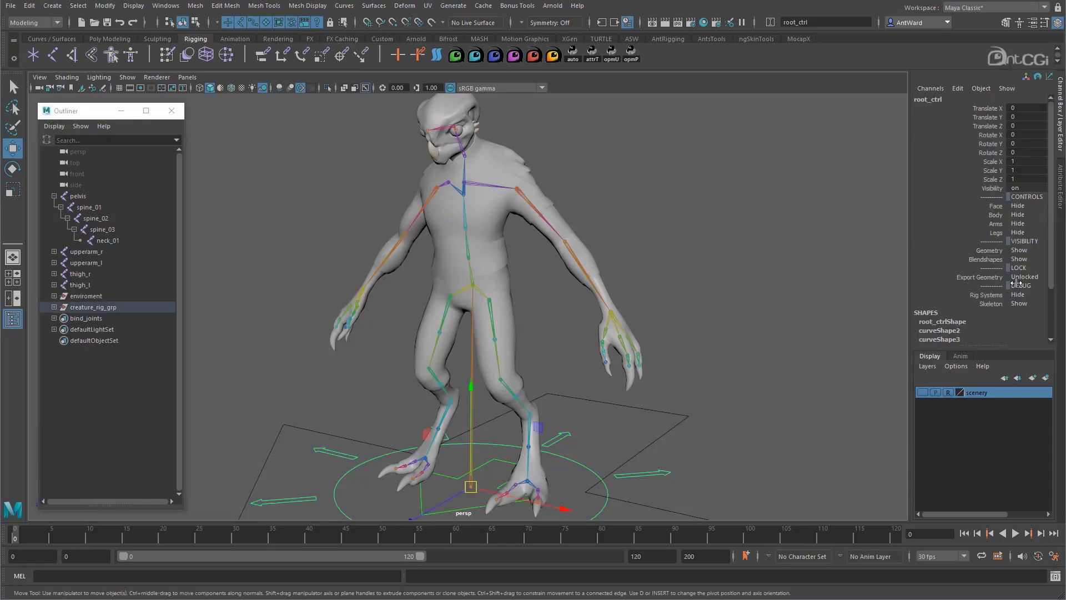
click(994, 304)
middle_drag(654, 351, 578, 340)
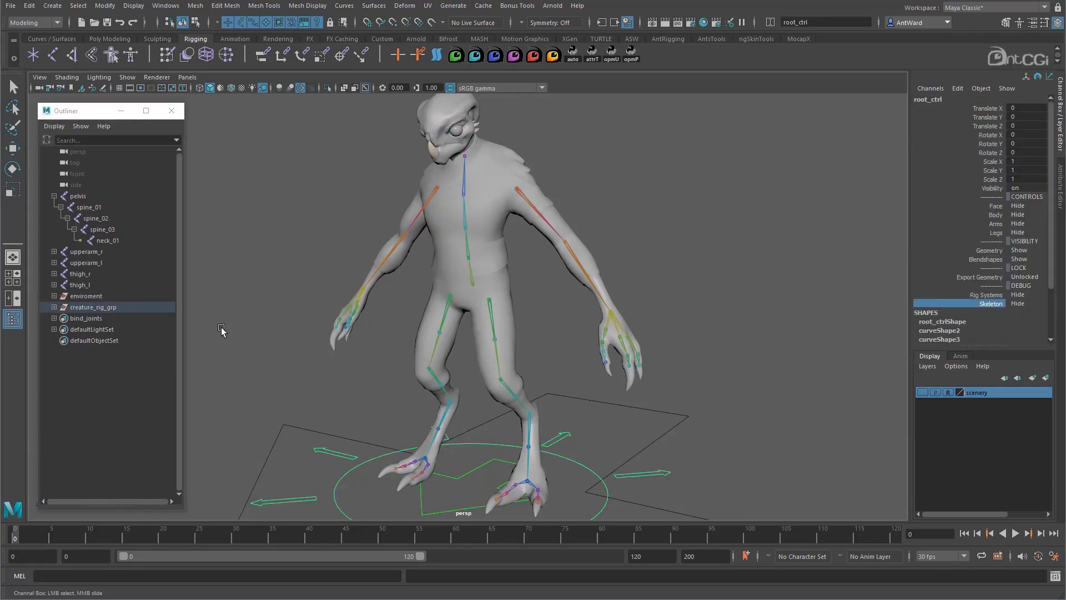
- Select the complete hierarchies of the pelvis, upper arm and thigh chains and remove them from the bind_joints set
click(54, 196)
drag(73, 196, 84, 235)
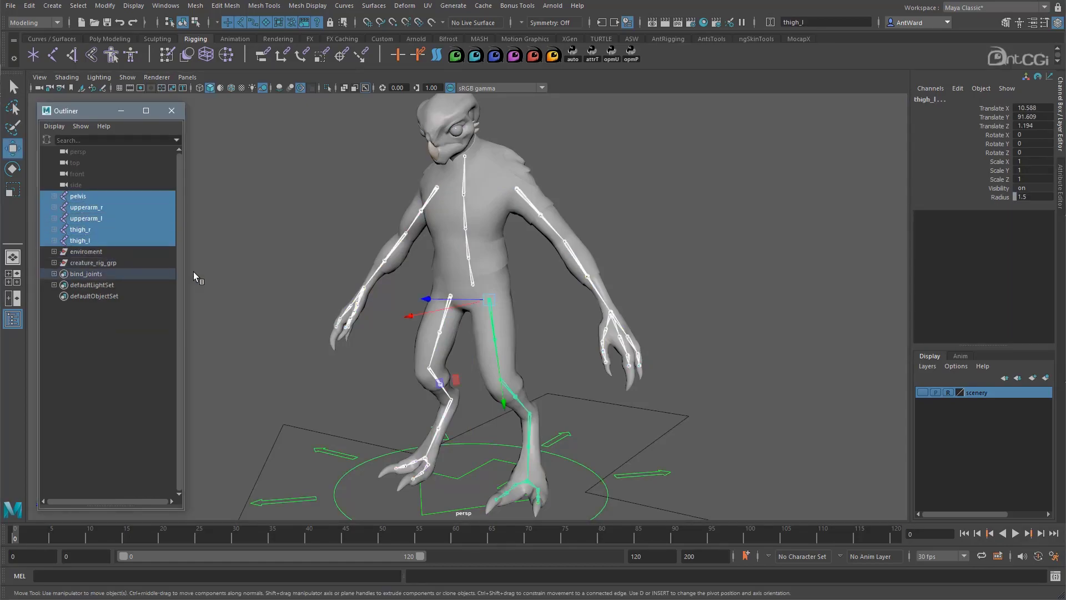
click(78, 6)
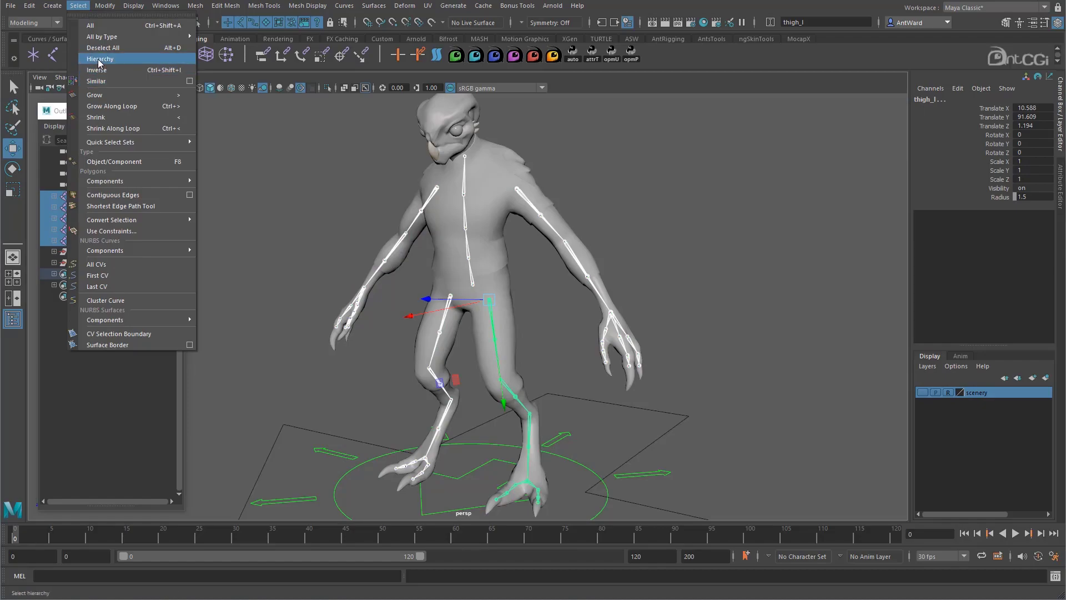
click(98, 71)
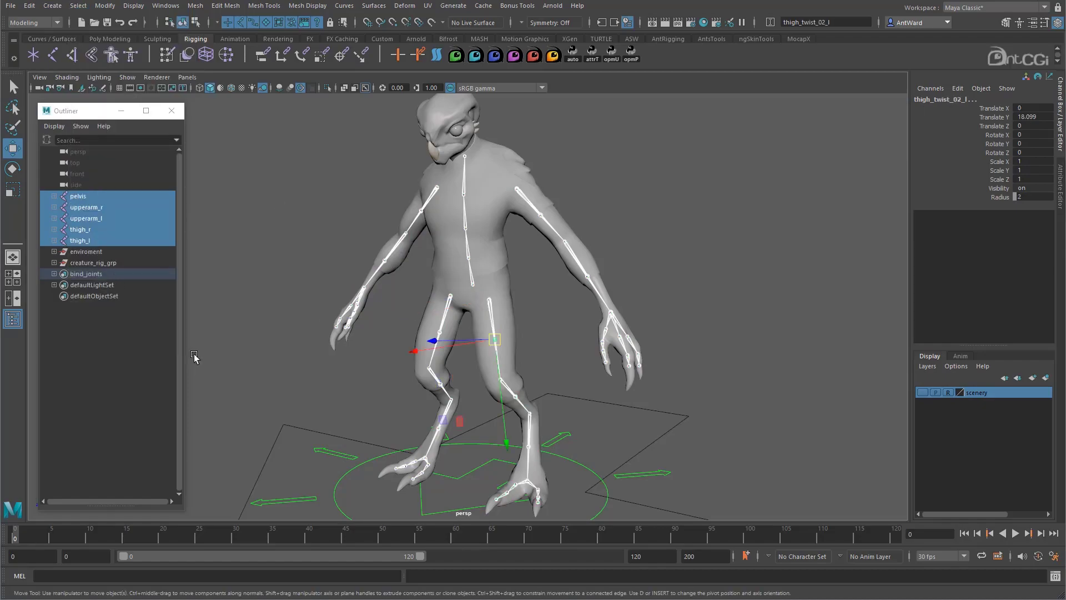
right_click(95, 275)
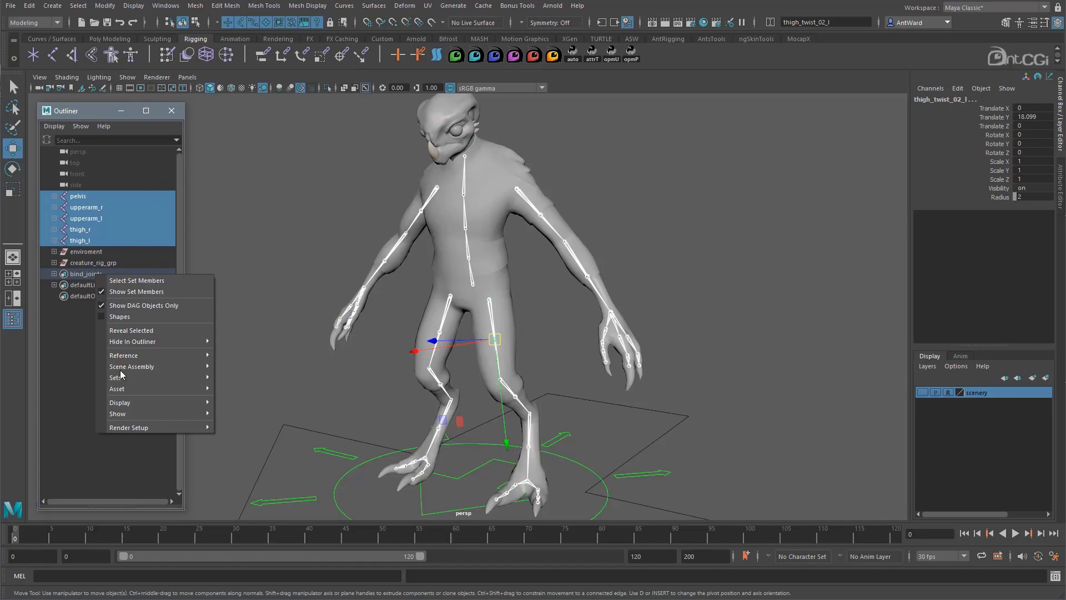
mouse_move(121, 376)
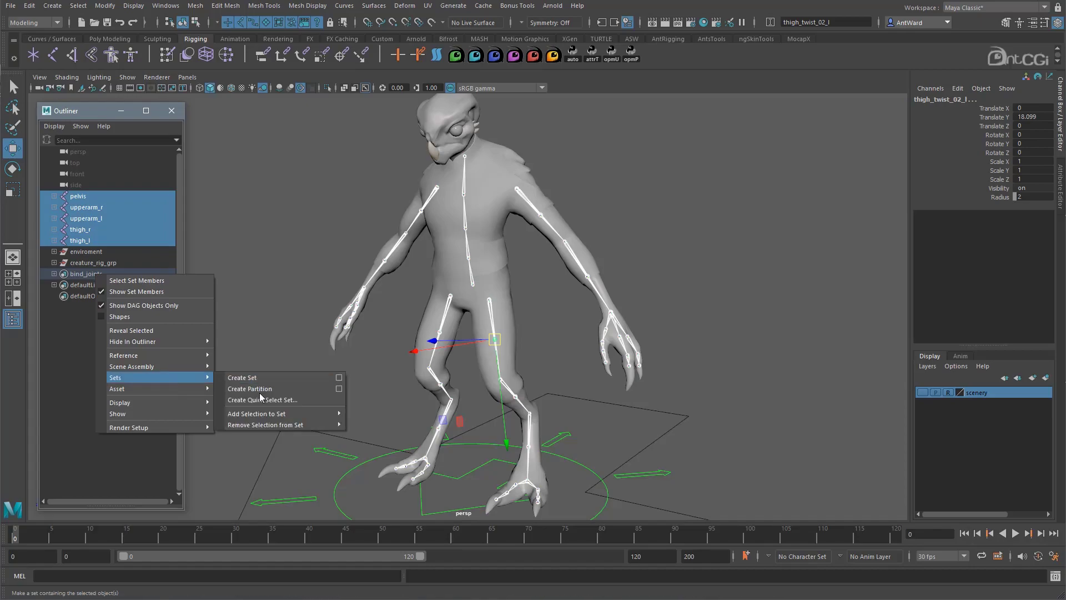
mouse_move(262, 425)
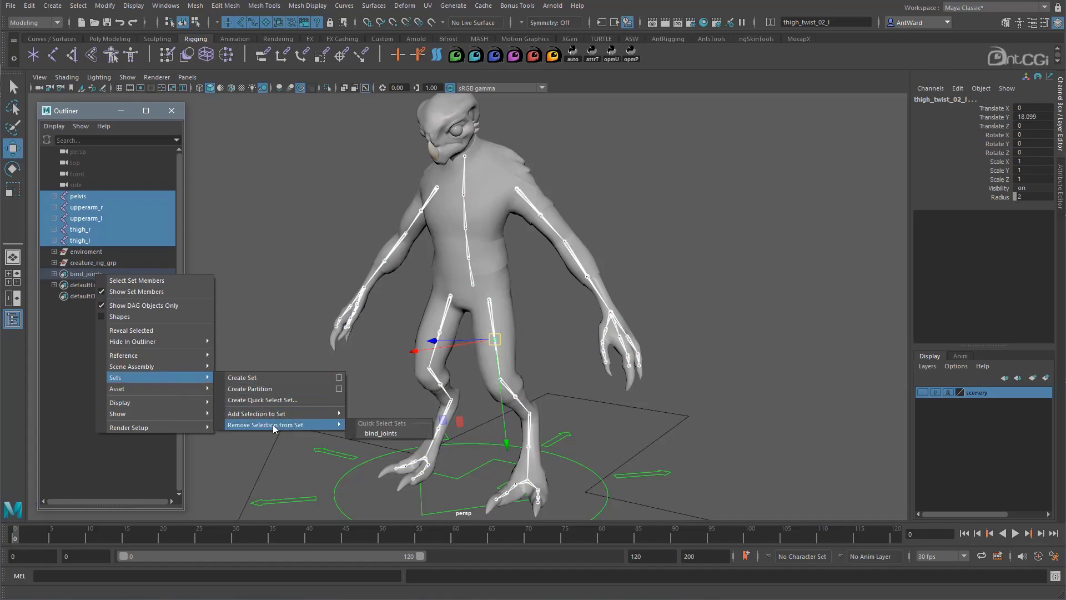
click(388, 434)
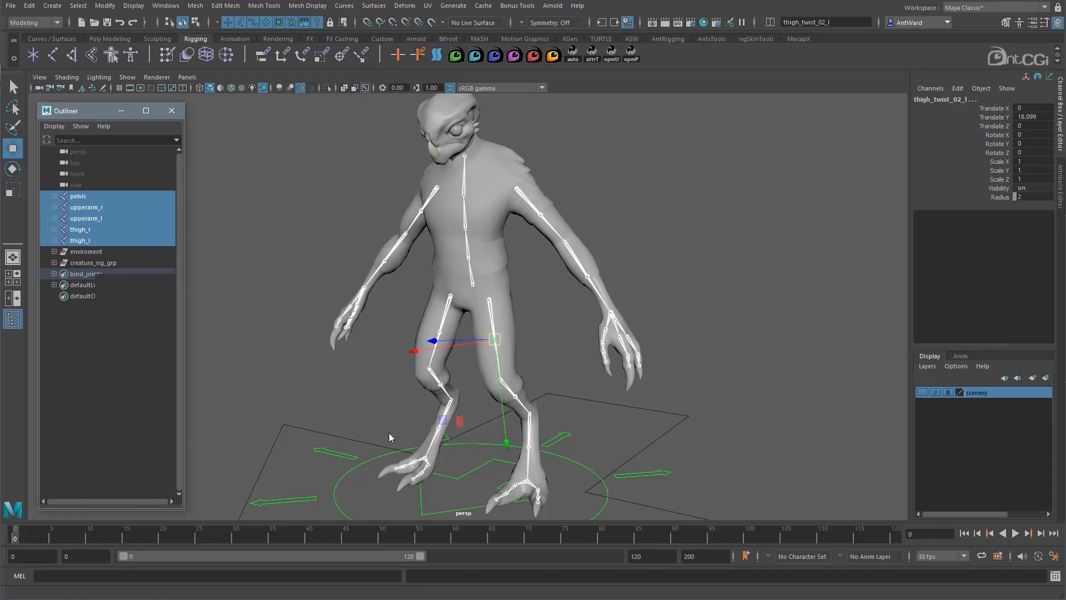
- Select the members of the bind_joints set to check which joints it contains, then clear the selection
click(98, 271)
right_click(98, 269)
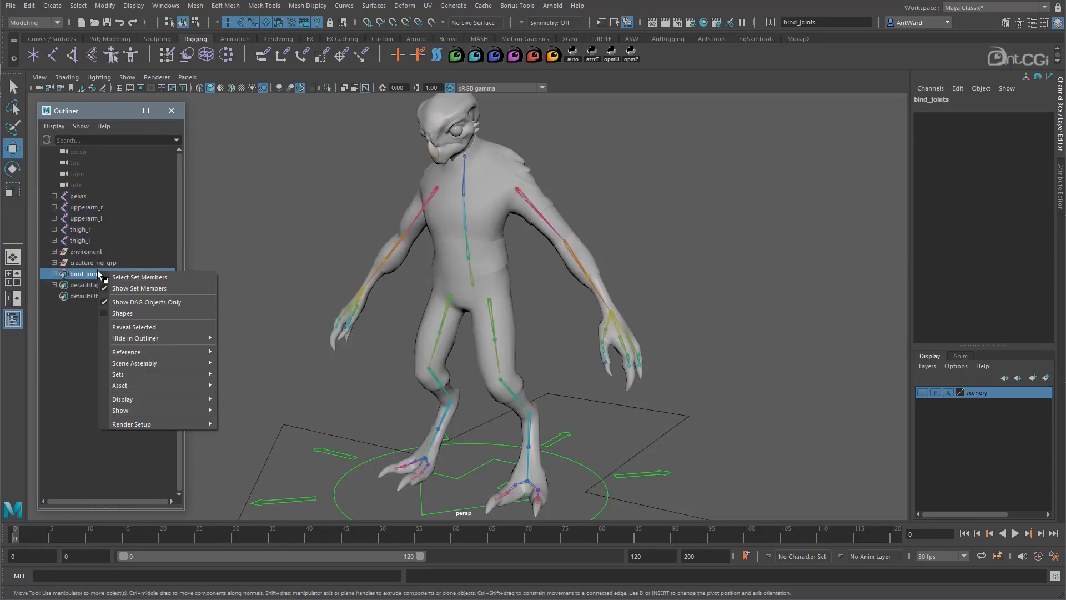
click(122, 276)
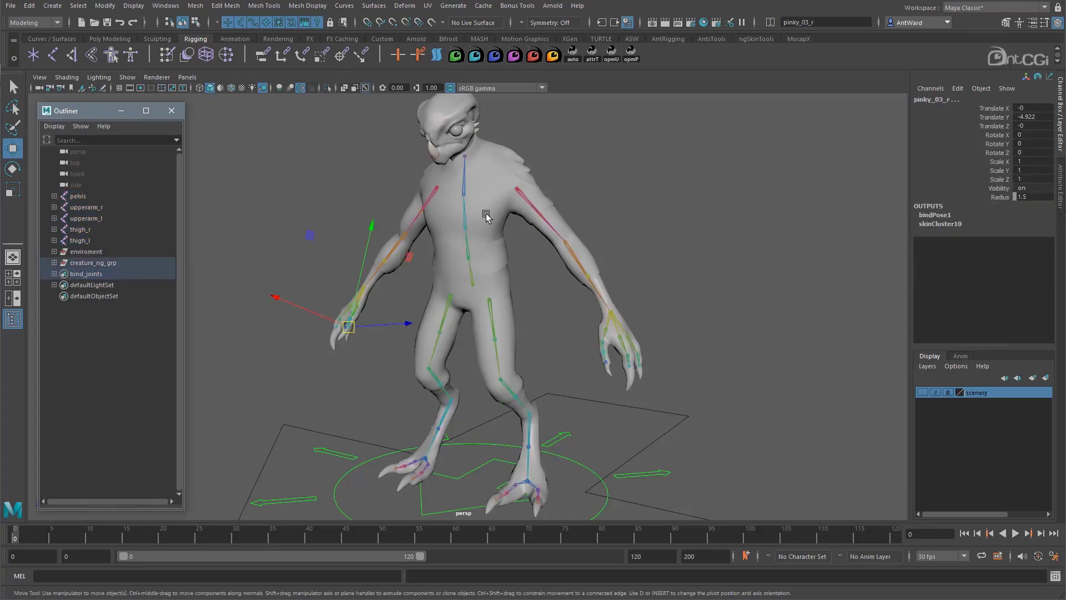
click(708, 220)
mouse_move(479, 281)
alt+mouse_down()
mouse_move(458, 279)
mouse_move(484, 279)
alt+mouse_up()
scroll(484, 278, up, 3)
- Expand the arm and leg joint hierarchies in the Outliner and delete the thumb, index and pinky joints under hand_r
click(505, 341)
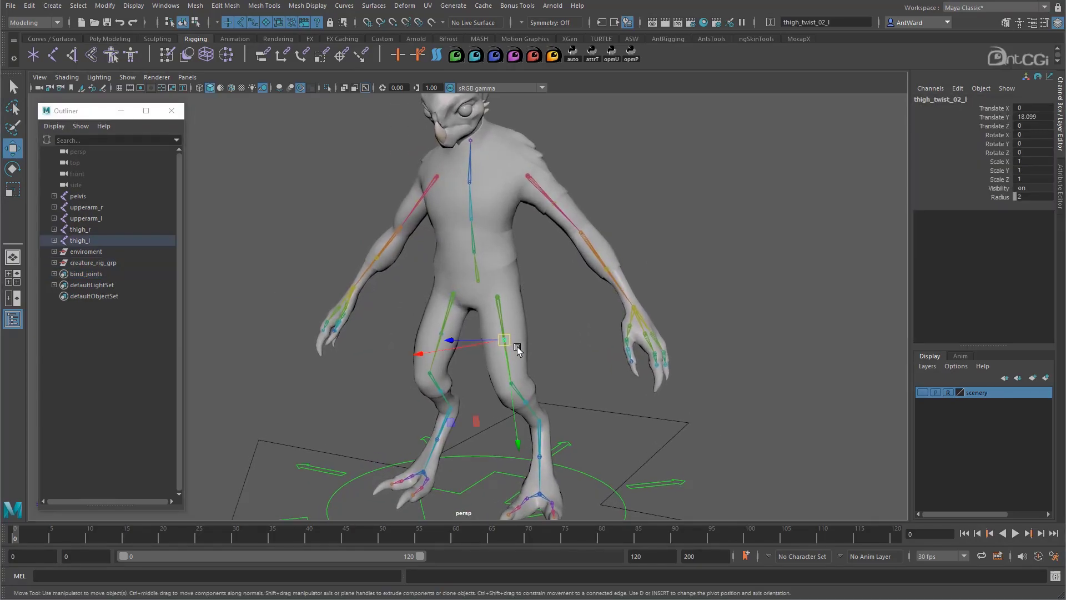
shift+click(54, 241)
shift+click(53, 229)
shift+click(53, 219)
shift+click(54, 207)
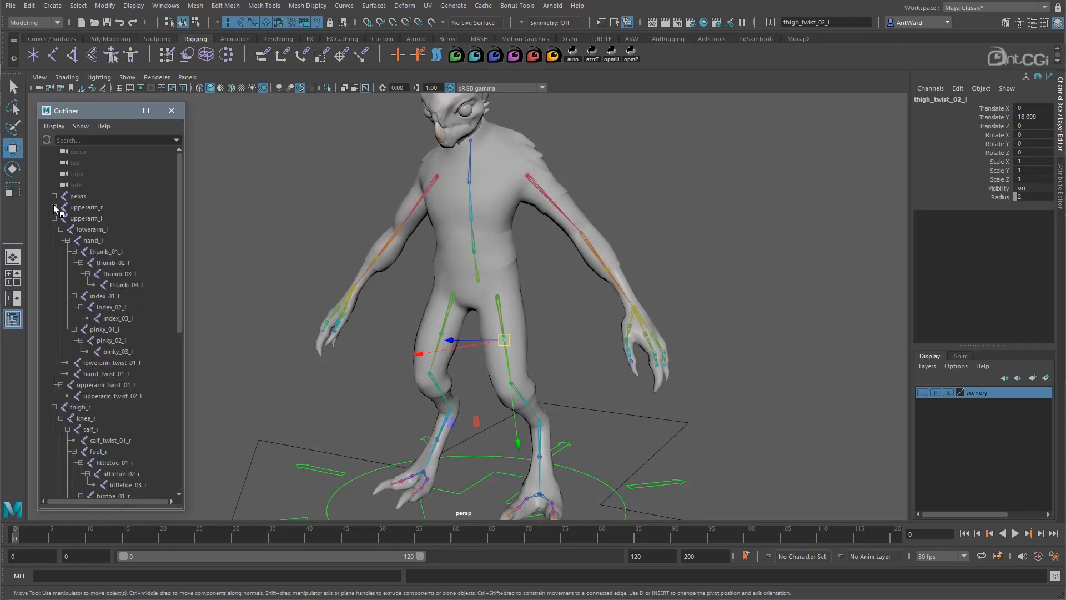
shift+click(54, 196)
click(54, 196)
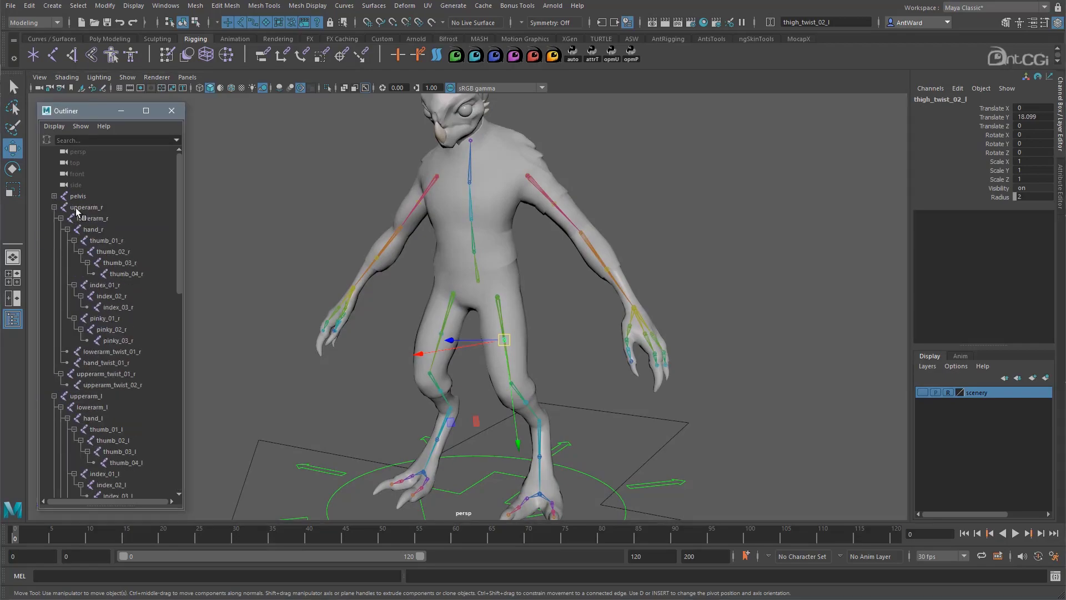
click(115, 240)
drag(115, 240, 129, 338)
key(Delete)
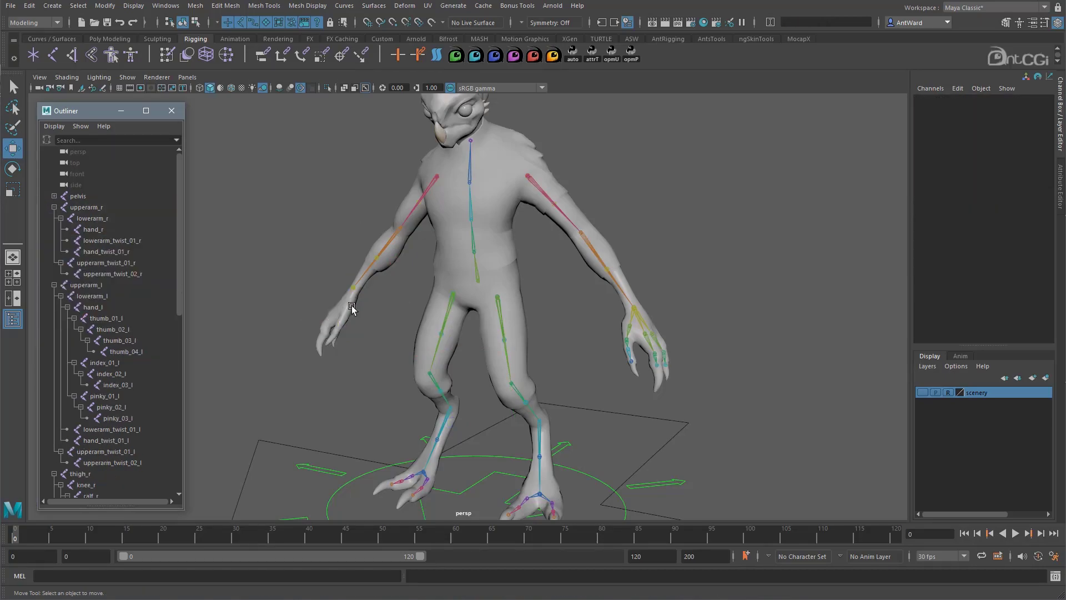
- Delete the right arm's lowerarm, hand and upperarm twist joints, then check the remaining chain from upperarm_r to hand_r
drag(125, 273, 123, 243)
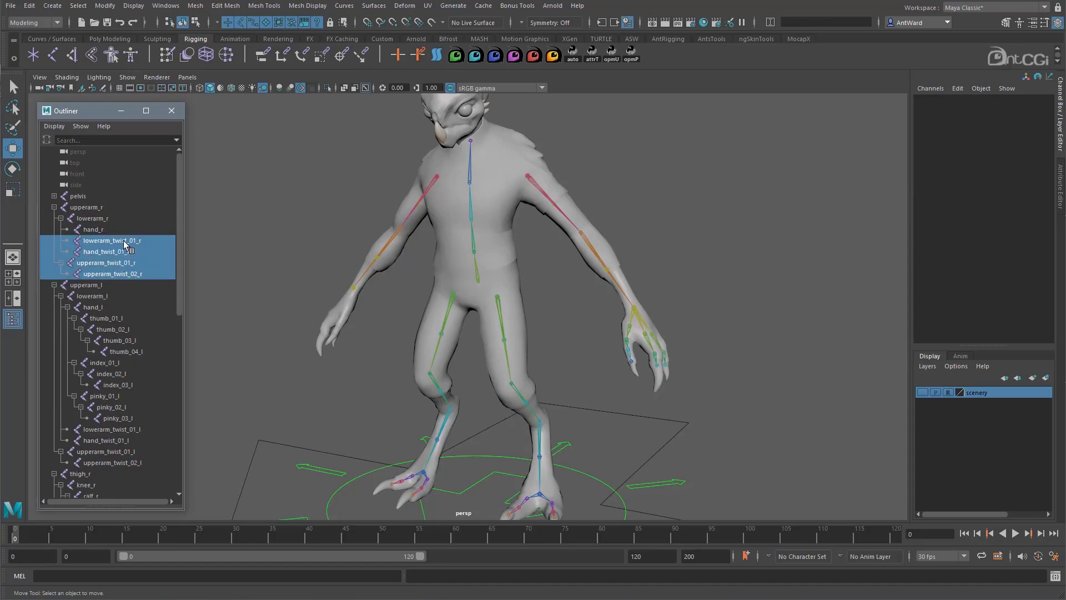
key(Delete)
alt+drag(400, 271, 464, 267)
click(479, 187)
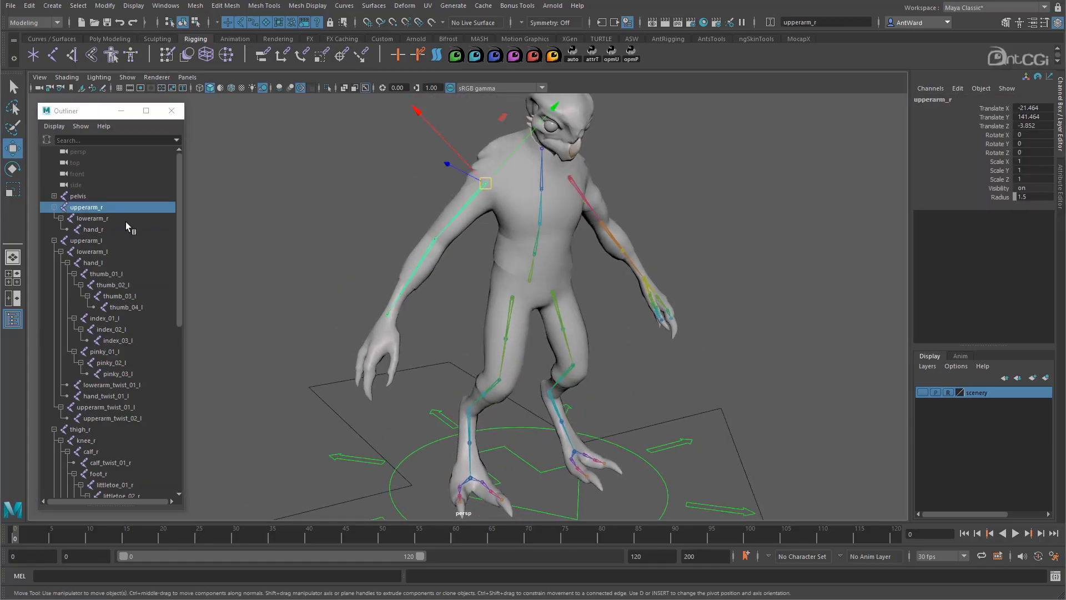
click(97, 218)
click(102, 229)
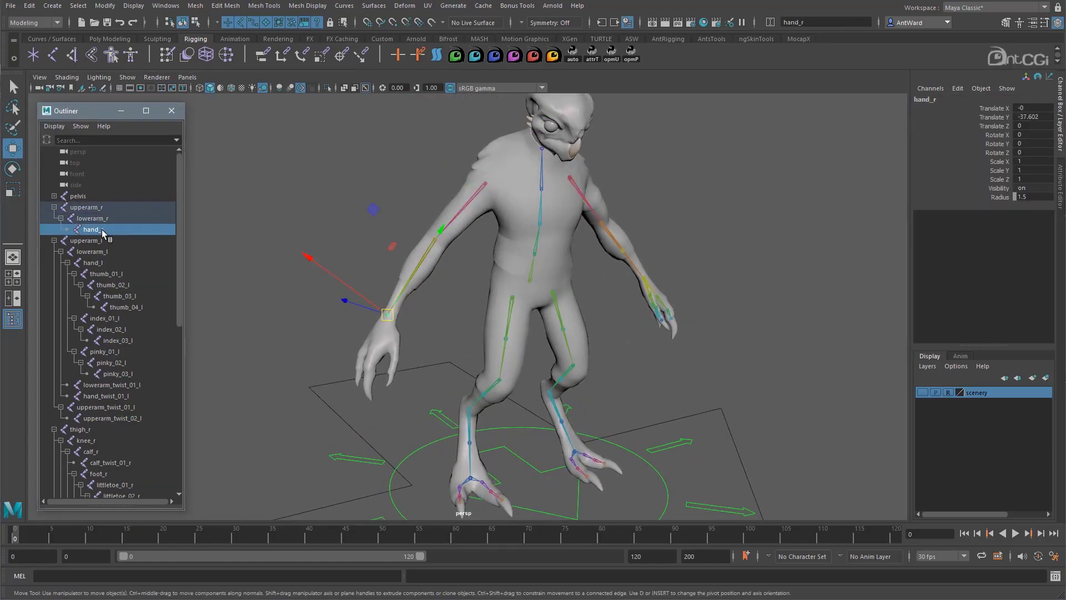
- Delete the finger and twist joints of the left arm, keeping only upperarm_l, lowerarm_l and hand_l
drag(125, 272, 127, 376)
key(Delete)
drag(134, 273, 134, 302)
key(Delete)
alt+drag(578, 289, 556, 222)
click(542, 202)
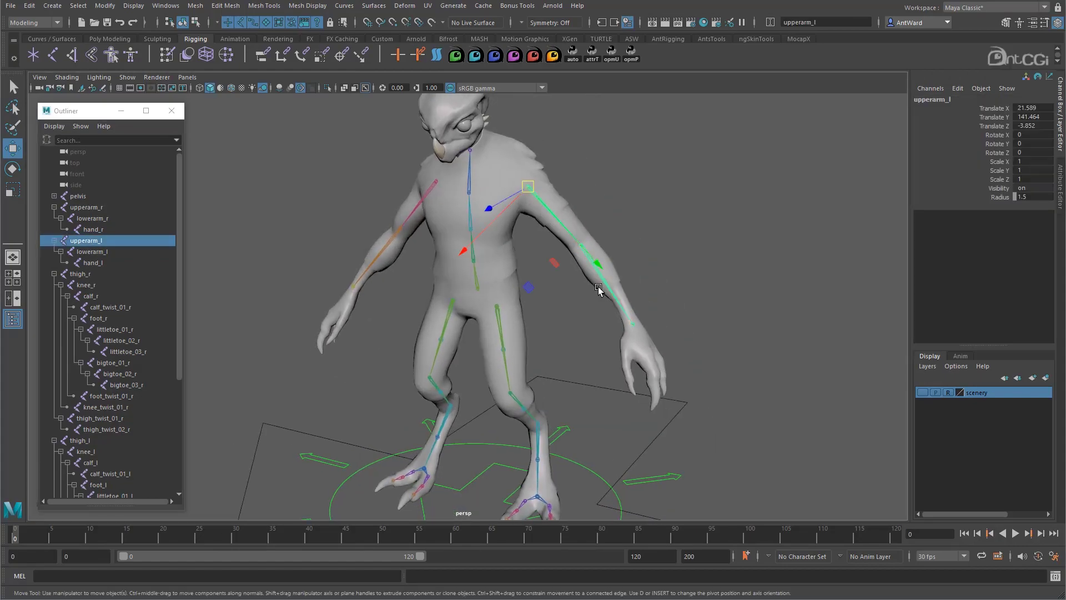
- Delete the right leg's foot_twist_01_r, knee_twist_01_r, thigh_twist_01_r and thigh_twist_02_r joints
alt+right_drag(538, 399, 593, 306)
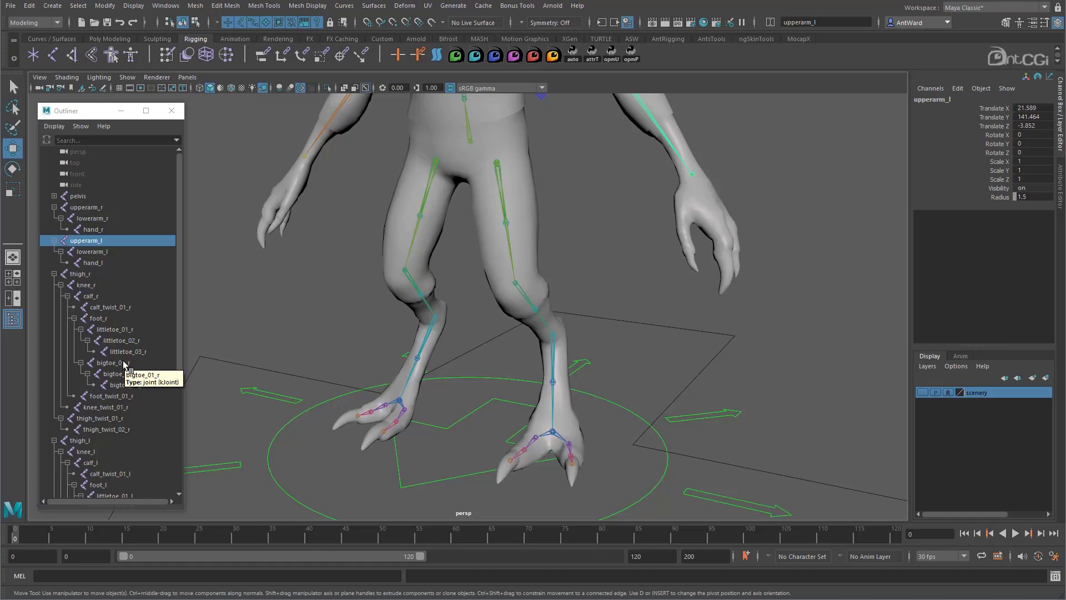
scroll(120, 333, down, 3)
drag(125, 308, 128, 336)
key(Delete)
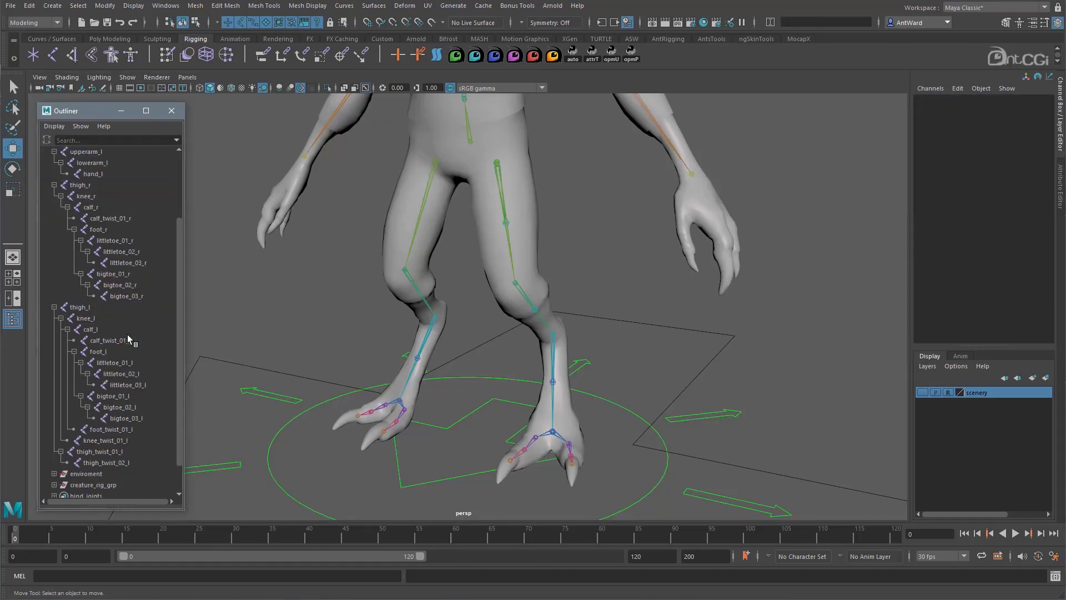
- Delete the left leg's calf, foot, knee and thigh twist joints and the right leg's calf_twist_01_r
click(126, 340)
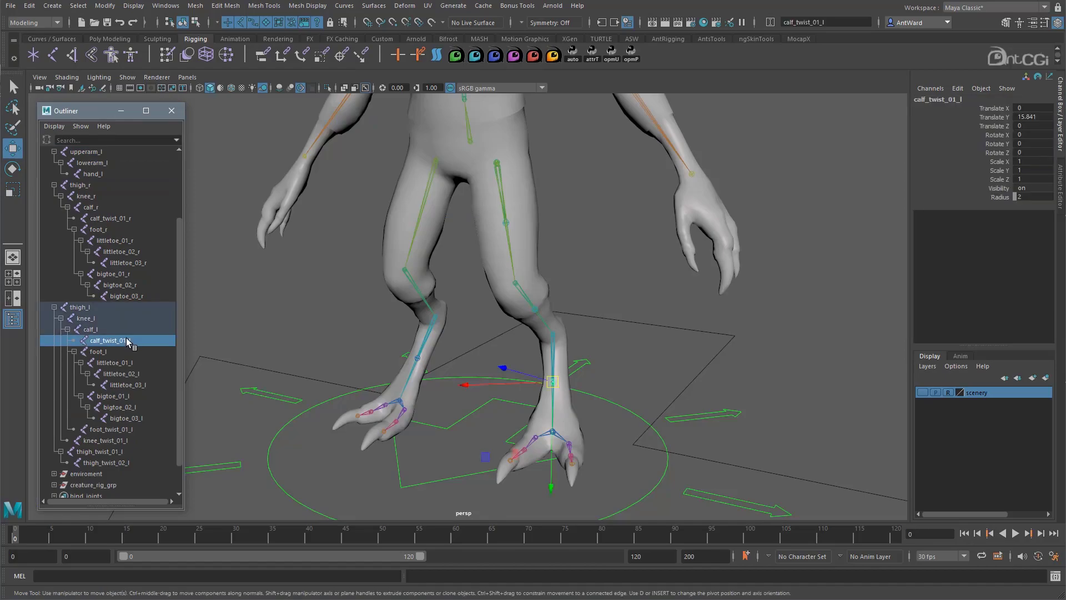
key(Delete)
drag(121, 451, 119, 422)
key(Delete)
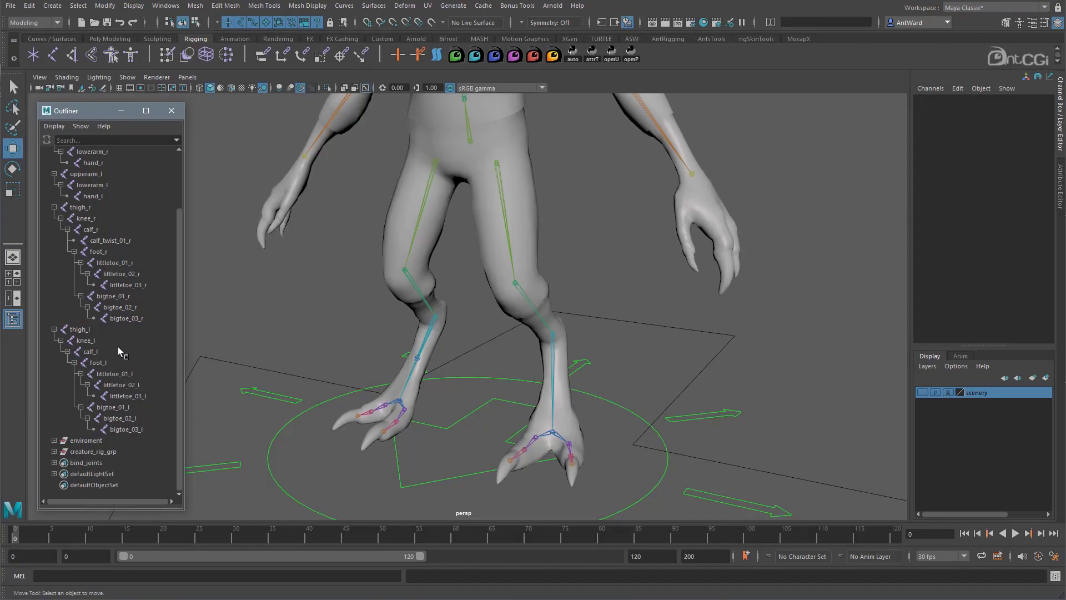
click(110, 241)
key(Delete)
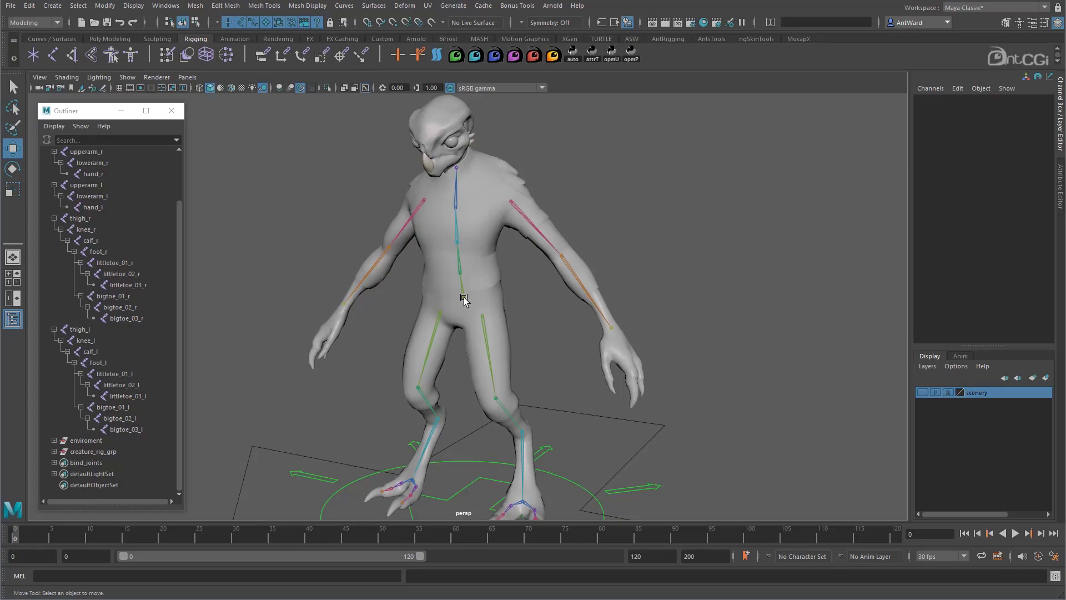
- Reset the wireframe color of the pelvis, both upper arm and both thigh chains to Default, then clear the selection
click(465, 300)
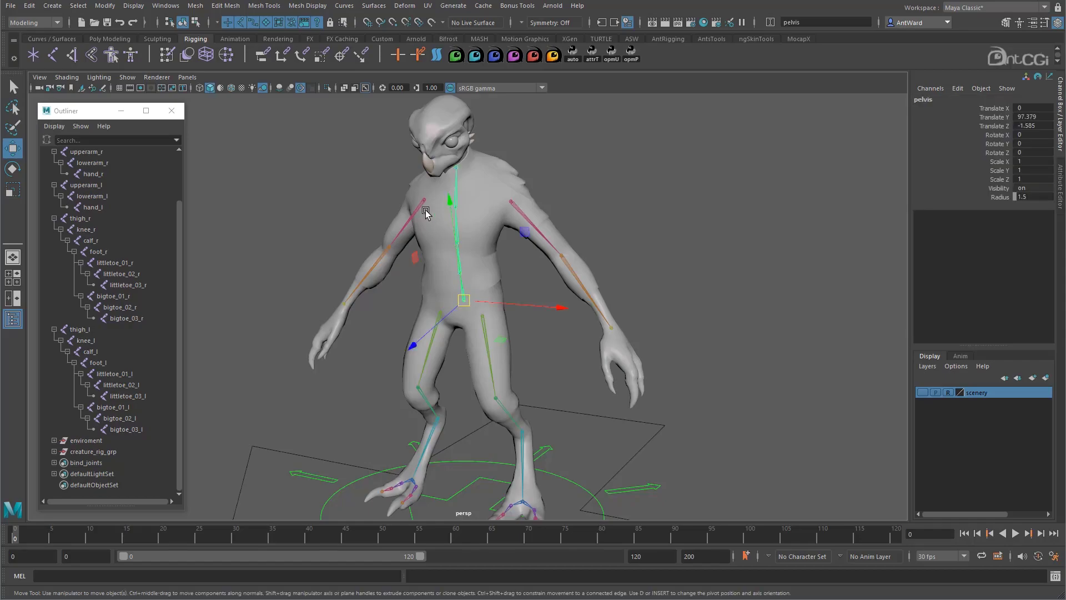
shift+click(424, 200)
shift+click(514, 211)
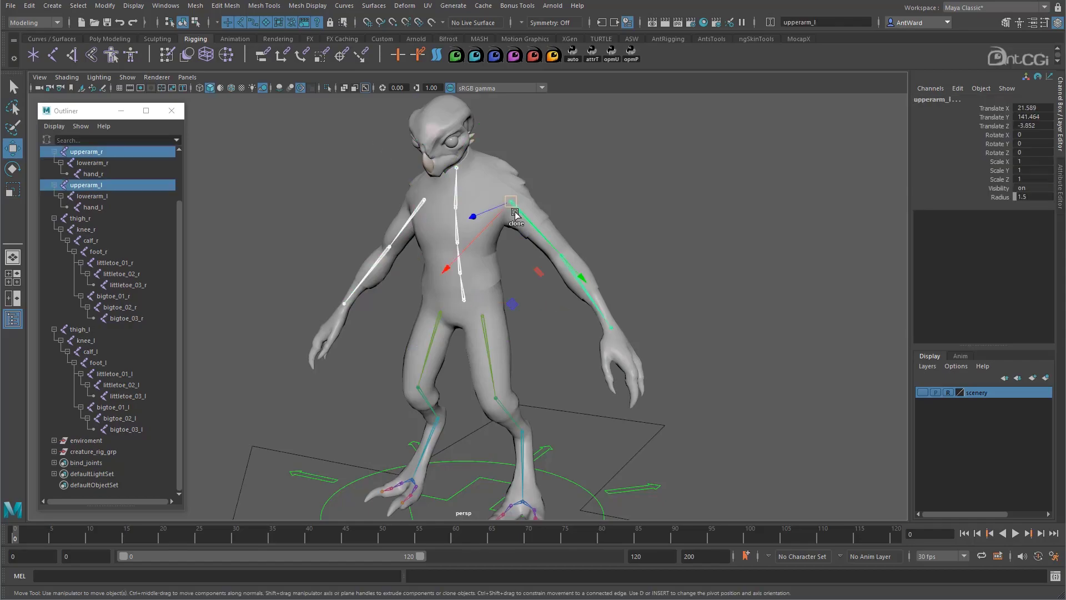
shift+click(489, 349)
shift+click(431, 347)
click(133, 6)
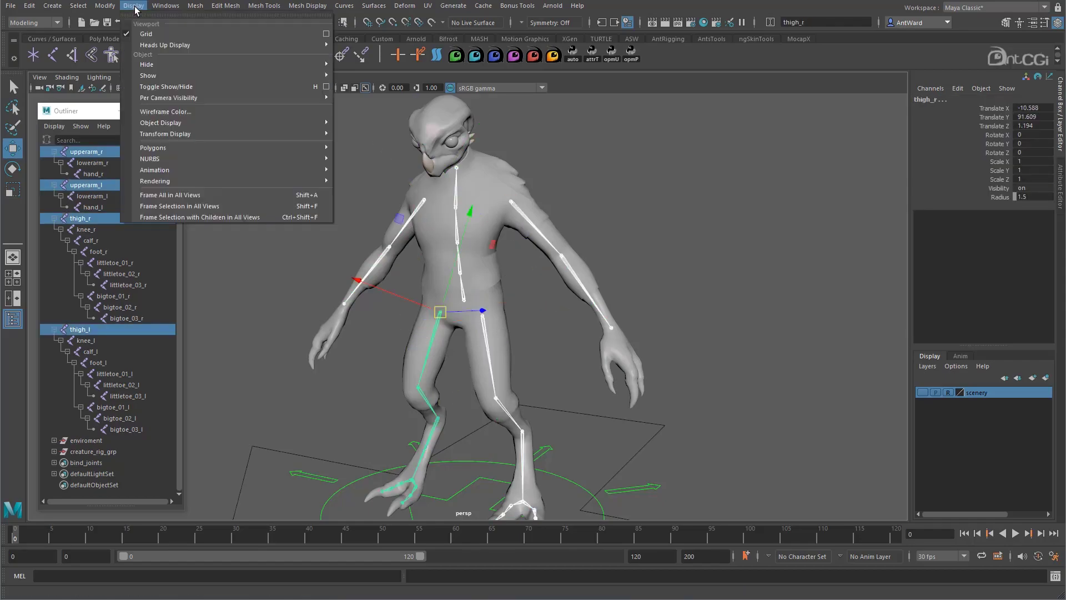
click(165, 111)
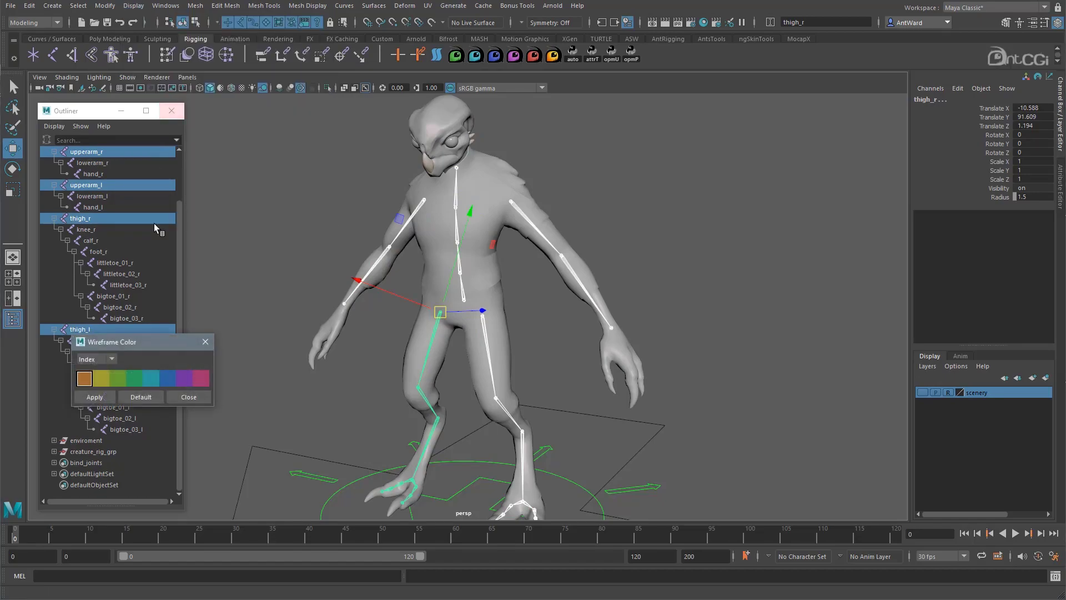
drag(135, 341, 282, 136)
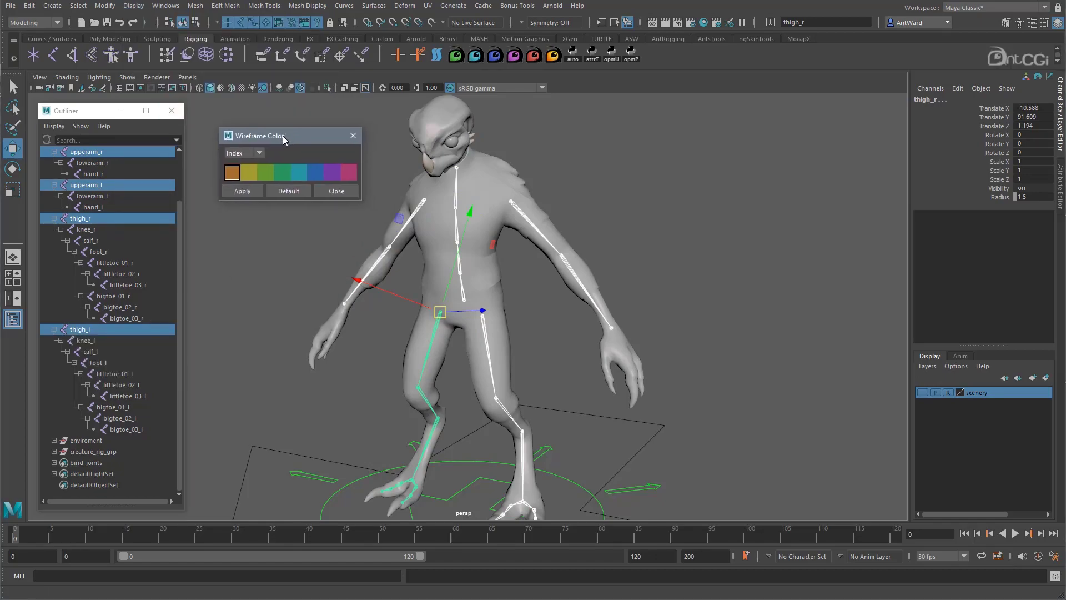
click(294, 193)
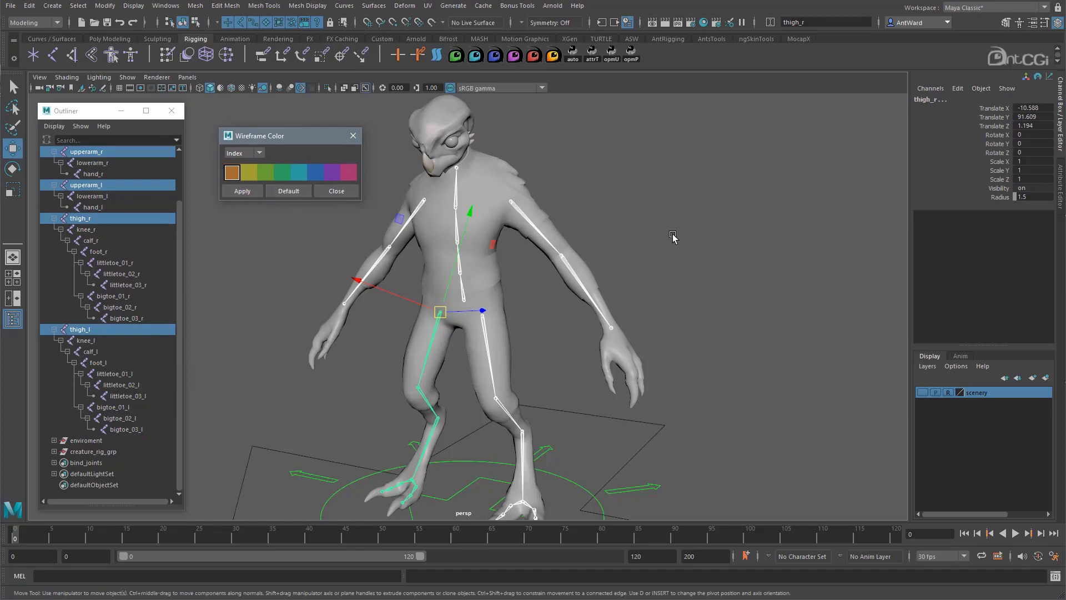
click(671, 235)
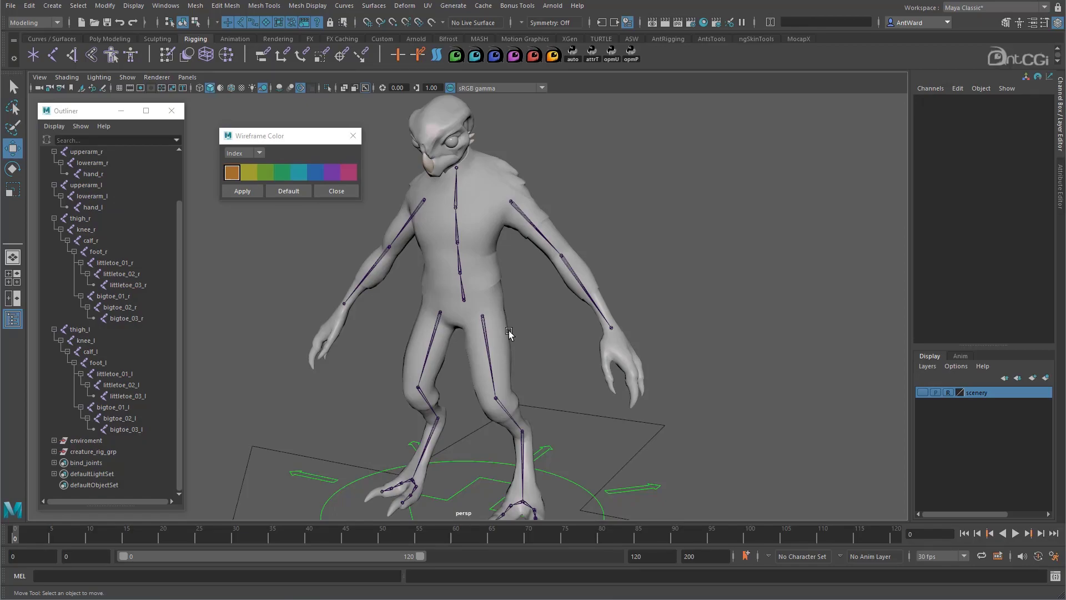
- Reselect the pelvis, upper arm and thigh chains, apply the purple wireframe color to them, and close the Wireframe Color window
key(ctrl+z)
click(332, 172)
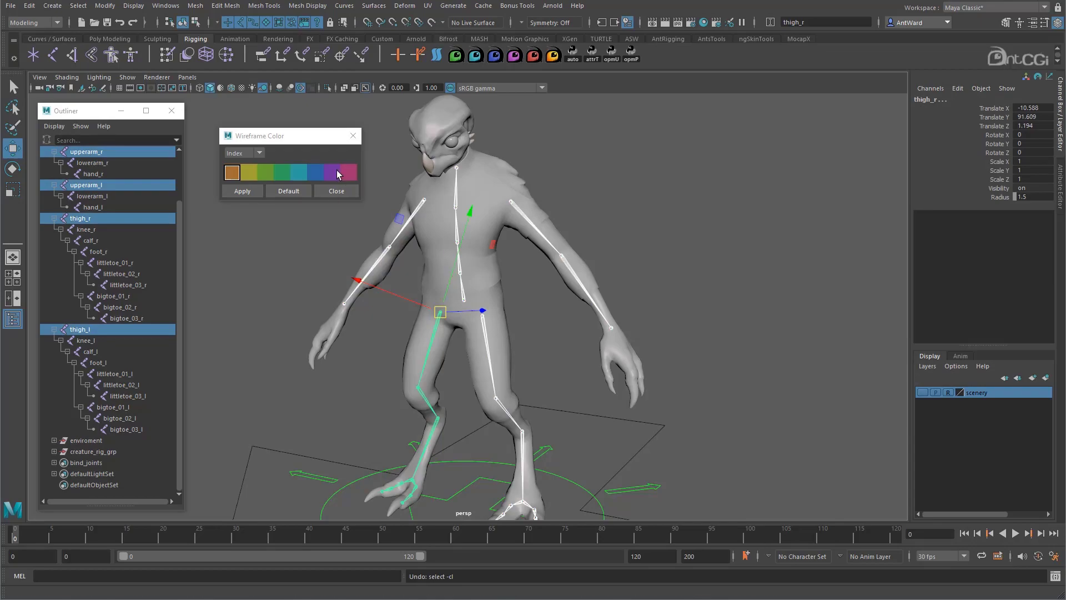
click(242, 191)
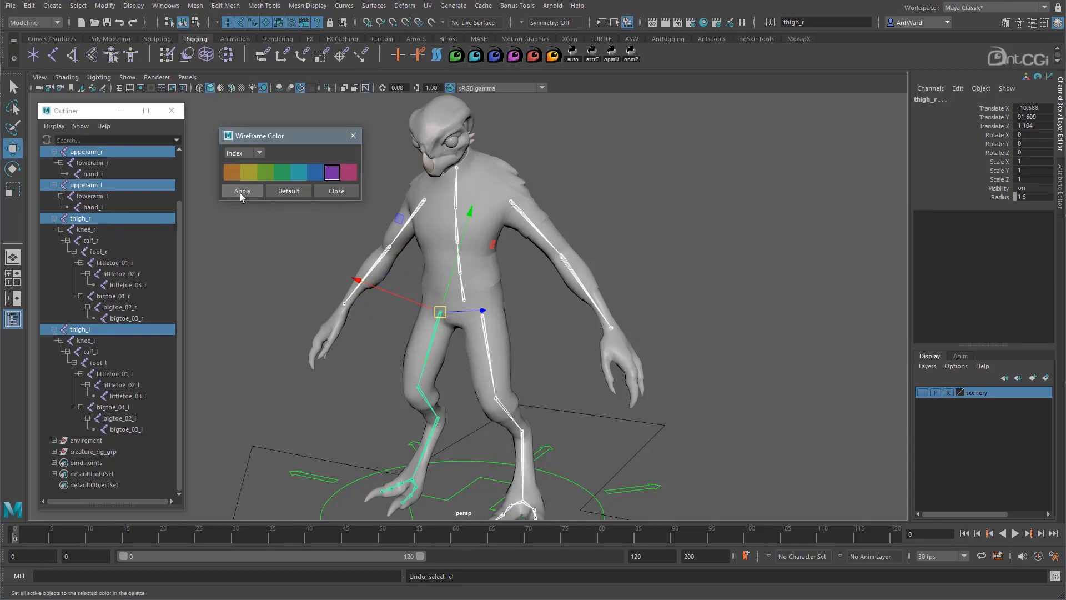
click(705, 231)
alt+drag(705, 230, 598, 263)
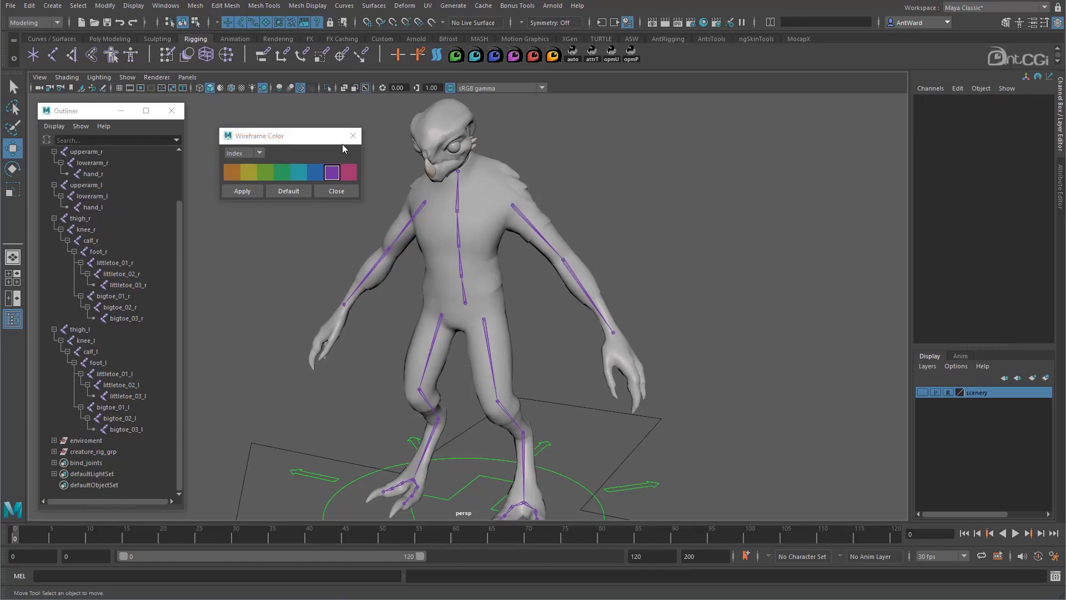
click(348, 136)
alt+right_drag(543, 283, 481, 277)
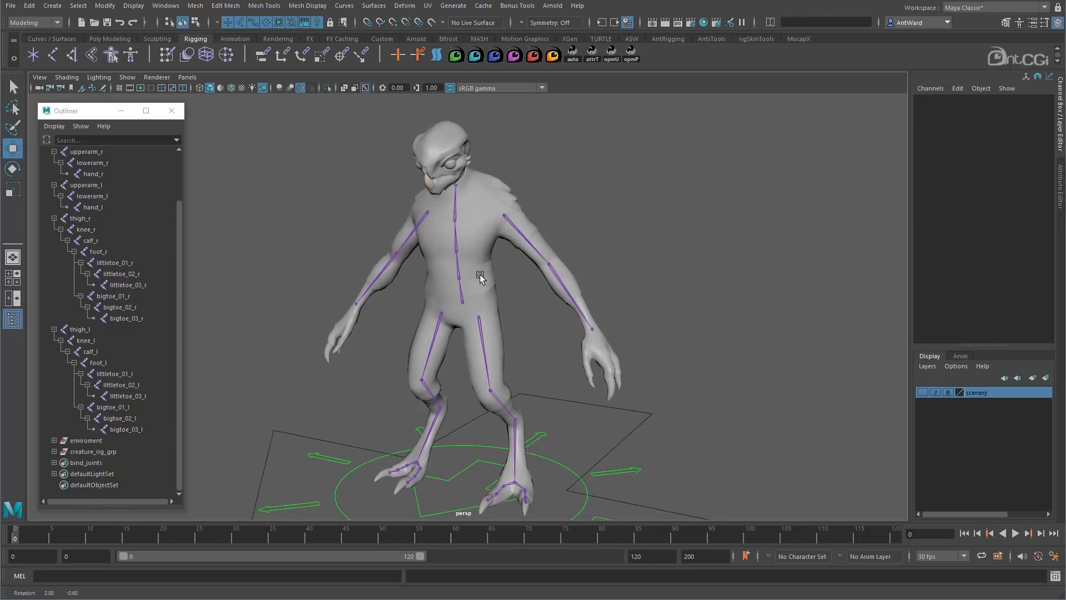
- Collapse the hierarchies of both thigh and both upper arm chains in the Outliner
click(55, 330)
click(54, 330)
click(54, 274)
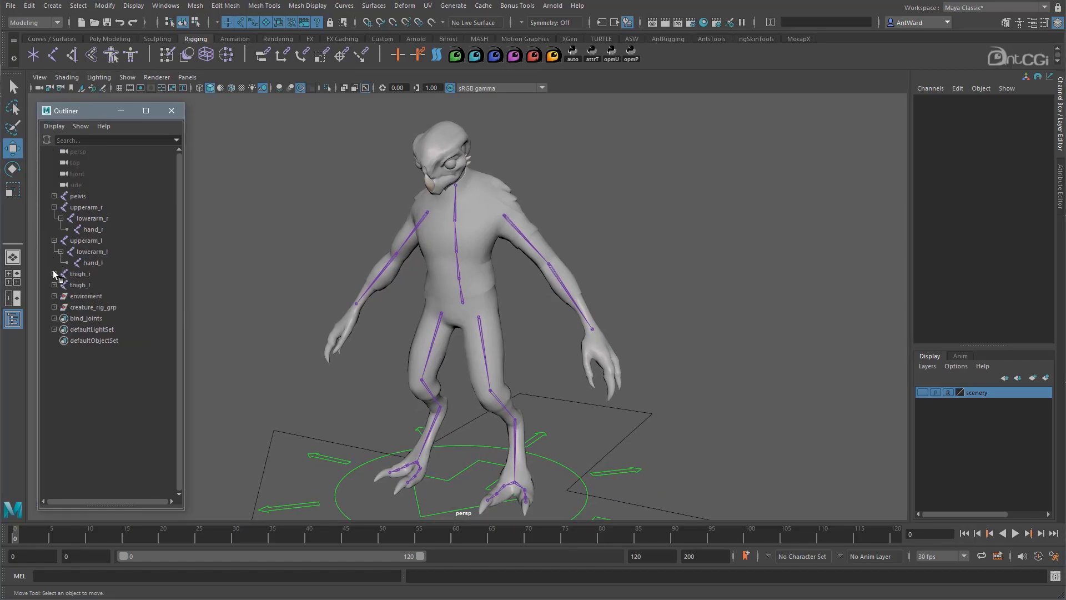
click(54, 241)
click(55, 207)
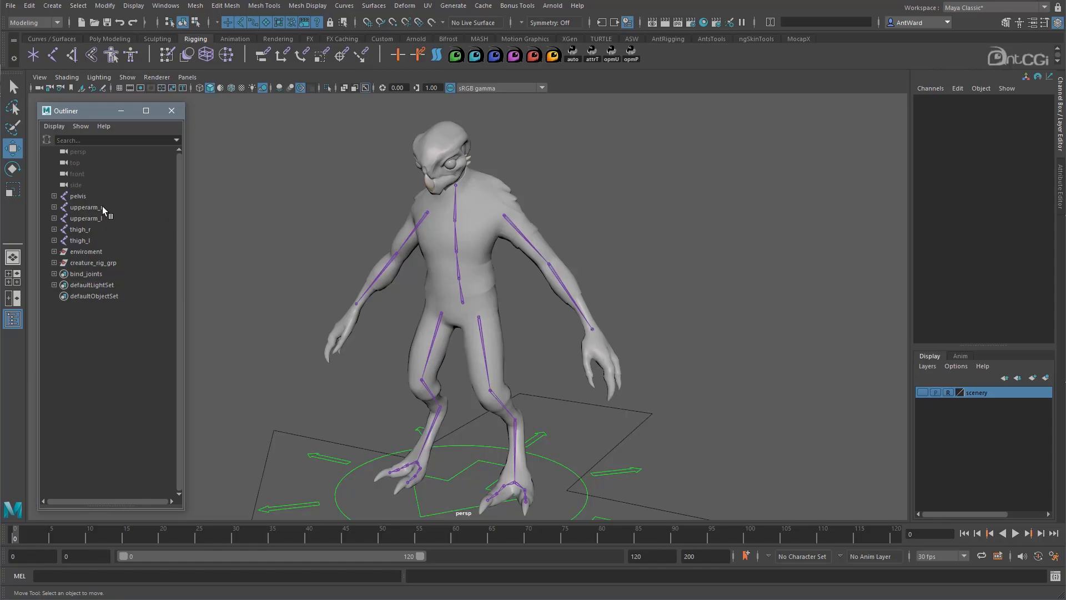
- Search and replace _r with _r_ik throughout the upperarm_r and thigh_r hierarchies, and check the renamed joints
click(102, 206)
ctrl+click(102, 229)
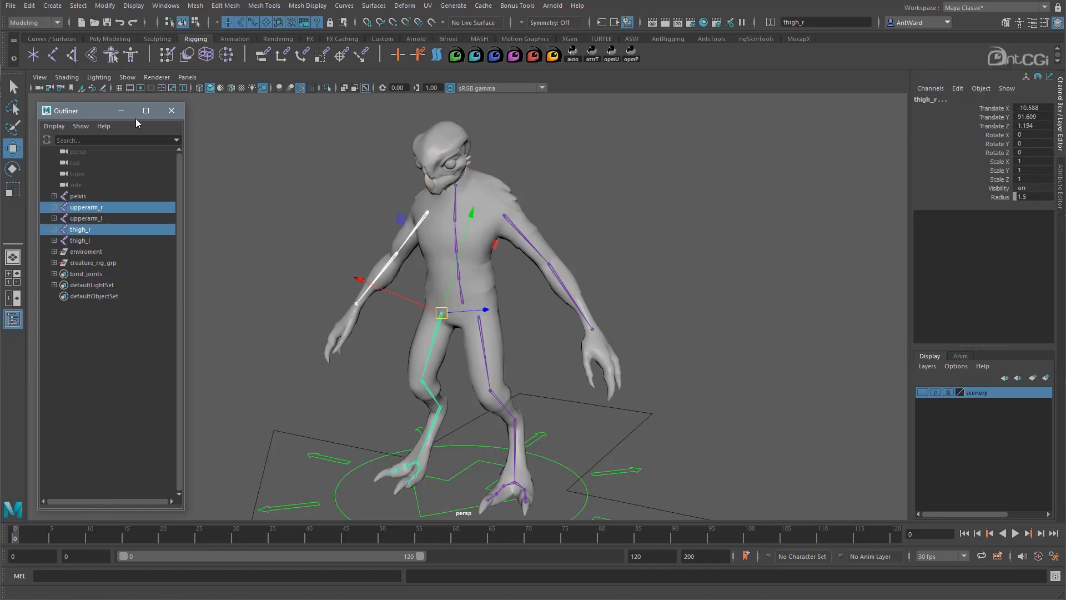
click(105, 6)
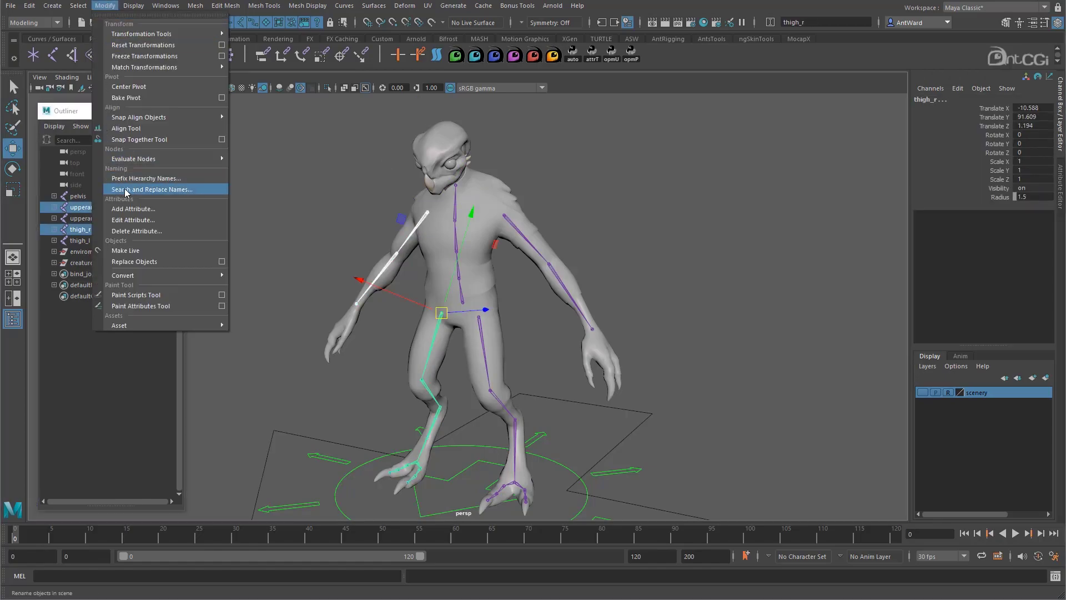
click(191, 189)
drag(105, 75, 734, 118)
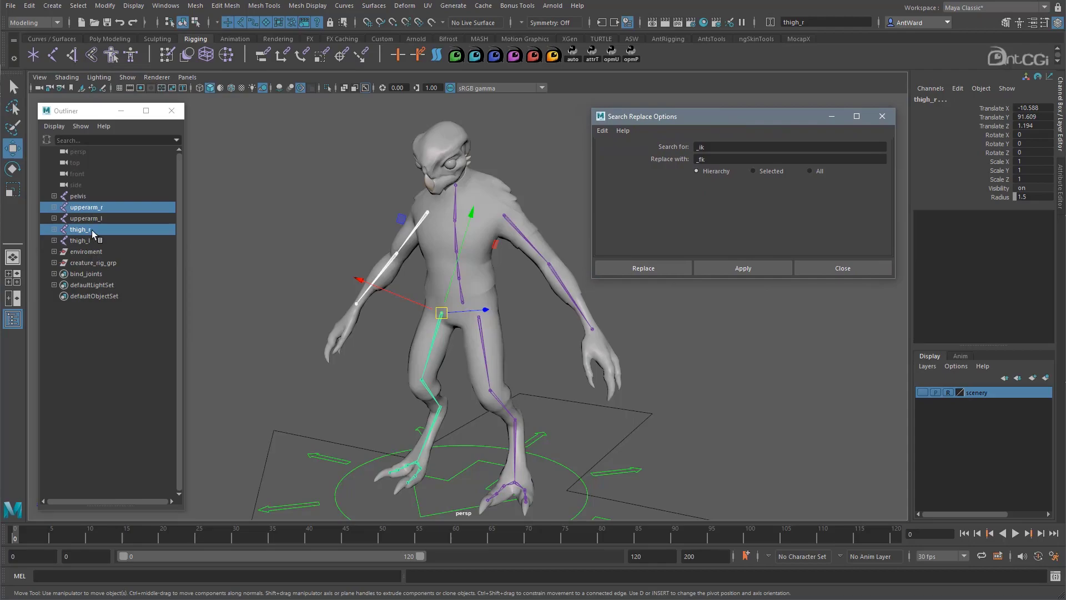
double_click(700, 146)
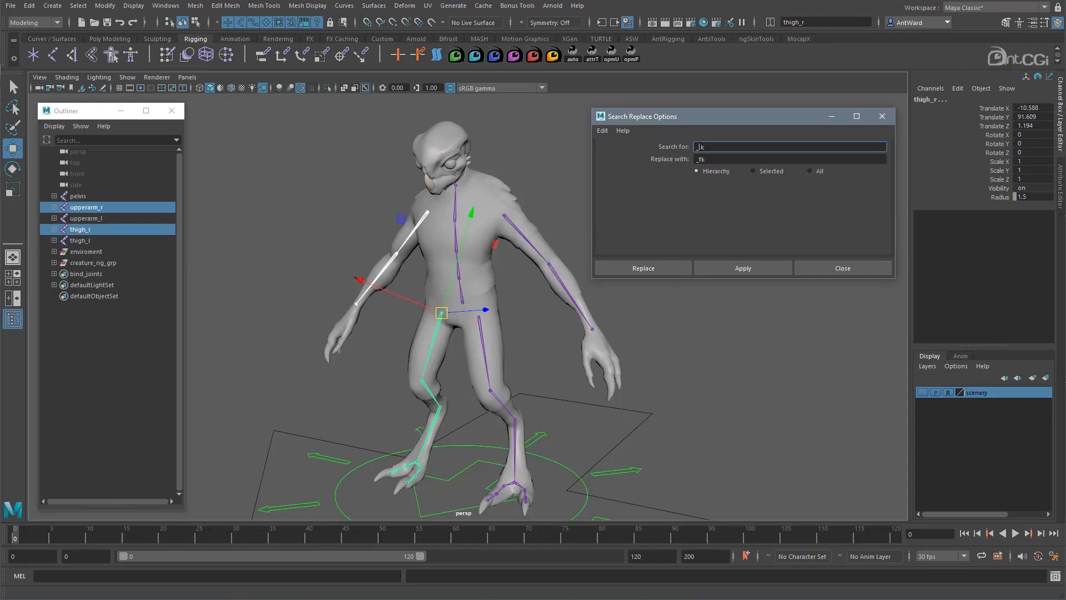
text(_r)
double_click(746, 159)
text(_r)
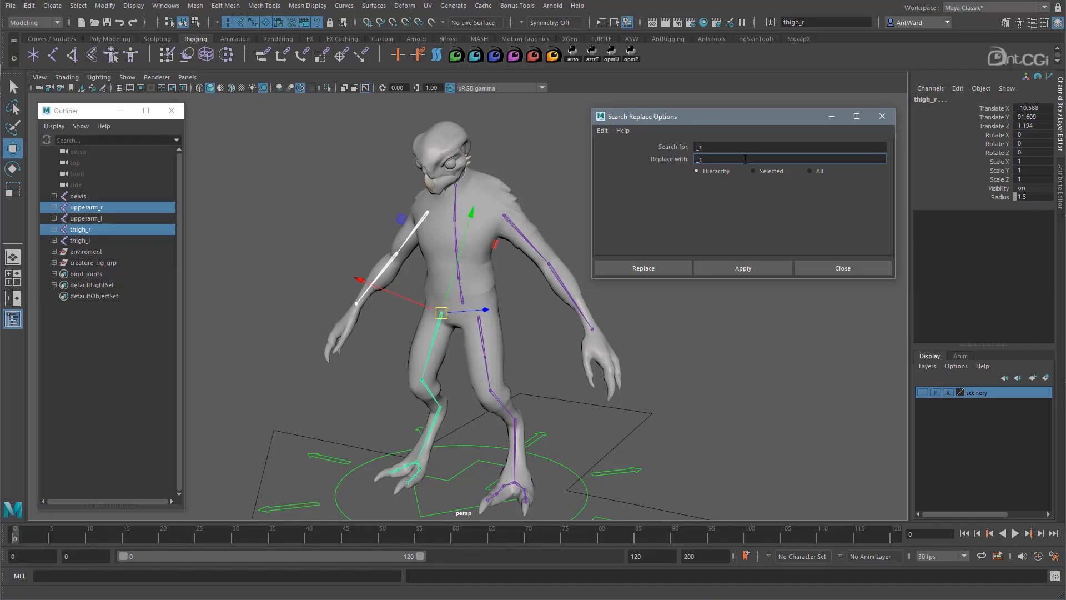
text(_ik)
click(754, 268)
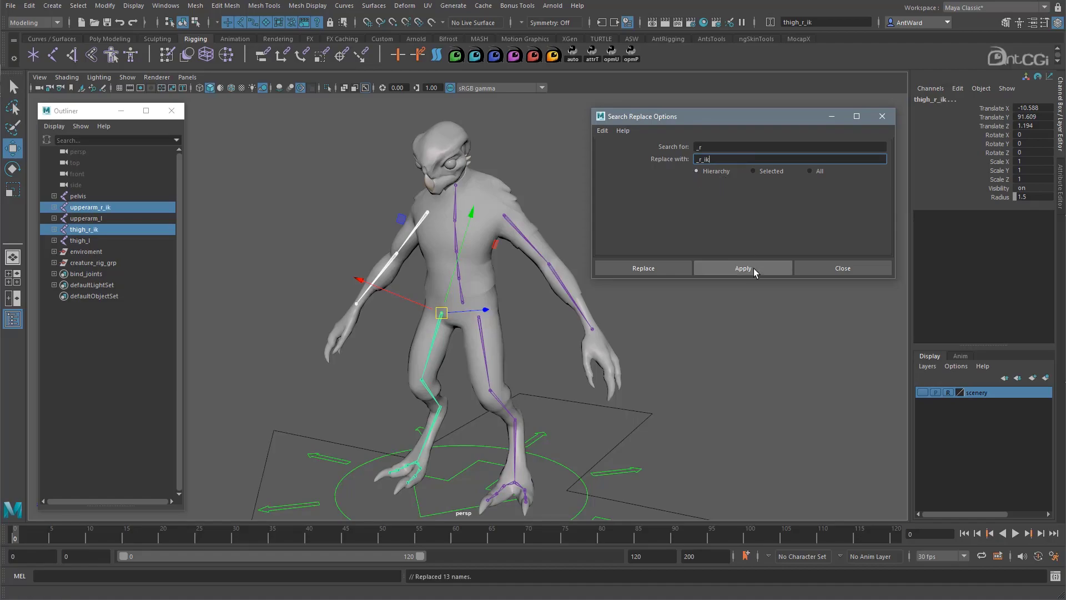
shift+click(54, 207)
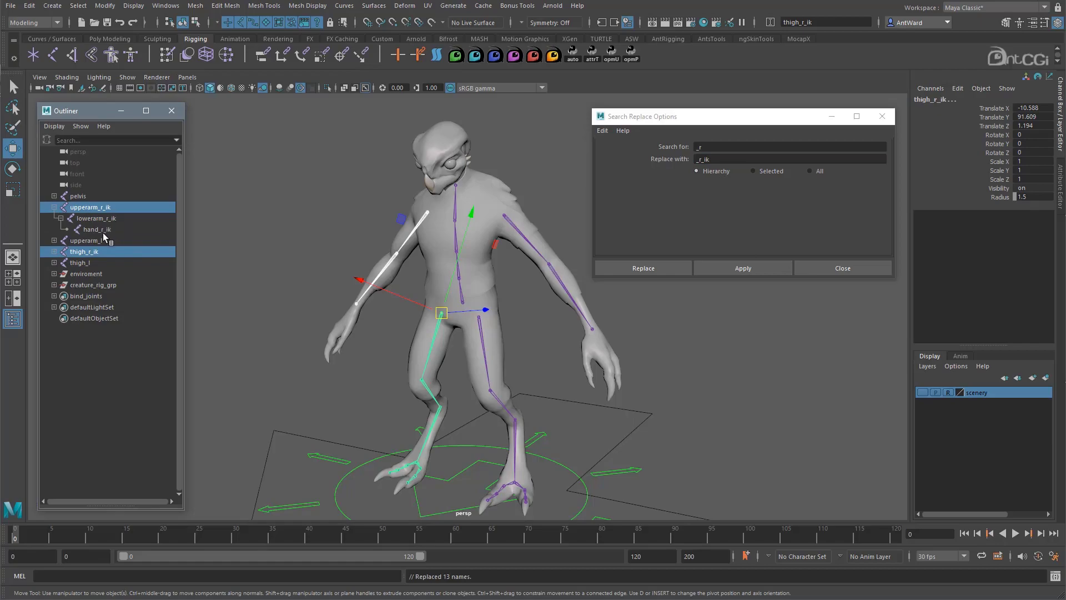
shift+click(54, 252)
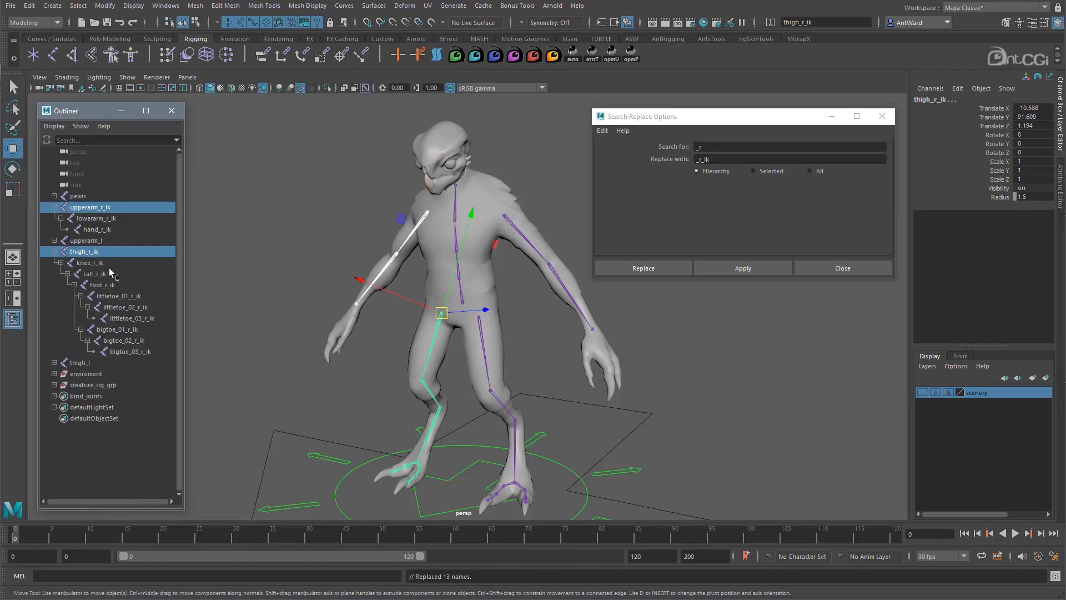
click(54, 252)
click(54, 207)
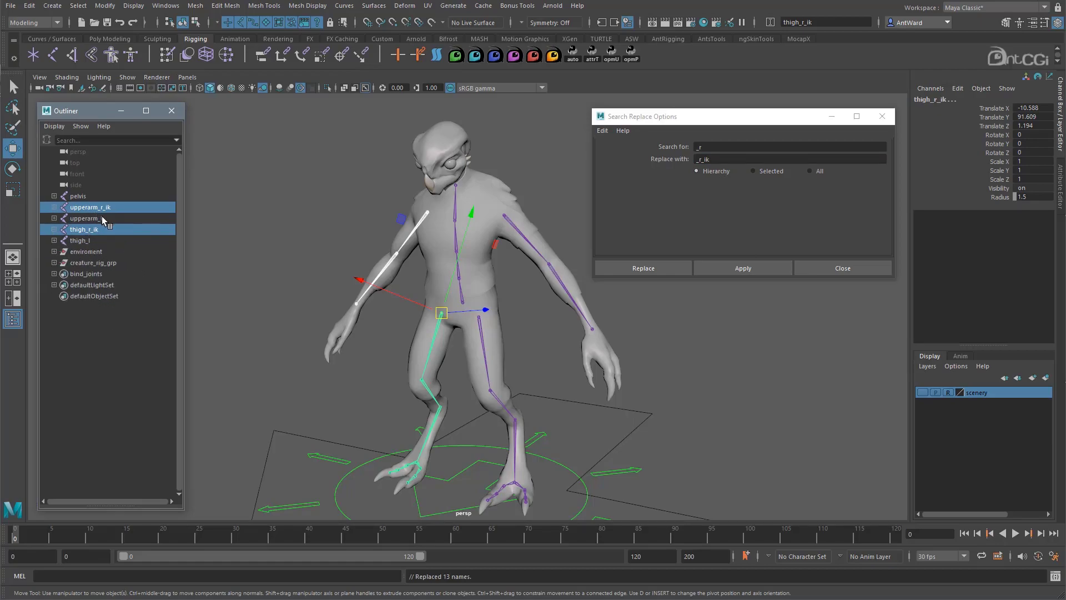
- Search and replace _l with _l_ik throughout the upperarm_l and thigh_l hierarchies, and check the renamed leg joints
click(101, 218)
ctrl+click(99, 240)
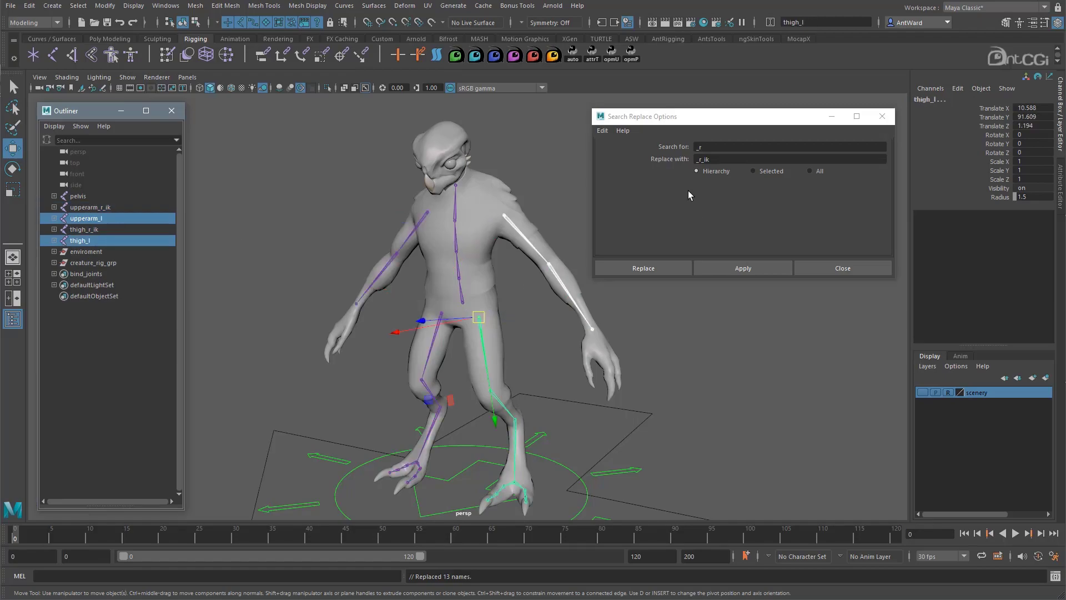
click(700, 148)
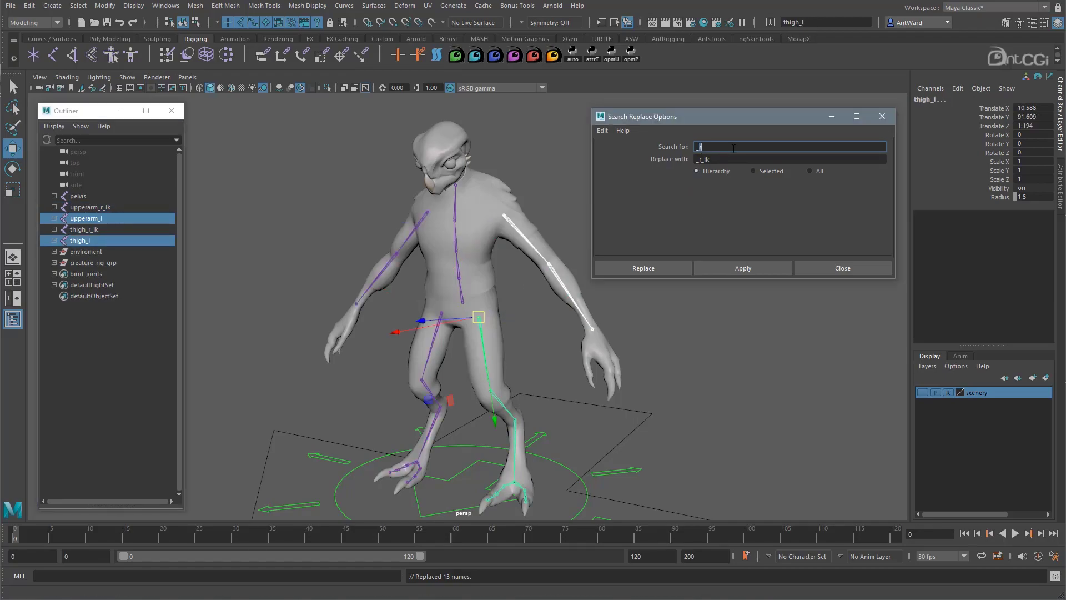
click(701, 160)
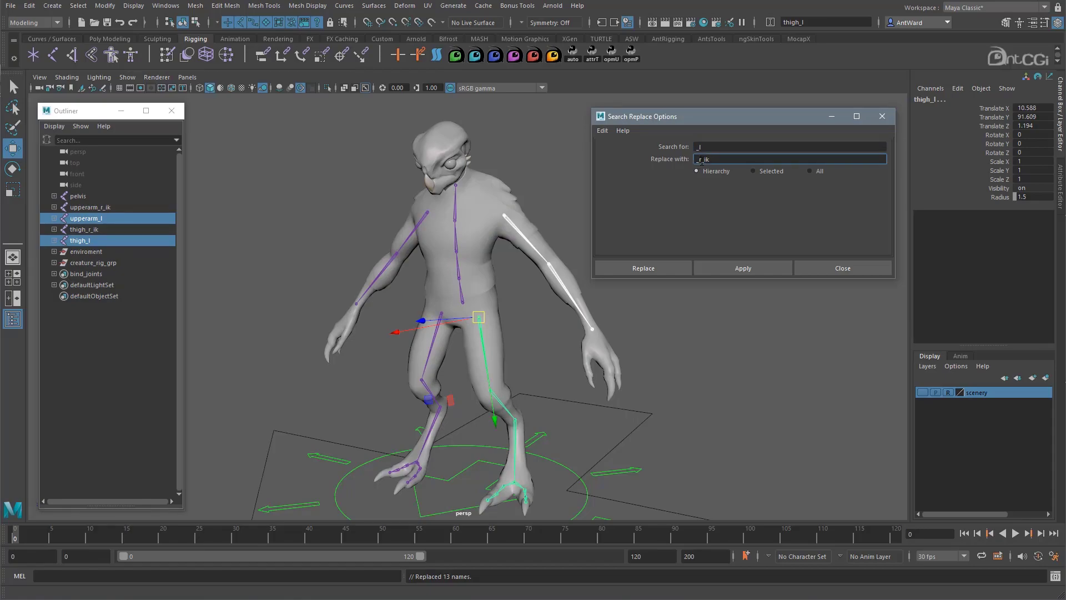
key(BackSpace)
text(l)
click(740, 263)
click(54, 240)
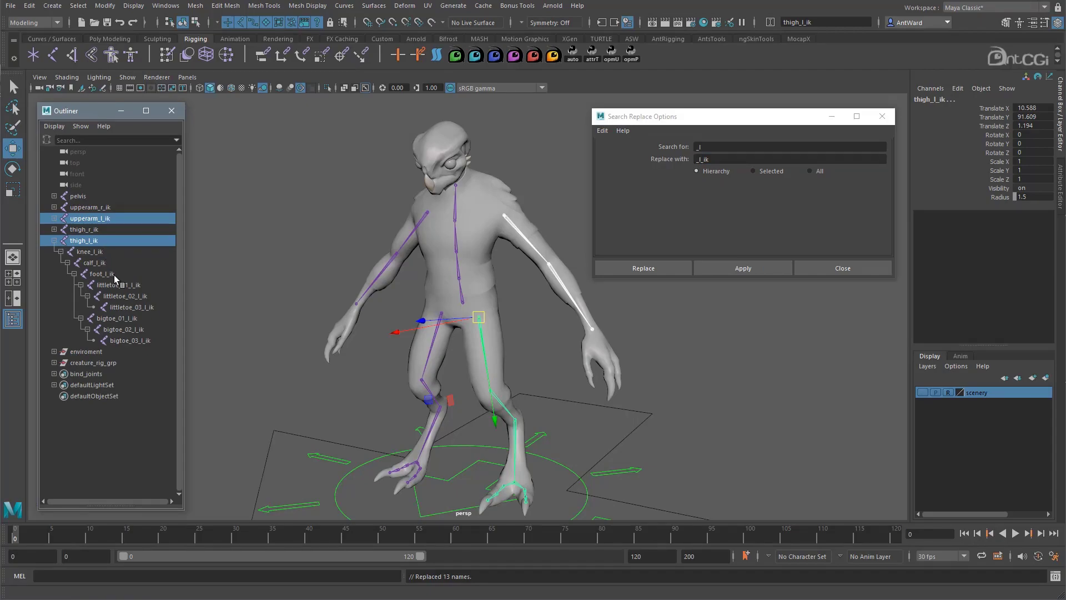
click(53, 240)
- Add the suffix _ik to the names of pelvis, spine_01, spine_02, spine_03 and neck_01
click(54, 196)
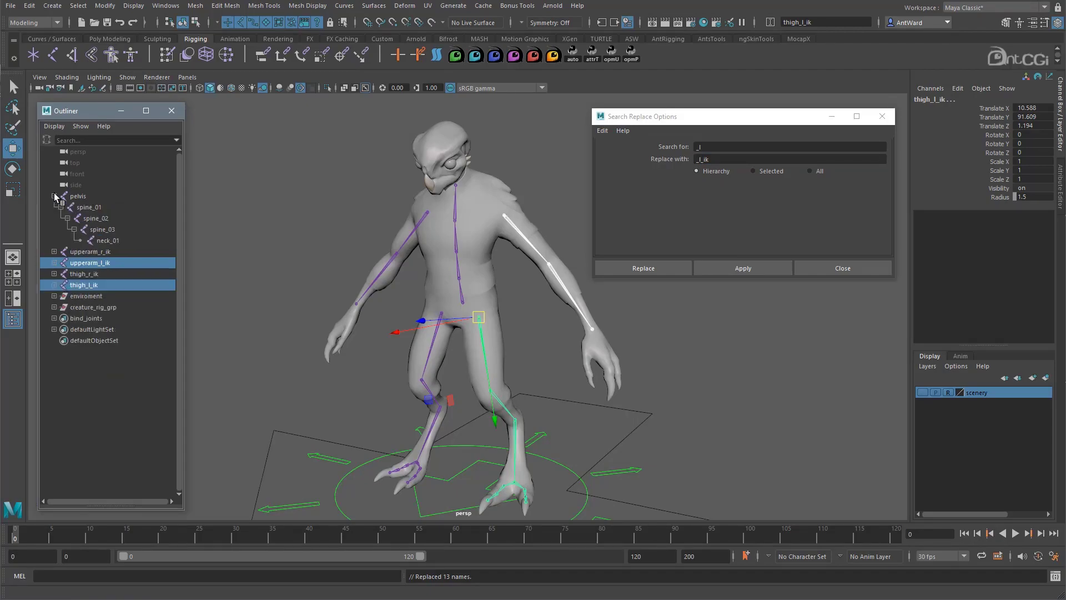
double_click(83, 196)
drag(93, 196, 87, 196)
key(Tab)
text(_ik)
key(Tab)
text(_ik)
key(Tab)
text(_ik)
key(Tab)
text(_ik)
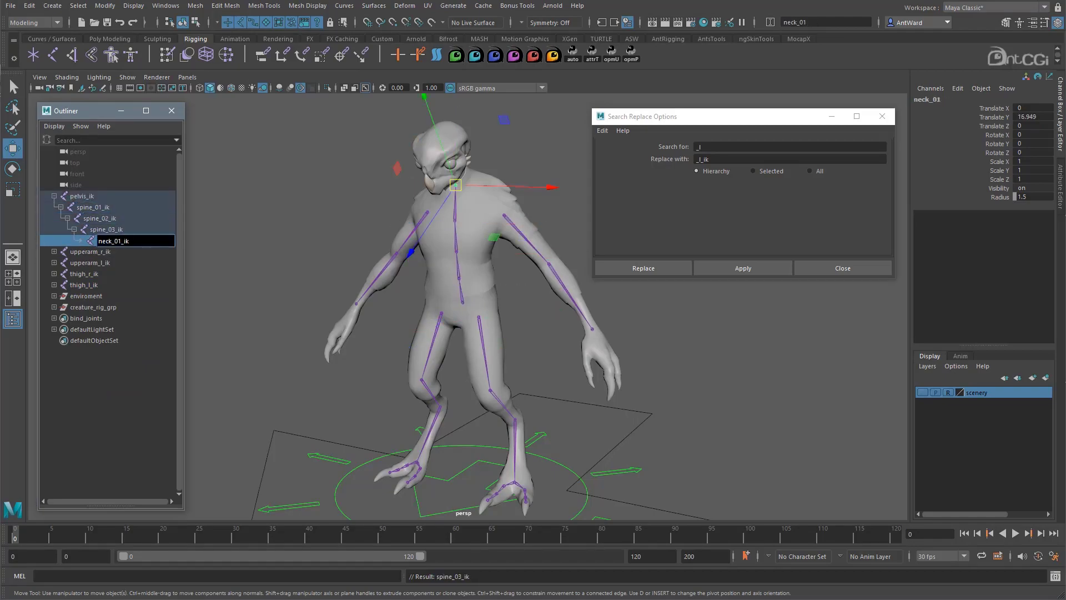
- Duplicate the five IK chains from pelvis_ik through thigh_l_ik
click(80, 197)
click(54, 196)
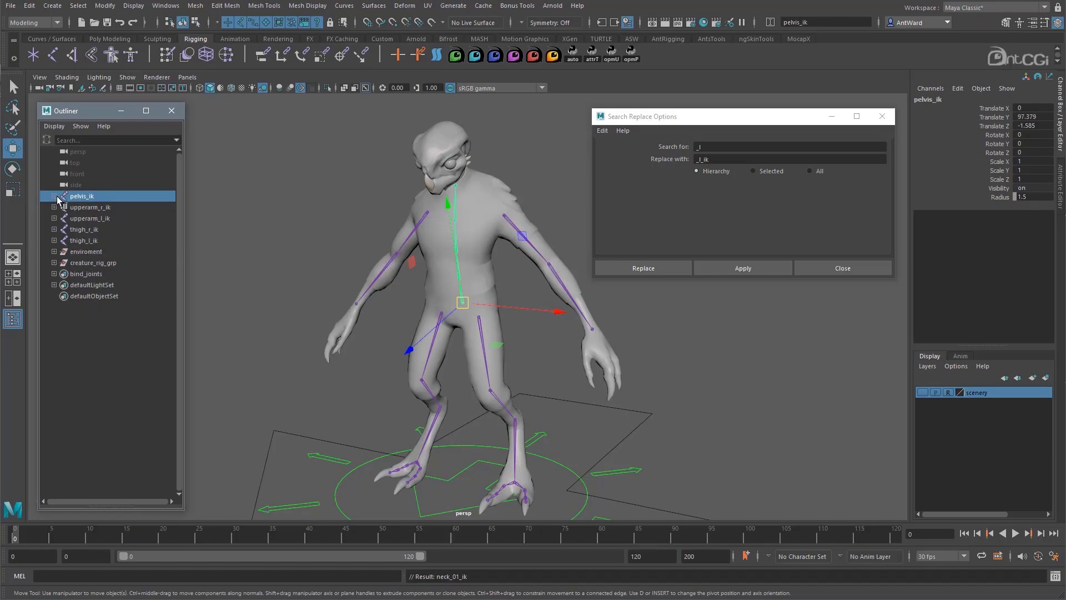
shift+click(96, 236)
key(ctrl+d)
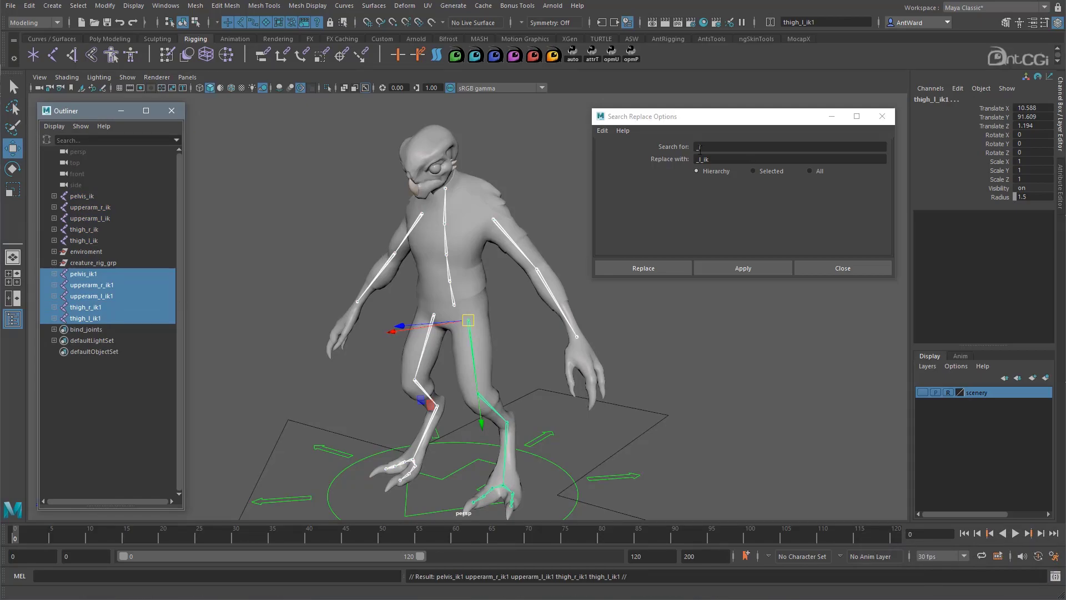
- Search and replace _ik1 with _fk in the names of the duplicated chains, and inspect the right arm's child joints
click(700, 147)
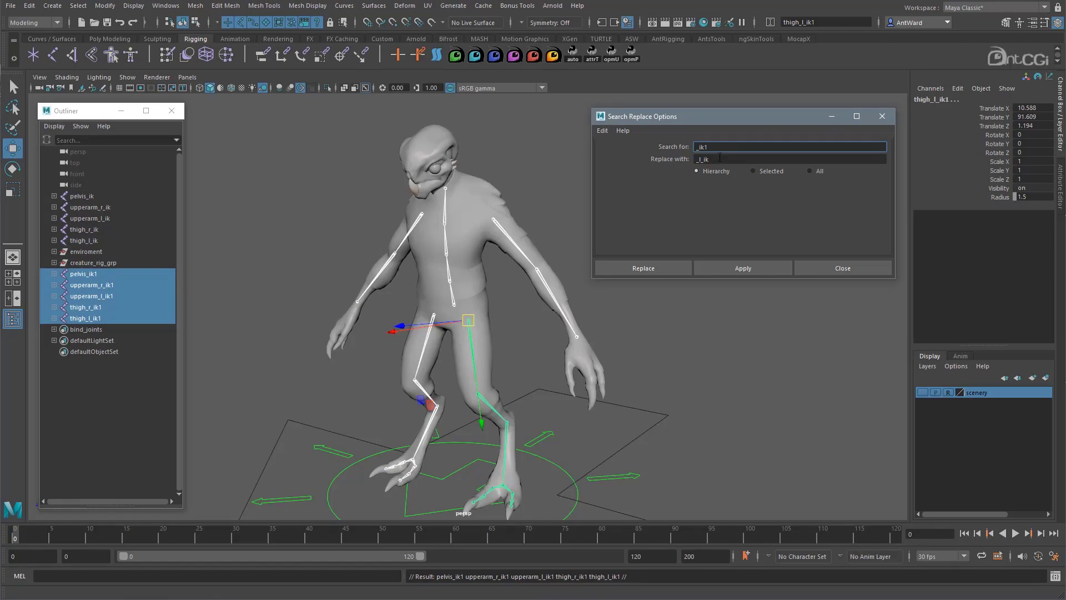
drag(700, 158, 733, 158)
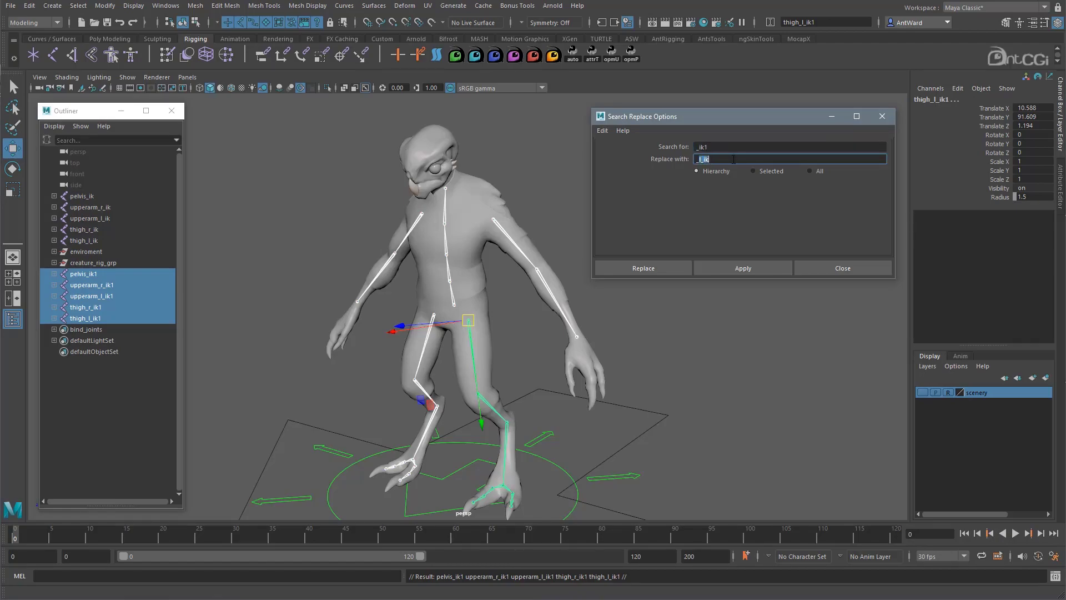
text(_r)
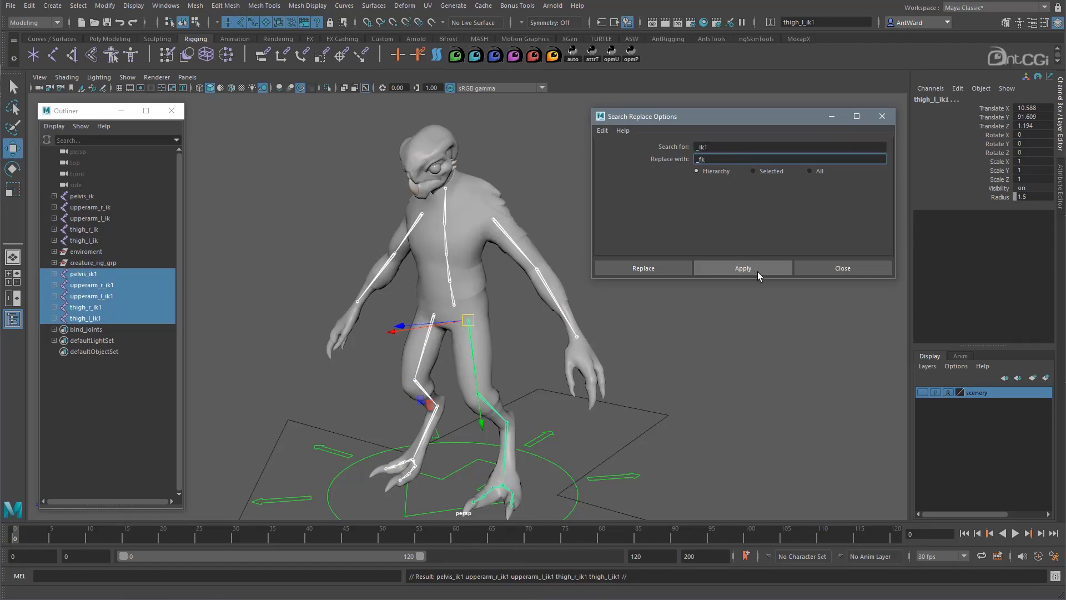
click(758, 269)
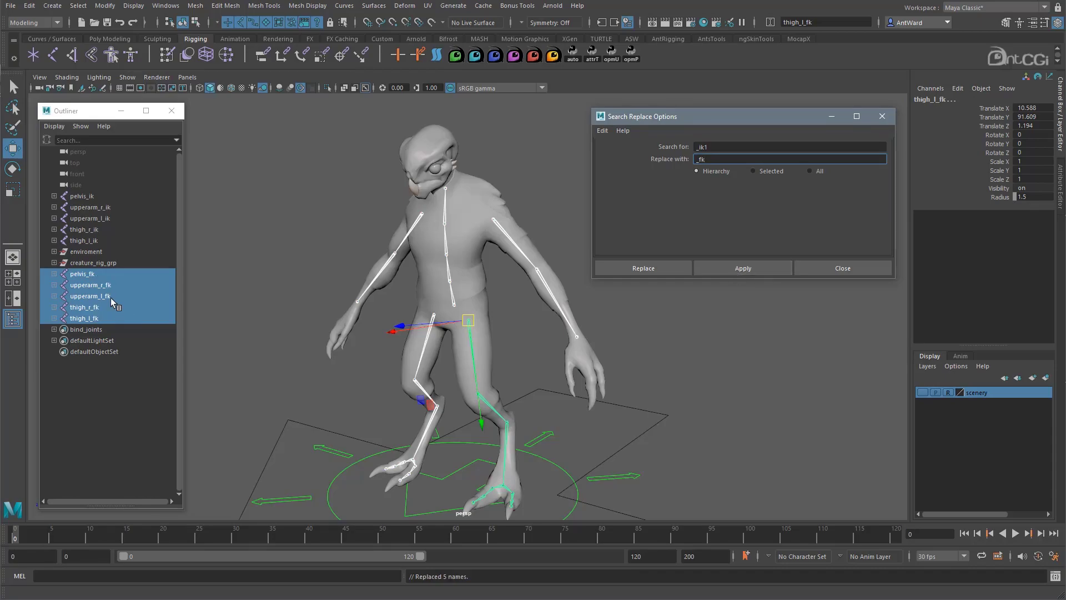
click(54, 285)
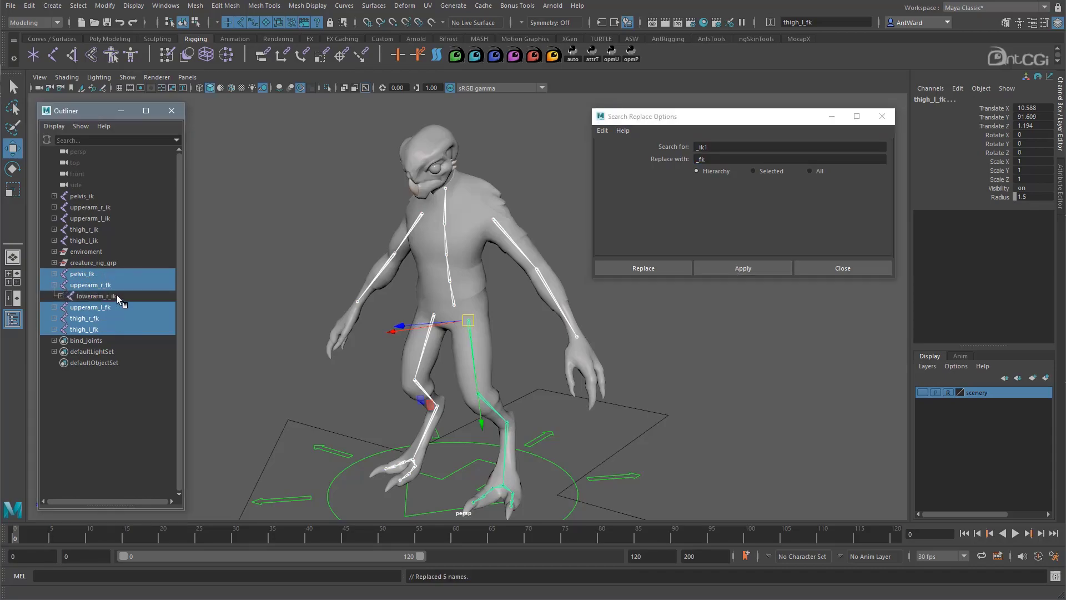
- Search and replace _ik with _fk in the child joints of the duplicated chains, and check the left leg and right arm
click(709, 147)
key(BackSpace)
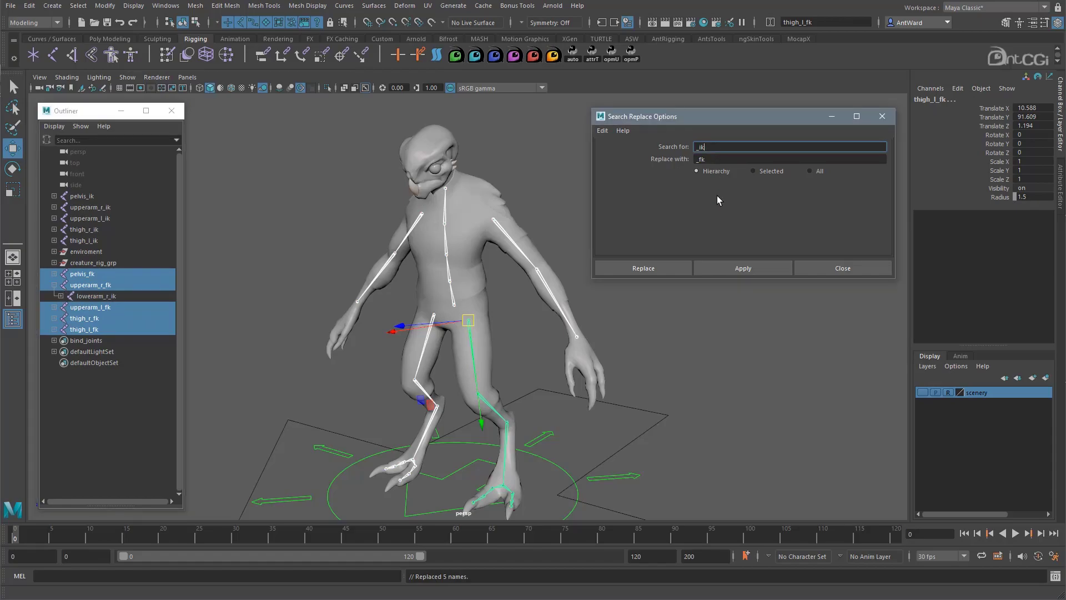
click(729, 267)
click(54, 329)
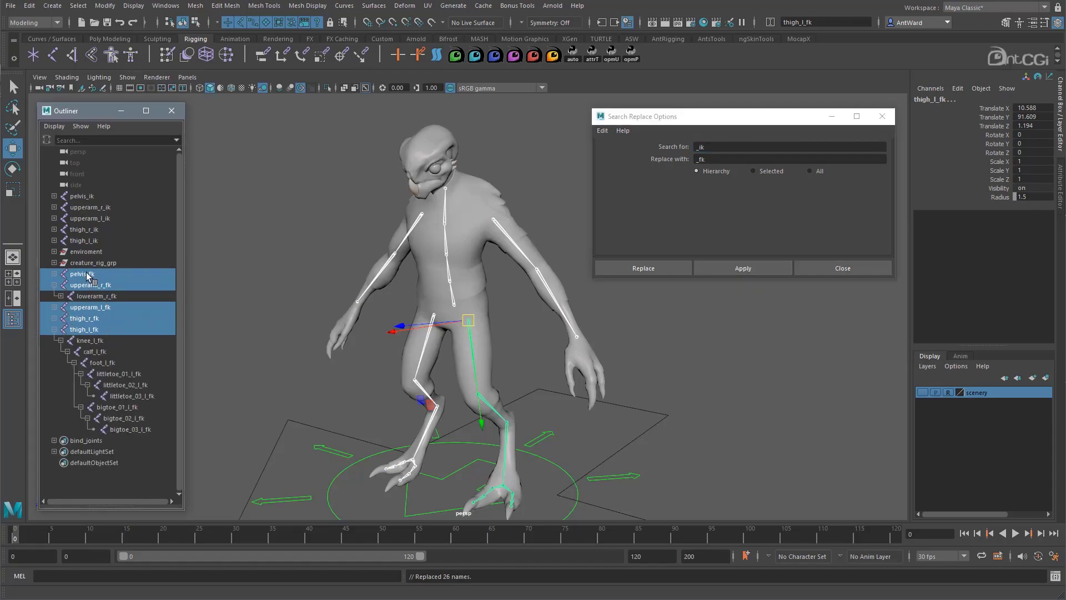
click(61, 296)
click(53, 284)
click(53, 317)
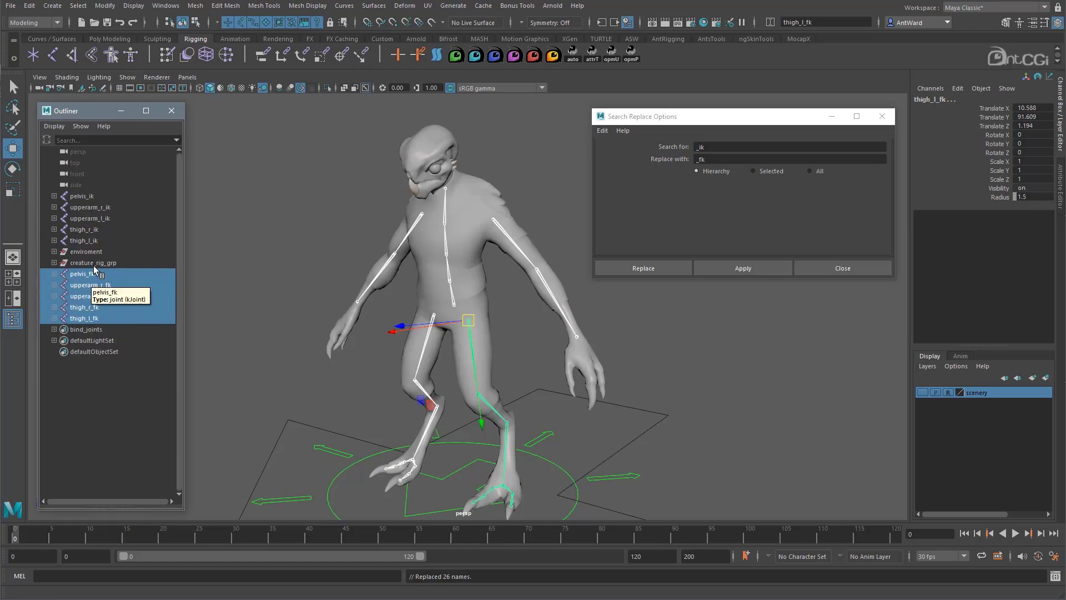
- Group the five FK chains, then the five IK chains, into separate groups and expand both
key(ctrl+g)
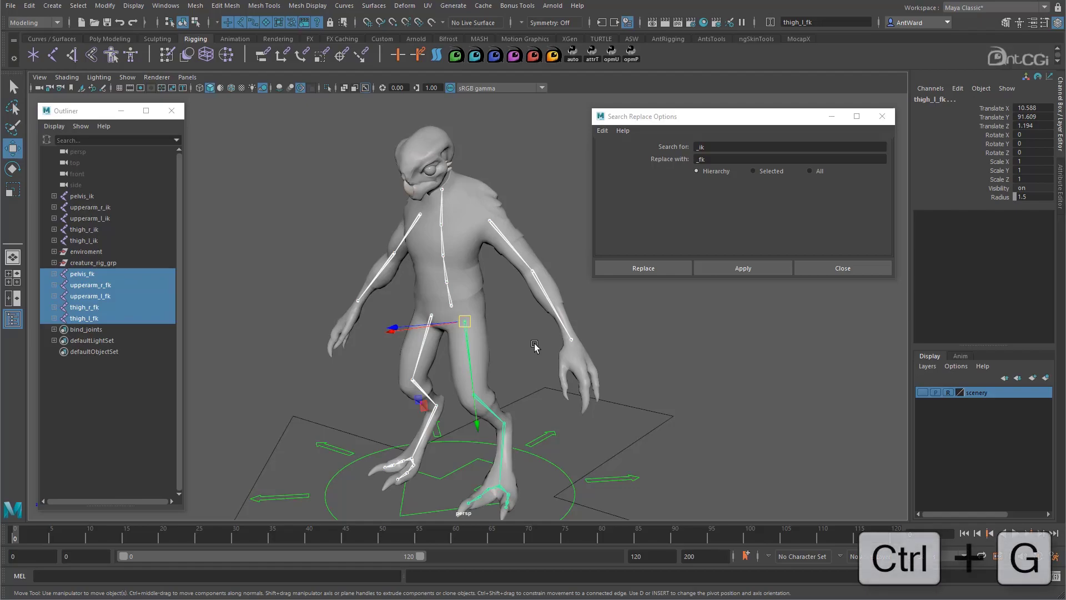
click(84, 195)
shift+click(84, 240)
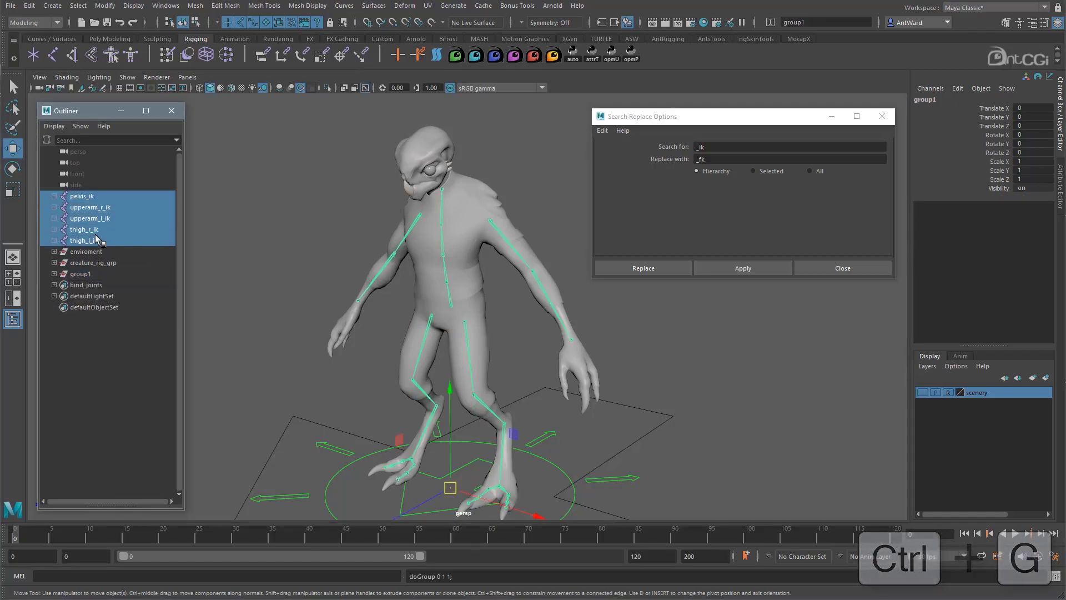
key(ctrl+g)
click(54, 228)
click(54, 218)
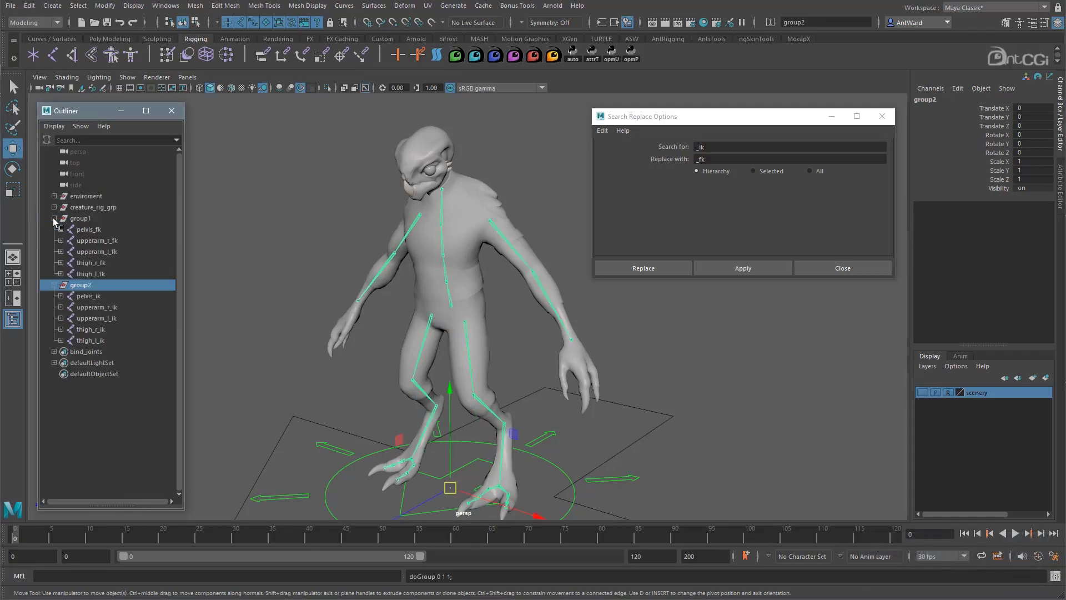
- Rename the group holding the FK chains to FK and the group holding the IK chains to IK
double_click(81, 218)
text(FK)
key(Return)
double_click(87, 285)
text(IK)
key(Return)
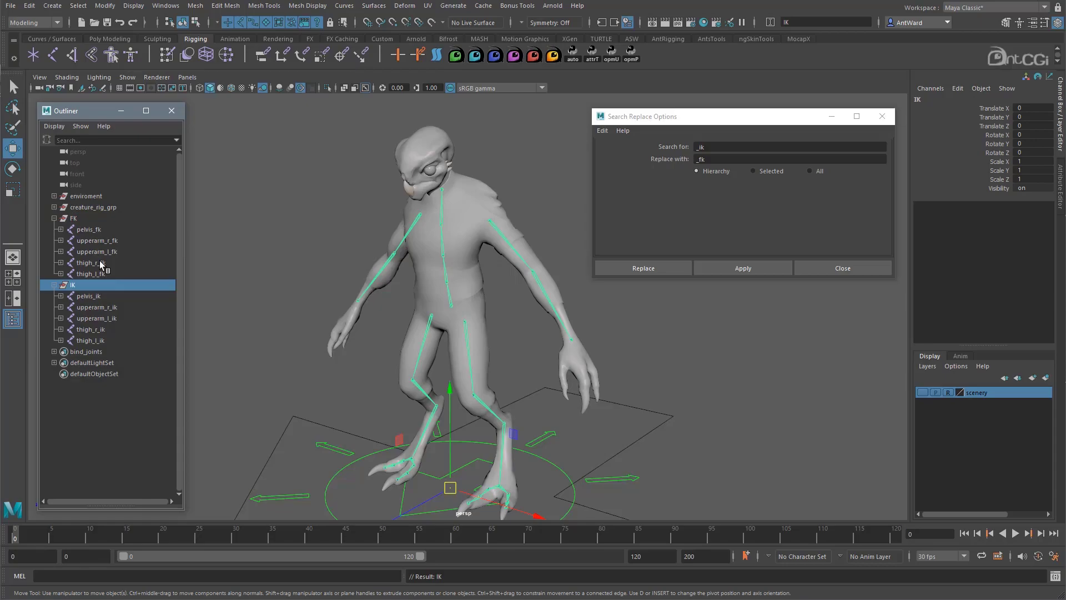
- Close the search and replace options and set the root control's Arms attribute to Show
alt+drag(681, 376, 683, 373)
click(628, 472)
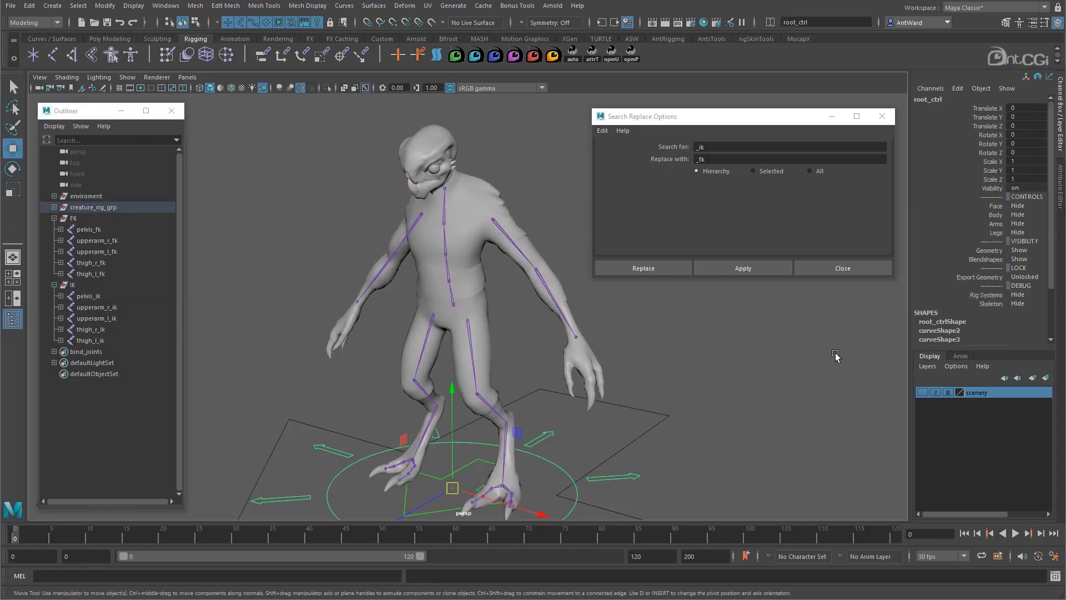
click(844, 269)
click(996, 224)
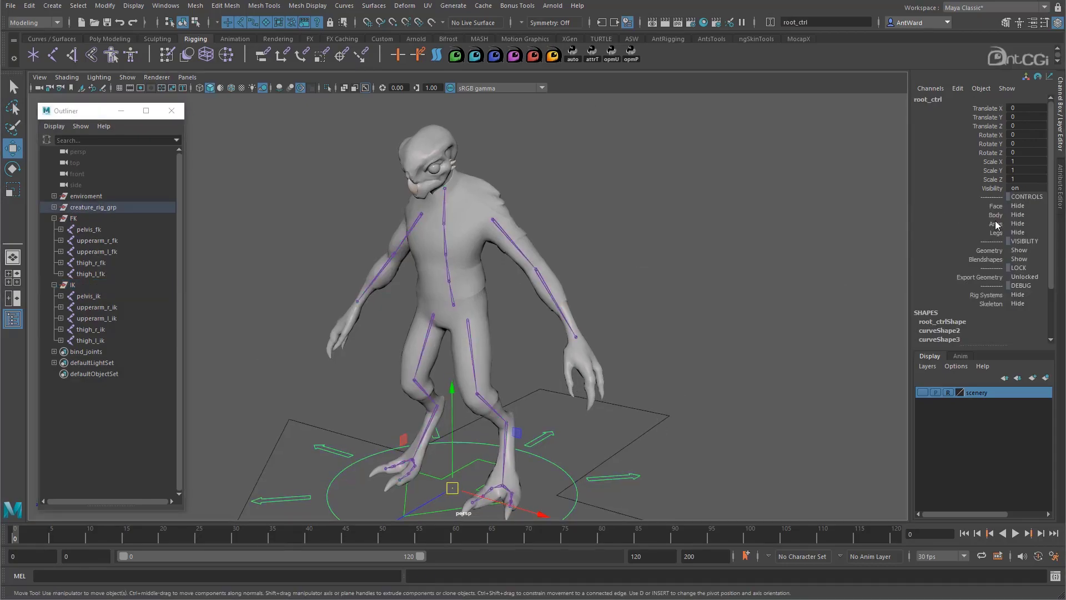
middle_drag(697, 252, 745, 241)
alt+drag(581, 312, 590, 306)
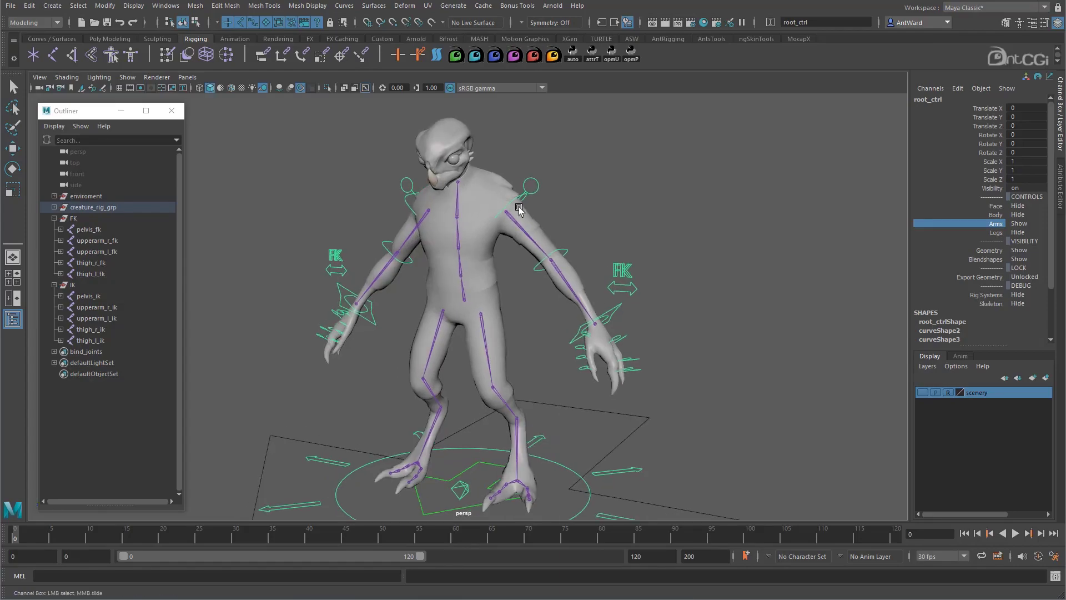
scroll(533, 296, up, 4)
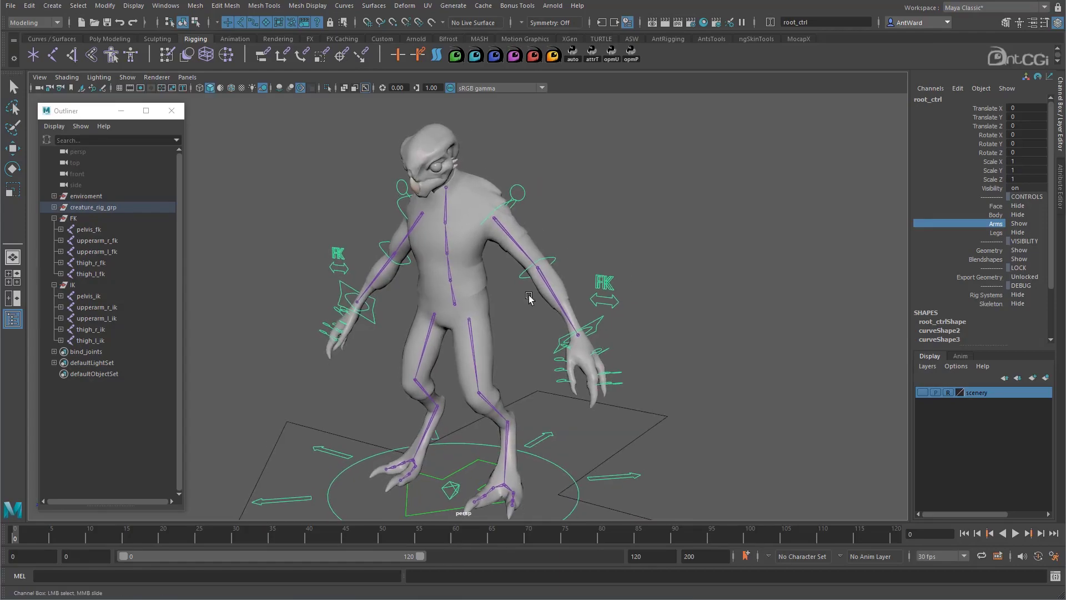
- Move the IK group about 24 units back along Z and the FK group about 23.5 units forward
click(85, 286)
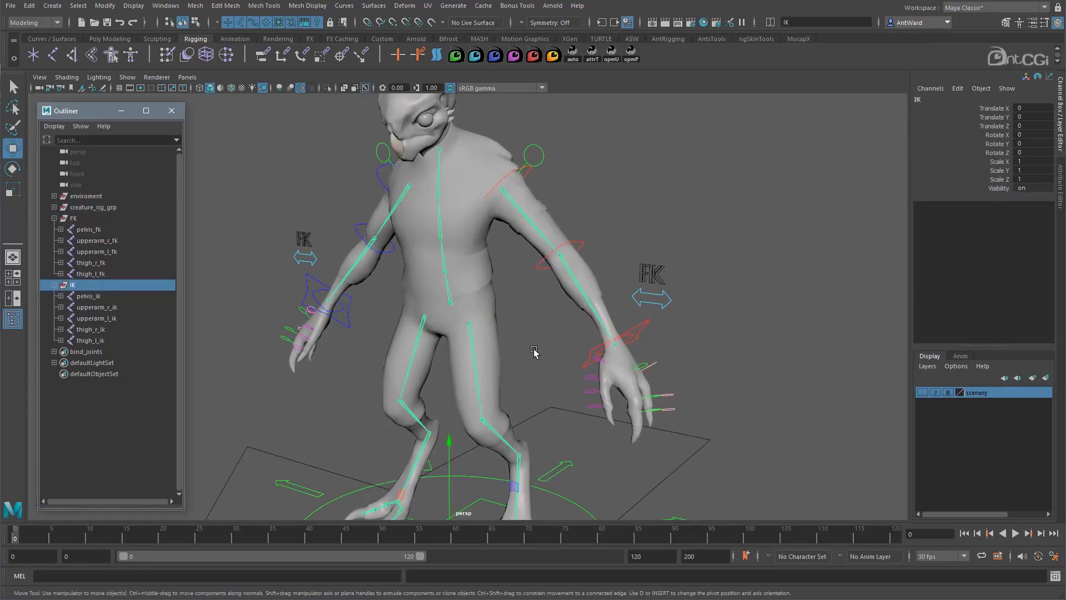
scroll(495, 453, down, 3)
key(w)
drag(410, 494, 444, 484)
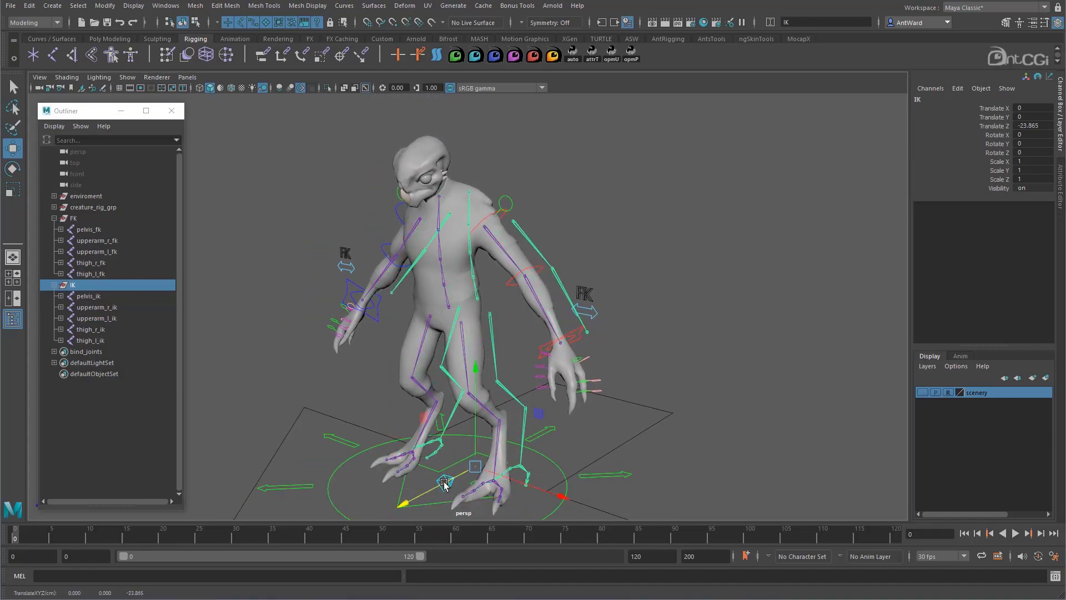
click(85, 220)
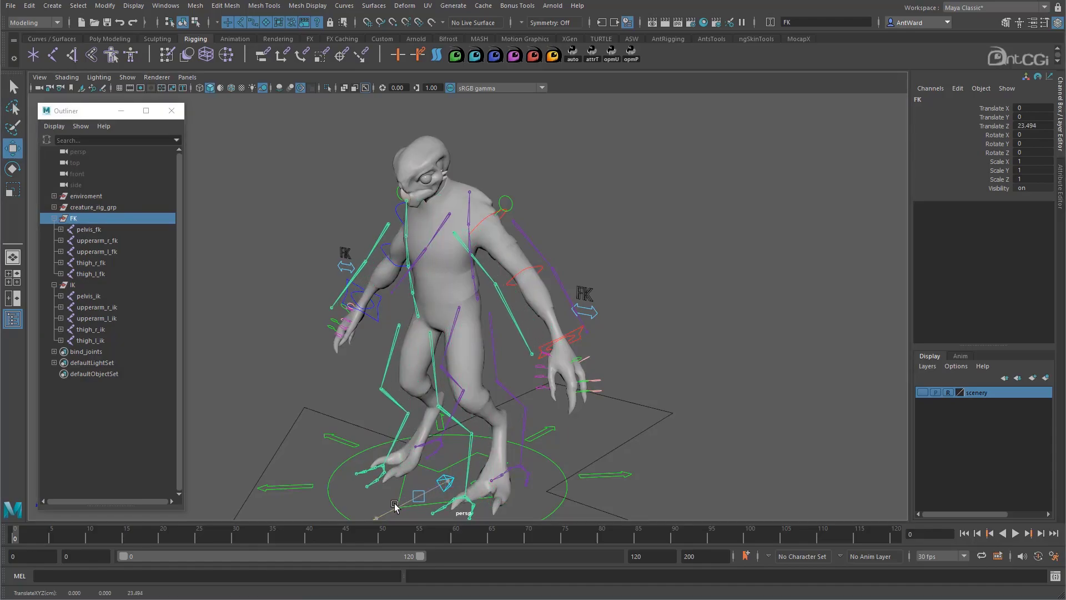
scroll(638, 178, up, 3)
click(509, 295)
mouse_move(508, 295)
alt+mouse_down()
mouse_move(500, 286)
mouse_move(522, 300)
alt+mouse_up()
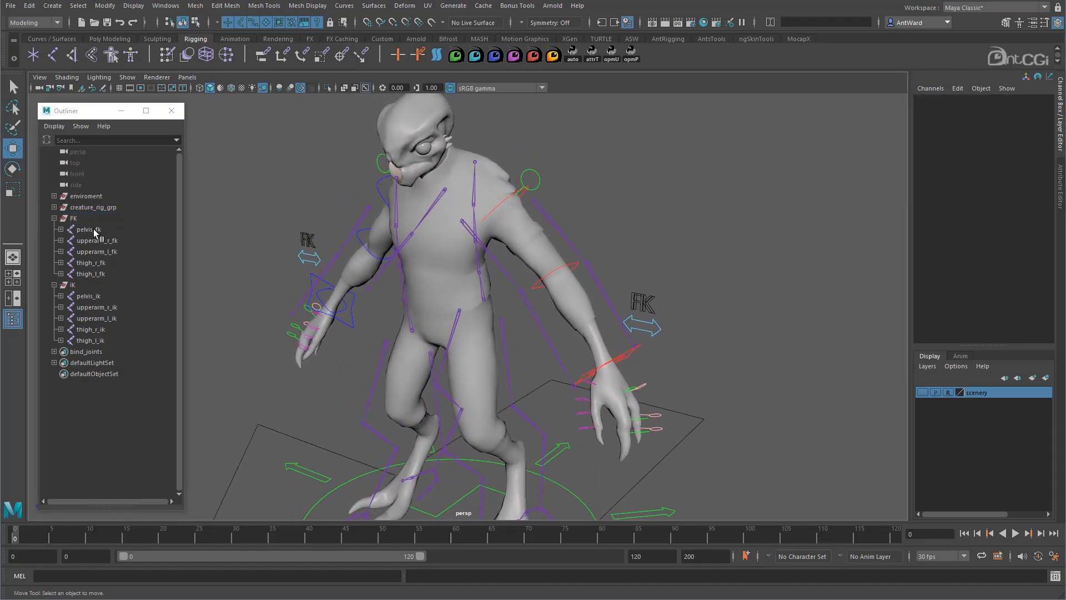
- Give the five joint chains in the FK group a yellow wireframe color
drag(94, 234, 101, 272)
click(127, 7)
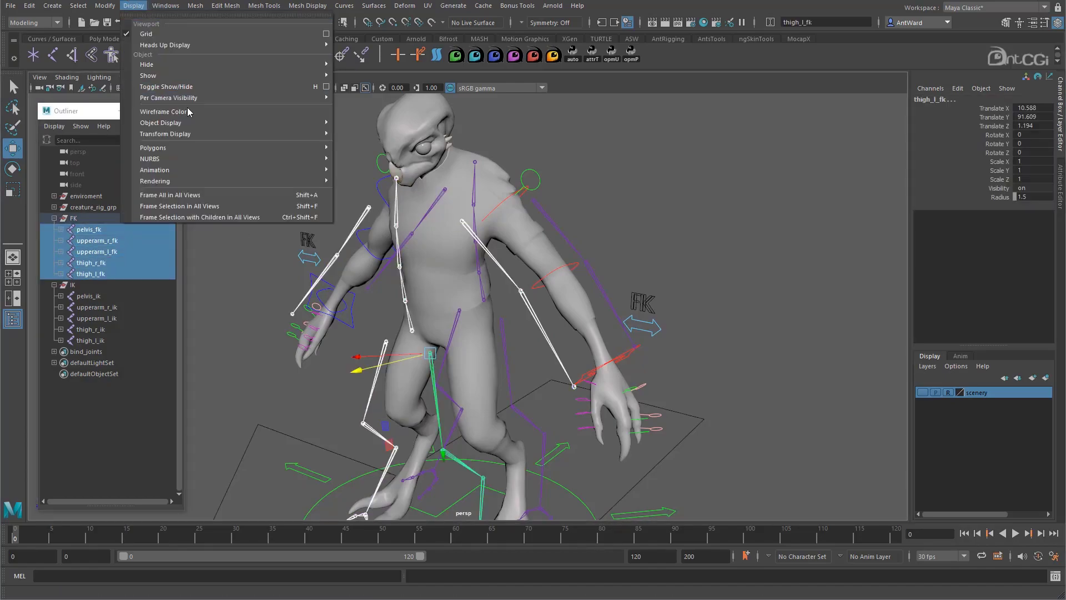
click(167, 112)
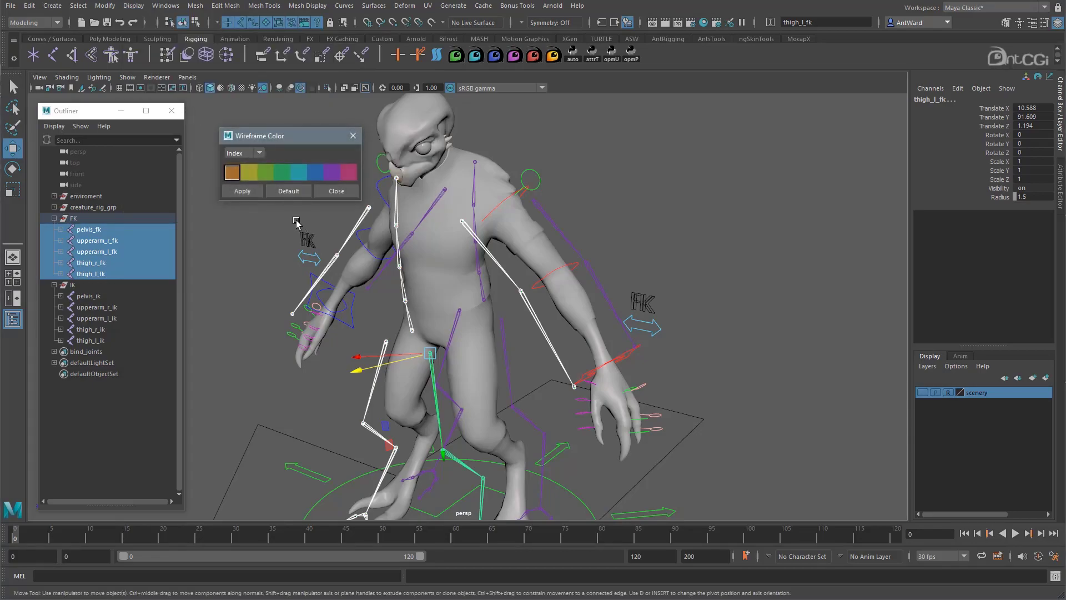
click(249, 173)
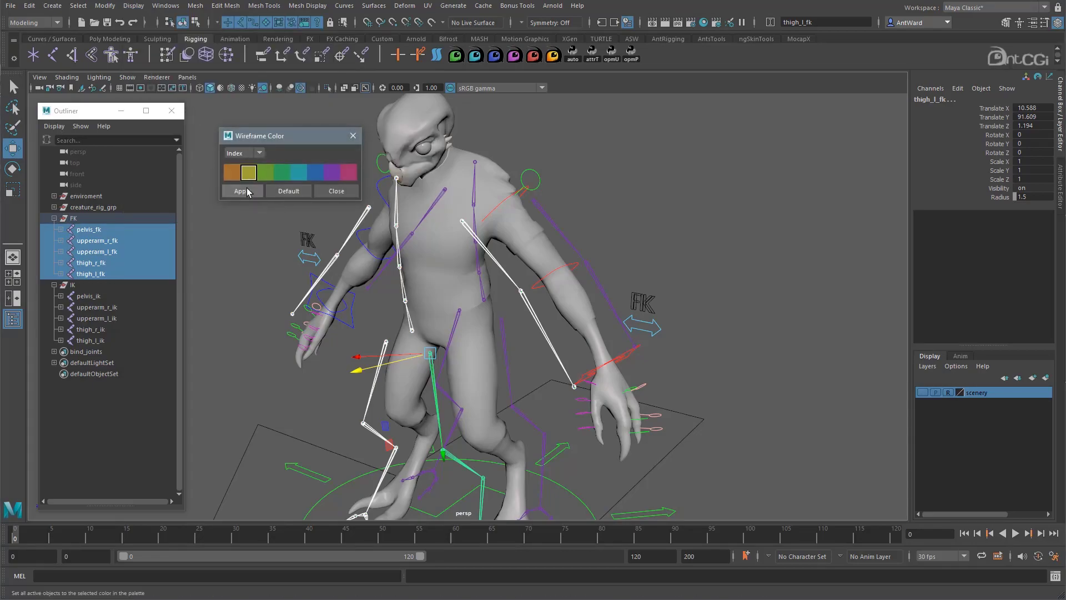
click(242, 191)
click(311, 239)
alt+drag(311, 238, 333, 234)
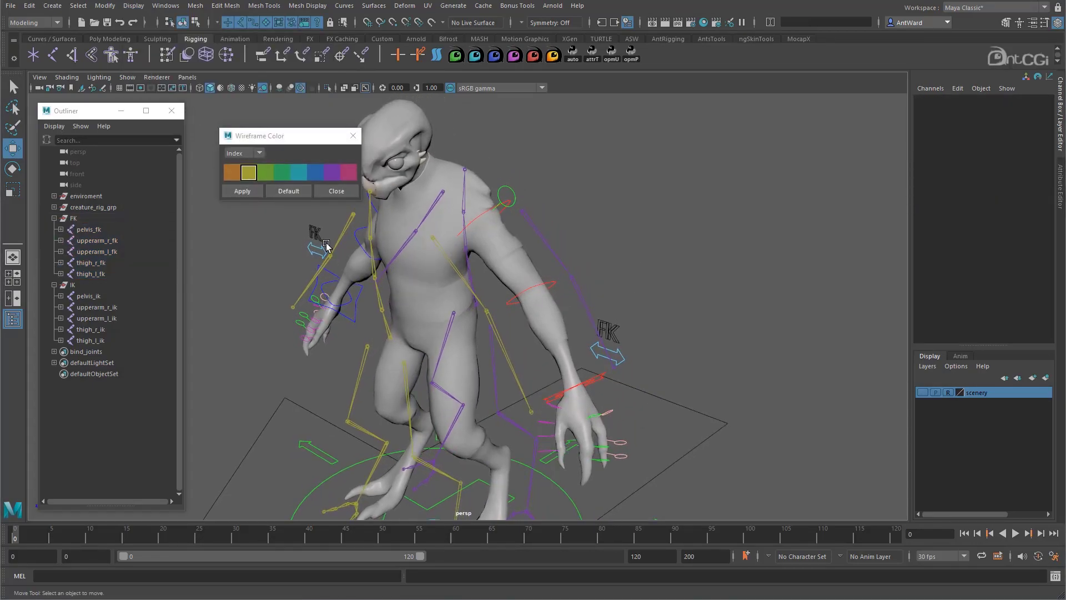
alt+drag(401, 245, 529, 228)
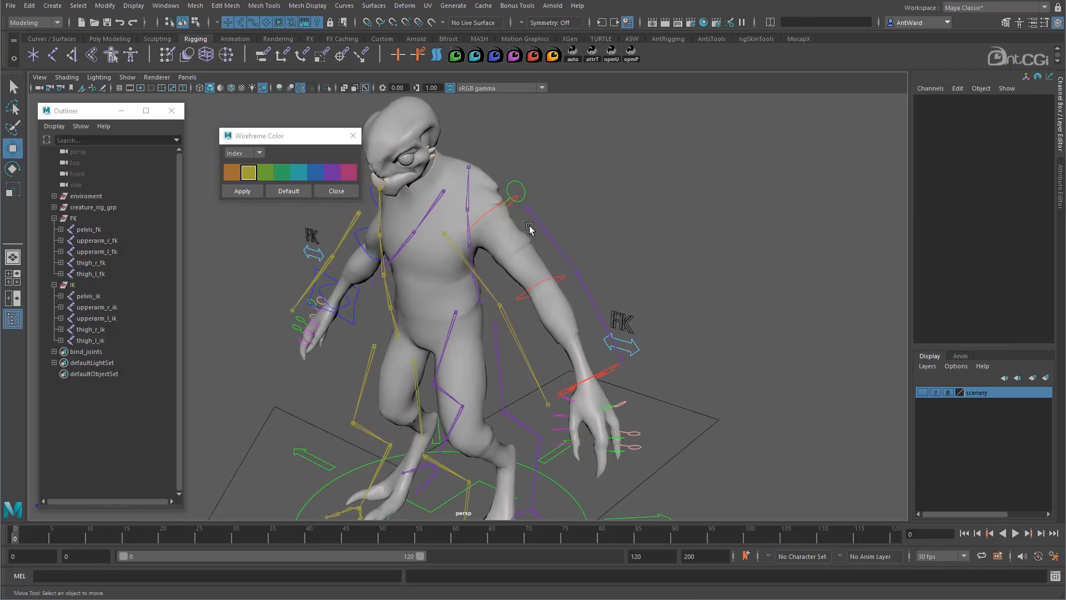
- Give the five joint chains in the IK group a light blue wireframe color and close the color palette
drag(102, 295, 102, 339)
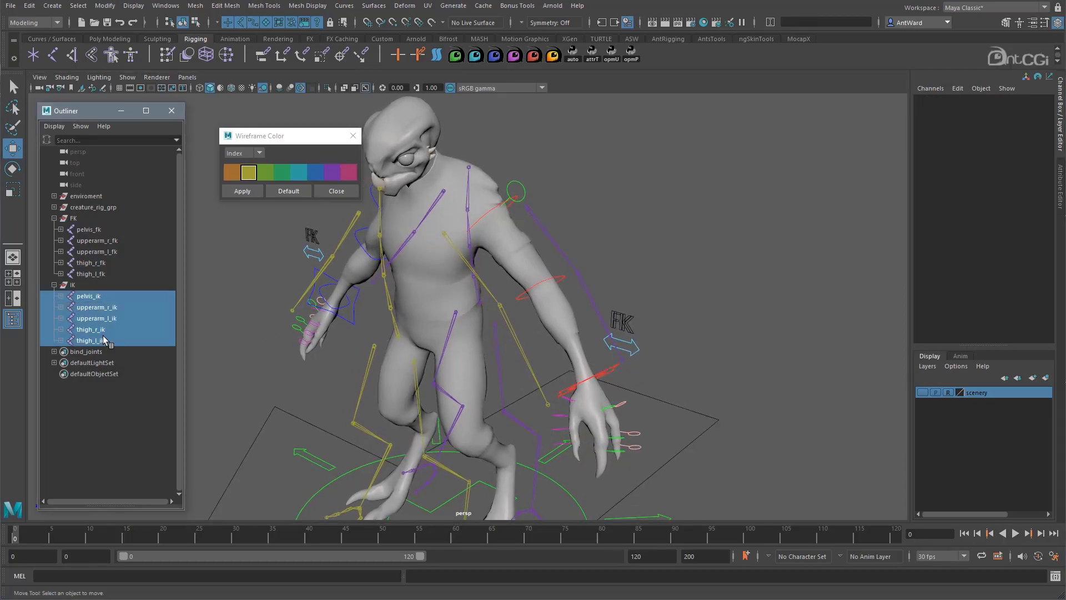
click(299, 172)
click(238, 193)
click(635, 226)
alt+drag(635, 226, 444, 238)
click(337, 191)
alt+drag(683, 371, 663, 383)
alt+right_drag(572, 357, 621, 355)
alt+right_drag(729, 399, 608, 438)
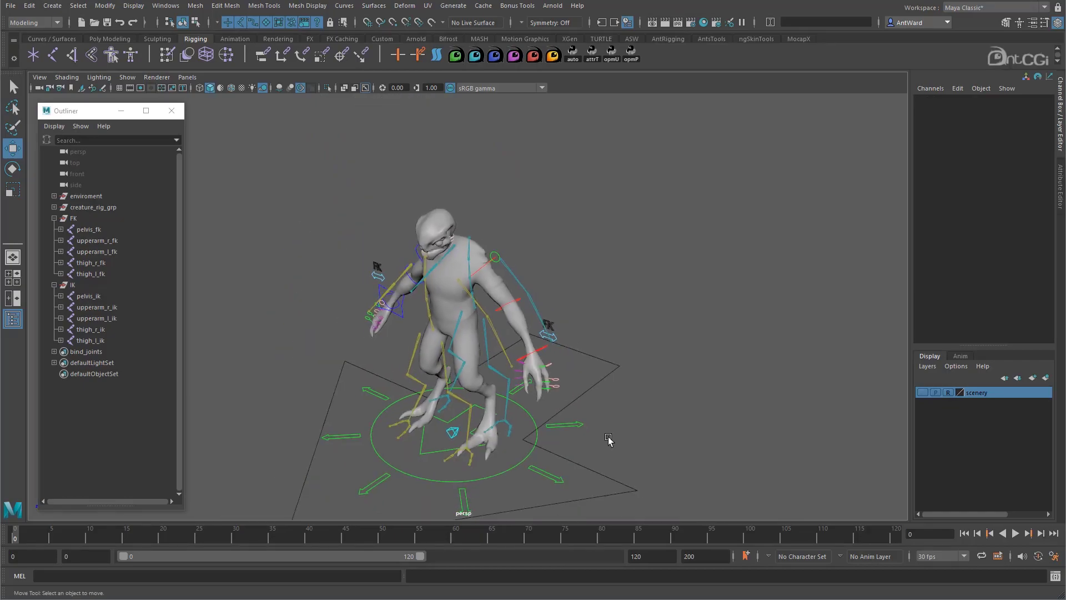
- Set the root control's Skeleton attribute to Show to display the bind skeleton beside the IK and FK chains
click(577, 426)
click(986, 304)
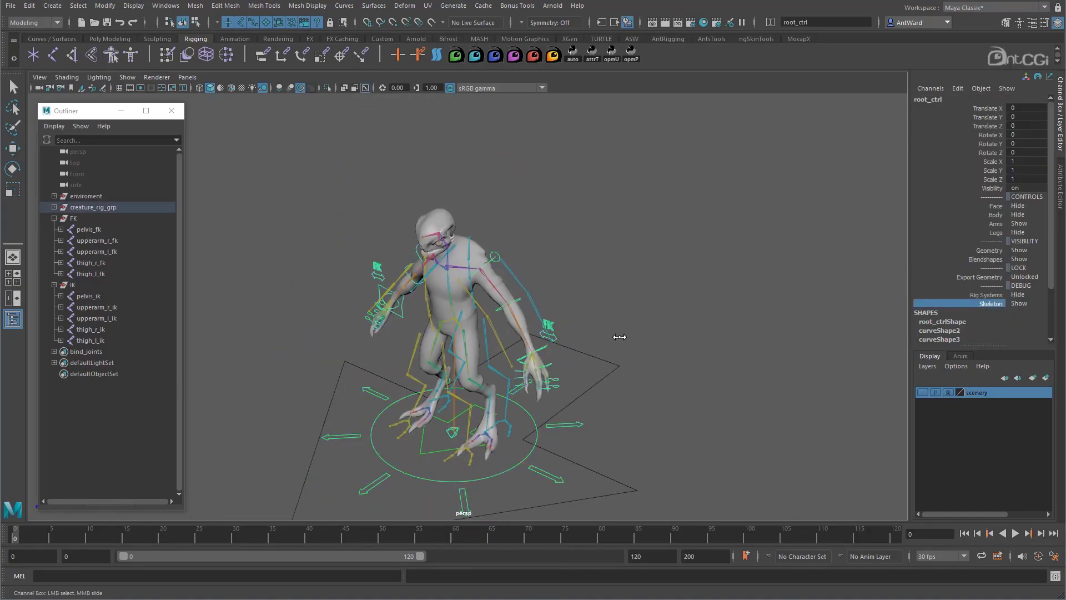
alt+right_drag(302, 313, 542, 209)
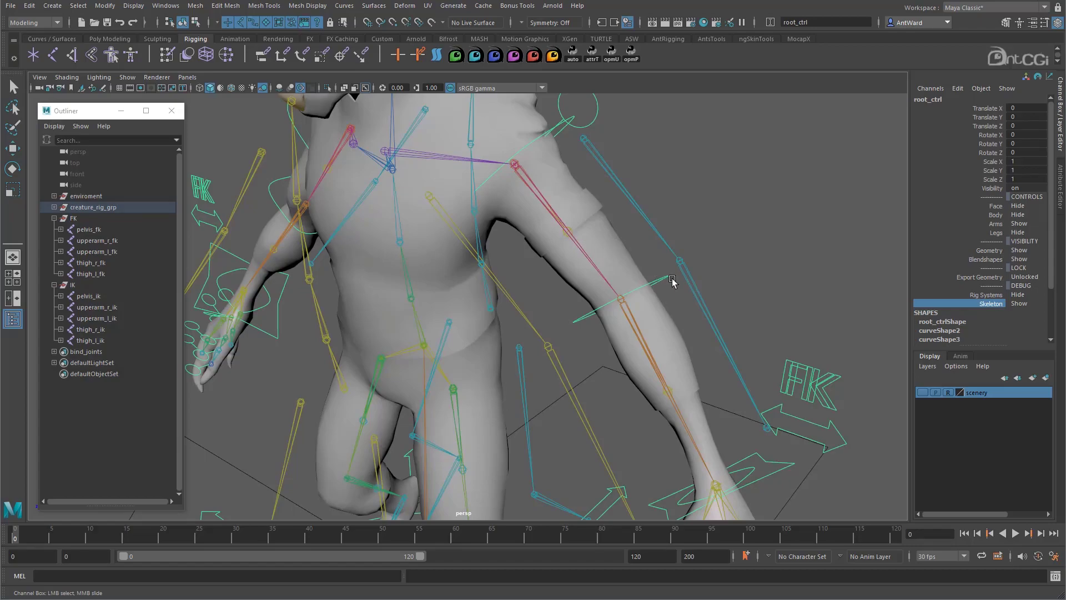
alt+drag(673, 281, 691, 269)
alt+right_drag(691, 268, 565, 187)
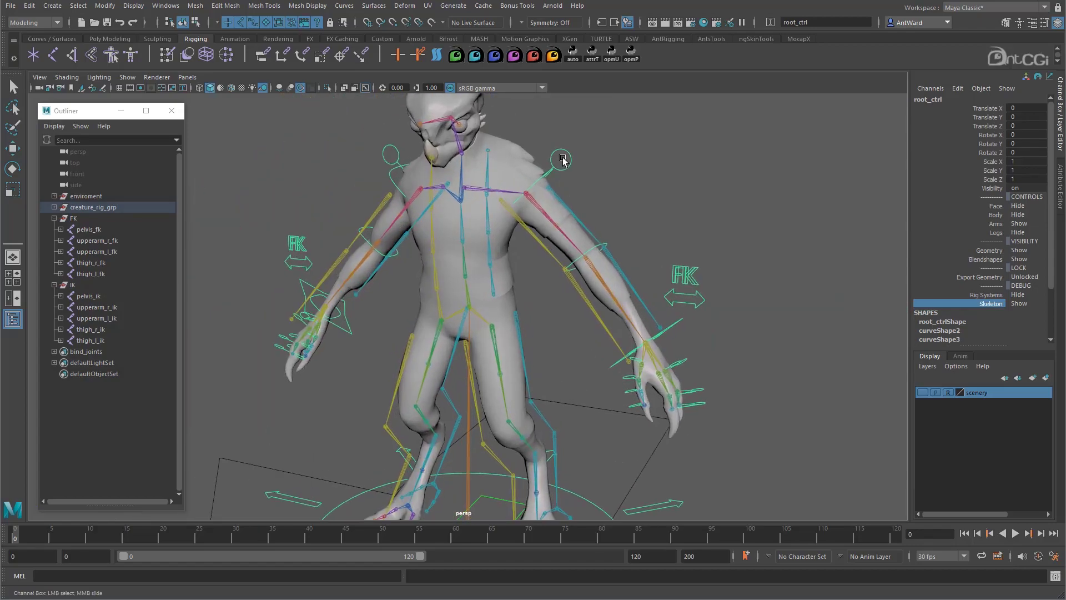
- Try moving the arm_root_l_ctrl control at the left shoulder and undo the move
click(585, 174)
key(w)
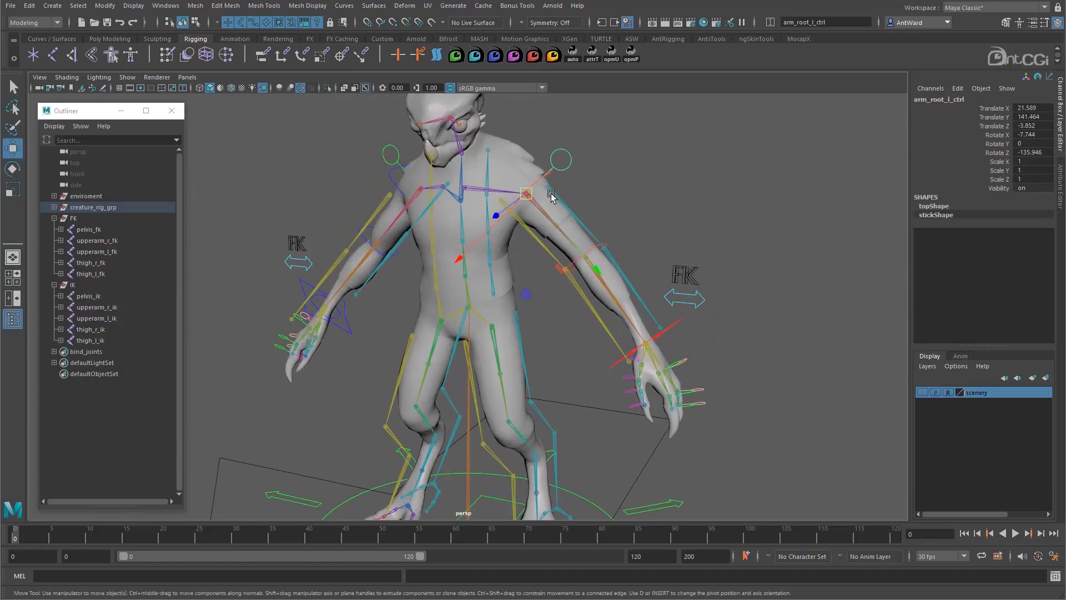
click(628, 198)
click(571, 169)
mouse_move(528, 197)
mouse_down()
mouse_move(556, 178)
mouse_move(529, 189)
mouse_up()
key(ctrl+z)
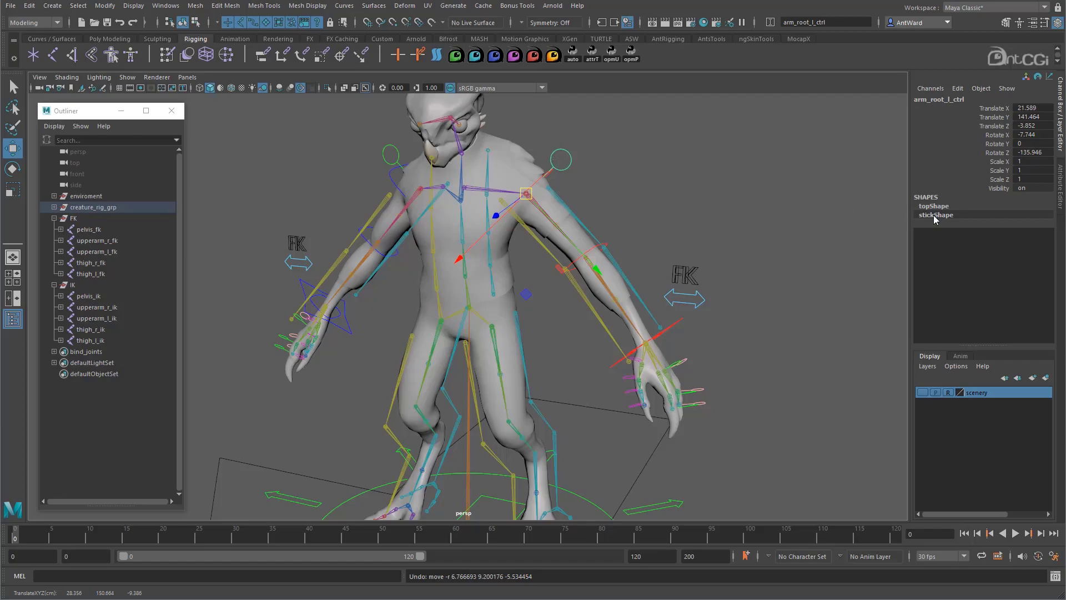
- Transfer the translate and rotate values of arm_root_l_ctrl to its offset parent matrix, with its transform attributes displayed
click(1059, 186)
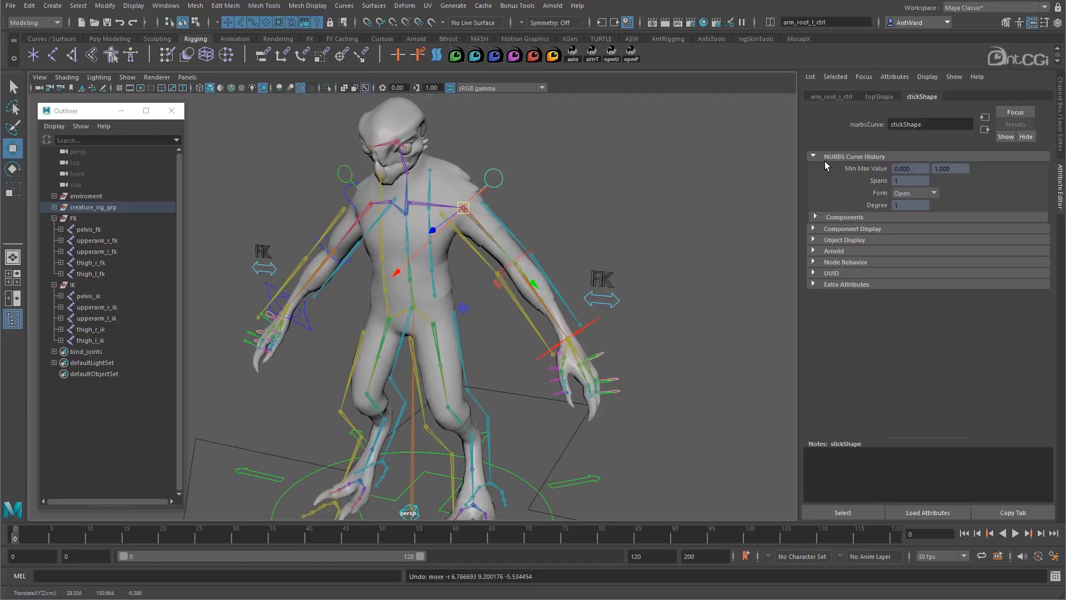
click(832, 97)
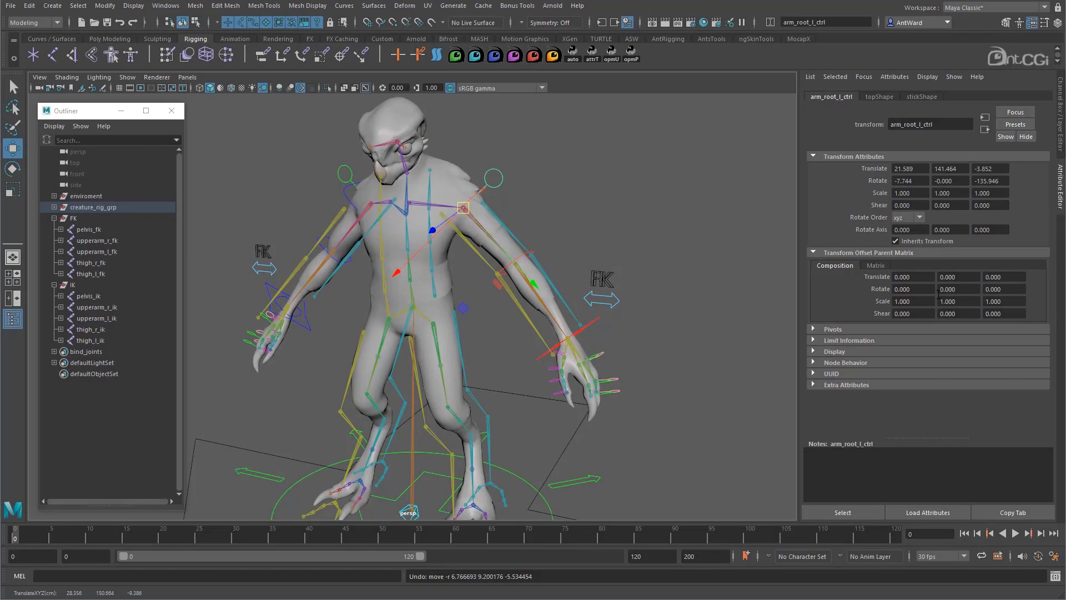
click(635, 58)
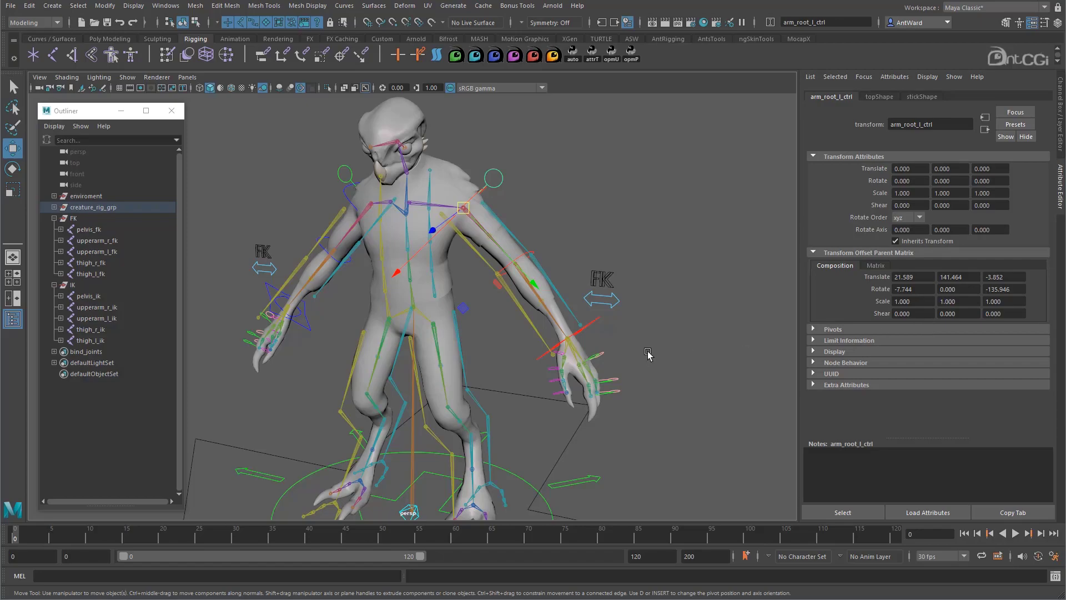
click(668, 293)
alt+middle_drag(482, 303, 531, 314)
alt+drag(531, 314, 504, 316)
- Try moving arm_root_l_ctrl away from its zeroed transforms and undo the change
click(524, 198)
alt+drag(536, 216, 568, 236)
key(ctrl+z)
alt+right_drag(568, 236, 629, 233)
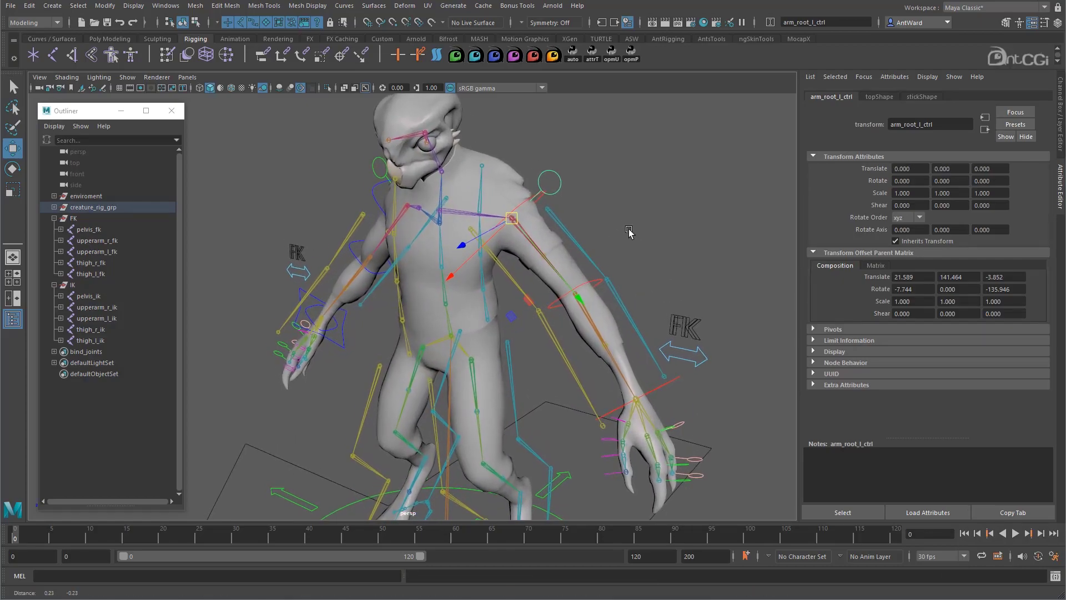
alt+middle_drag(629, 233, 631, 226)
- Create an empty group with nothing selected and name it arm_grp
click(633, 226)
key(ctrl+g)
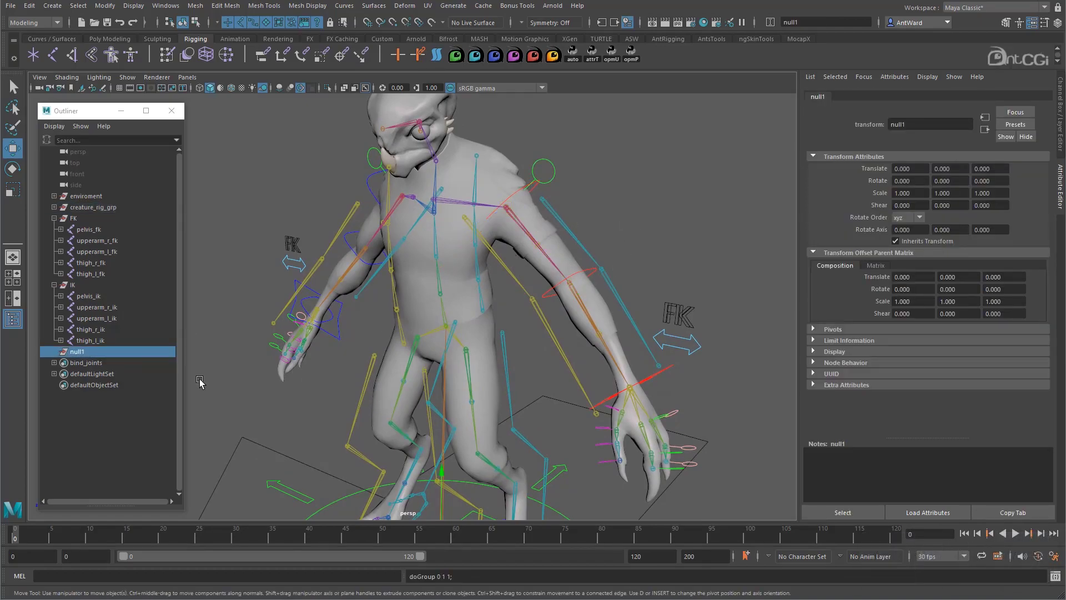
double_click(81, 353)
text(arm_grp)
key(Return)
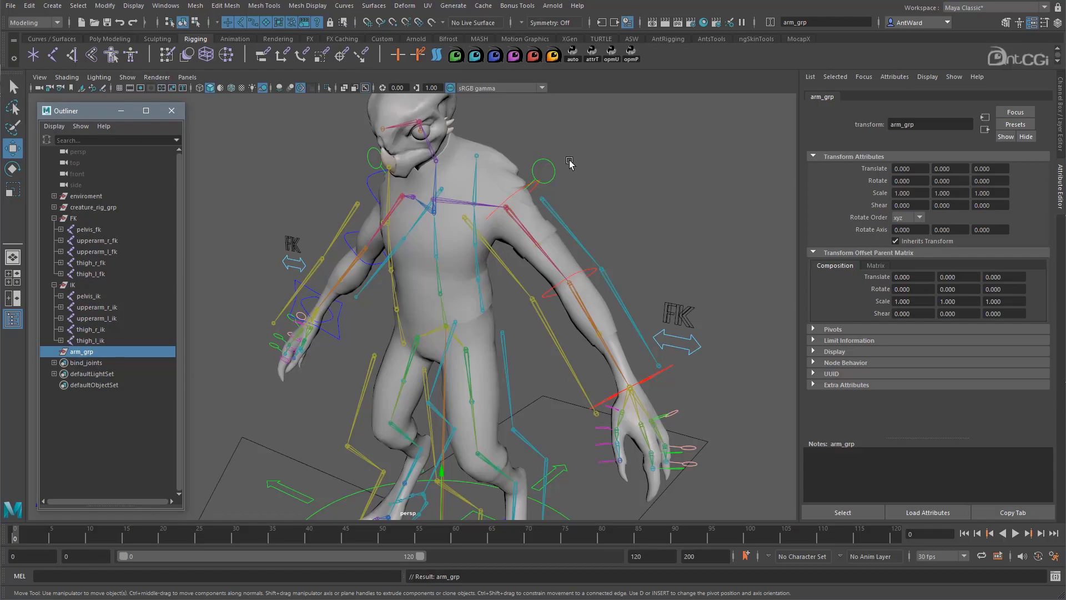
- Match all transforms of arm_grp to arm_root_l_ctrl at the left shoulder
key(f)
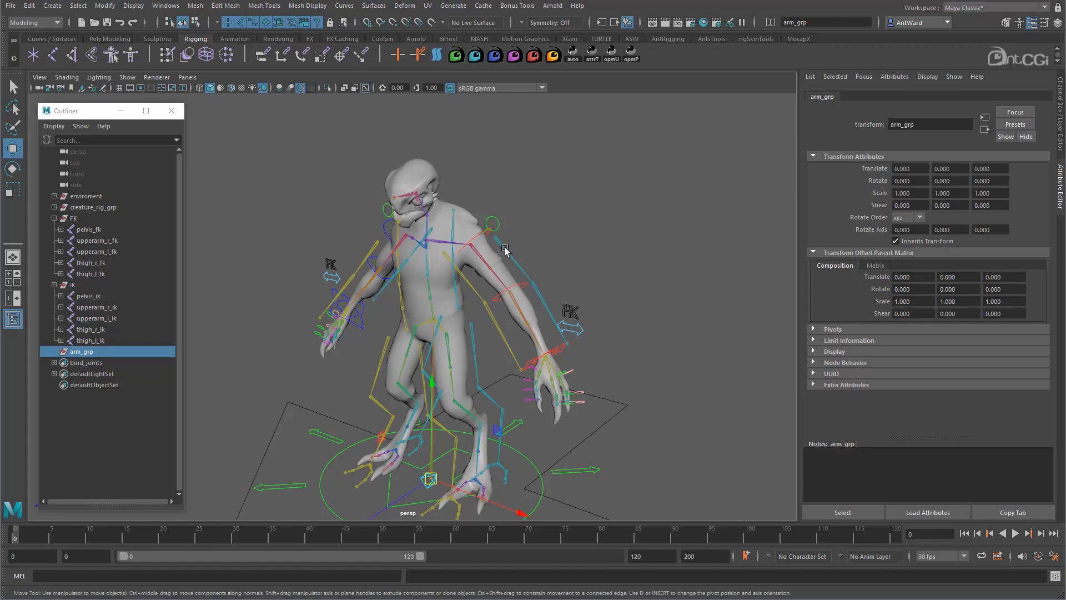
click(492, 225)
click(105, 5)
mouse_move(131, 65)
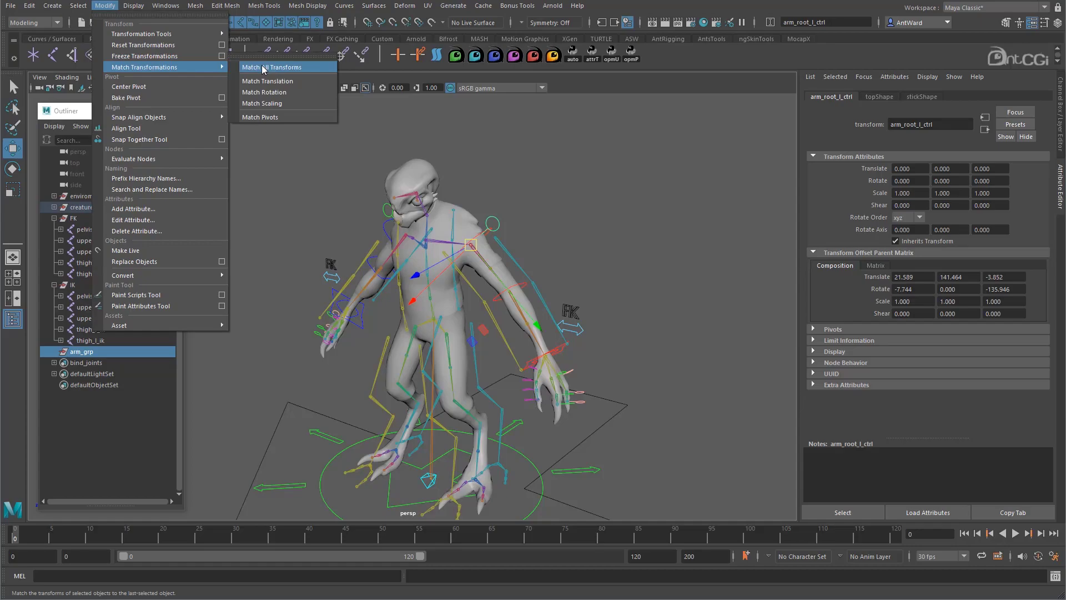
click(263, 67)
- Transfer arm_grp's transform values to its offset parent matrix, and compare its attributes with those of arm_root_l_ctrl
click(95, 351)
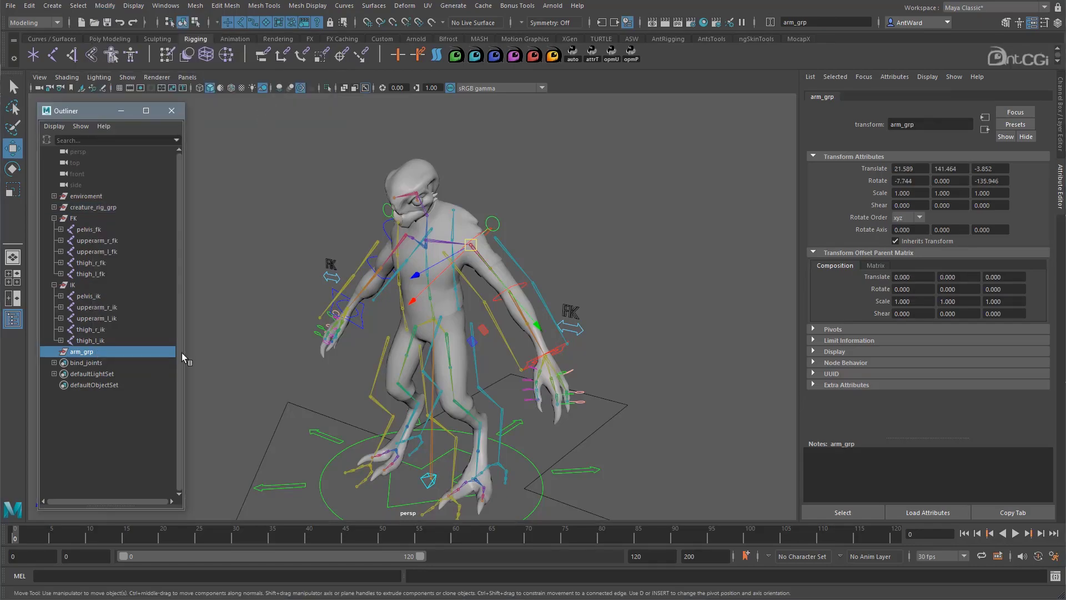
alt+drag(372, 336, 382, 334)
scroll(382, 333, up, 4)
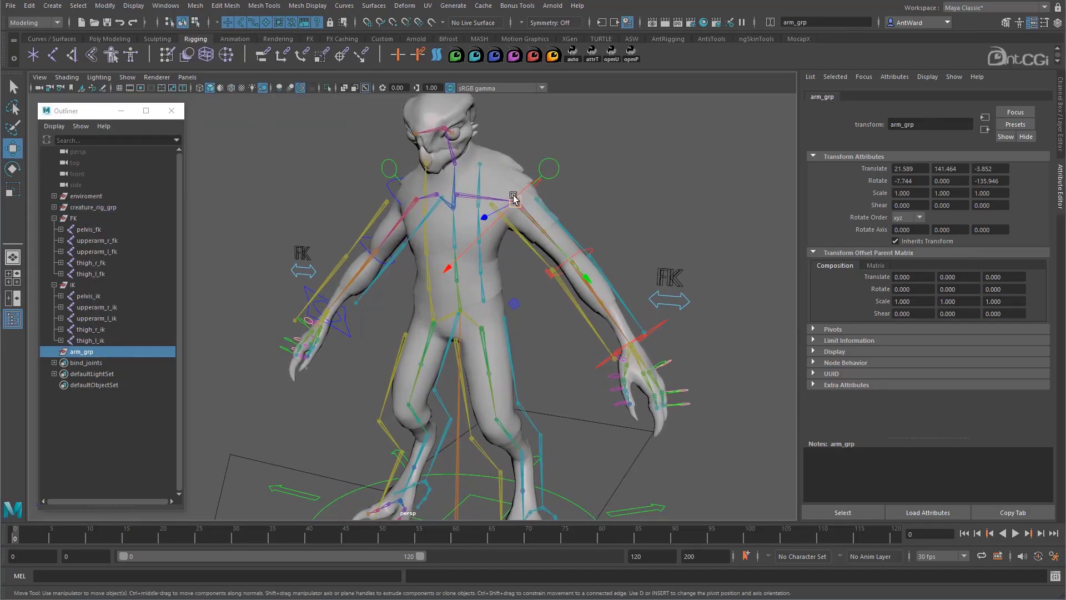
alt+drag(525, 227, 530, 234)
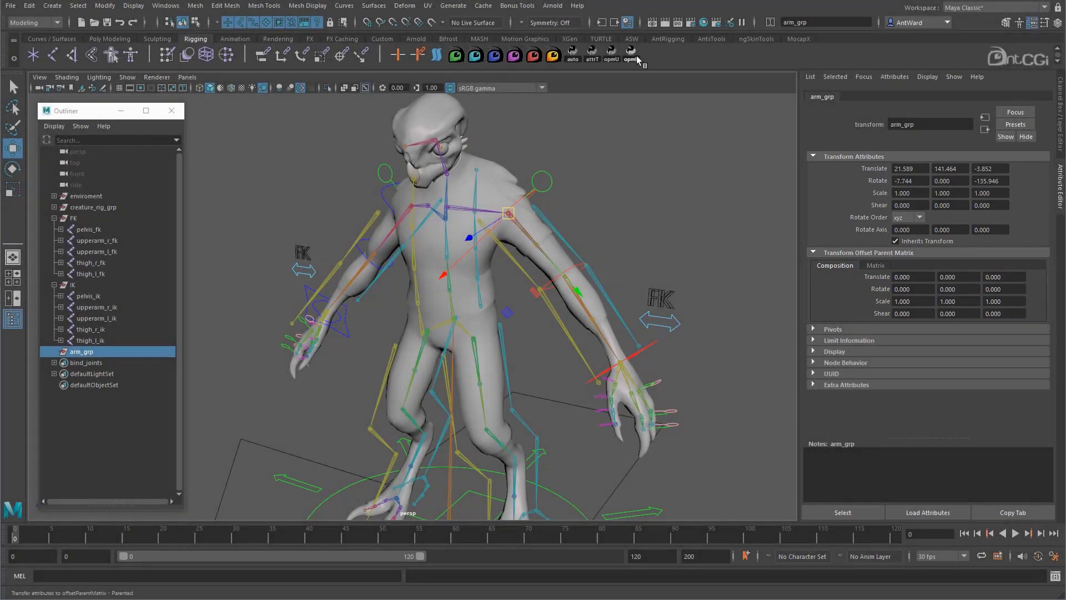
click(631, 54)
click(634, 108)
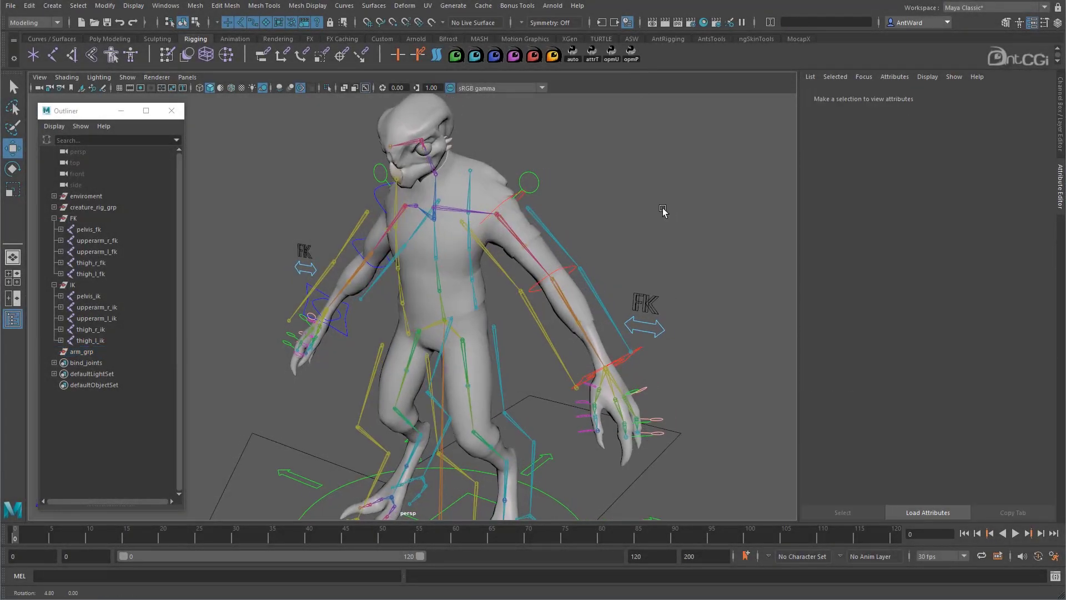
click(81, 352)
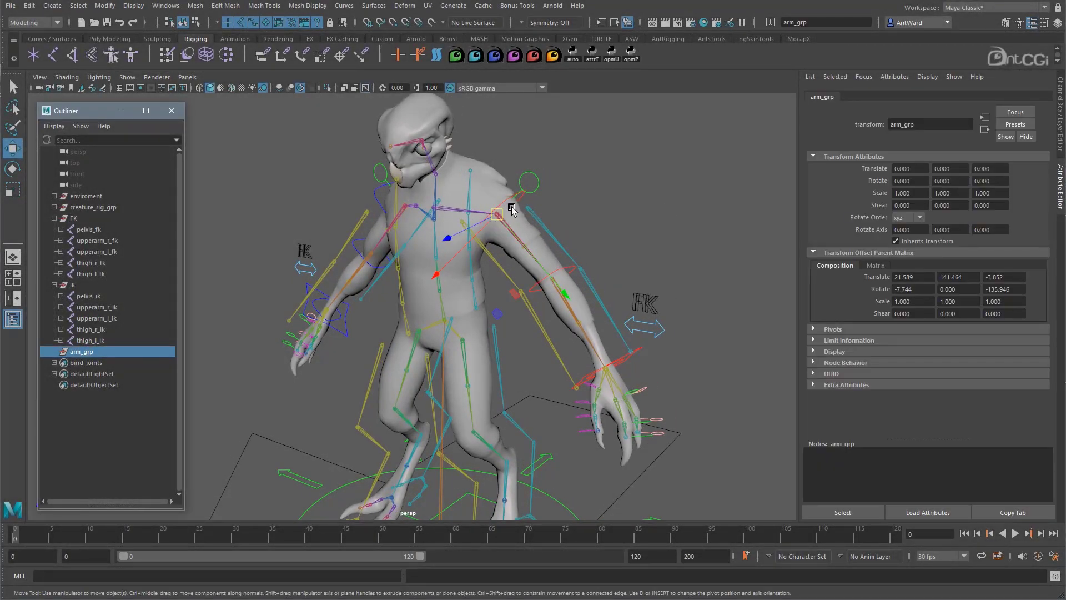
alt+drag(501, 281, 599, 244)
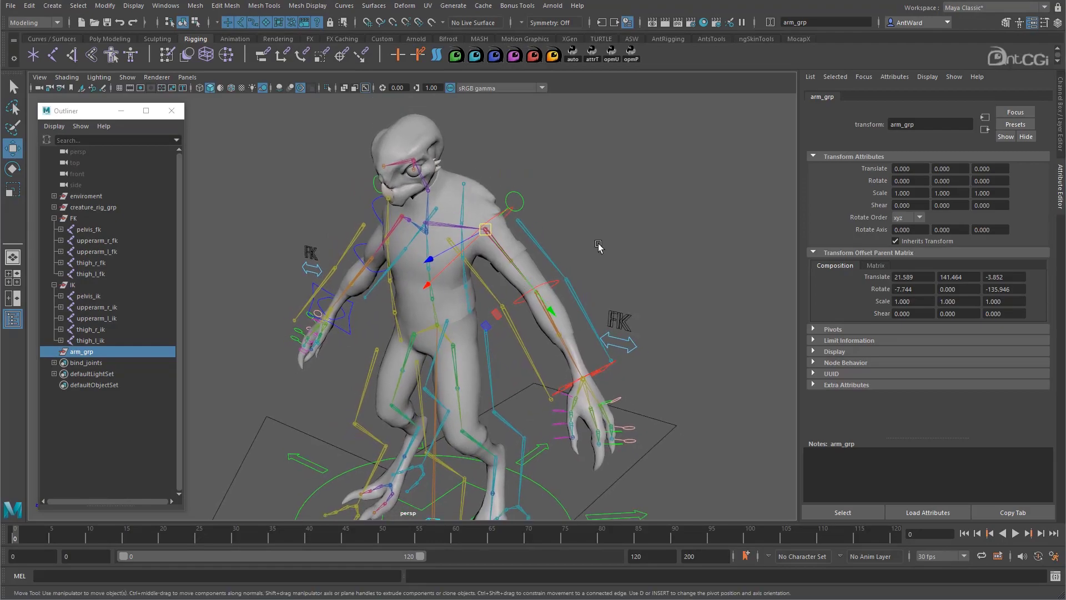
click(522, 204)
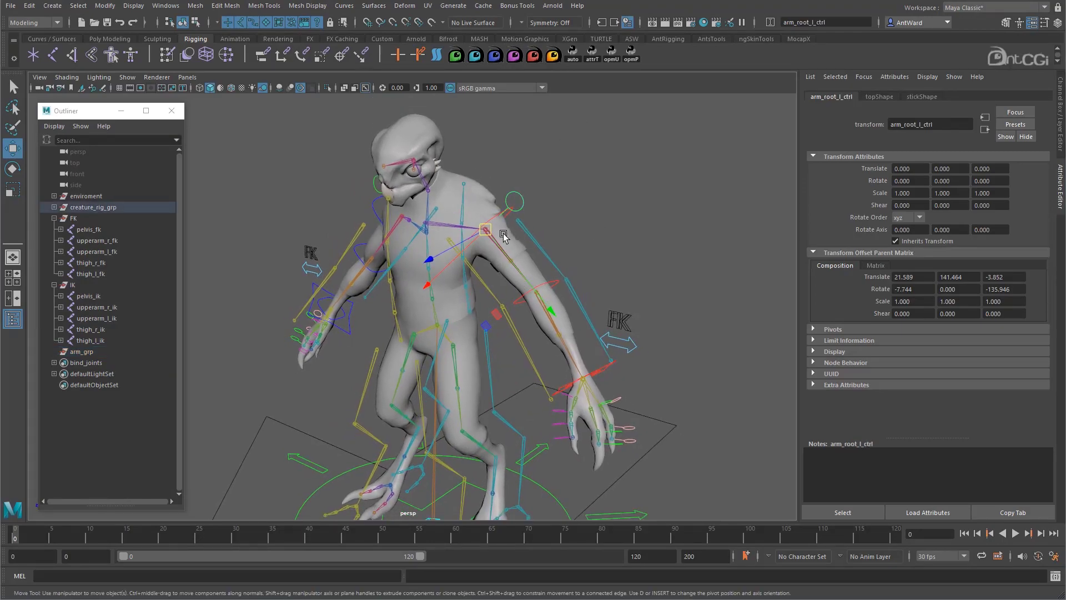
- Try moving arm_root_l_ctrl at the left shoulder to test the control, then restore its position
drag(486, 231, 486, 218)
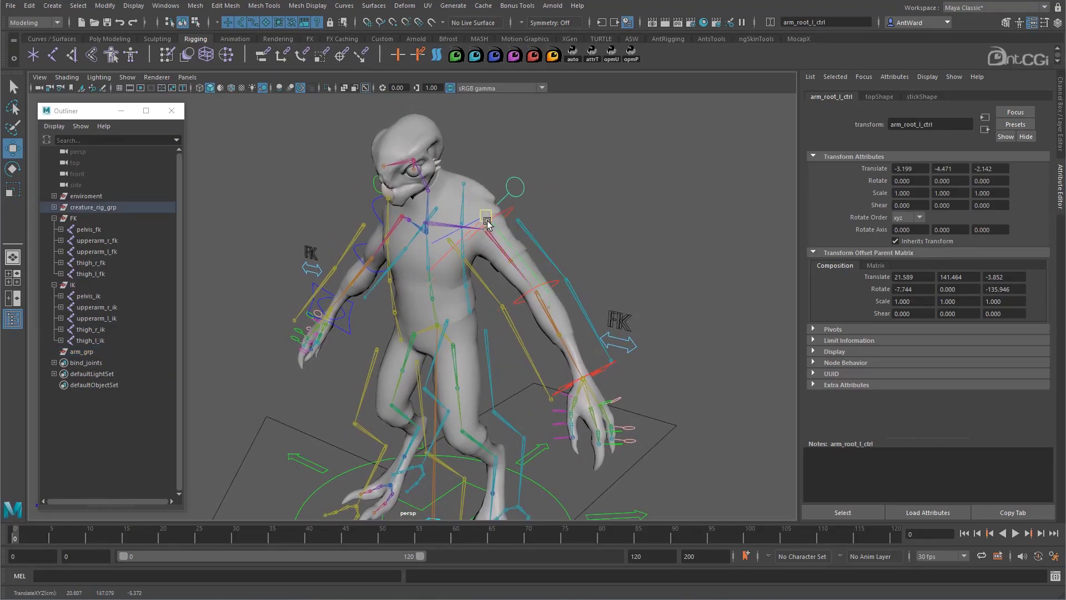
click(561, 231)
alt+drag(562, 231, 545, 193)
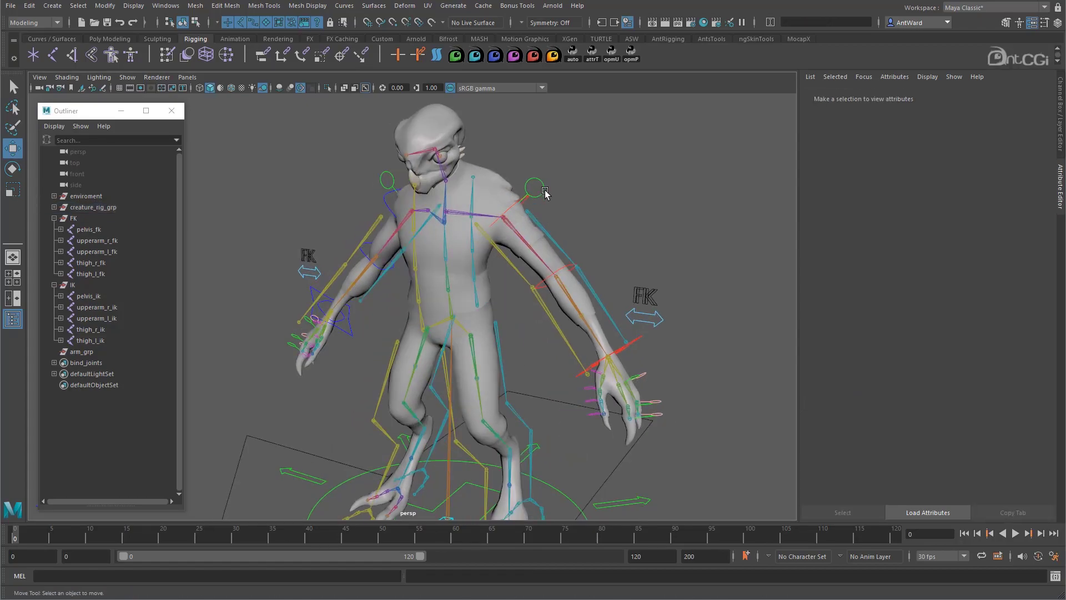
alt+right_drag(545, 193, 626, 233)
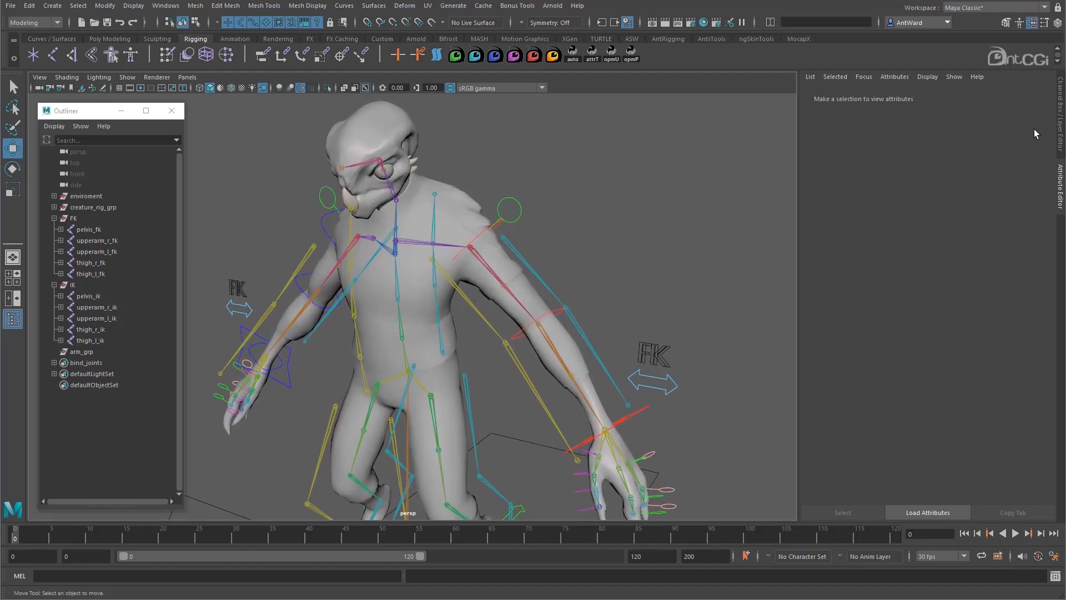
- Show the Channel Box in place of the Attribute Editor and open the Node Editor beside the creature
click(1061, 120)
alt+right_drag(728, 300, 297, 123)
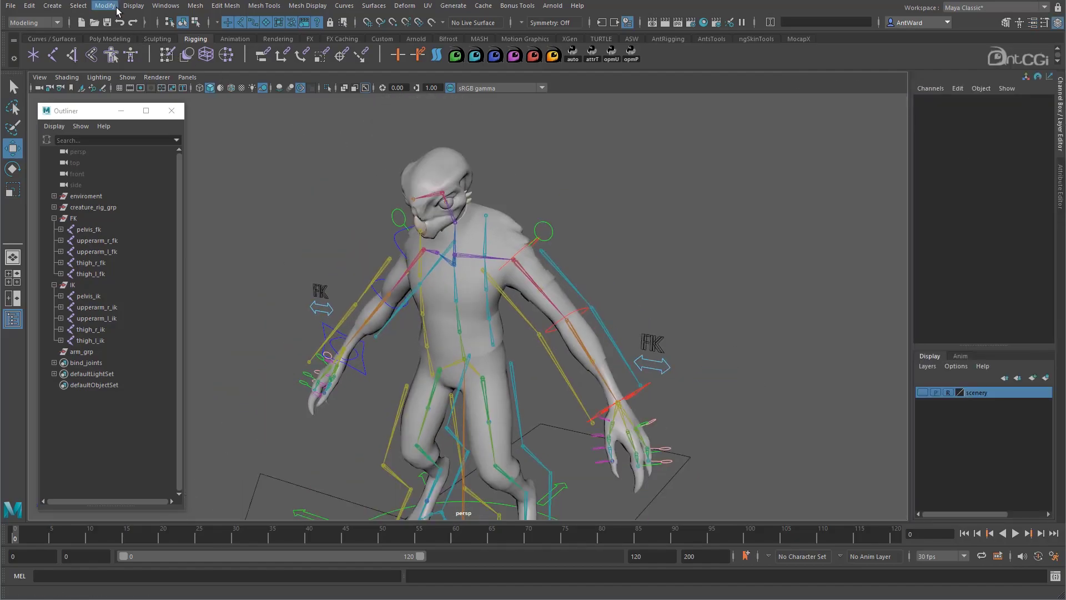
click(157, 7)
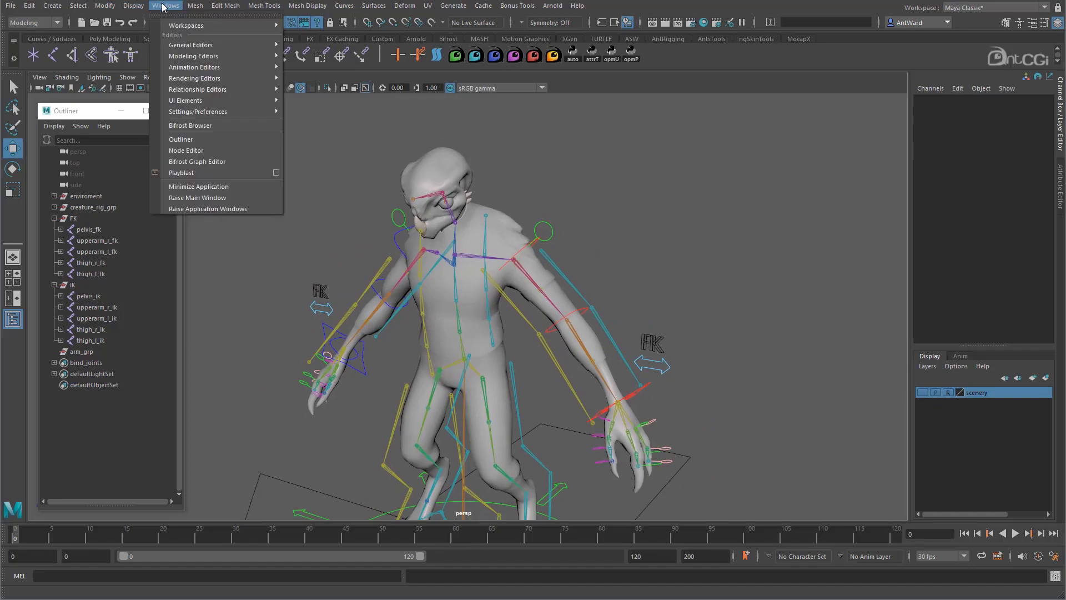
click(200, 149)
click(712, 67)
drag(722, 39, 750, 170)
- Add arm_root_l_ctrl to the node graph and remove its topShape and stickShape nodes from the graph
alt+drag(500, 250, 439, 182)
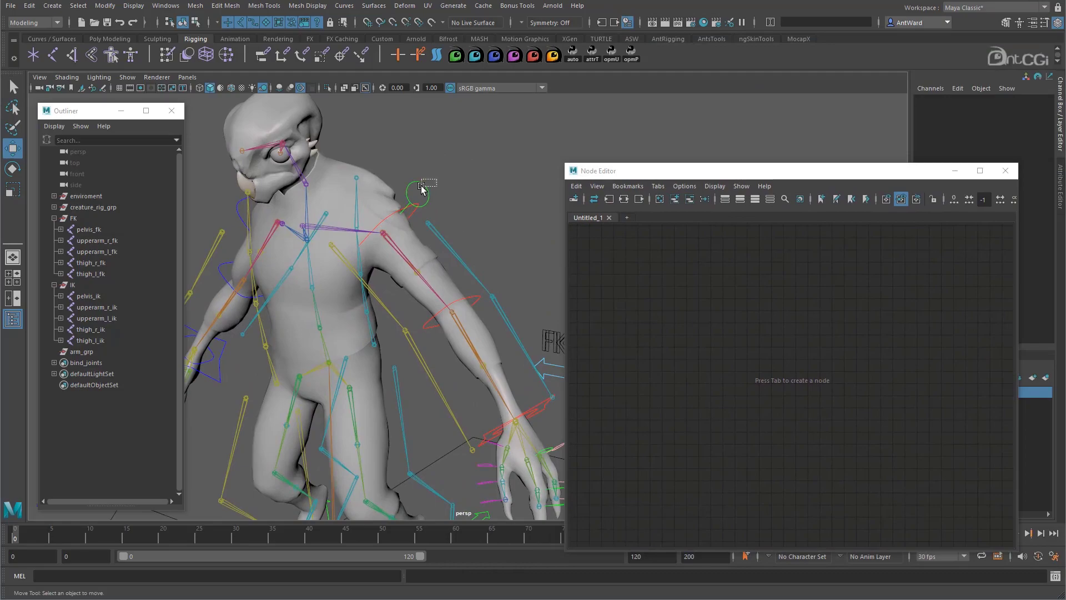
click(421, 188)
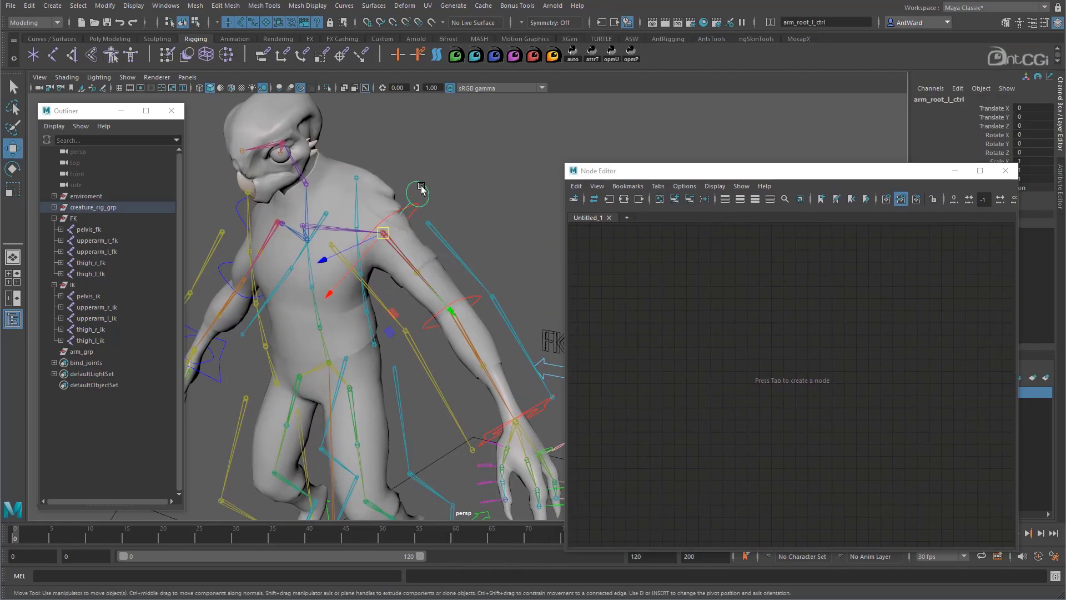
click(675, 199)
drag(684, 271, 799, 393)
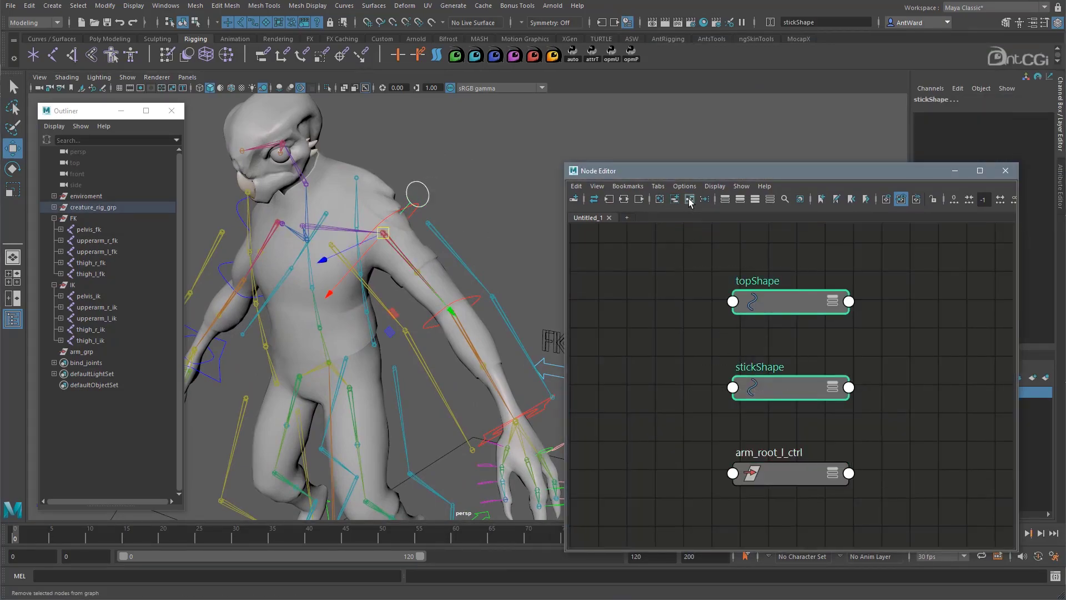
click(690, 199)
- Rename arm_grp to arm_l_grp and add it to the node graph
click(88, 351)
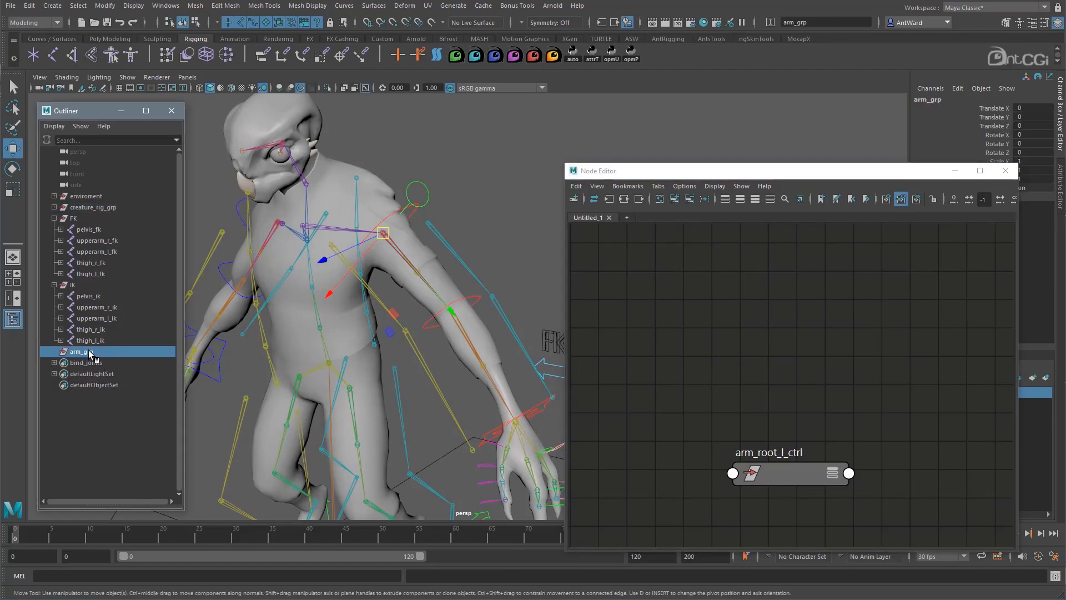
double_click(88, 352)
text(l_)
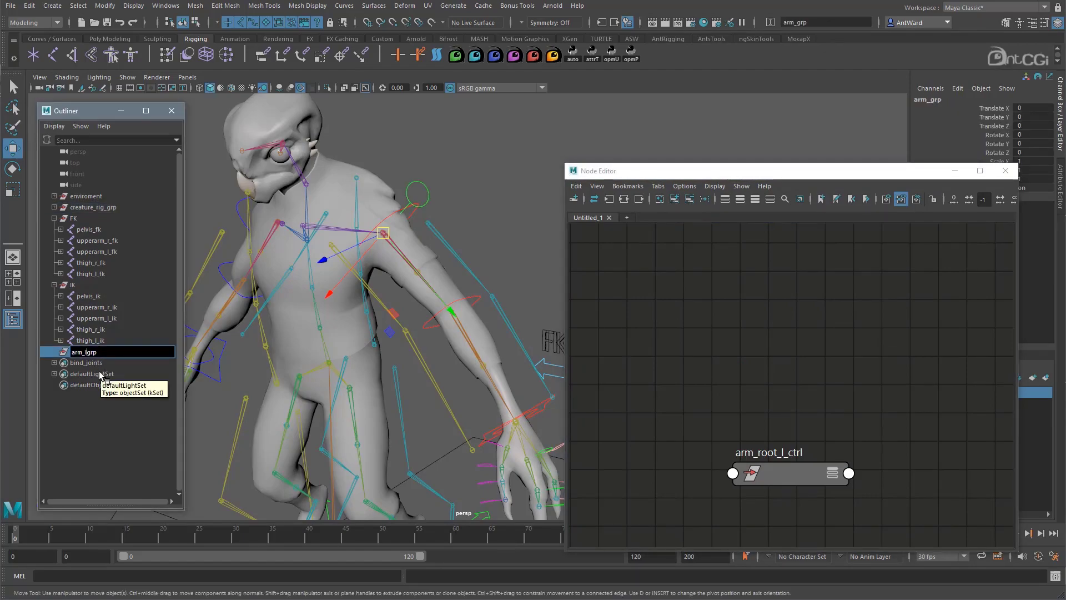
key(Return)
middle_drag(91, 358, 894, 397)
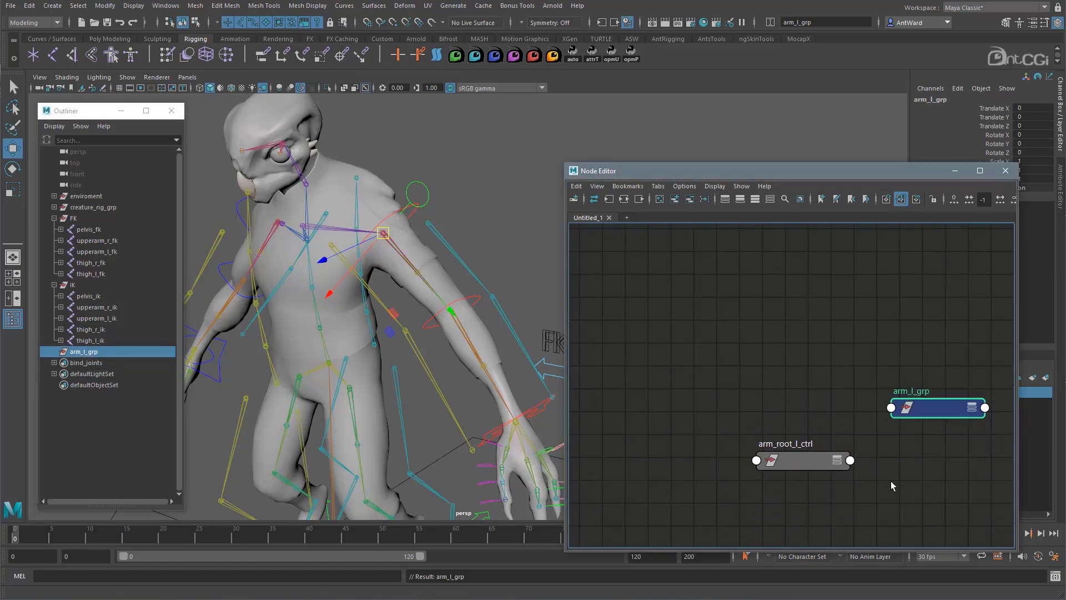
- Arrange arm_root_l_ctrl and arm_l_grp side by side in the graph and expand both nodes to show their attributes
middle_drag(891, 485, 809, 362)
drag(747, 362, 697, 309)
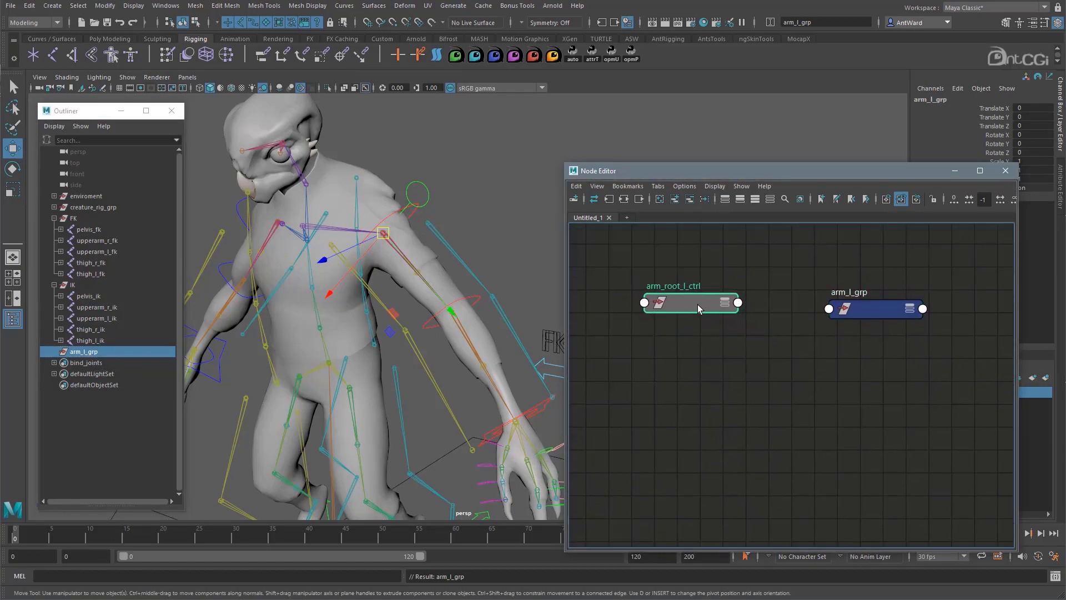
drag(688, 259, 844, 323)
key(3)
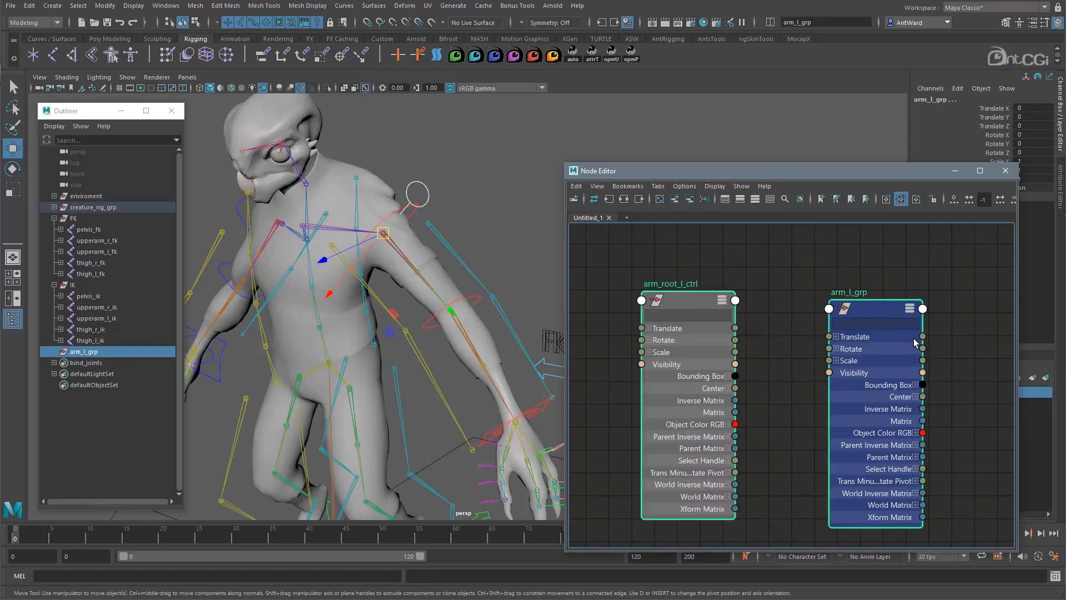
scroll(777, 410, down, 3)
click(779, 396)
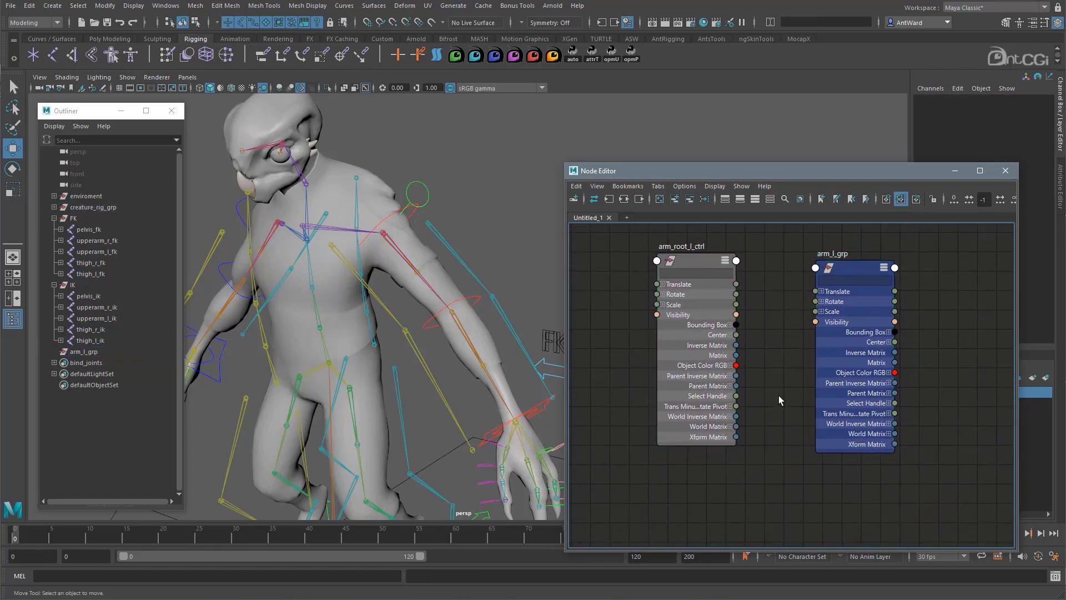
click(701, 259)
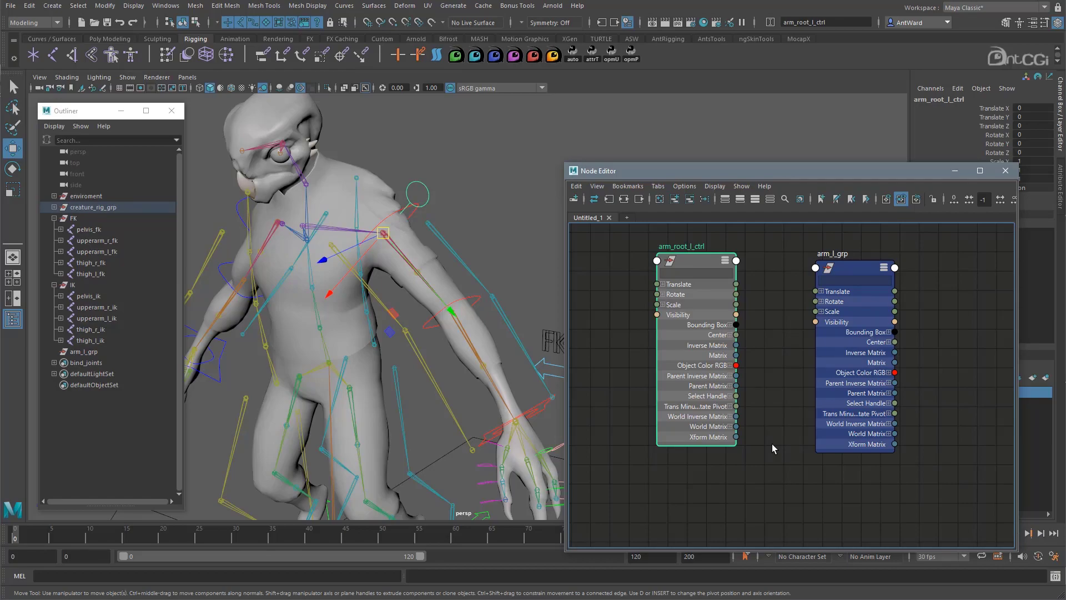
- Connect World Matrix[0] of arm_root_l_ctrl to the offsetParentMatrix input of arm_l_grp
mouse_move(736, 427)
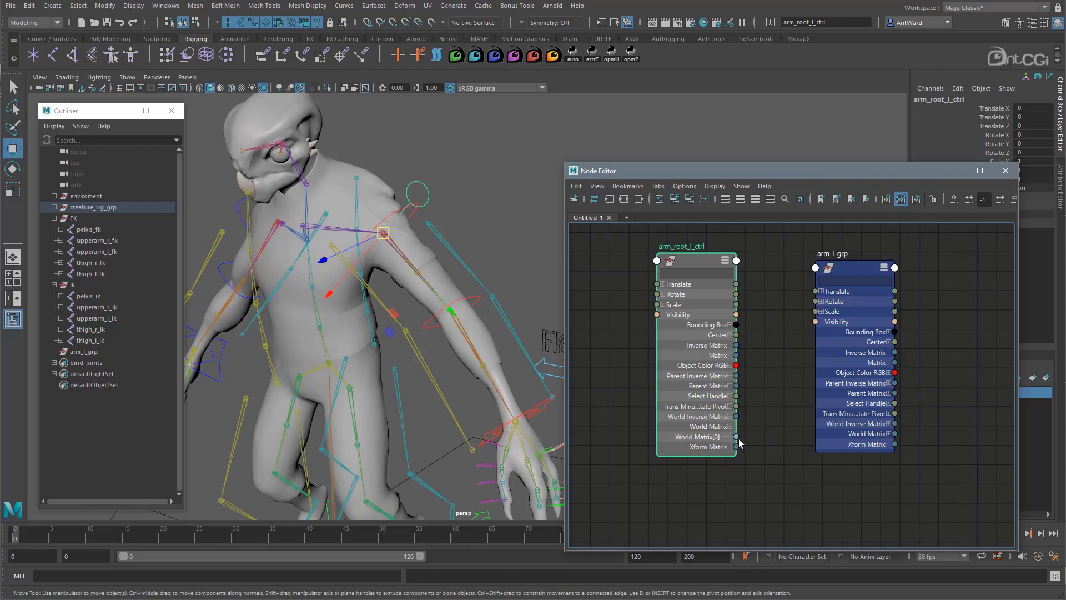
drag(736, 436, 833, 275)
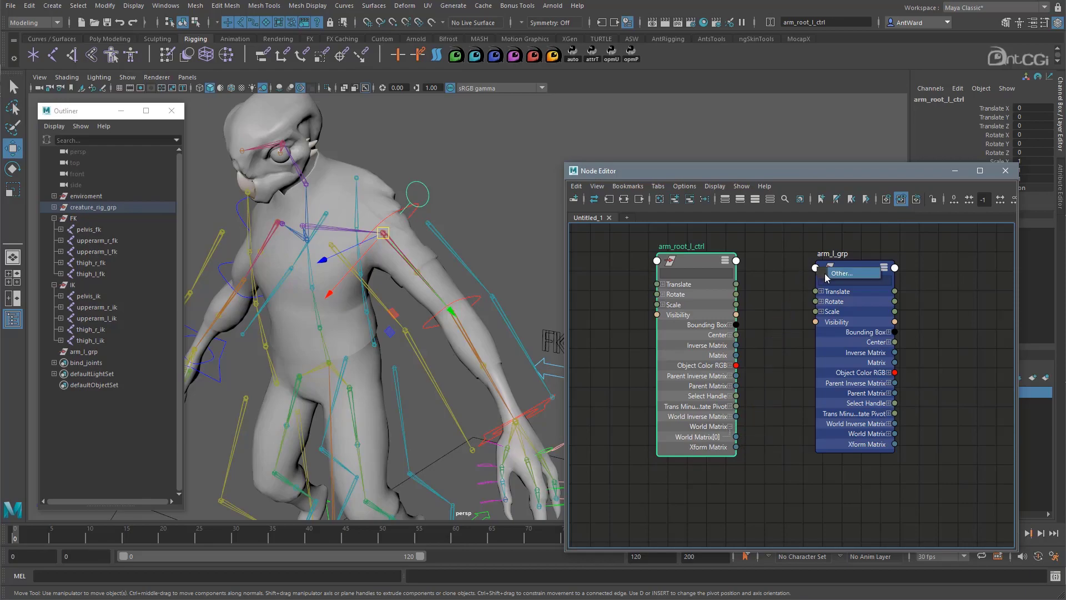
scroll(389, 387, down, 15)
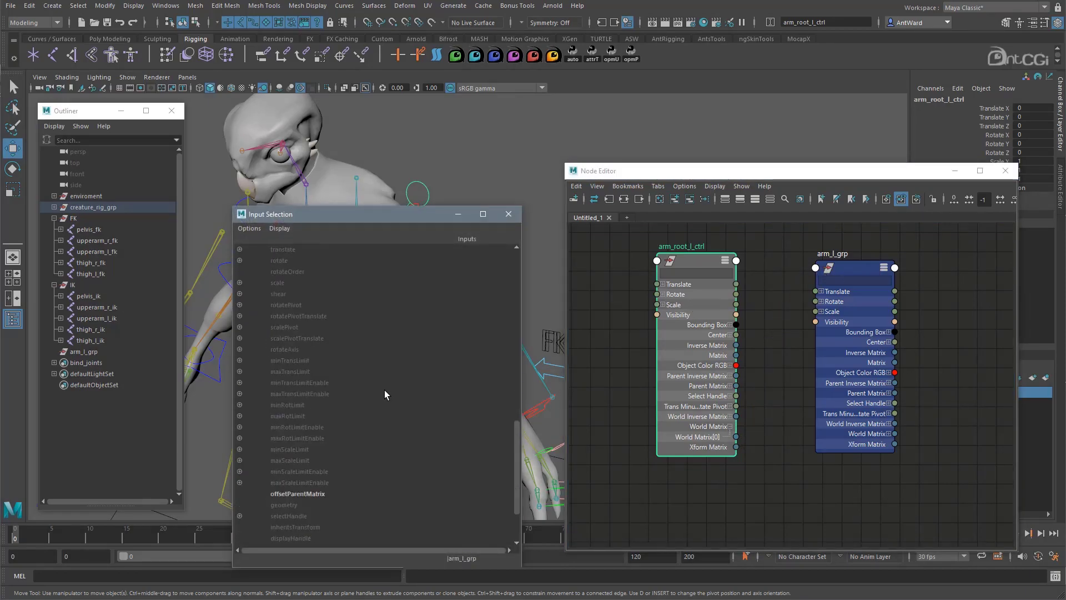
click(298, 493)
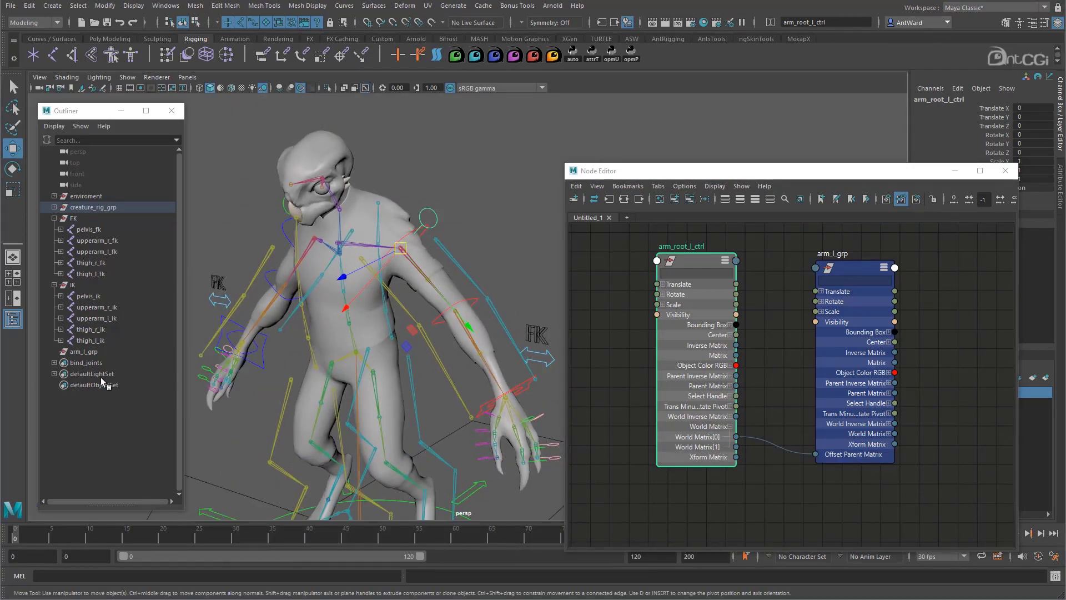
- Try moving arm_root_l_ctrl to test its connection with arm_l_grp, and undo the move
click(82, 352)
click(449, 206)
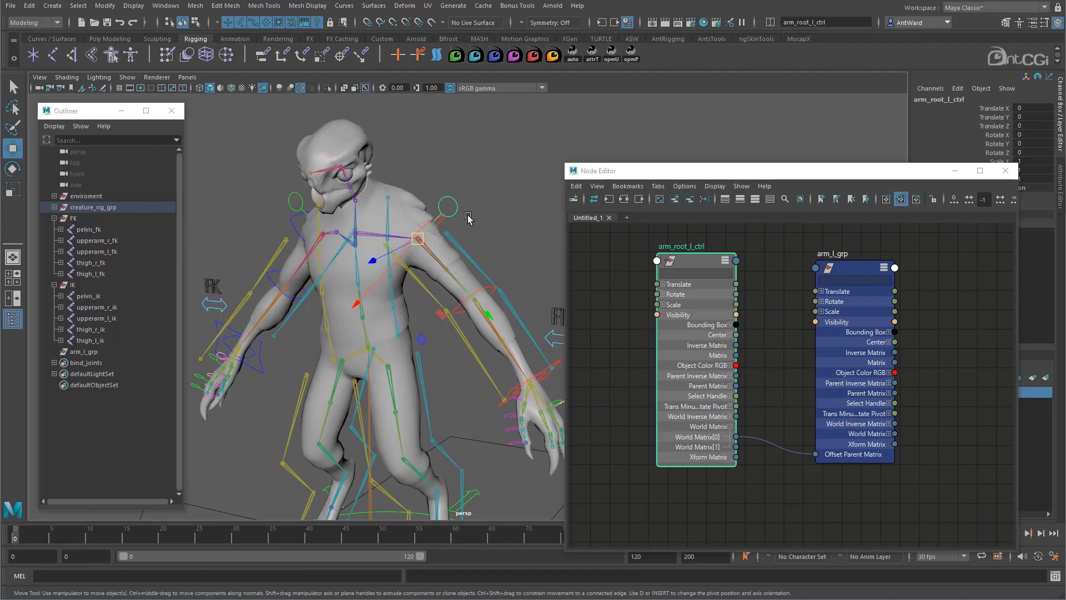
drag(421, 241, 440, 219)
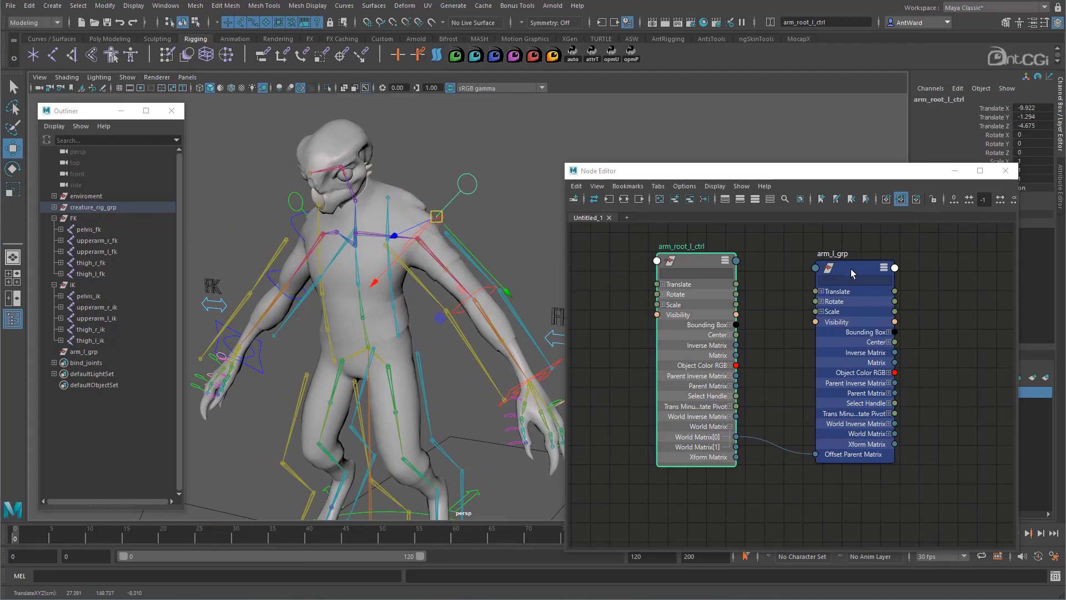
key(ctrl+z)
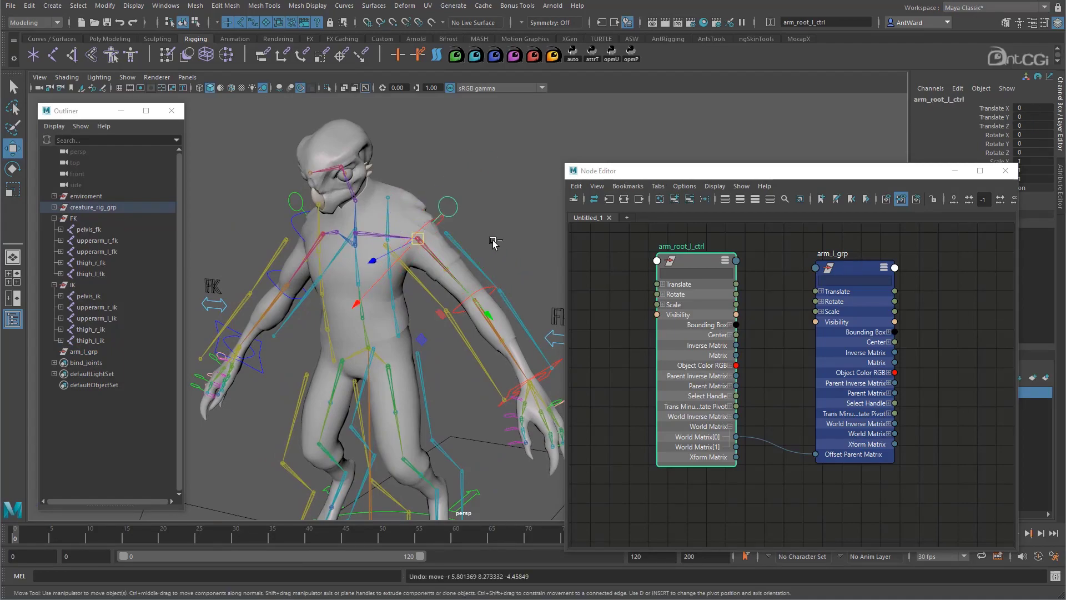
- Close the Node Editor and parent the upperarm_l_ik and upperarm_l_fk joint chains under arm_l_grp
click(1014, 175)
scroll(500, 248, up, 2)
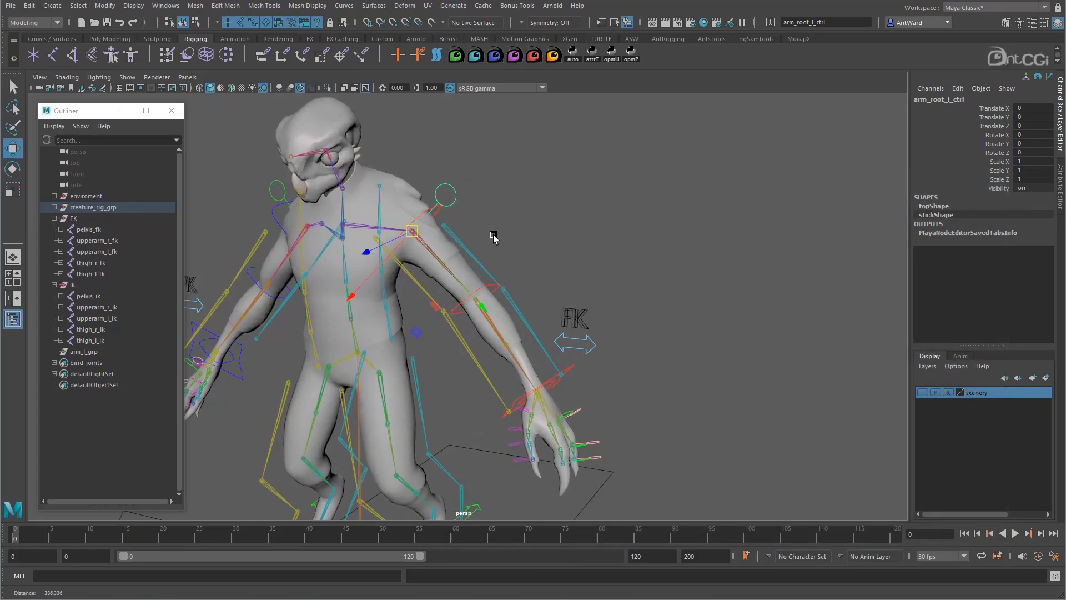
click(111, 319)
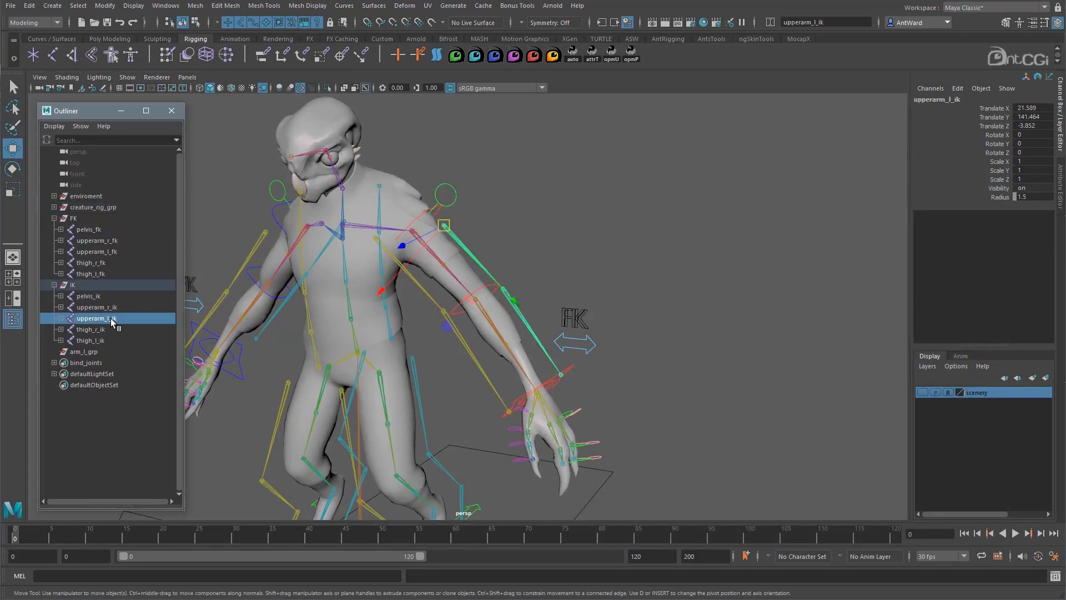
ctrl+click(114, 253)
drag(110, 319, 96, 352)
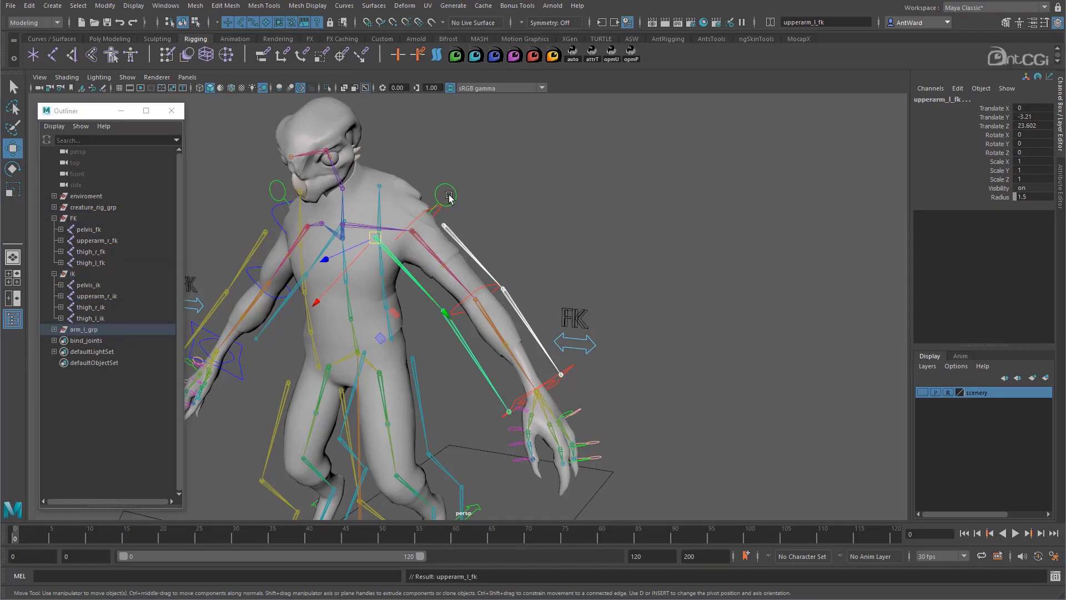
- Try moving and rotating arm_root_l_ctrl to test whether the left IK and FK chains follow, and undo the changes
click(418, 231)
drag(419, 234, 504, 176)
key(e)
drag(528, 221, 501, 181)
key(ctrl+z)
key(ctrl+z)
key(ctrl+z)
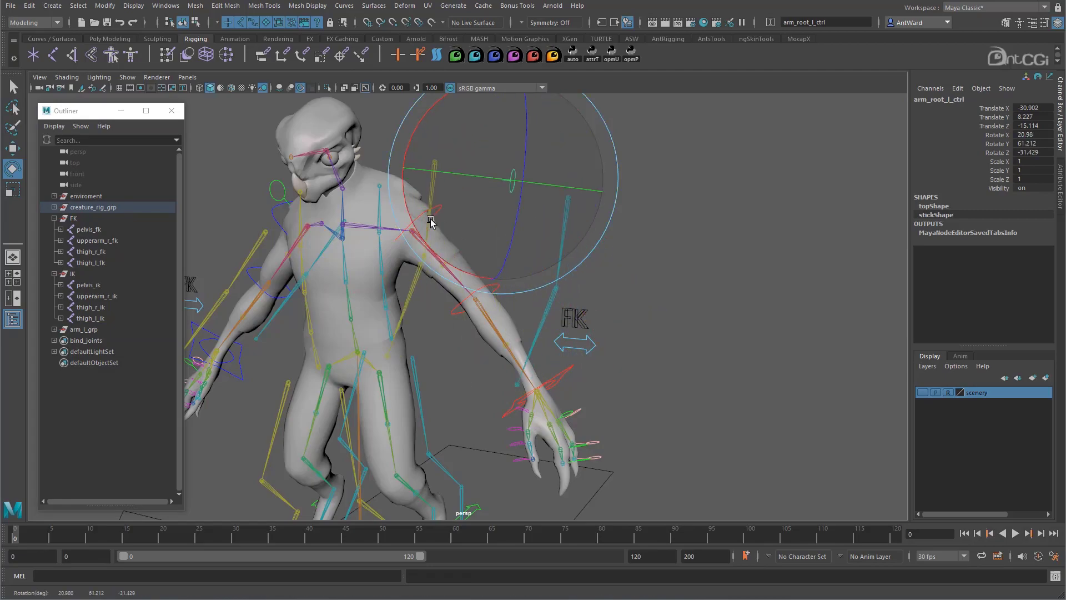
alt+drag(430, 258, 512, 243)
click(687, 198)
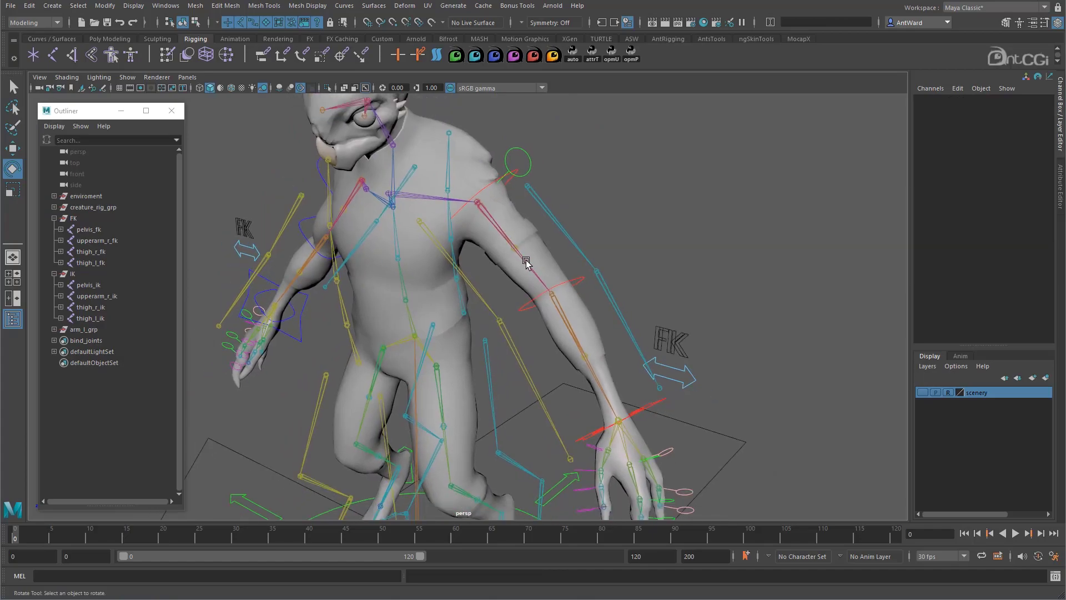
click(511, 231)
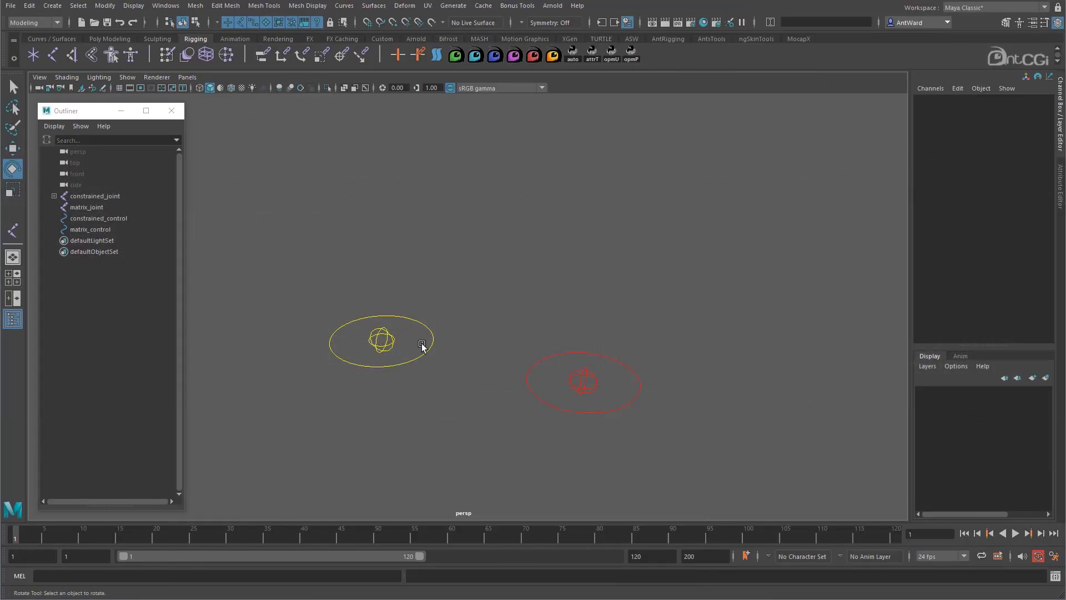
- Test-move constrained_control in the comparison scene, undo it, and inspect constrained_joint and its parent constraint
click(428, 349)
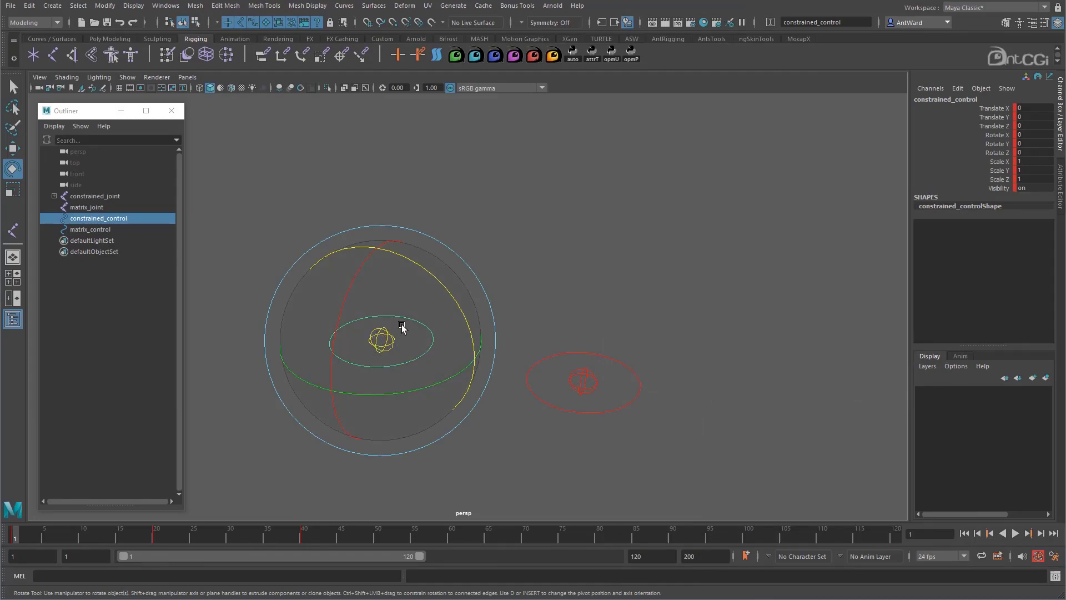
key(w)
mouse_move(386, 342)
mouse_down()
mouse_move(380, 324)
mouse_move(401, 307)
mouse_move(380, 341)
mouse_up()
key(ctrl+z)
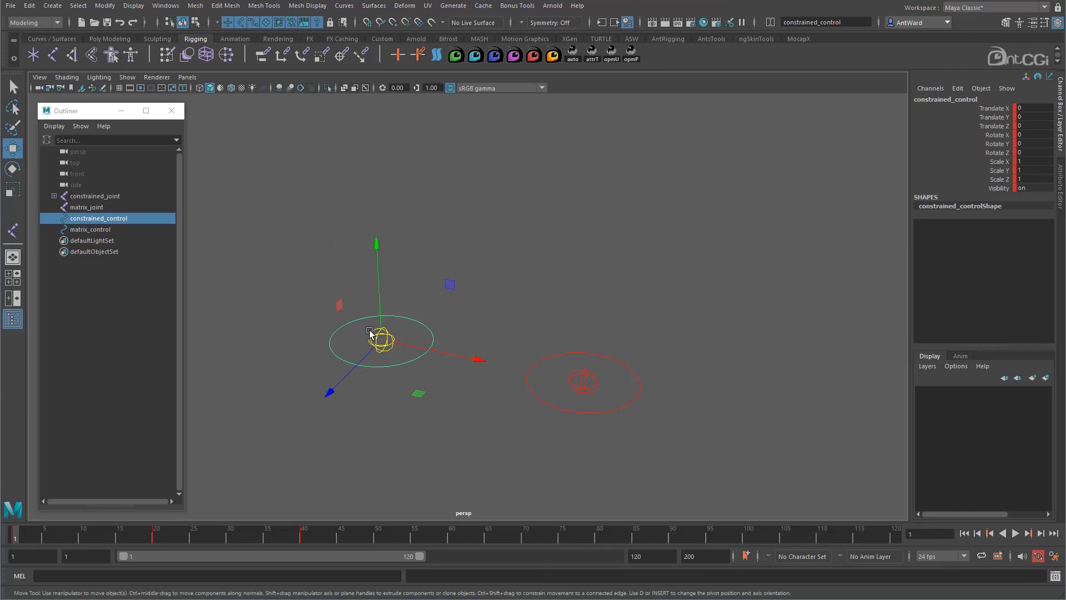
click(381, 340)
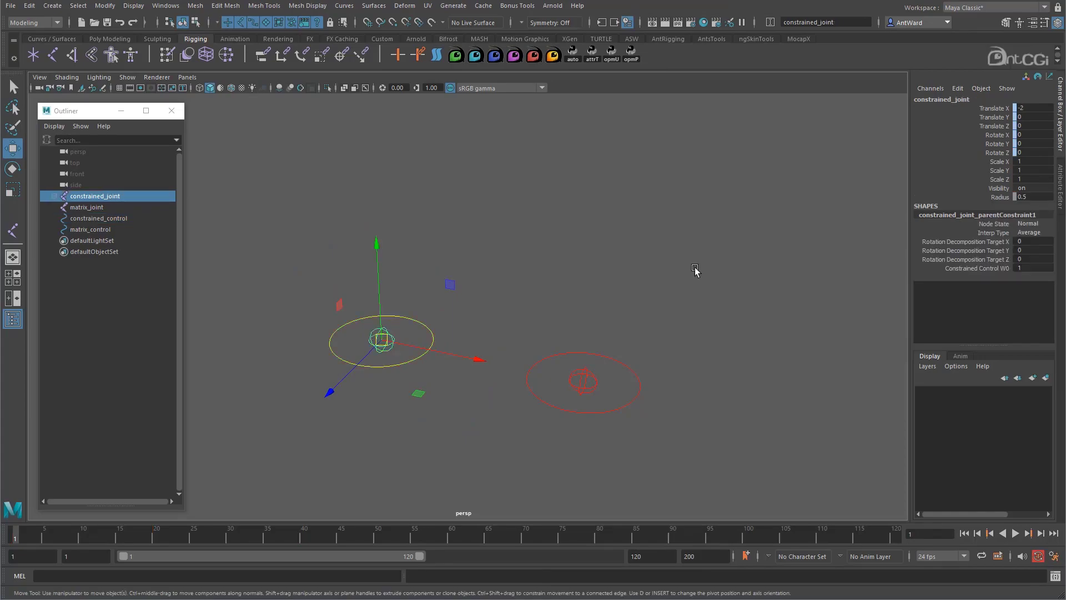
click(54, 196)
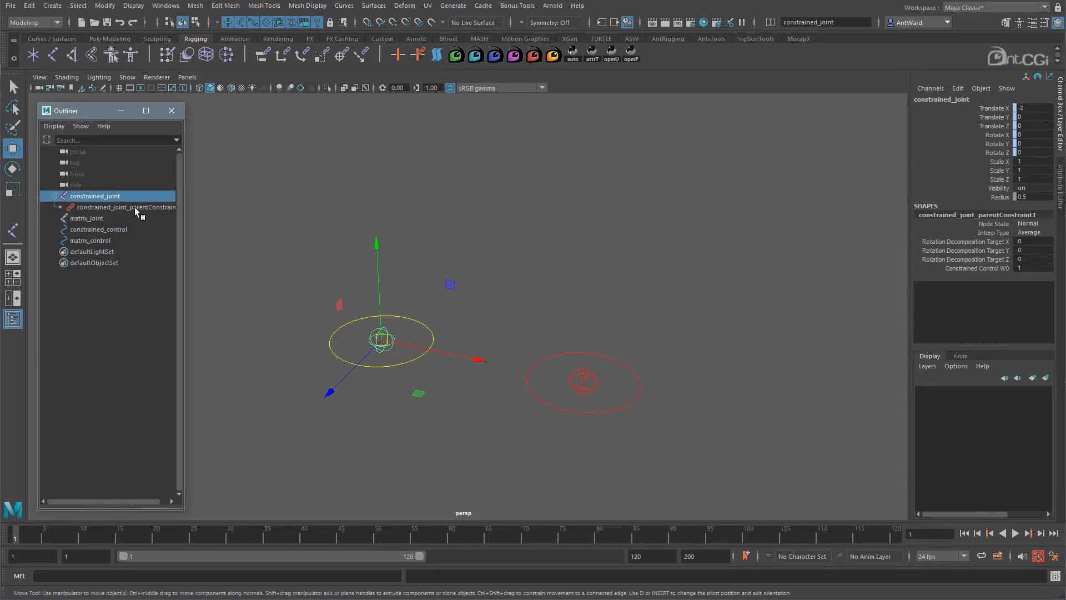
- Test-move matrix_control, undo it, and inspect matrix_joint's channels and hierarchy for comparison
click(619, 396)
drag(583, 381, 607, 357)
key(ctrl+z)
click(578, 373)
click(594, 388)
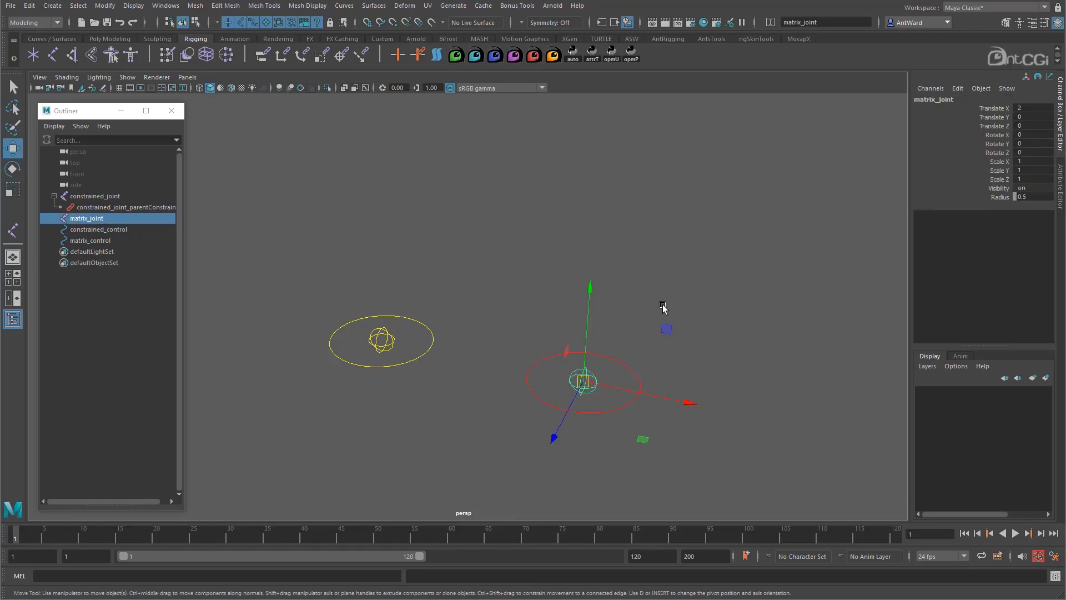
- Open the Node Editor and graph matrix_control and matrix_joint to examine the connection between them
click(615, 346)
click(166, 6)
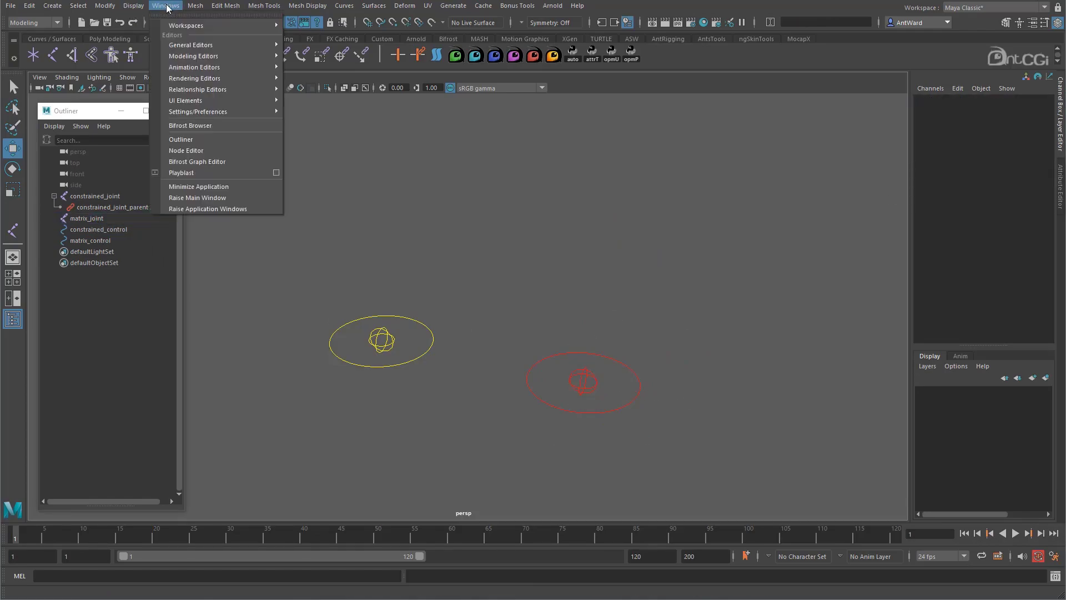
click(201, 151)
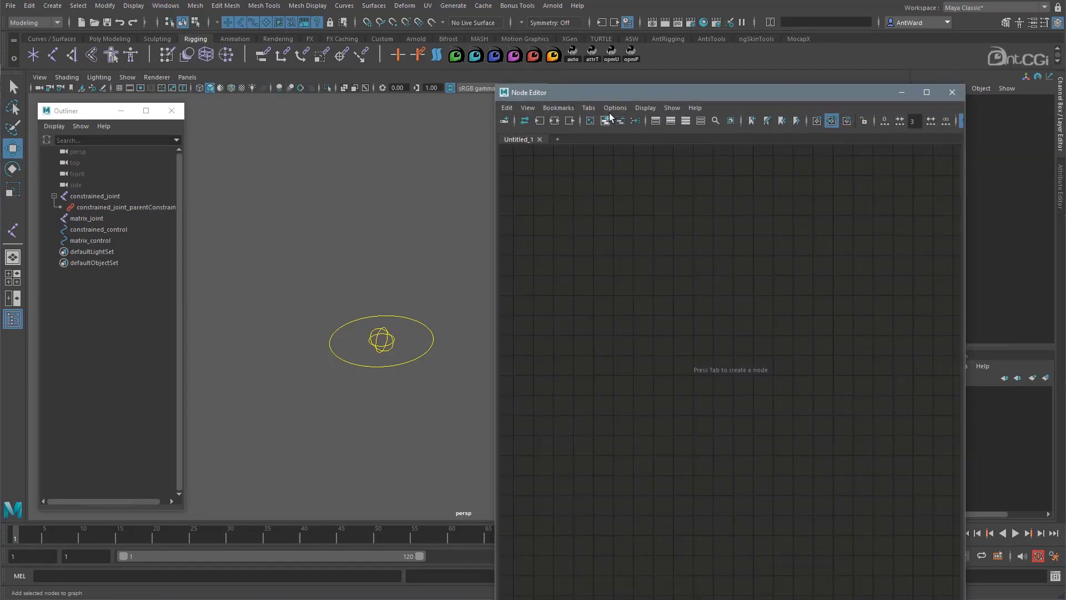
drag(609, 97, 707, 92)
alt+middle_drag(442, 332, 353, 325)
drag(440, 326, 494, 392)
shift+drag(431, 346, 451, 372)
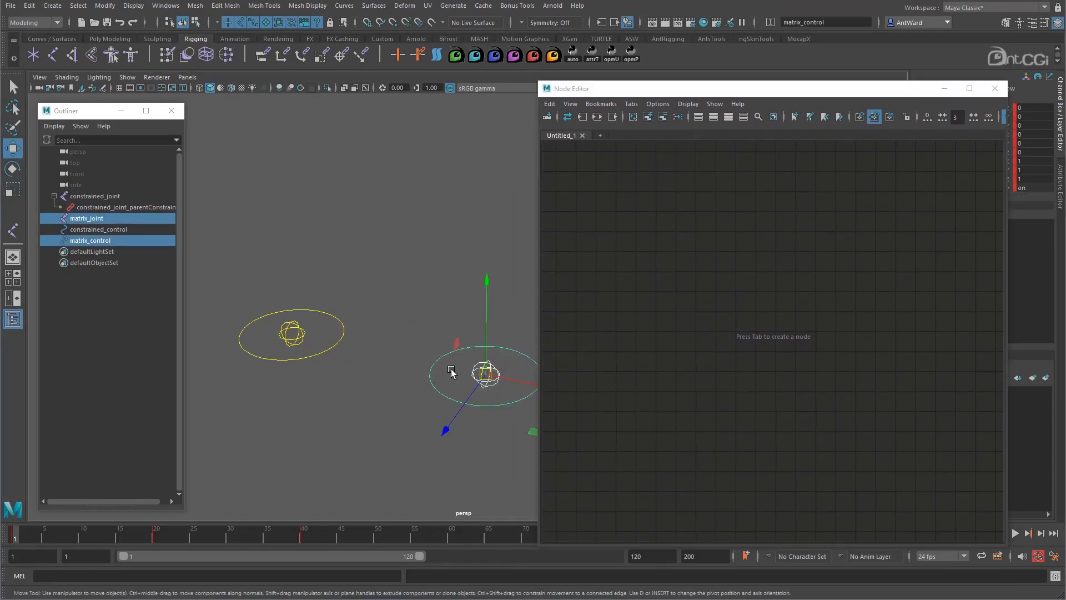
click(648, 118)
click(764, 331)
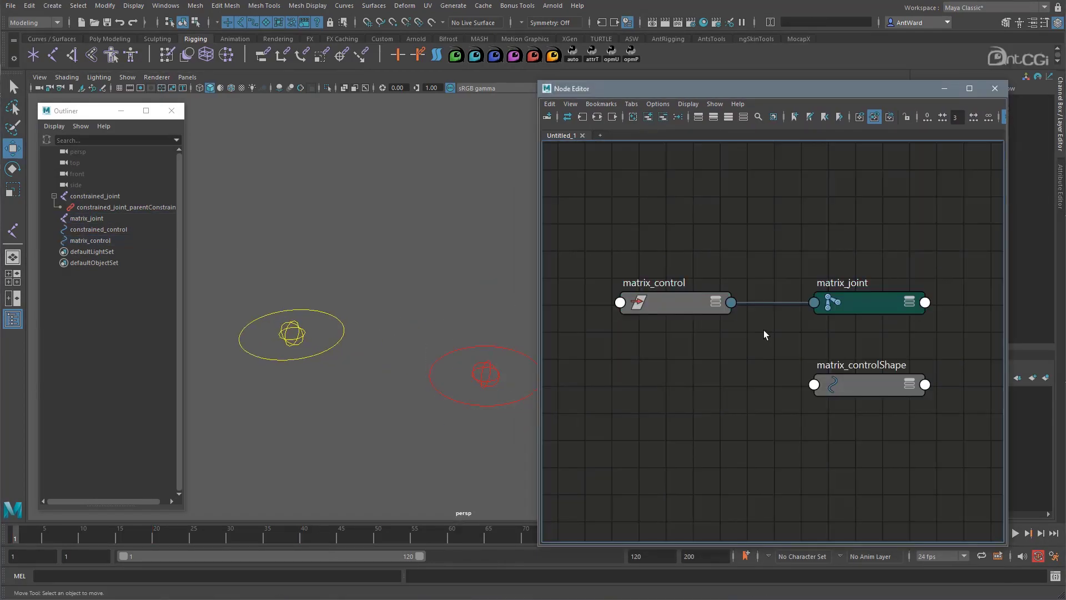
mouse_move(759, 302)
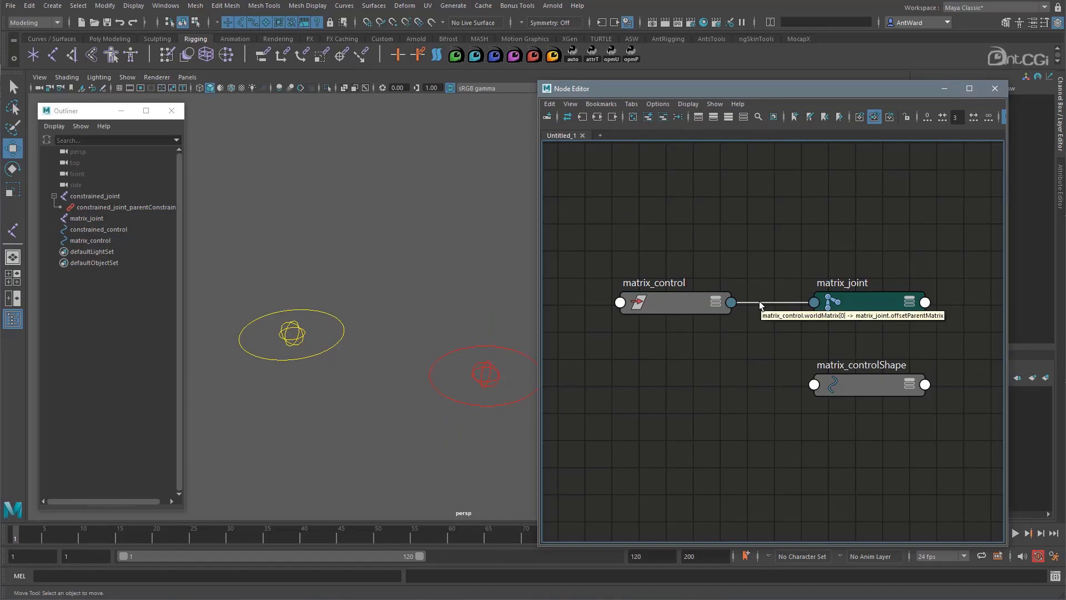
- Show all attributes of the matrix_control and matrix_joint nodes and examine the World Matrix to Offset Parent Matrix connection
click(664, 302)
shift+click(861, 305)
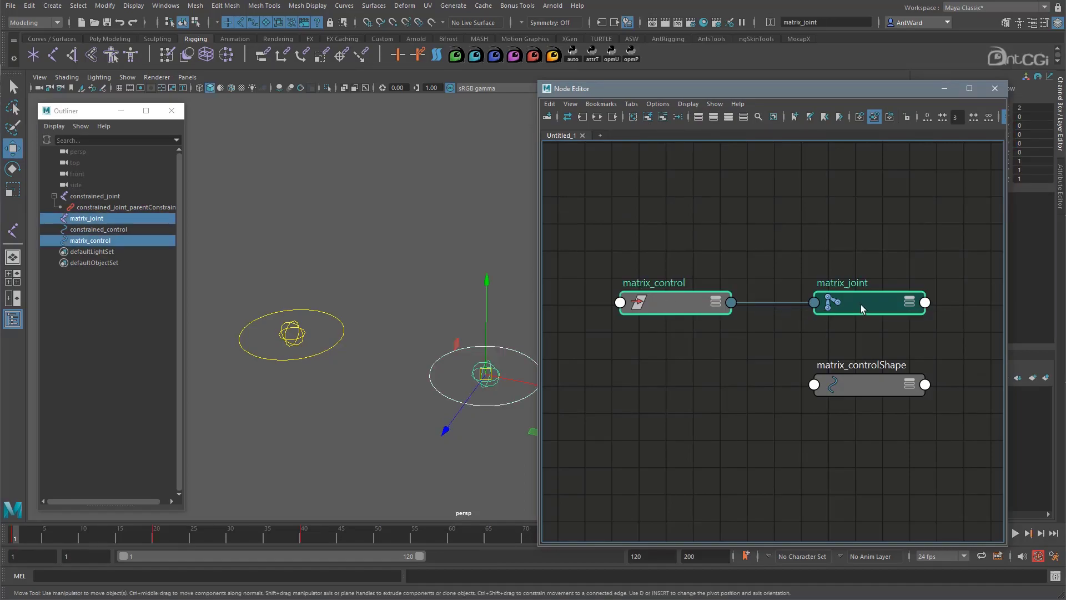
key(3)
middle_drag(771, 431, 765, 280)
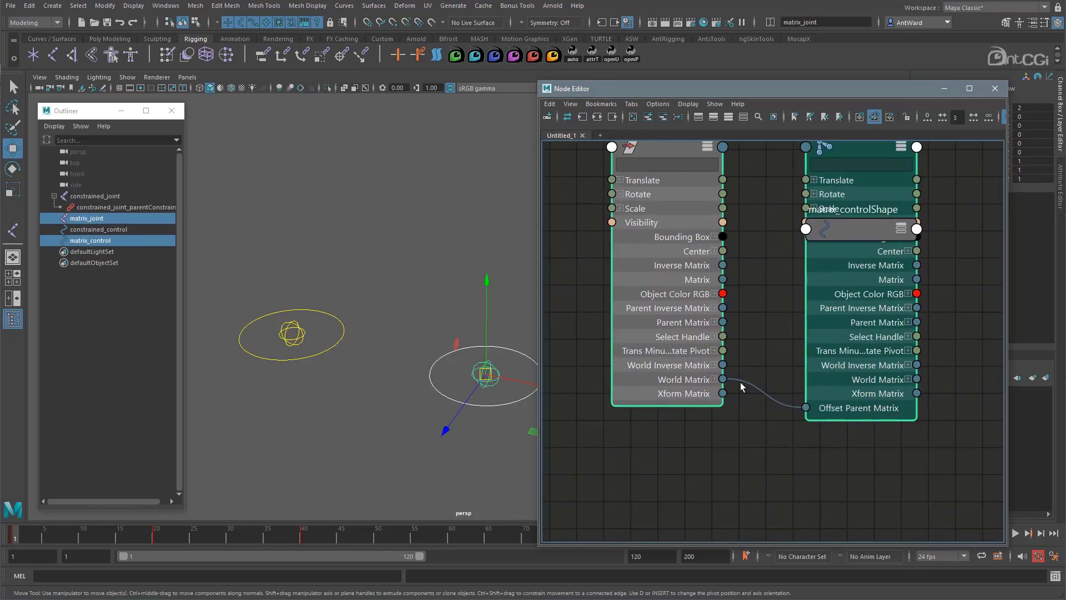
click(717, 380)
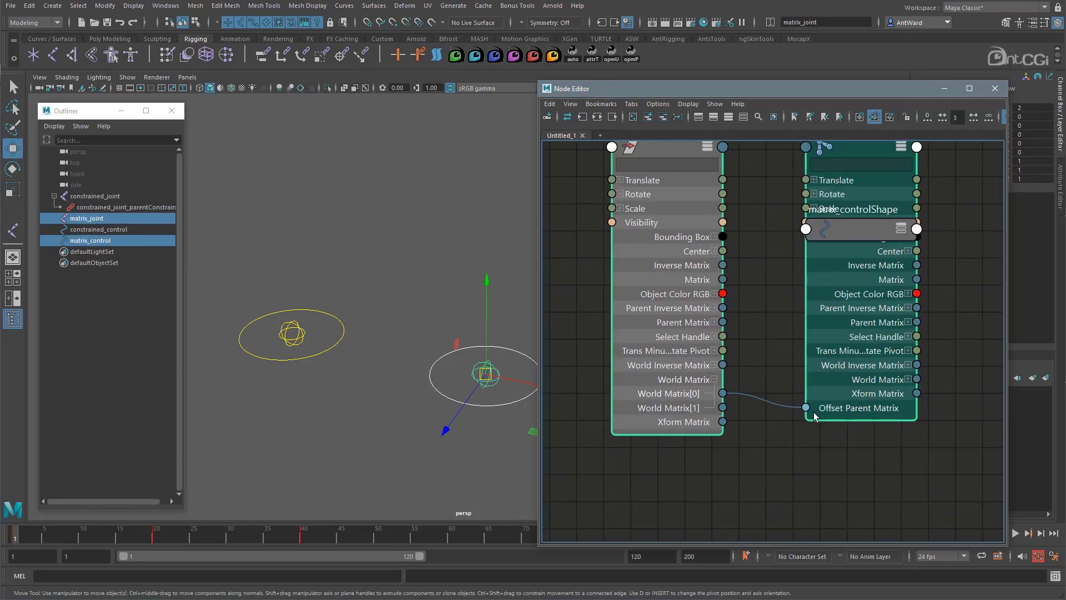
alt+right_drag(896, 433, 805, 385)
alt+middle_drag(804, 385, 798, 407)
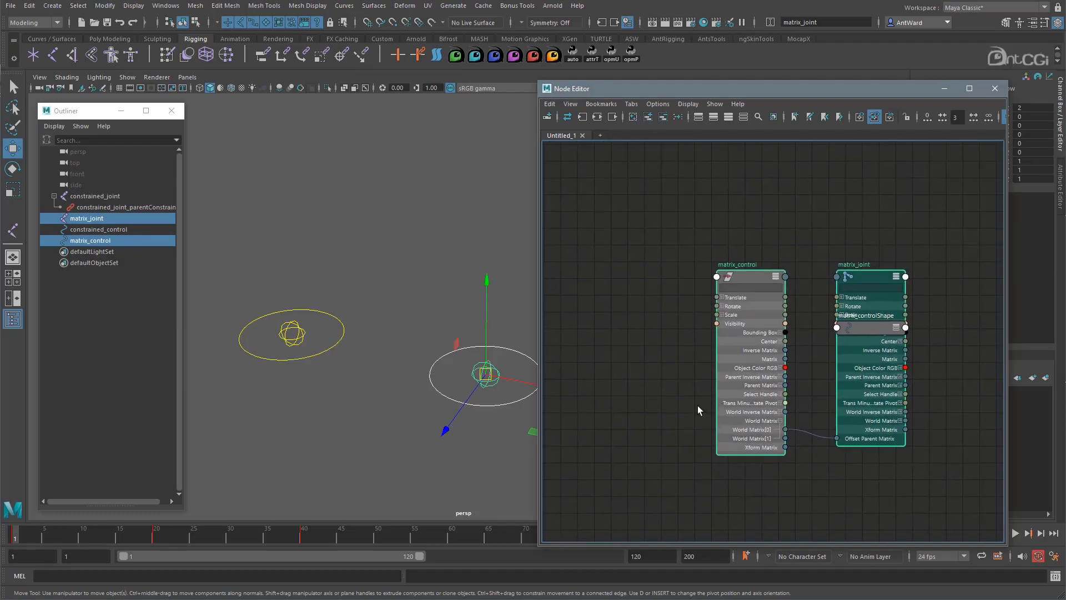
- Graph constrained_control and constrained_joint with their input and output connections in place of the matrix nodes
click(327, 350)
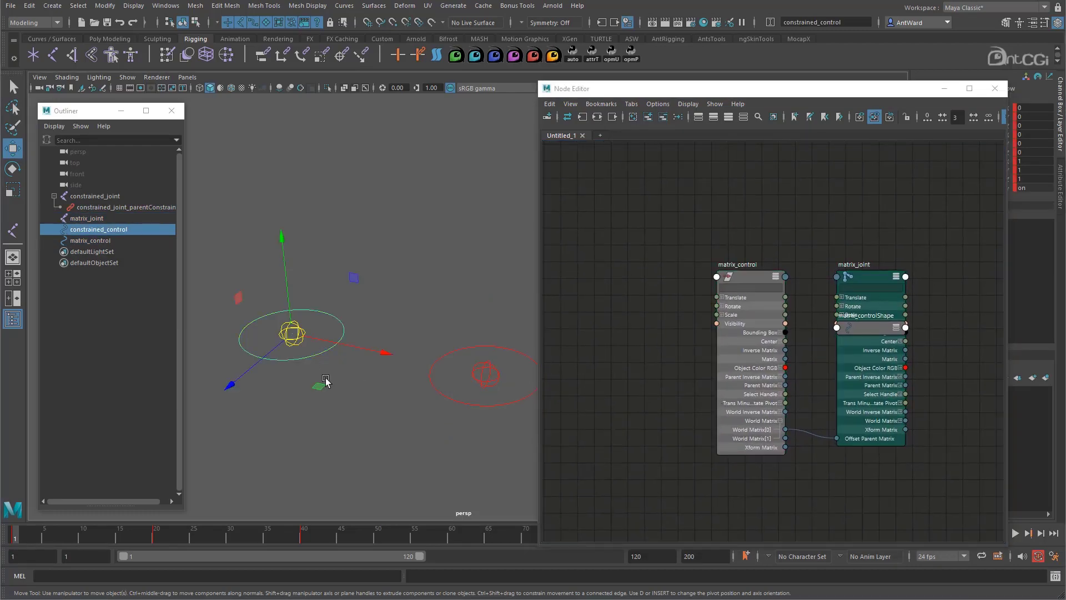
shift+click(287, 333)
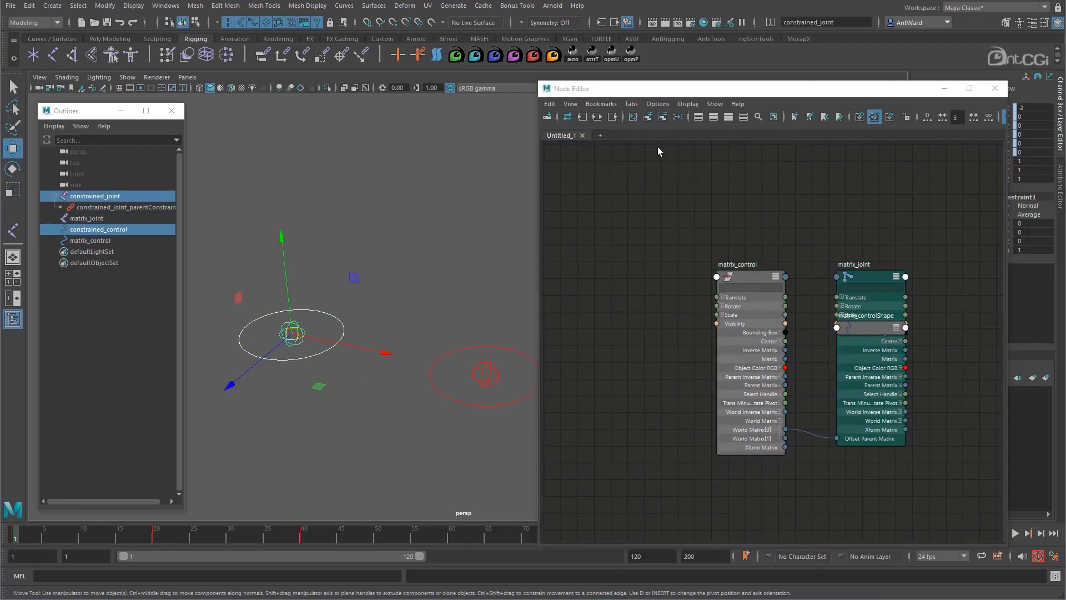
click(632, 117)
click(648, 120)
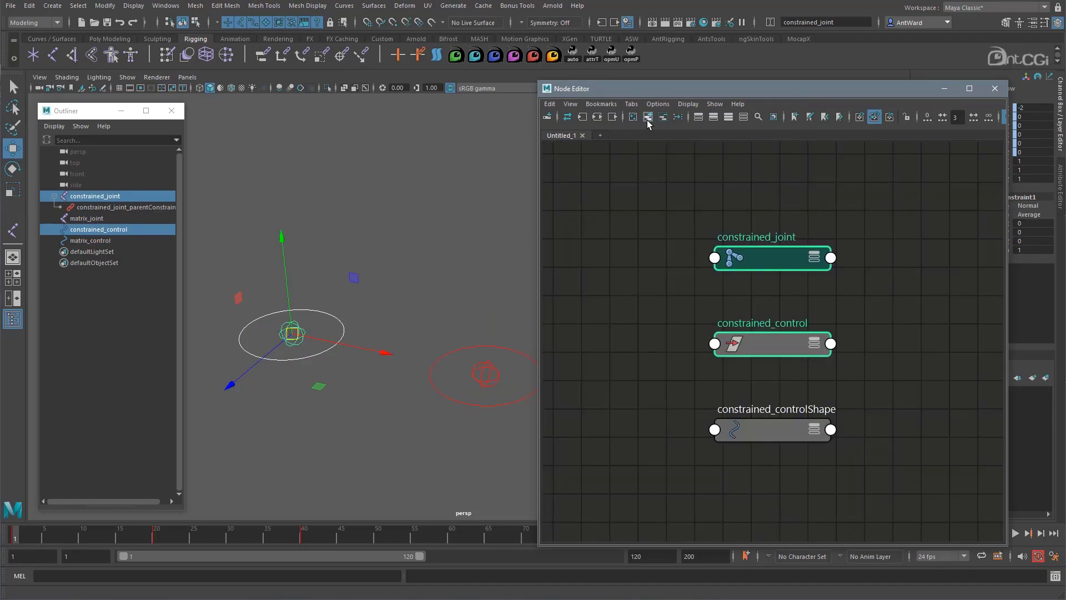
click(775, 265)
click(596, 118)
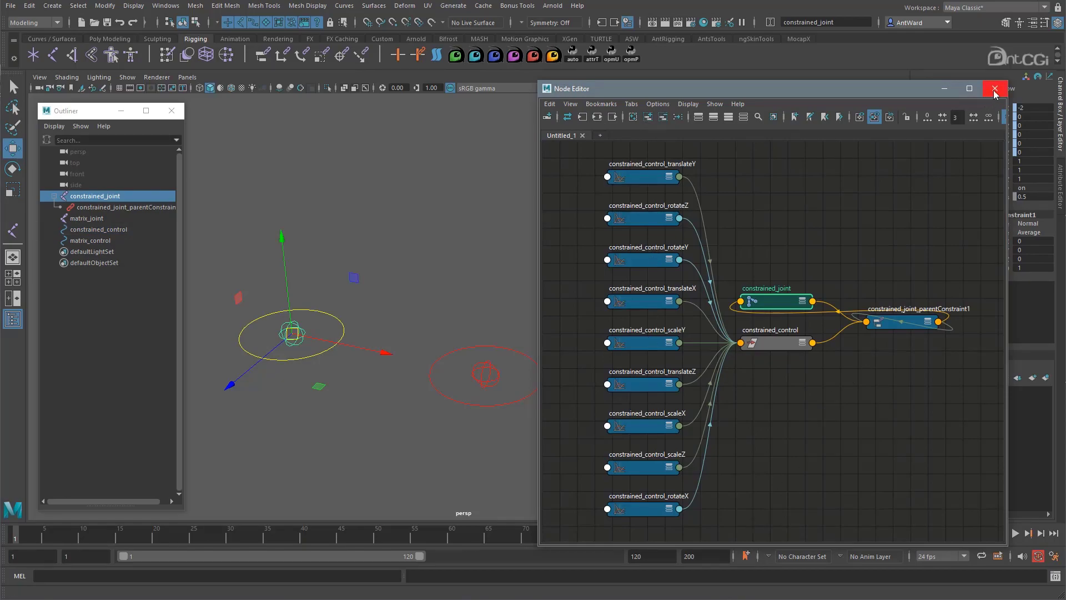
- Remove the constrained_control animation curve nodes from the graph and reposition the remaining constraint nodes
drag(881, 323, 889, 312)
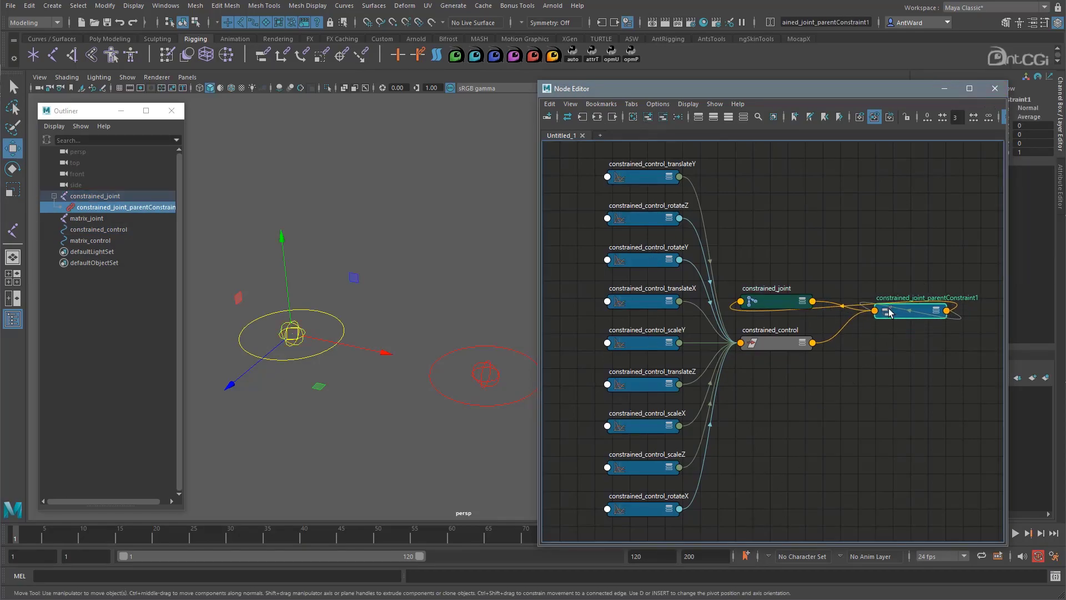
drag(574, 161, 695, 505)
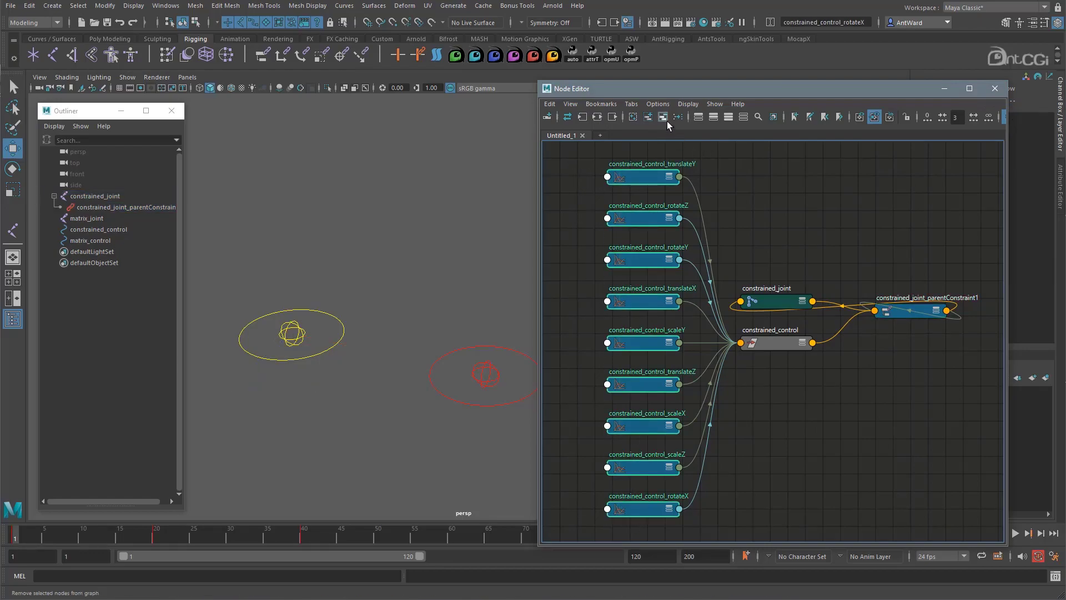
key(Delete)
alt+middle_drag(817, 338, 763, 345)
drag(837, 321, 811, 344)
- Show all attributes of the control, joint and parent constraint nodes, and spread them out to examine the constraint's connections
drag(715, 302, 947, 331)
drag(677, 283, 948, 387)
key(3)
key(f)
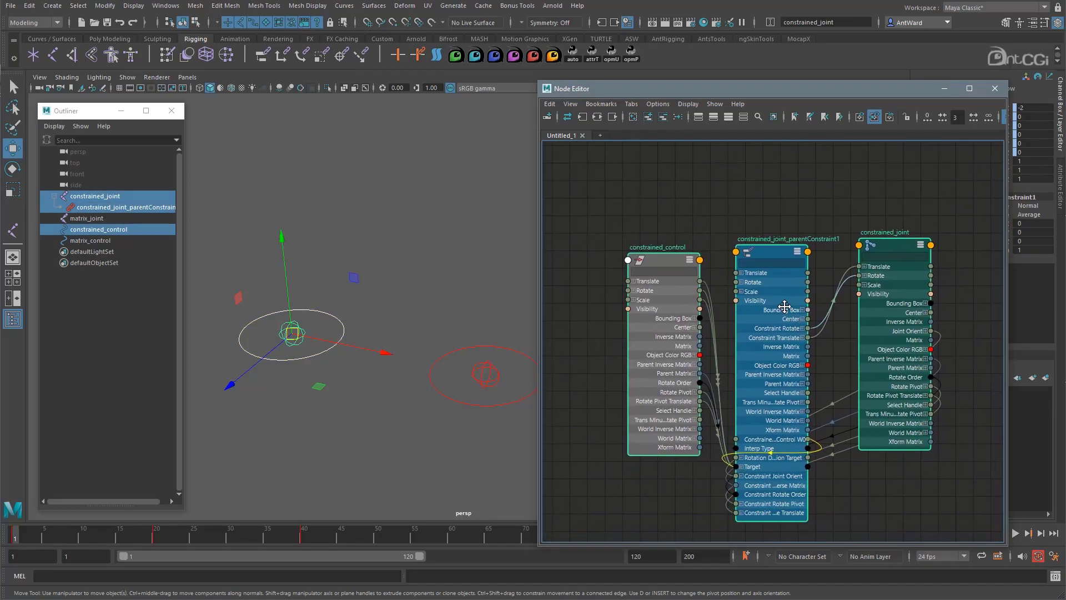
drag(663, 241, 622, 225)
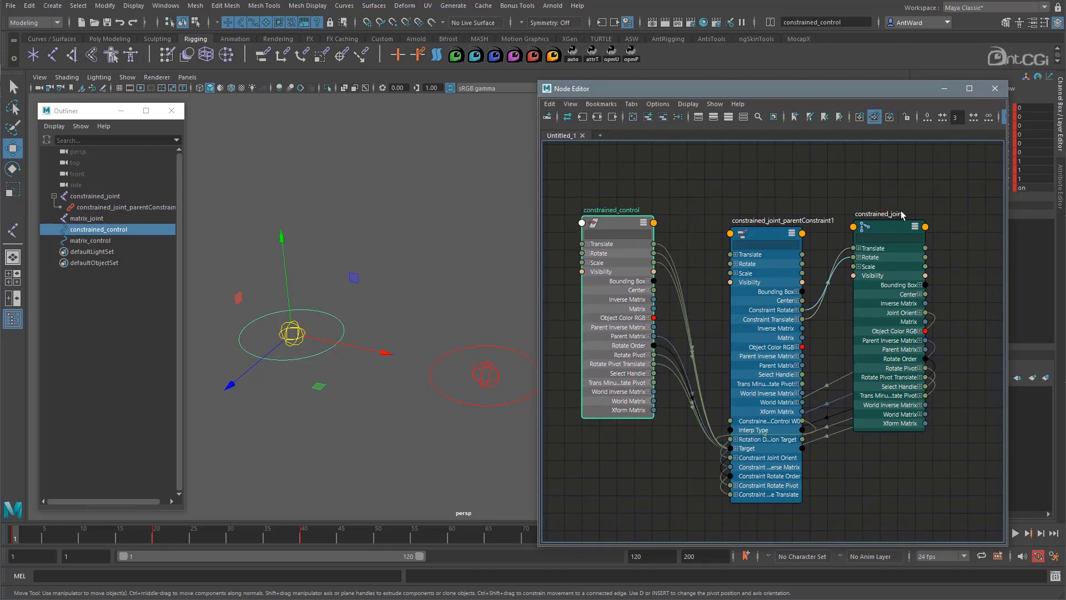
- Clear the graph tab, close the Node Editor and deselect everything in the scene
click(582, 136)
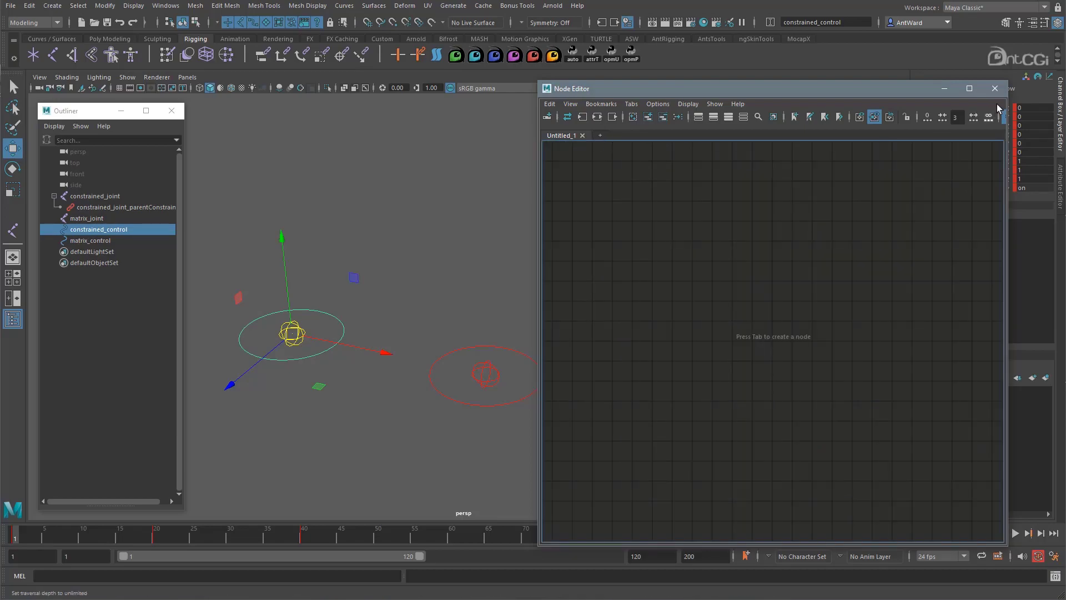
click(995, 88)
click(657, 303)
alt+middle_drag(496, 370, 574, 400)
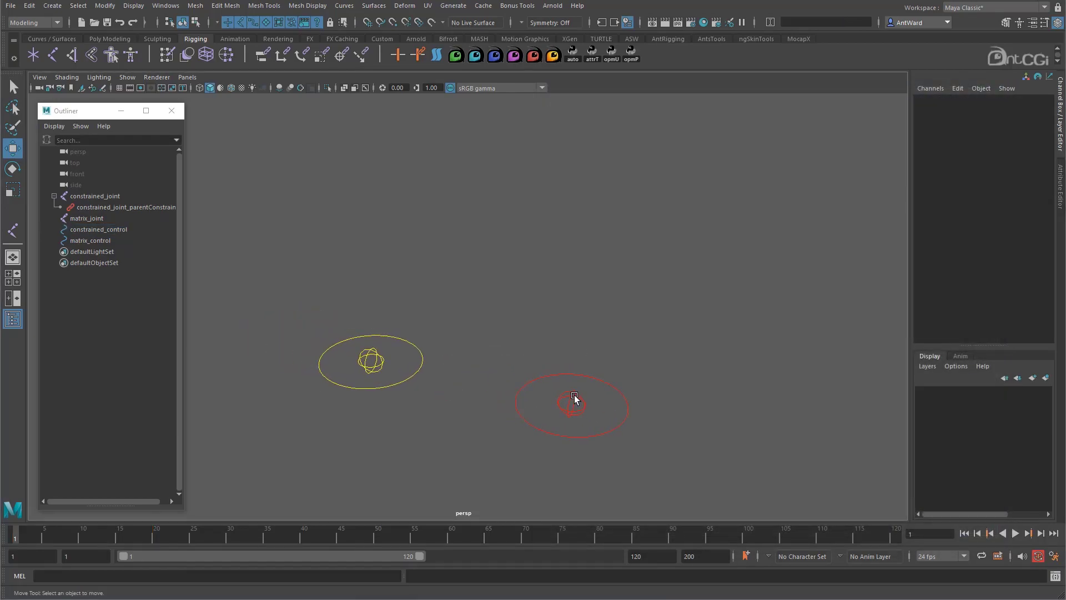
- Preview the controls' animation up to frame 40 and set the animation end frame to 40
drag(16, 538, 309, 550)
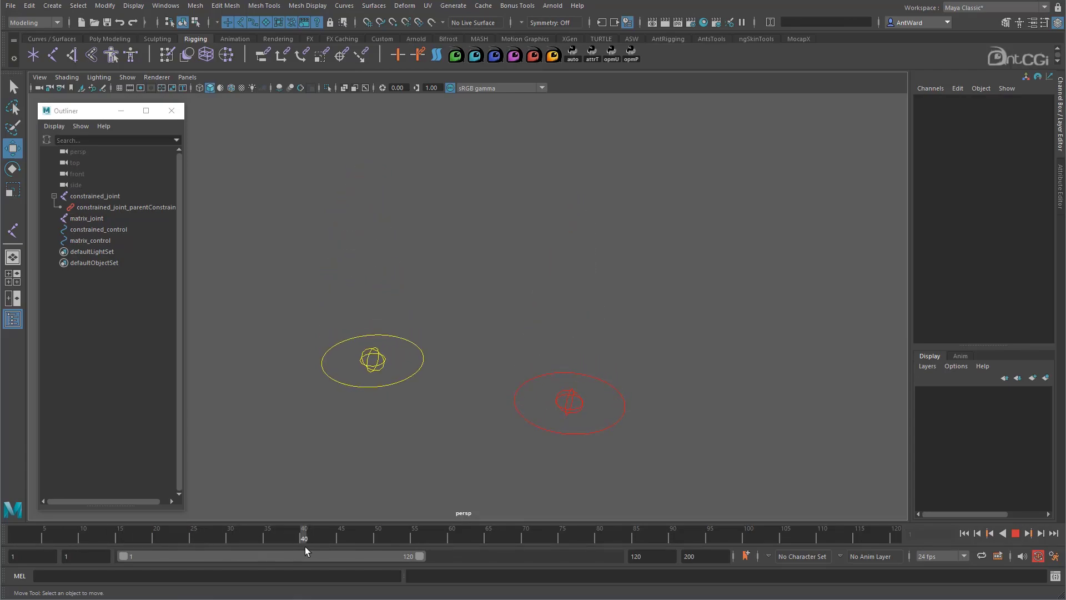
click(690, 556)
text(4)
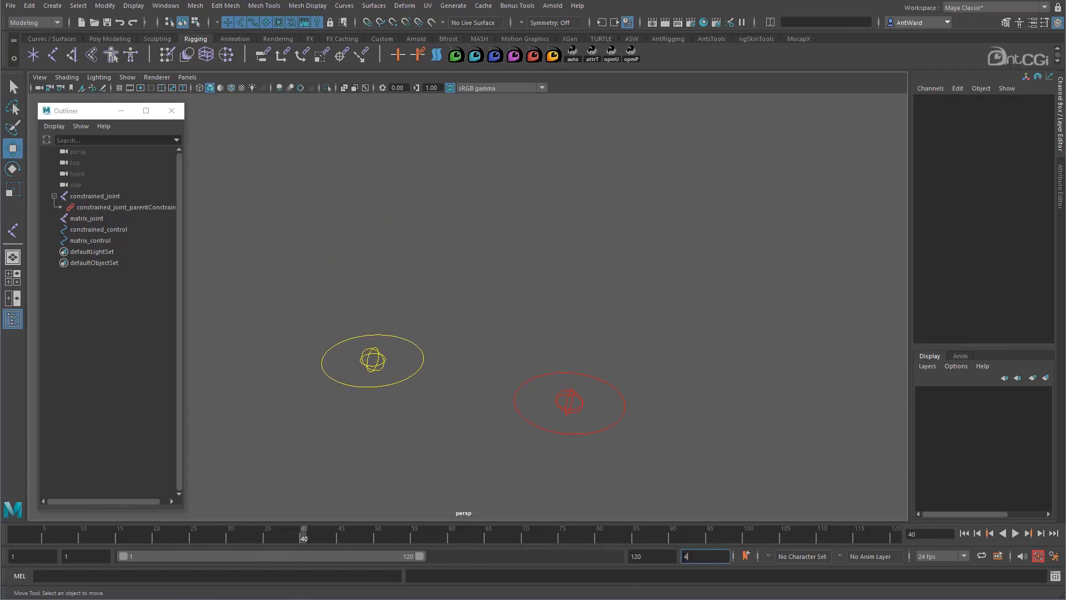
text(0)
key(Return)
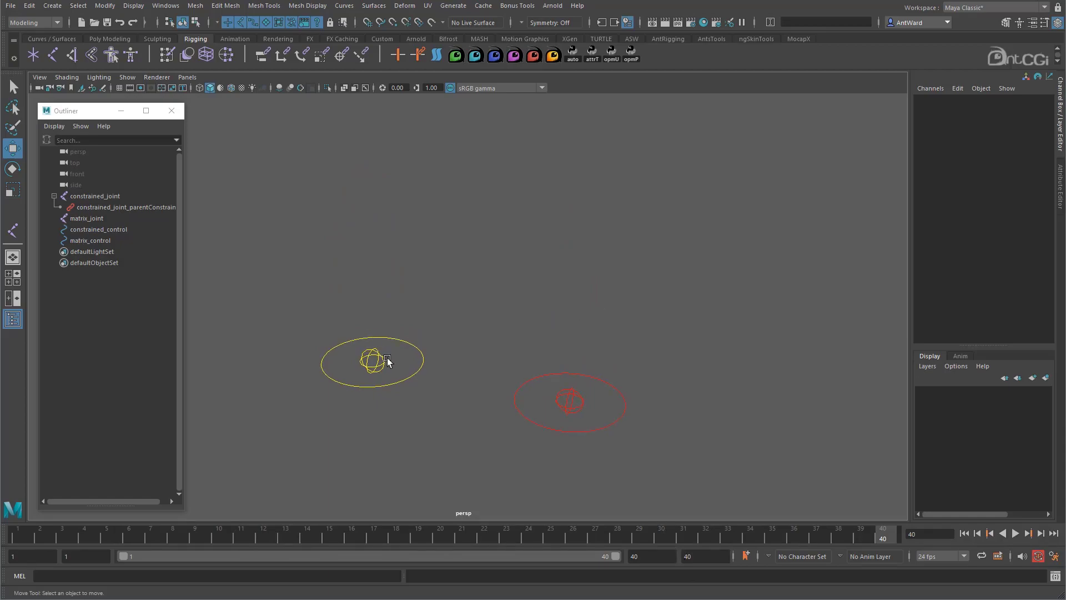
- Bake the animation onto constrained_joint and matrix_joint with Bake Simulation over the time slider range
click(372, 359)
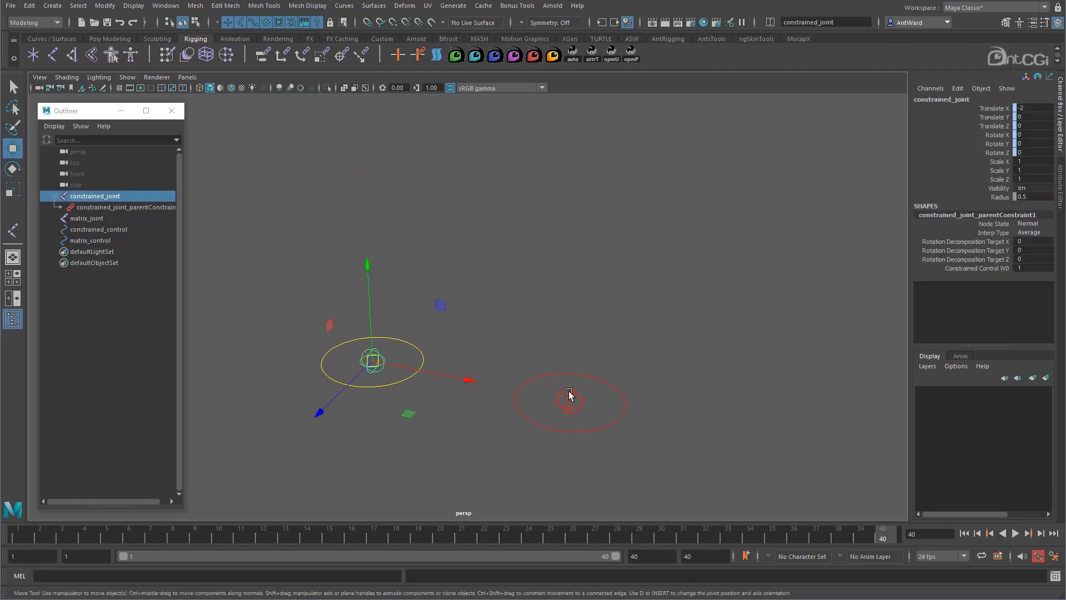
shift+click(569, 395)
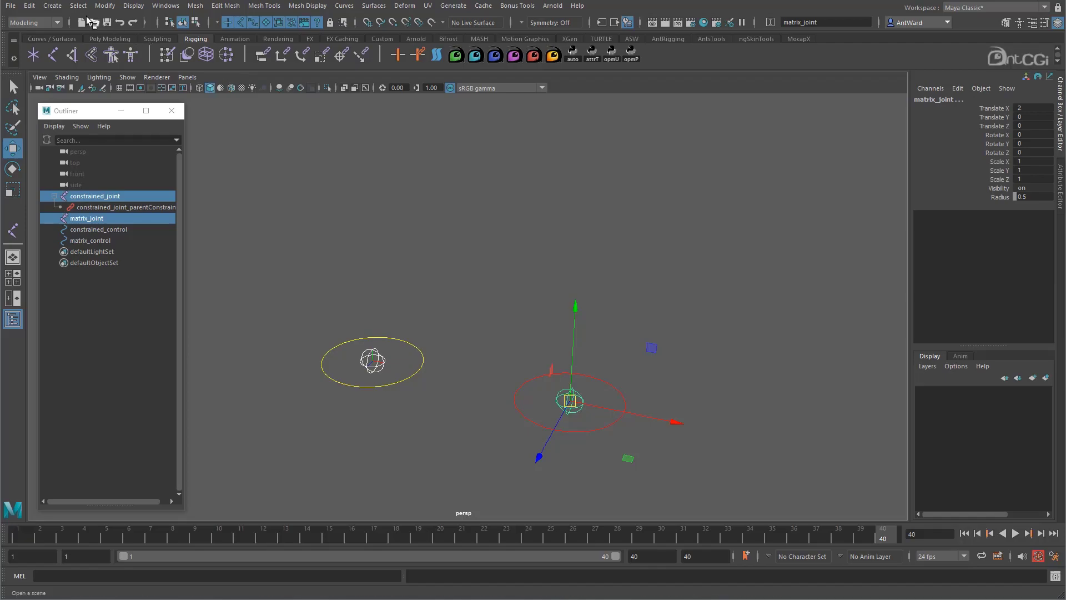
click(28, 6)
mouse_move(157, 111)
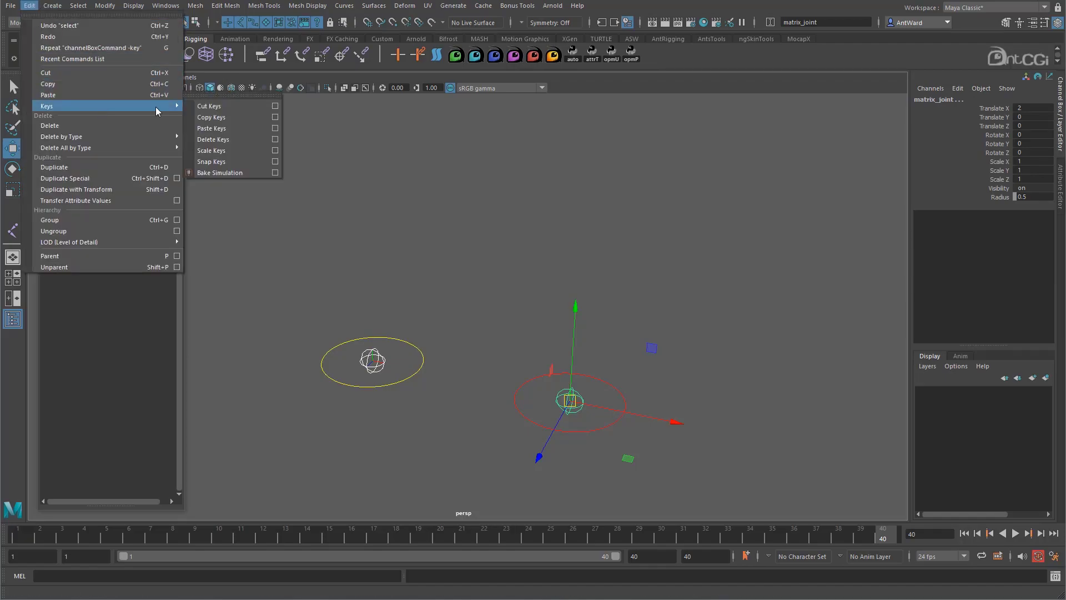
click(274, 173)
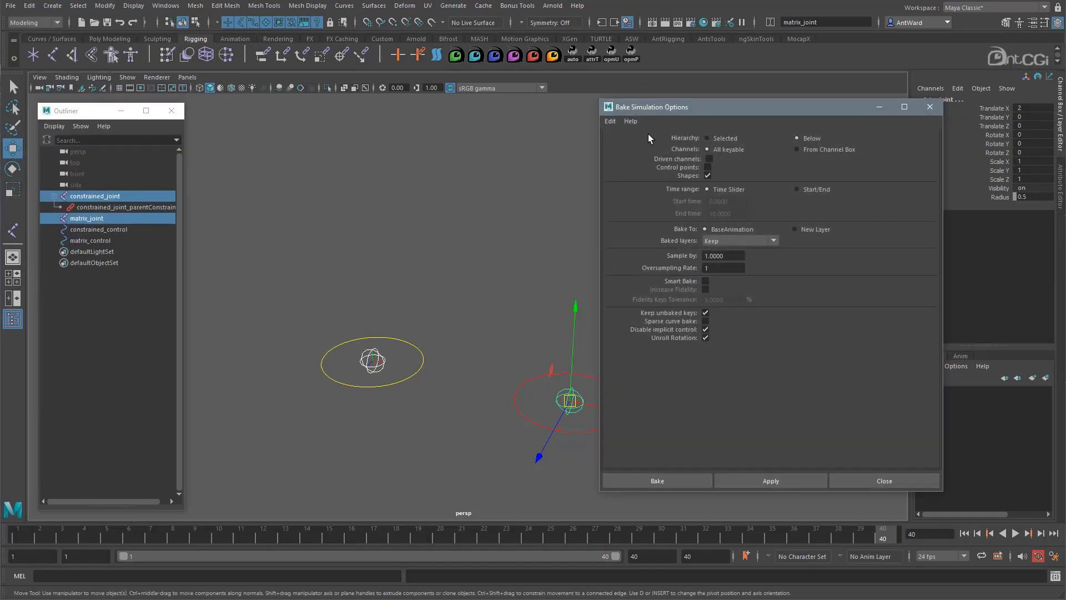
click(613, 122)
drag(597, 192, 658, 192)
click(717, 478)
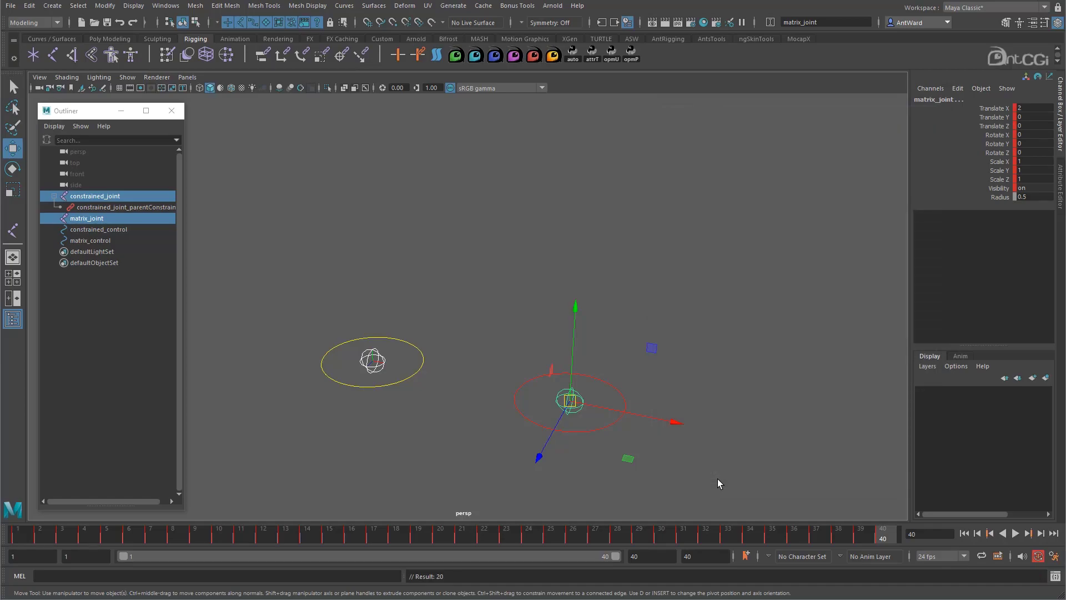
- Play back the baked animation and inspect the keyed channels of constrained_joint and matrix_joint
key(alt+v)
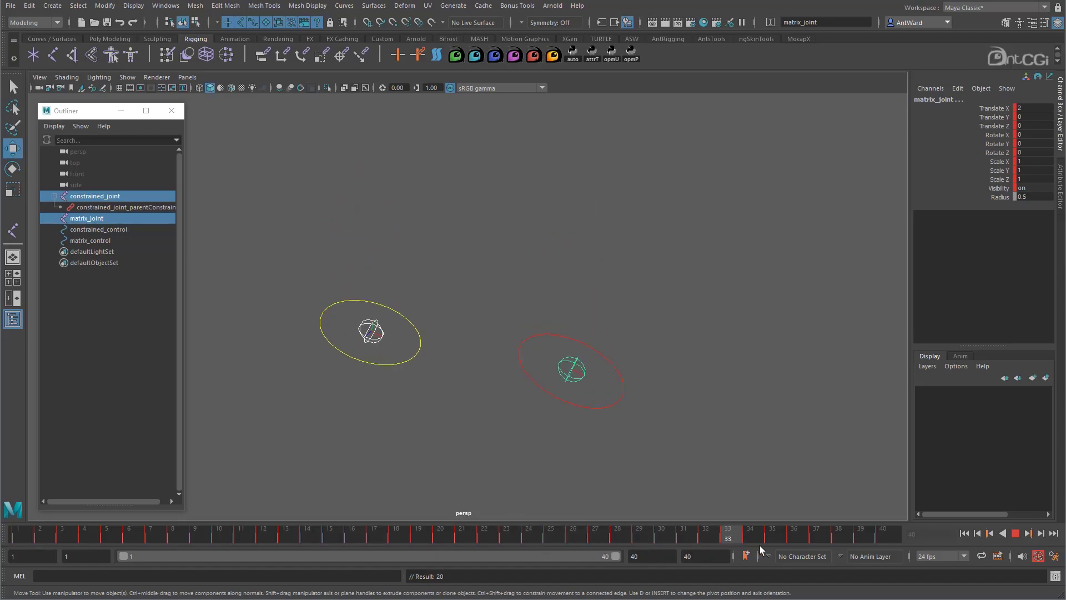
click(406, 485)
click(371, 362)
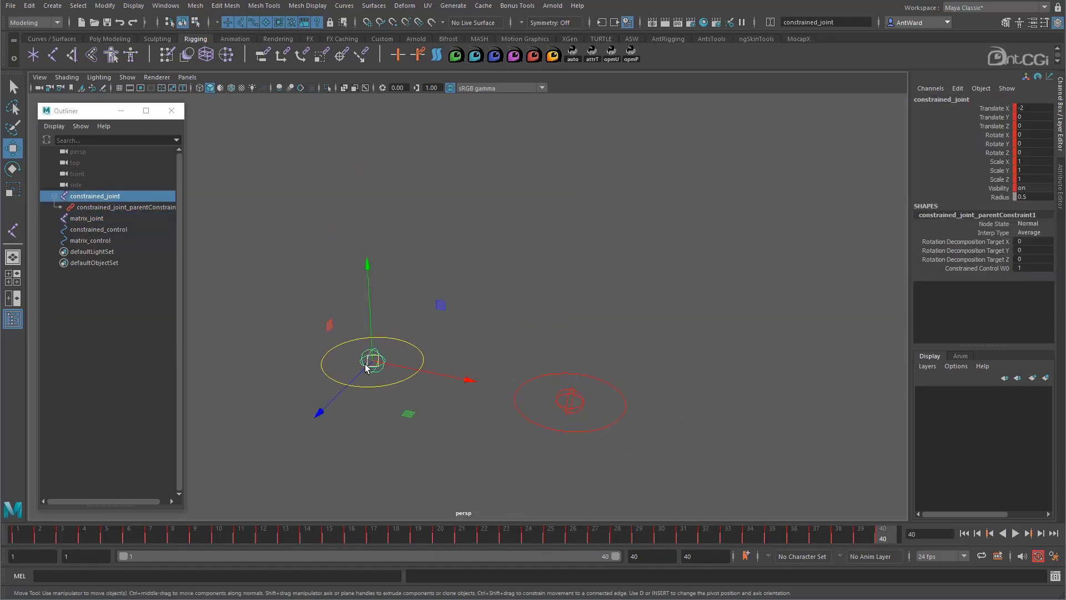
click(566, 400)
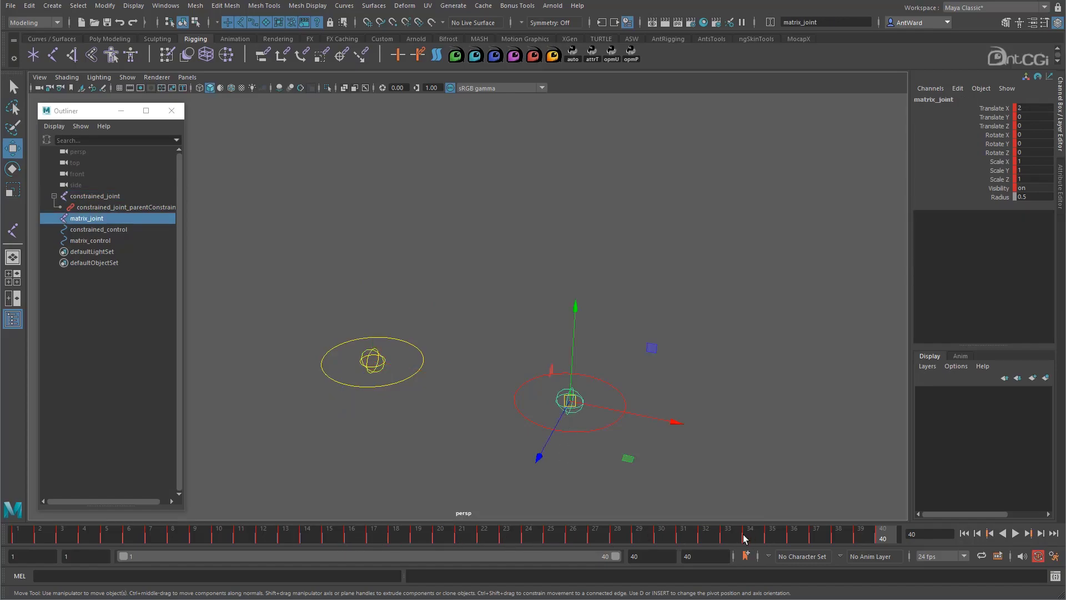
- Delete constrained_control and matrix_control, and scrub to frame 18 to compare the two baked joints
click(85, 196)
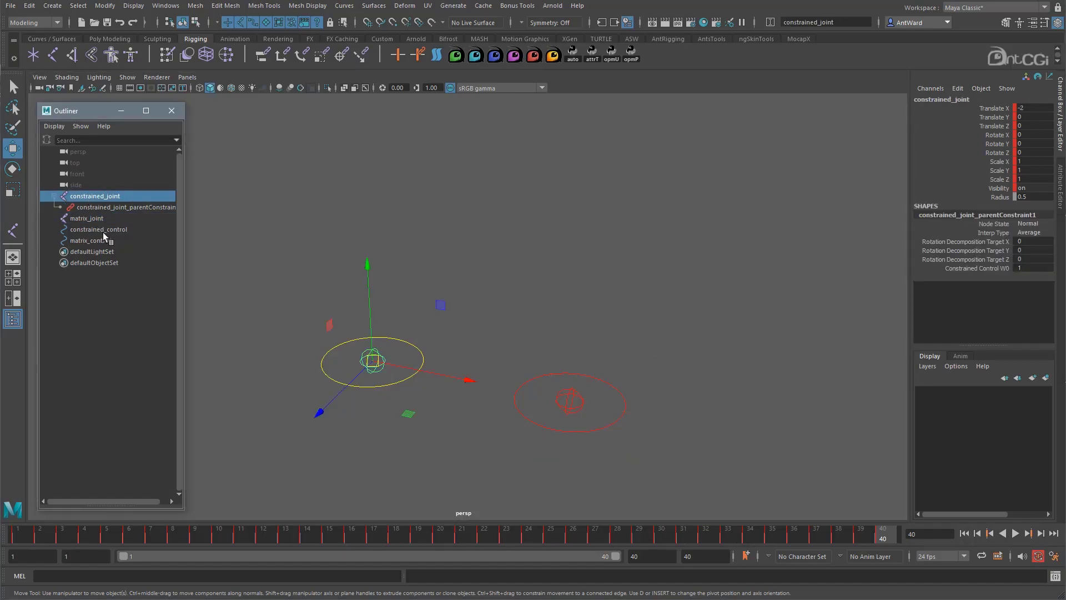
drag(114, 229, 115, 240)
key(Delete)
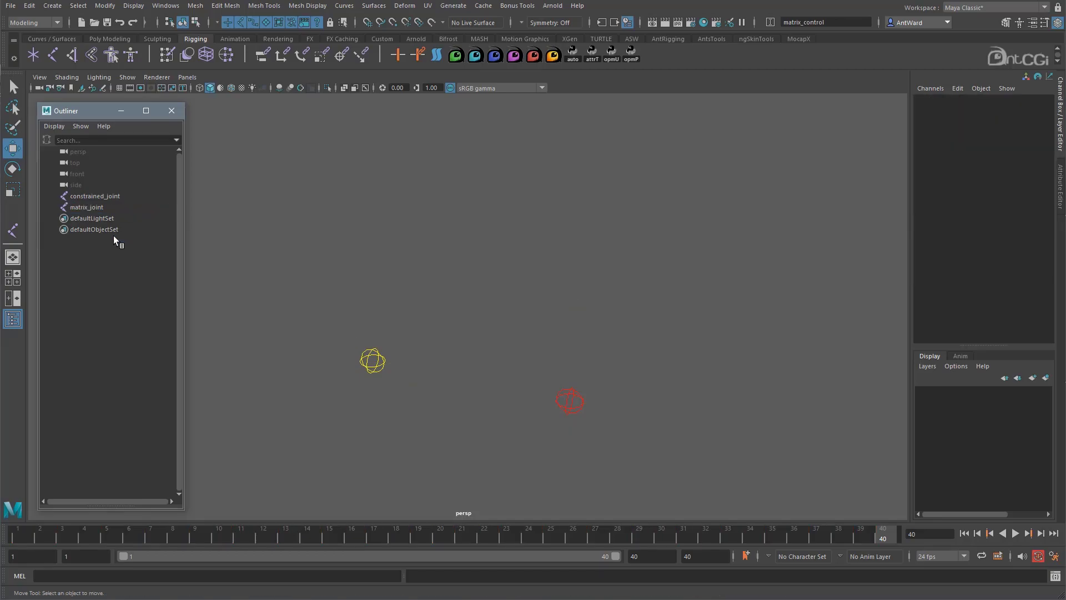
drag(19, 536, 397, 538)
- Select constrained_joint and open the Graph Editor to examine its baked animation curves
click(365, 220)
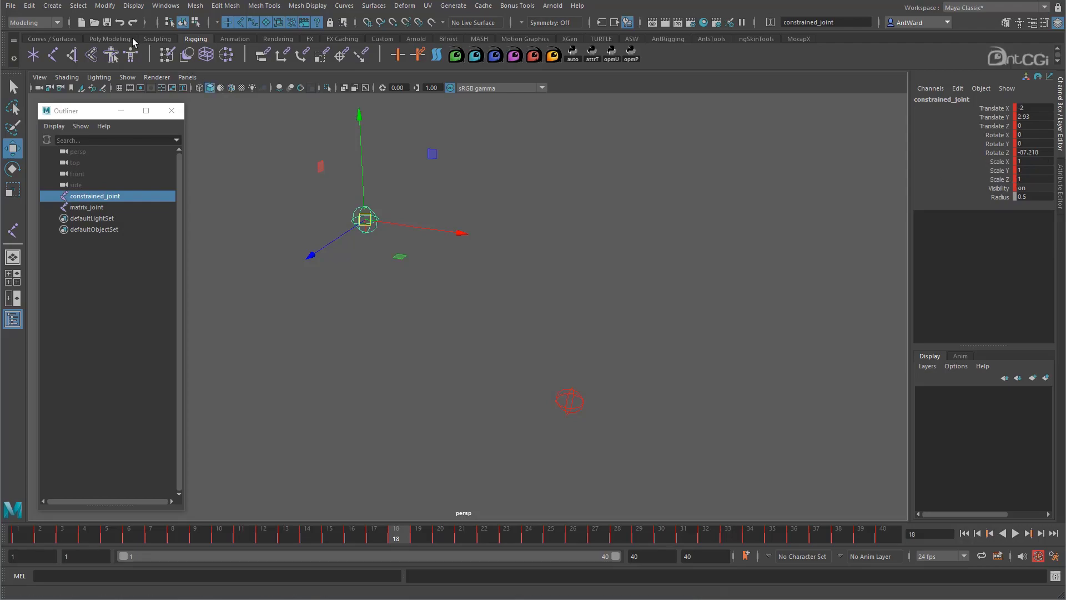
click(161, 6)
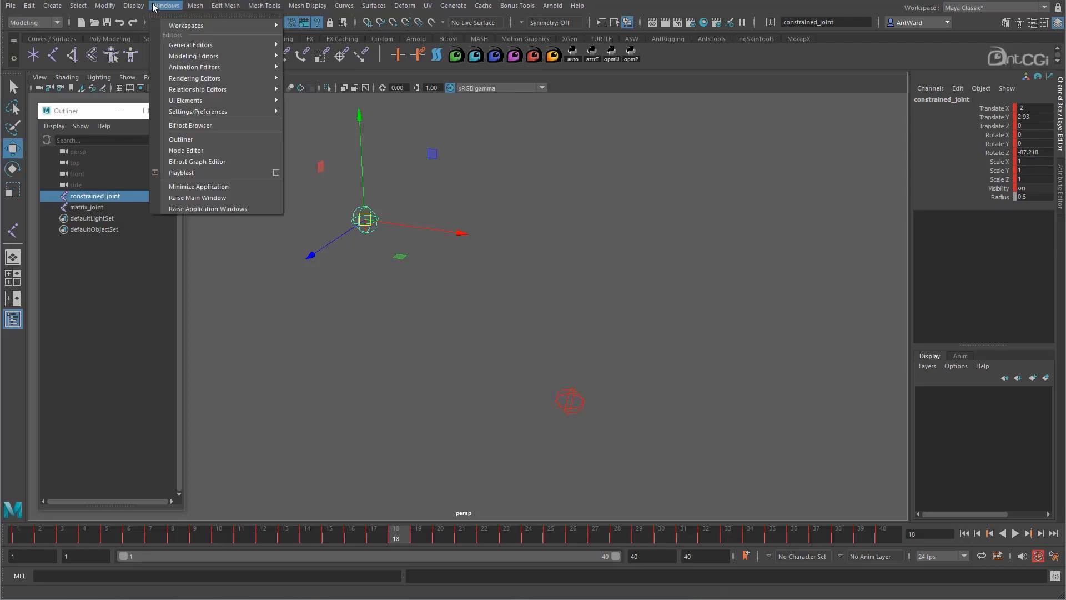
mouse_move(197, 67)
click(298, 68)
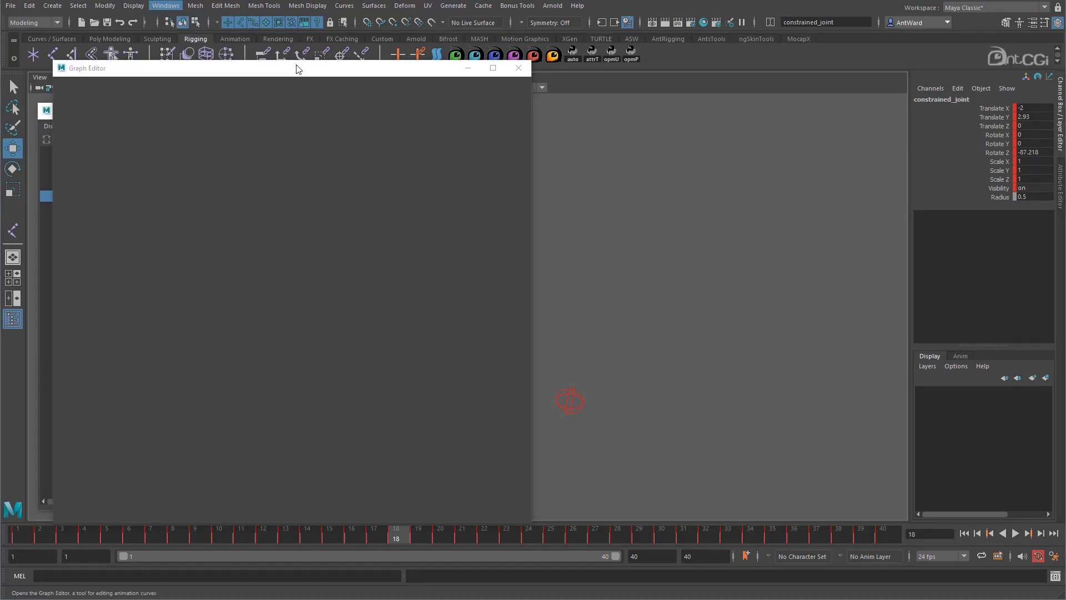
- Compare the baked animation curves of constrained_joint and matrix_joint in the Graph Editor, and close it
drag(298, 69, 748, 85)
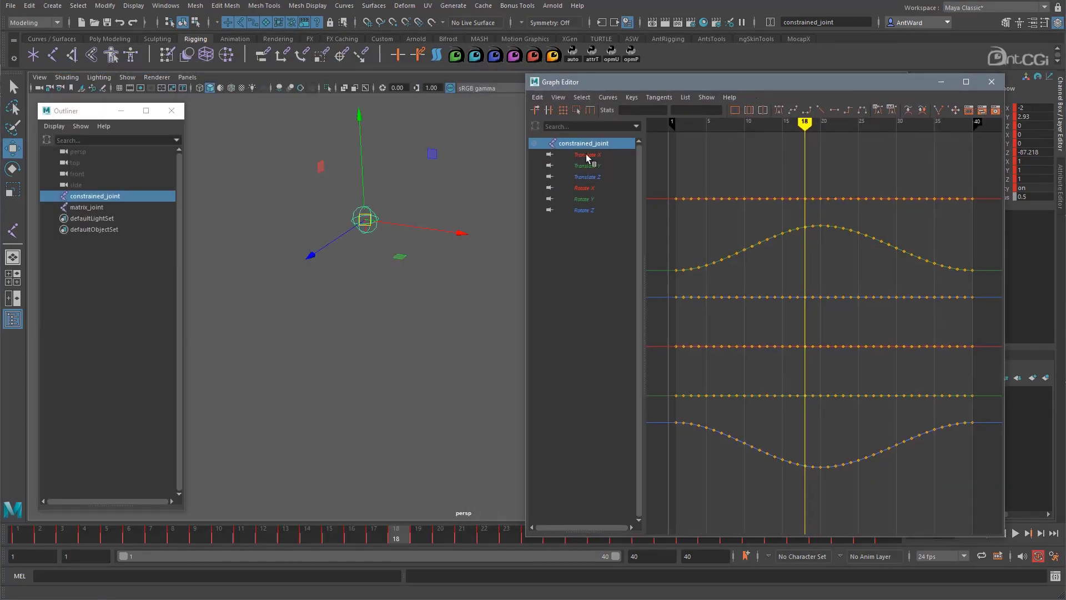
alt+middle_drag(466, 300, 362, 309)
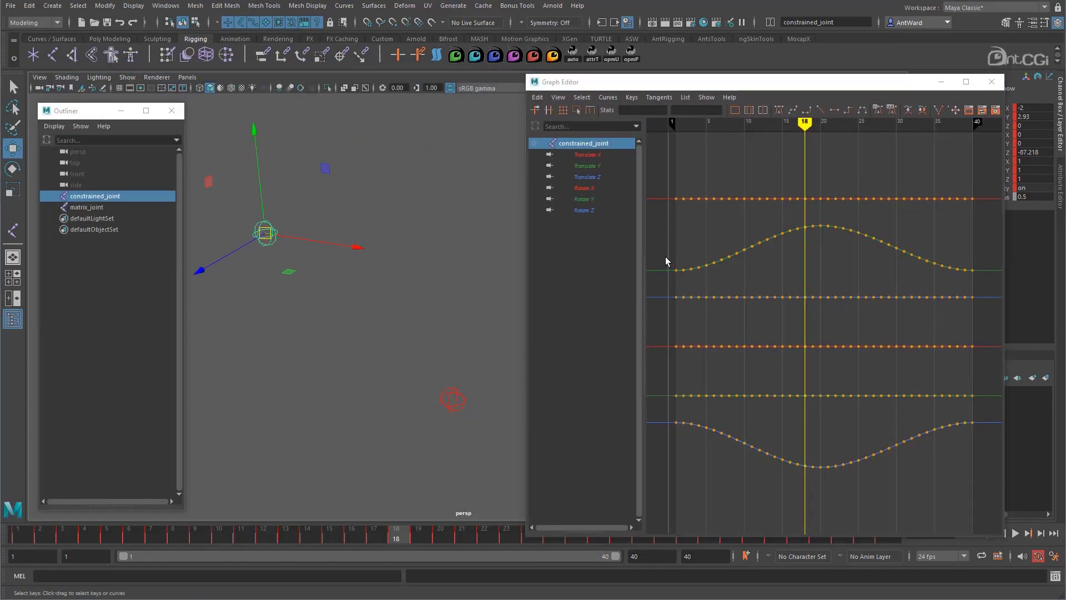
drag(405, 361, 478, 433)
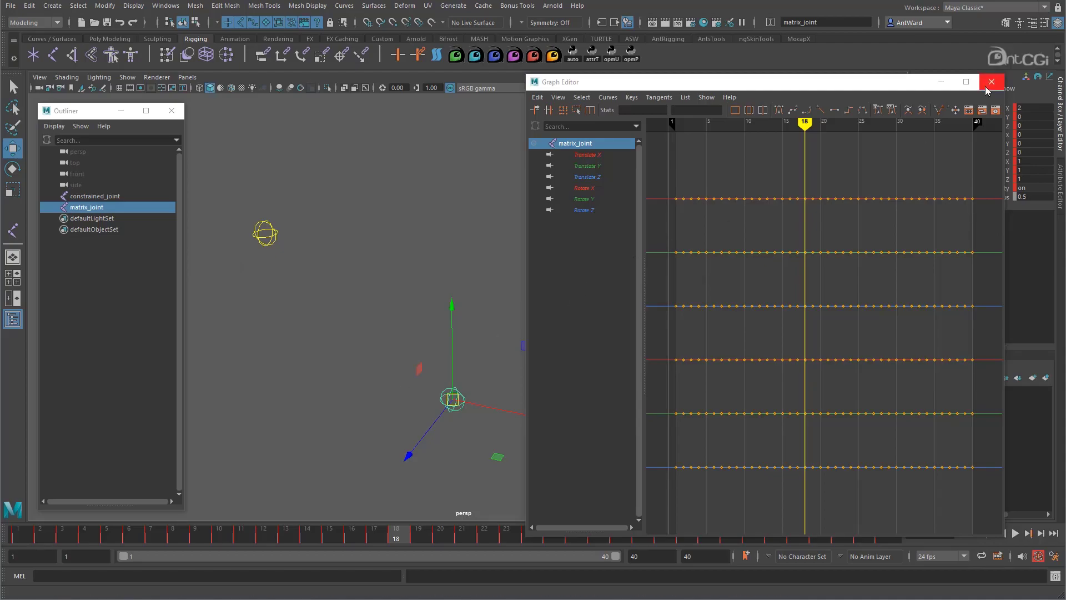
click(988, 84)
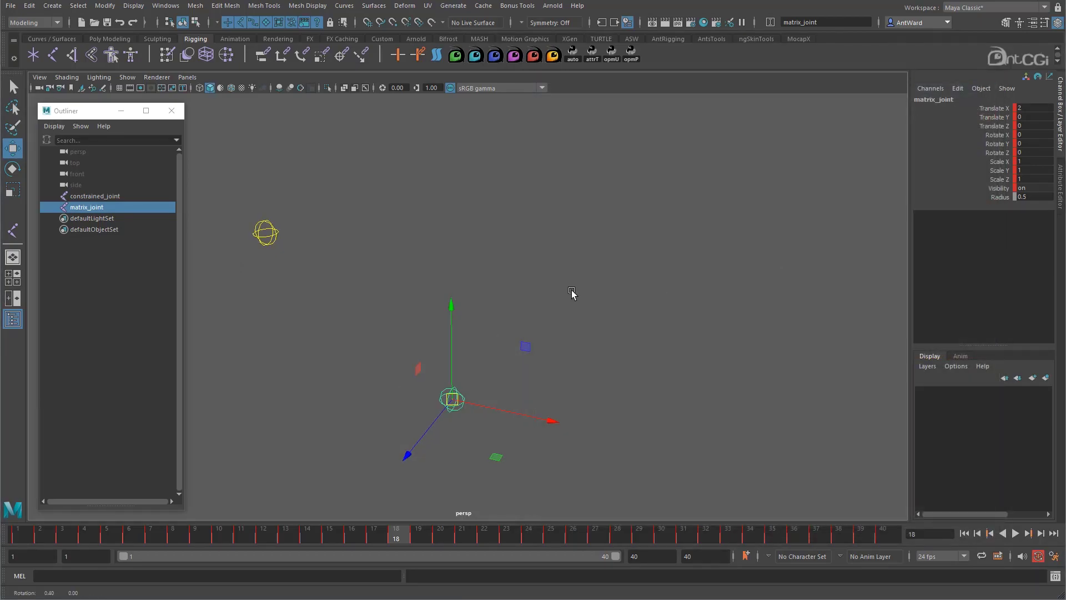
drag(32, 536, 7, 556)
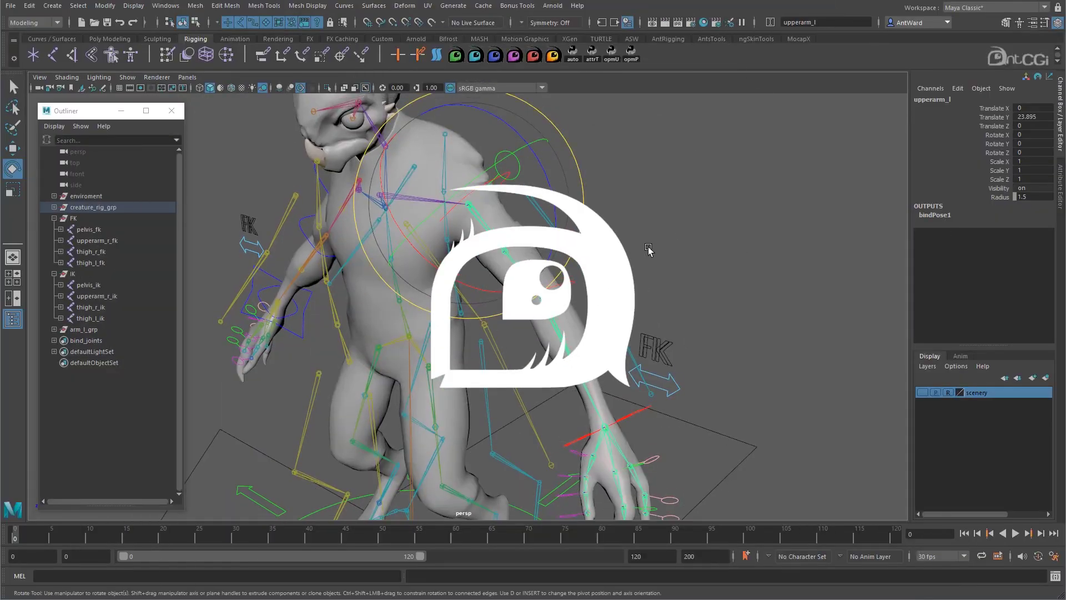
- Select the left upper arm FK and IK joints followed by upperarm_l, and open the Parent Constraint options
click(433, 258)
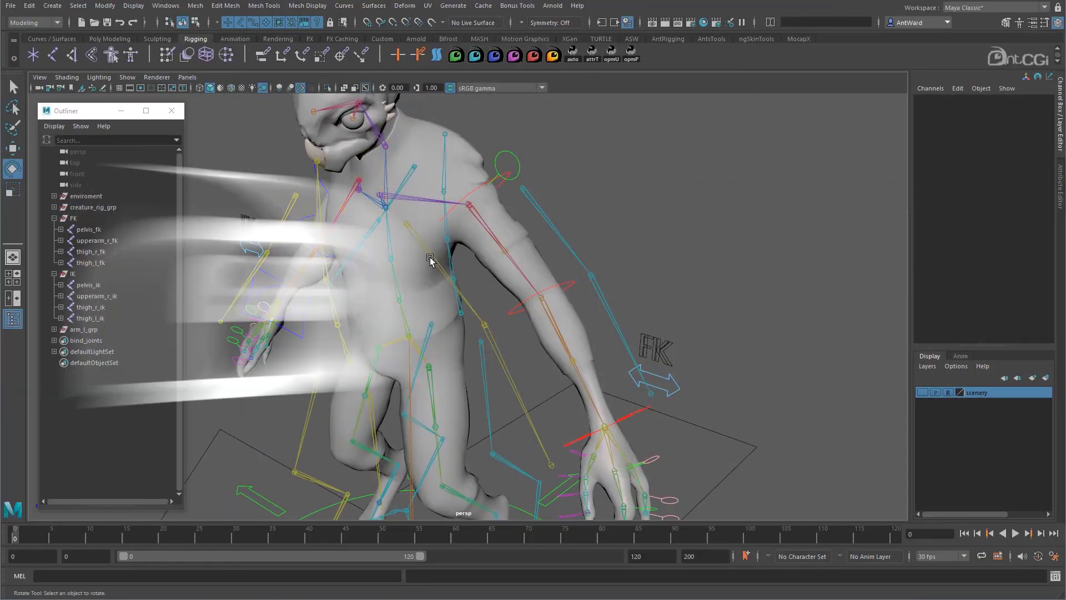
key(w)
click(557, 232)
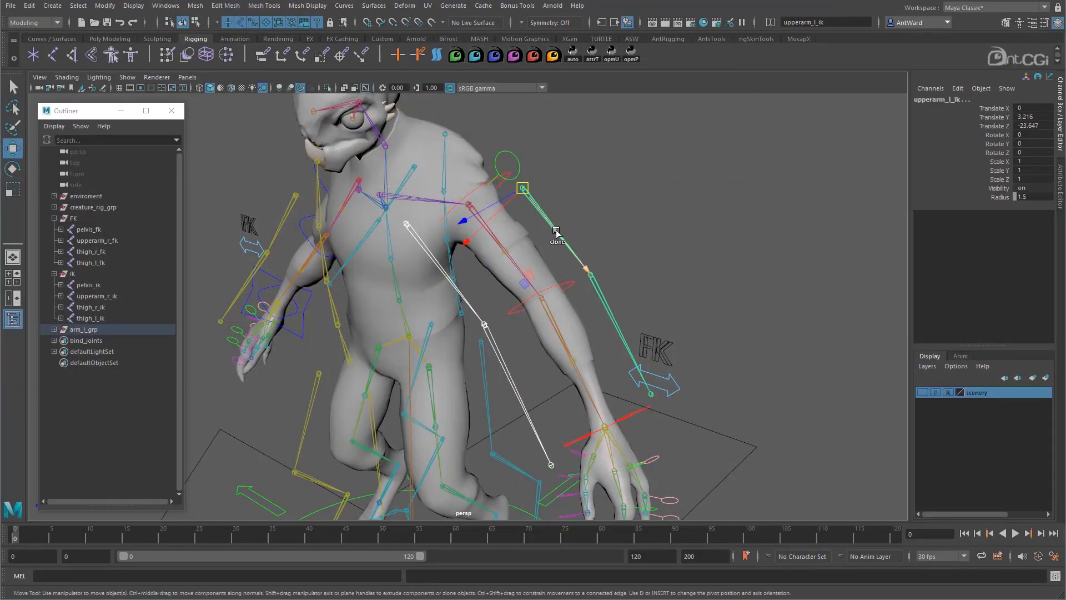
key(f)
click(579, 256)
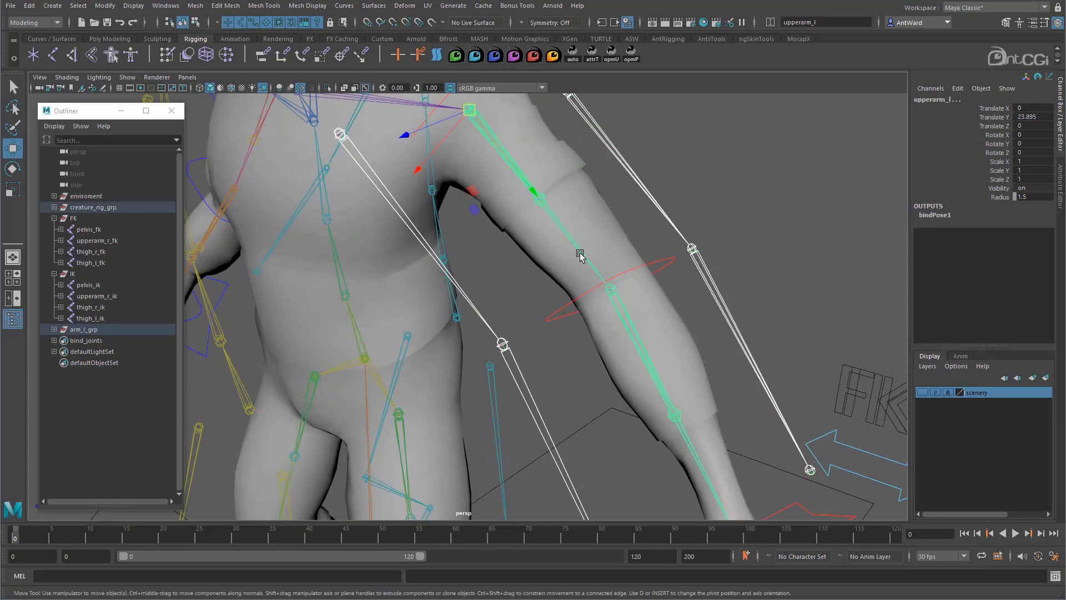
scroll(580, 258, down, 5)
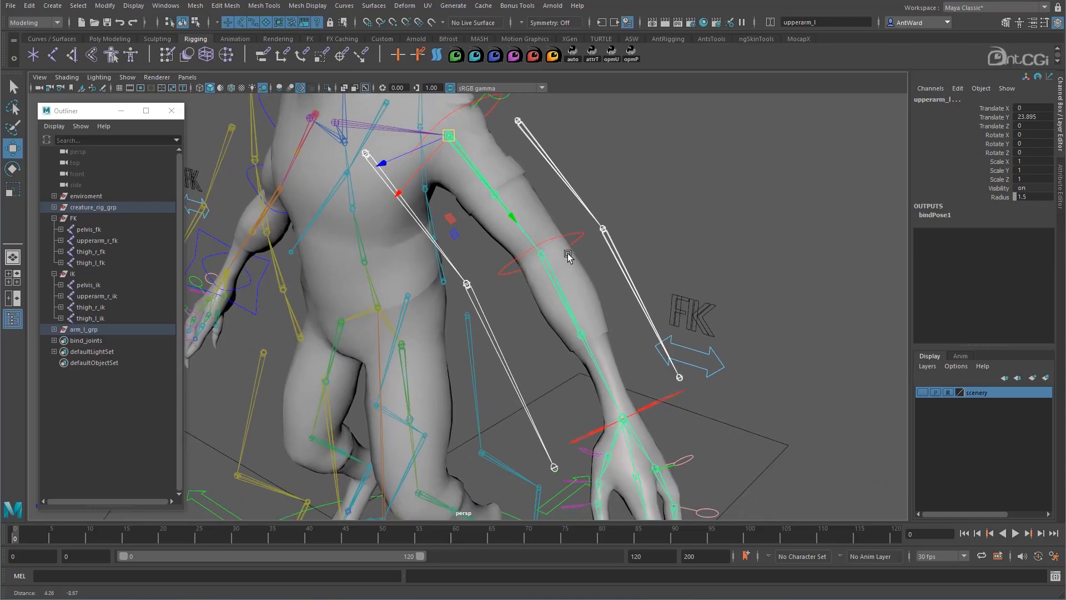
scroll(555, 258, up, 2)
key(space)
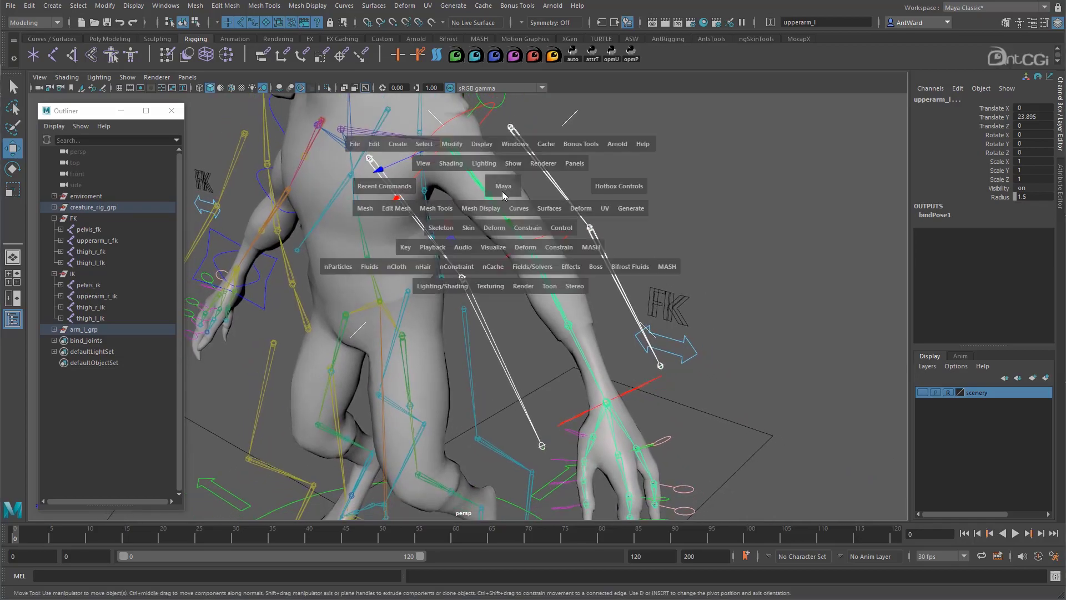
click(524, 232)
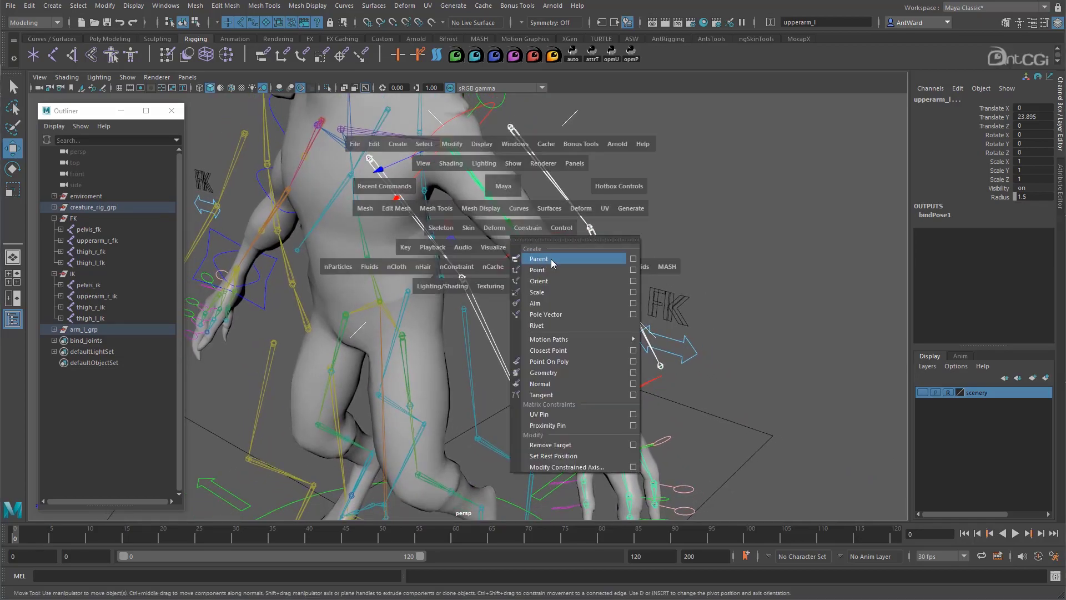
click(632, 258)
drag(727, 122, 735, 112)
- Parent-constrain upperarm_l to upperarm_l_fk and upperarm_l_ik, with Maintain offset off and all translate and rotate axes included
alt+middle_drag(501, 206, 446, 224)
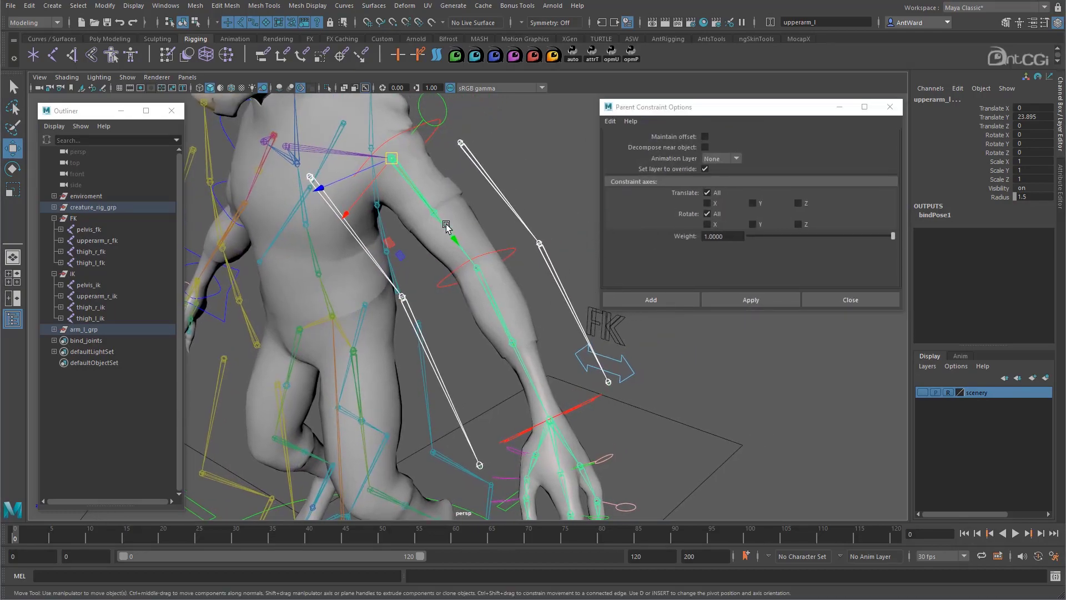
click(712, 135)
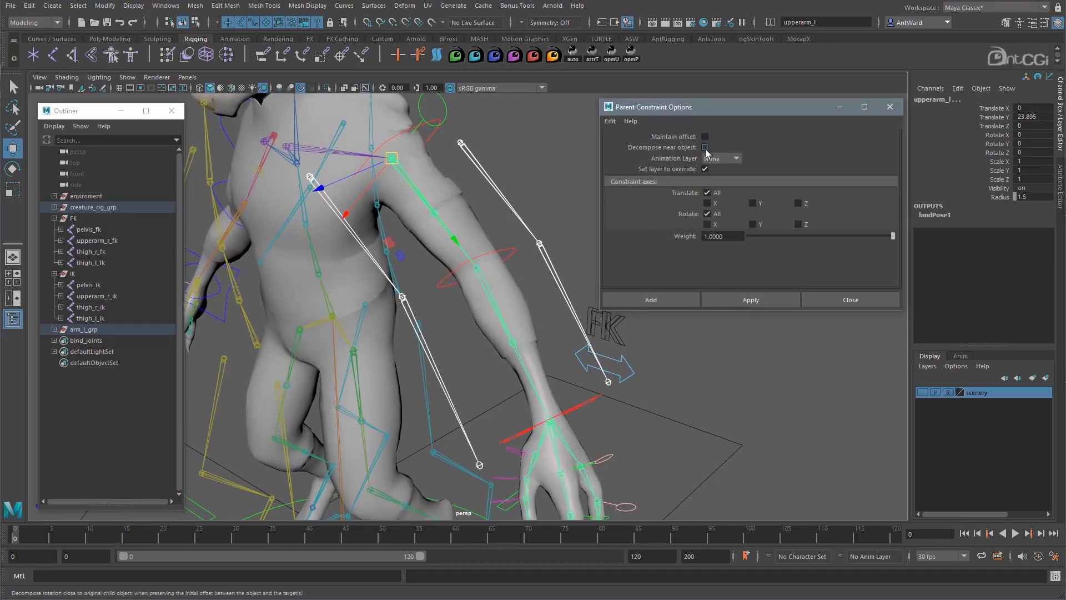
alt+right_drag(517, 288, 504, 289)
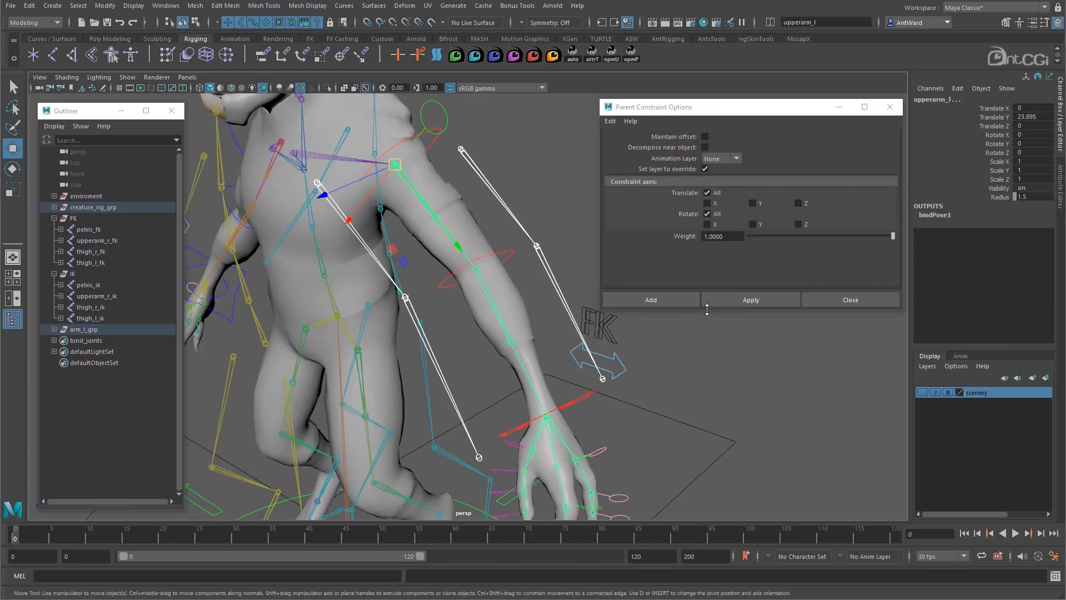
click(745, 300)
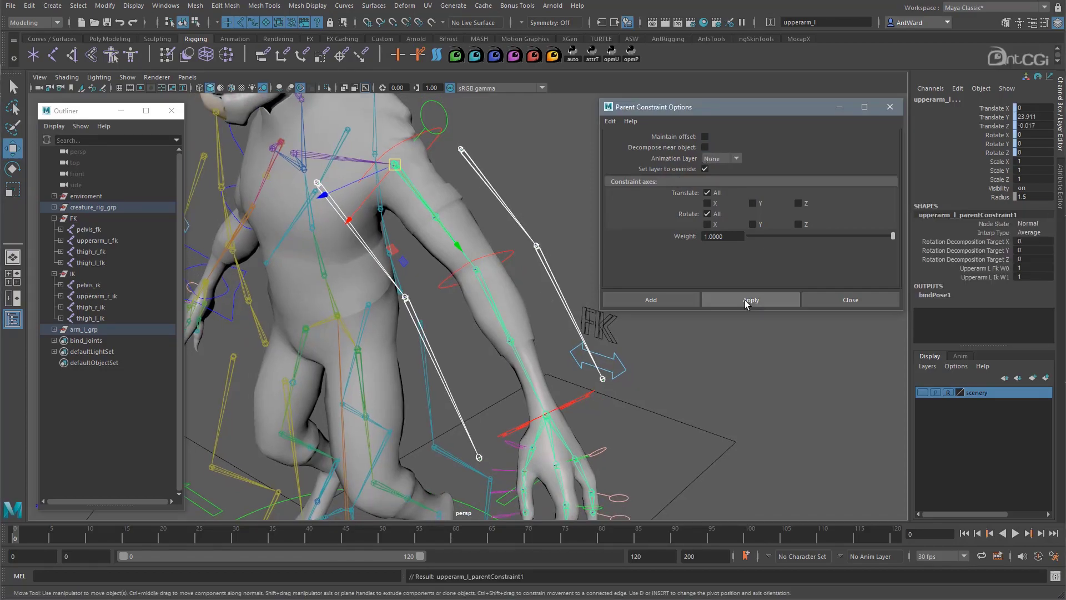
- Parent-constrain lowerarm_l to both lowerarm_l_fk and lowerarm_l_ik with the same constraint settings
alt+drag(411, 319, 409, 321)
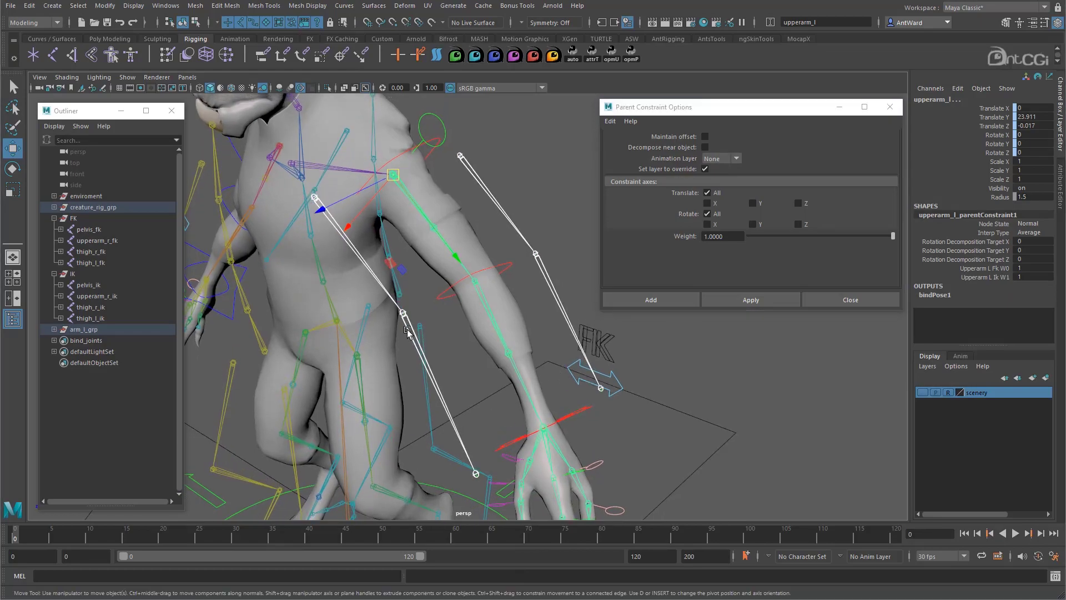
click(551, 286)
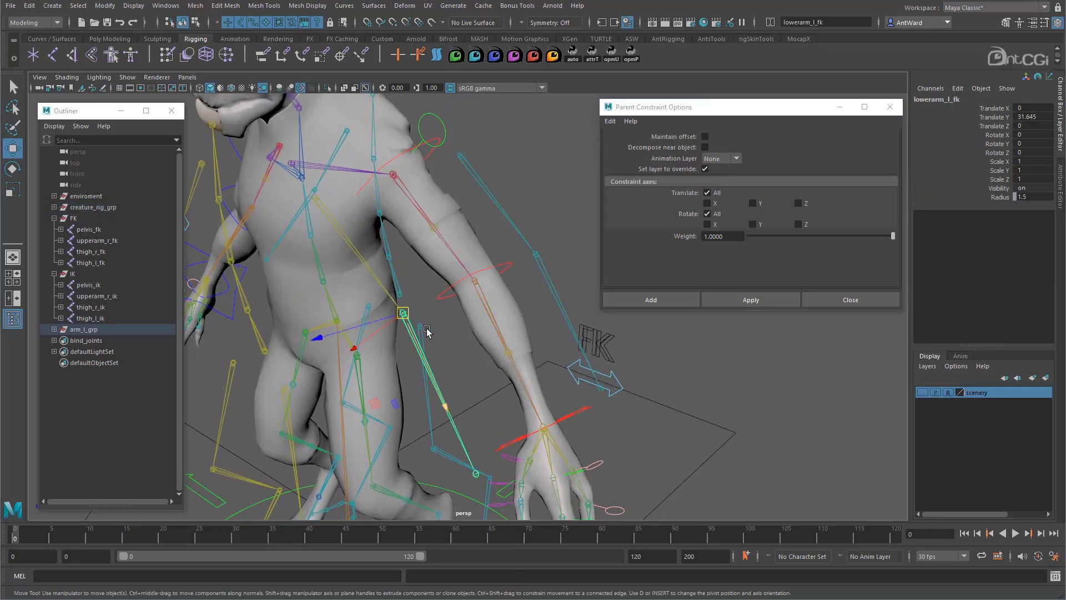
shift+click(521, 376)
click(738, 299)
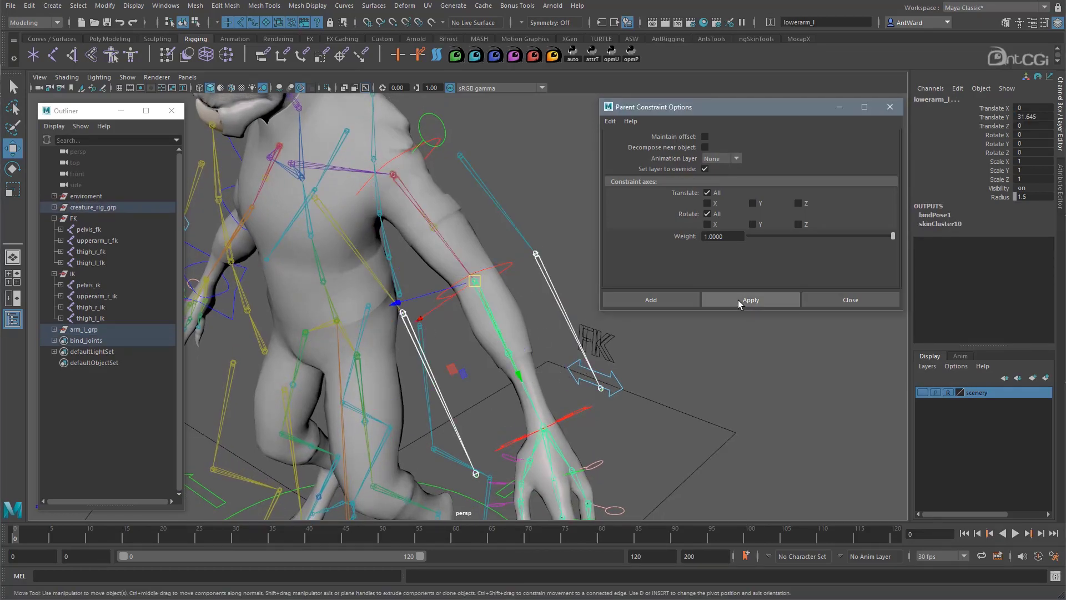
- Parent-constrain hand_l to the left hand's FK and IK joints, selecting hand_l rather than hand_twist_01_l as the constrained joint
alt+drag(520, 352, 456, 416)
click(574, 342)
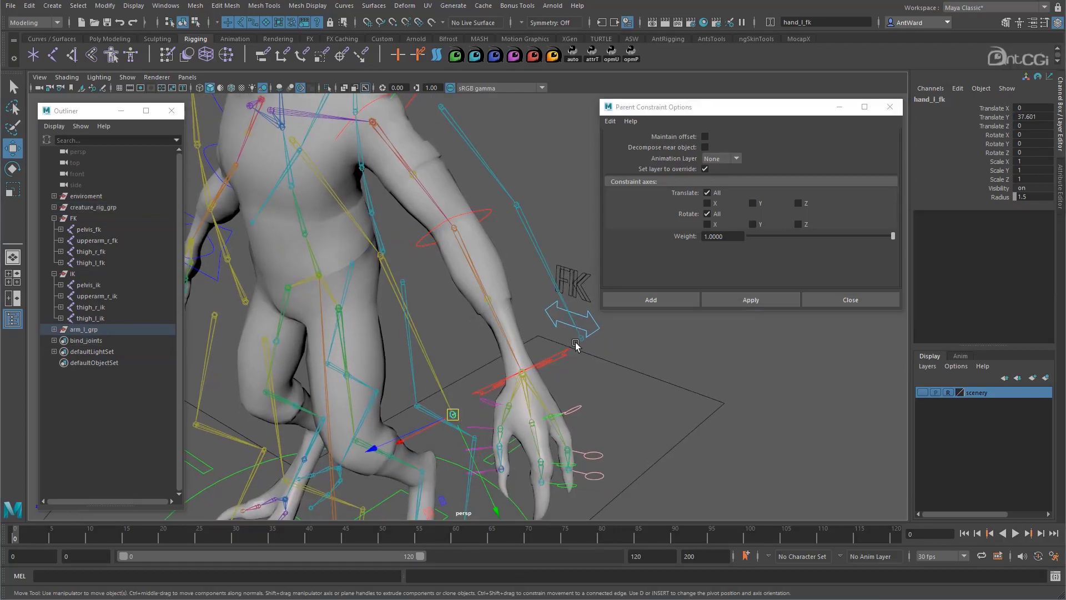
scroll(576, 348, up, 5)
shift+click(576, 349)
alt+drag(576, 350, 481, 348)
key(ctrl+z)
shift+click(581, 352)
scroll(444, 289, up, 3)
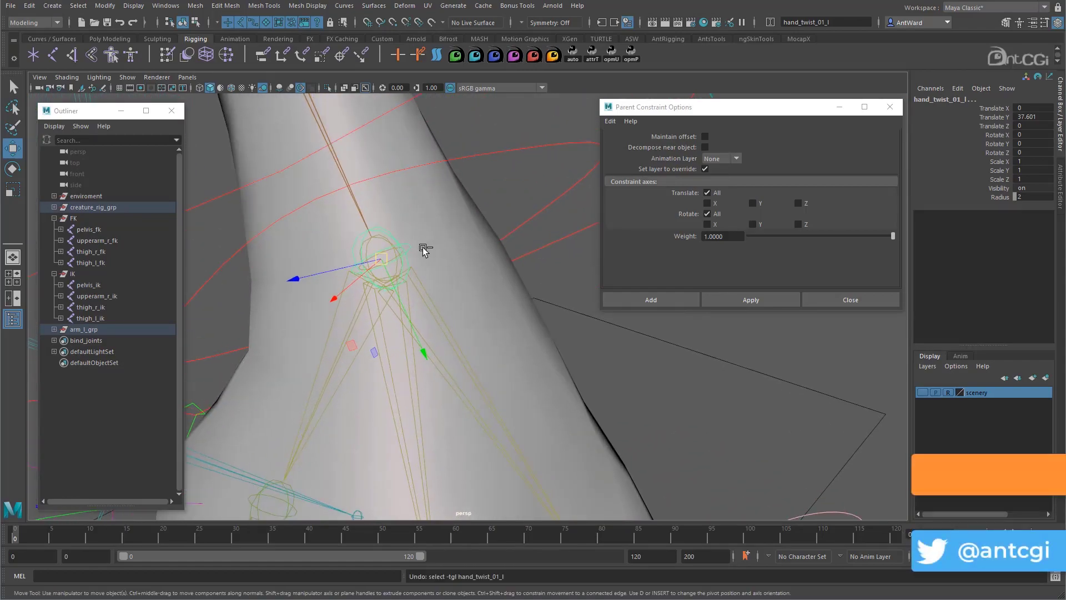
shift+click(385, 260)
scroll(667, 361, down, 6)
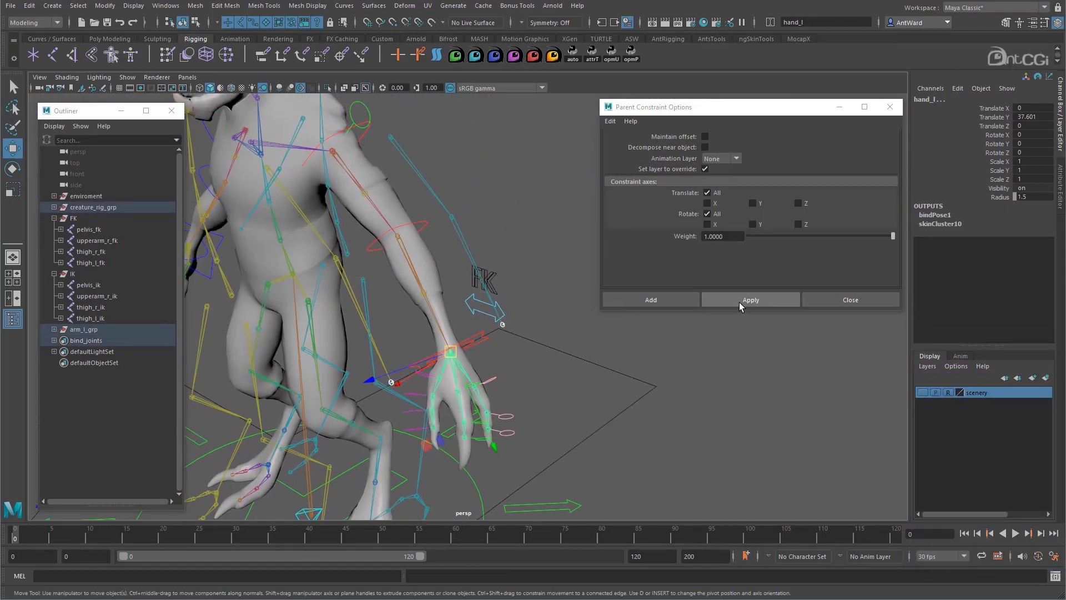
click(738, 301)
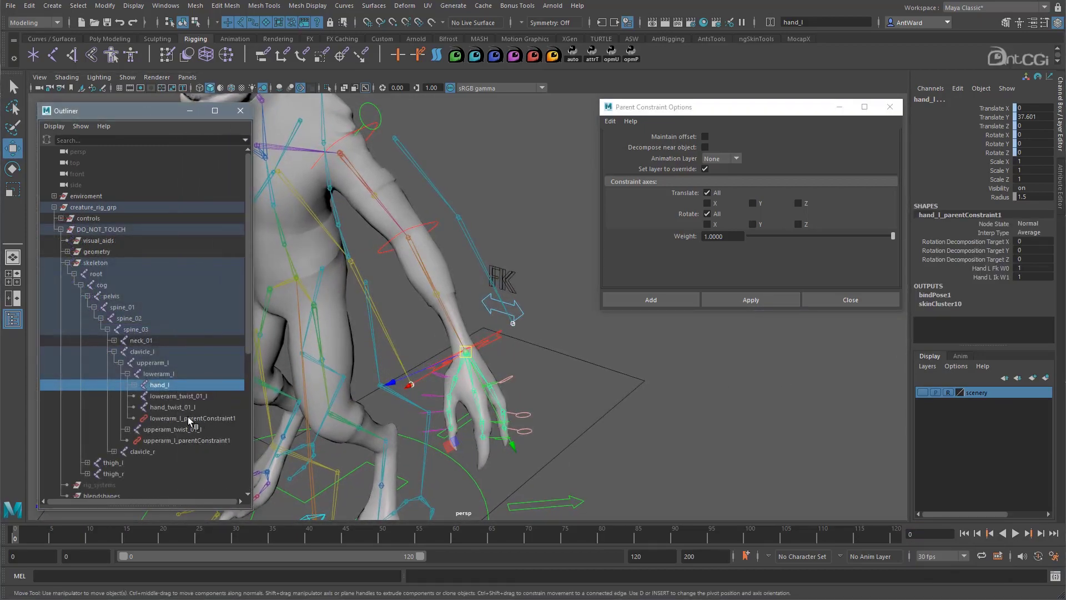
- Inspect the lower arm and hand parent constraint nodes, examining the Hand L Fk W0 and Hand L Ik W1 weights
click(188, 418)
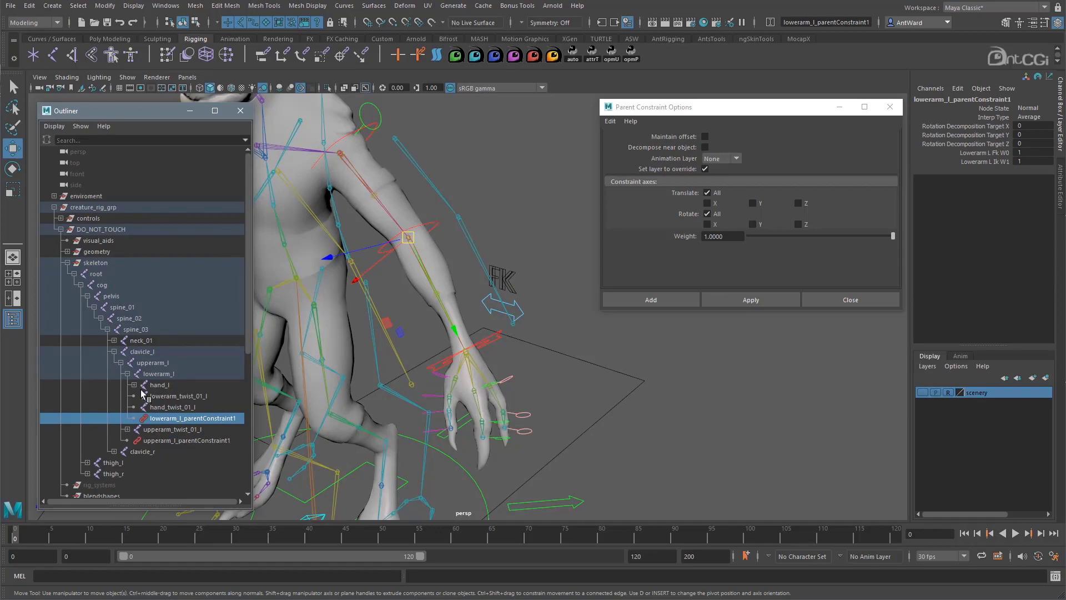
click(134, 385)
click(192, 429)
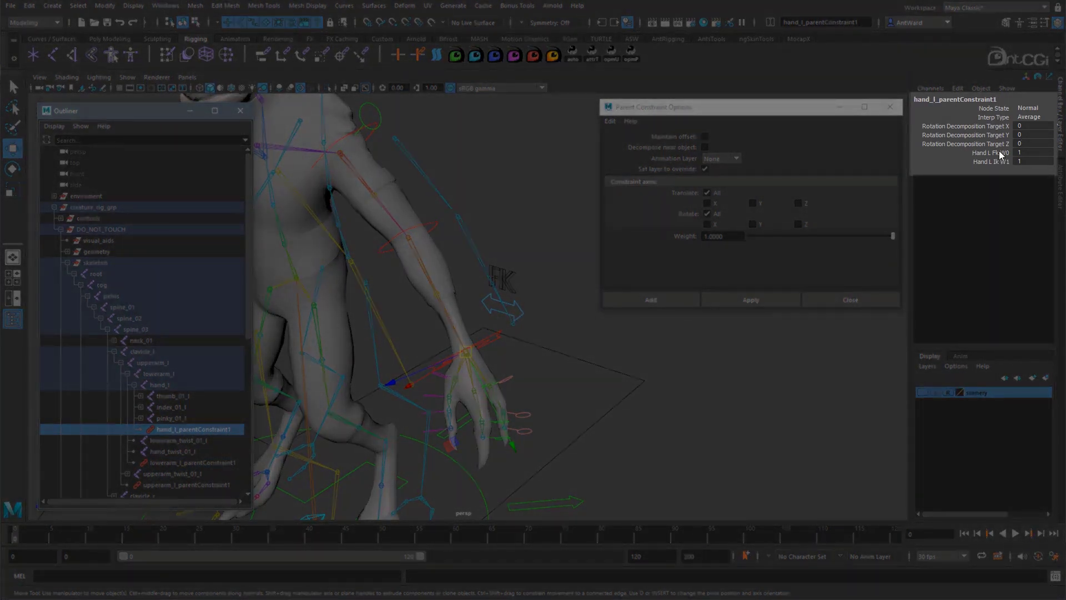
drag(999, 154, 1002, 164)
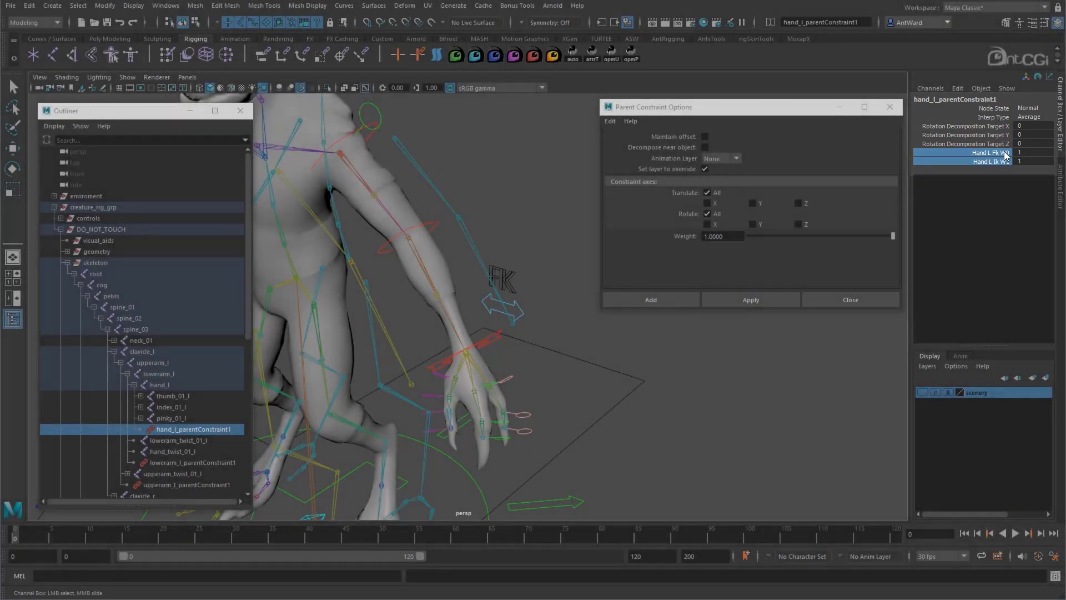
- Try Hand L Fk W0 and Hand L Ik W1 at 0 in turn, undoing each change
click(1004, 153)
middle_drag(791, 394, 785, 391)
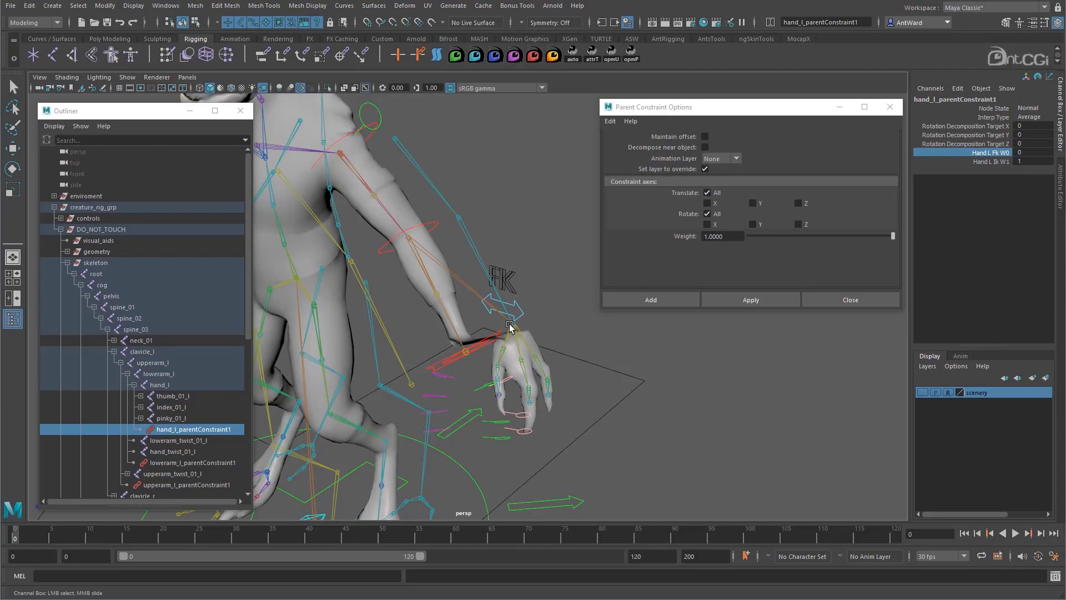
key(ctrl+z)
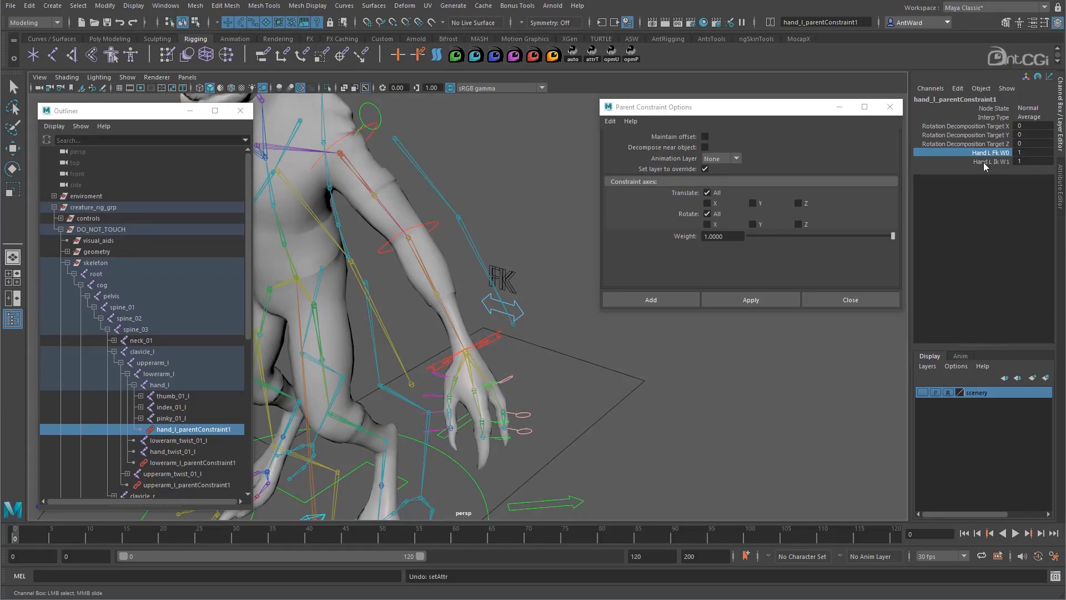
click(982, 162)
middle_drag(757, 357, 750, 356)
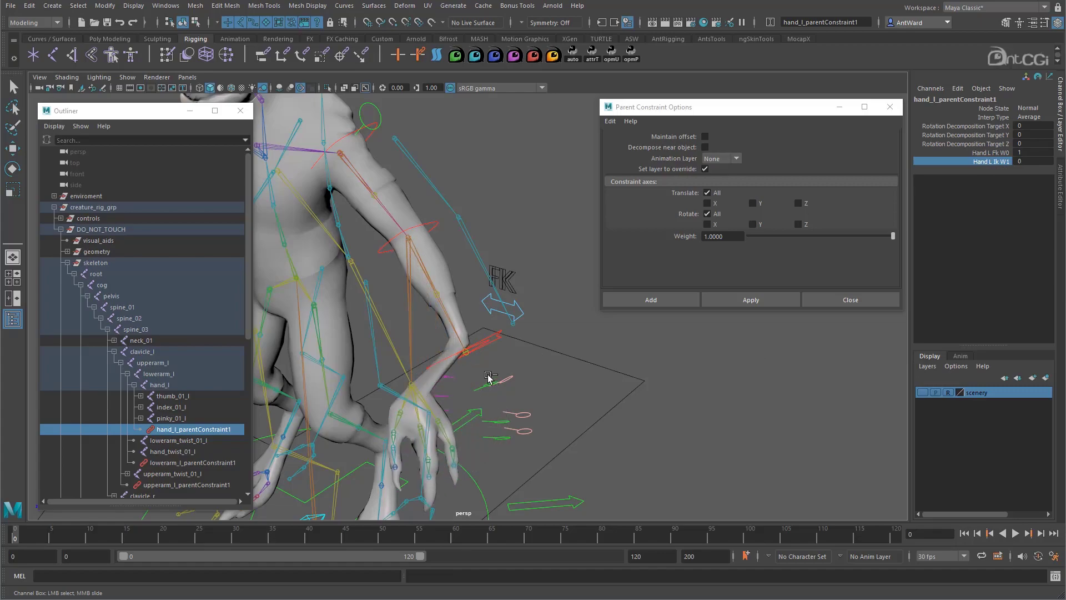
key(ctrl+z)
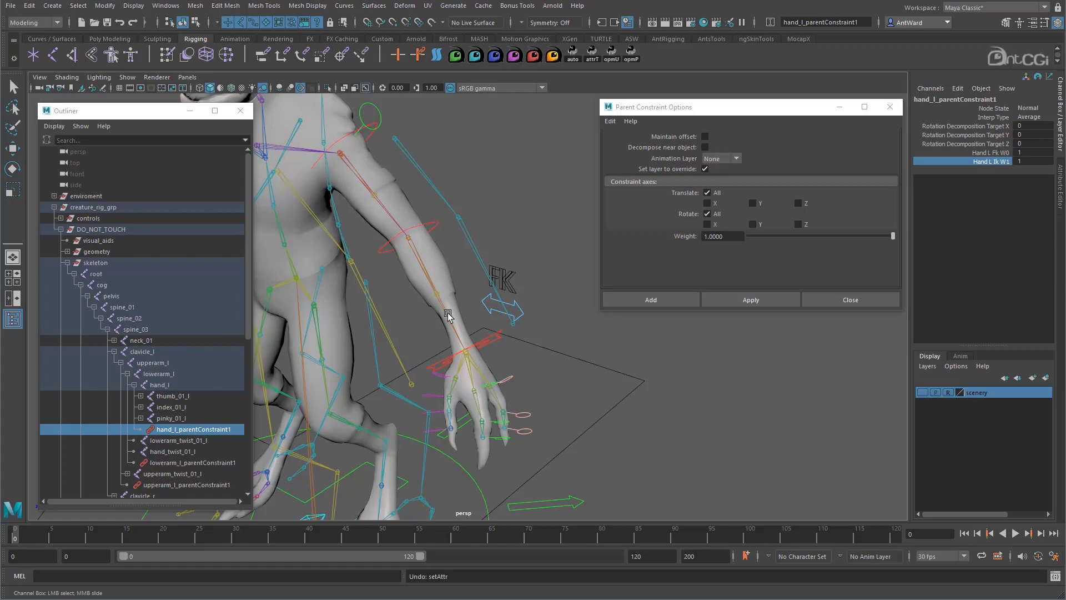
- Close the Parent Constraint options, and open the Node Editor with an empty graph
alt+drag(426, 354, 626, 365)
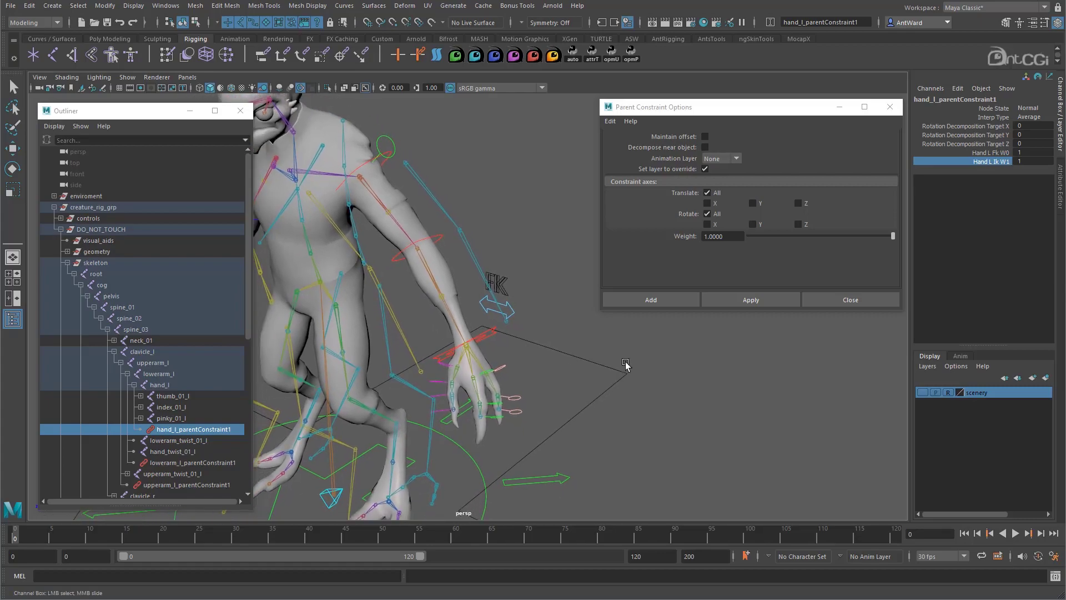
click(838, 297)
alt+drag(556, 281, 541, 280)
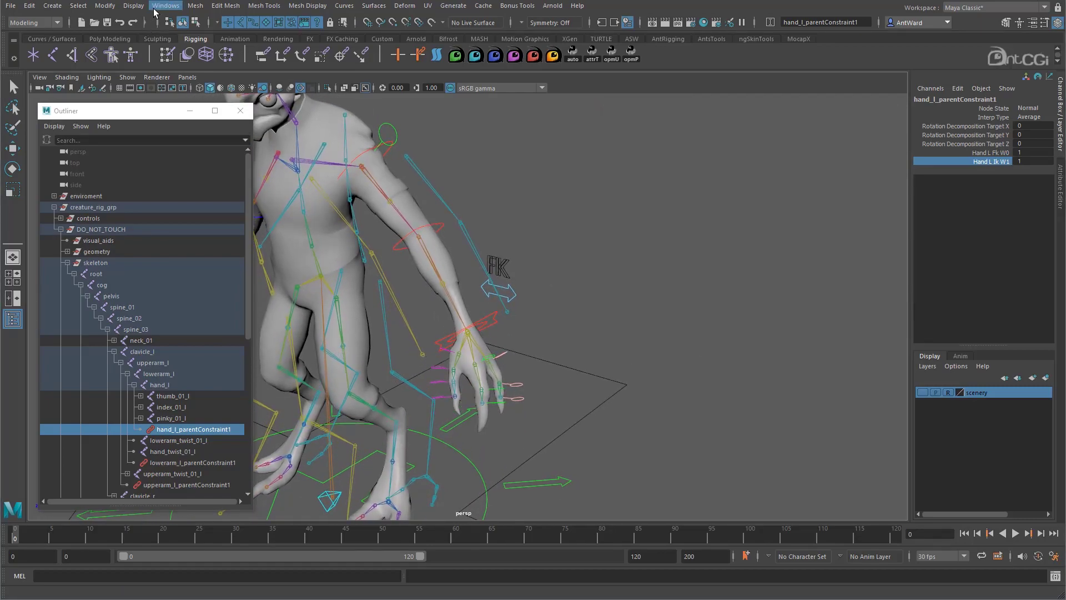
click(166, 6)
click(198, 150)
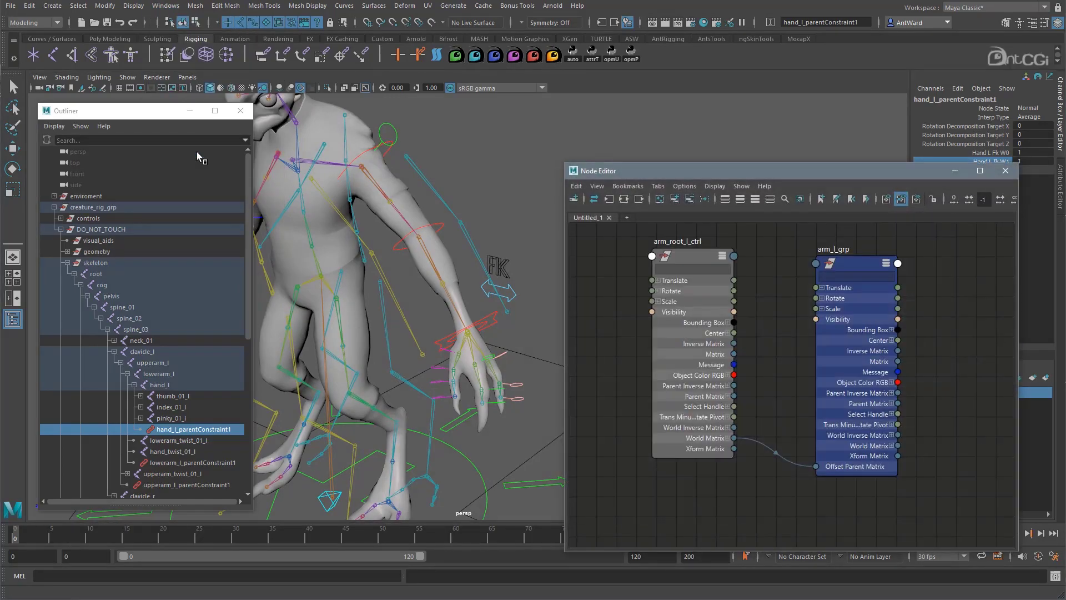
click(659, 200)
alt+drag(378, 316, 393, 321)
- Select the arm_l_ctrl control and scrub its IK FK Switch attribute to check its range
click(488, 297)
key(w)
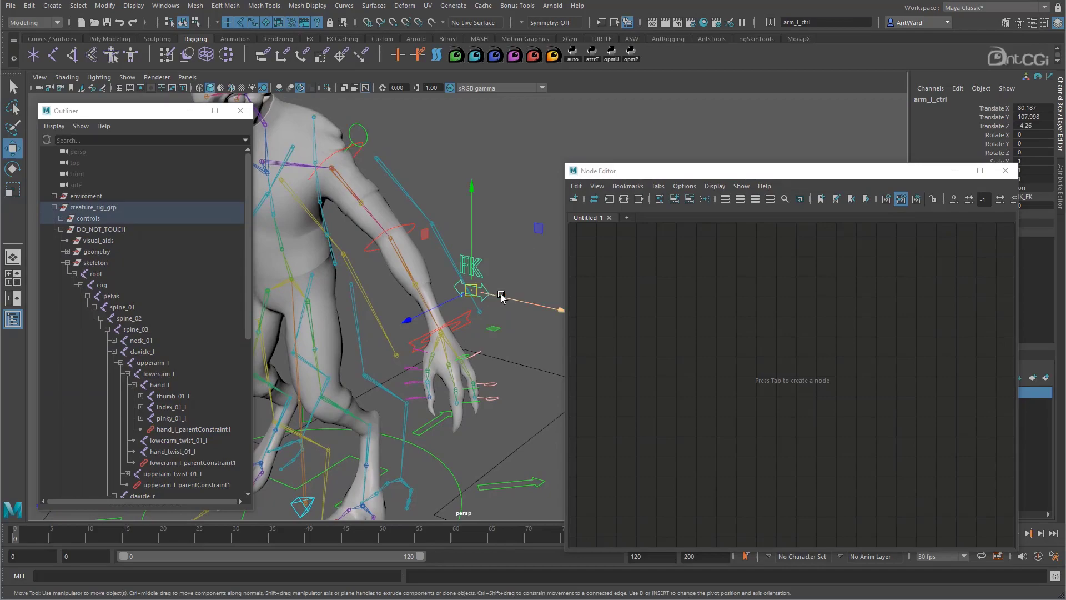
drag(895, 178, 837, 176)
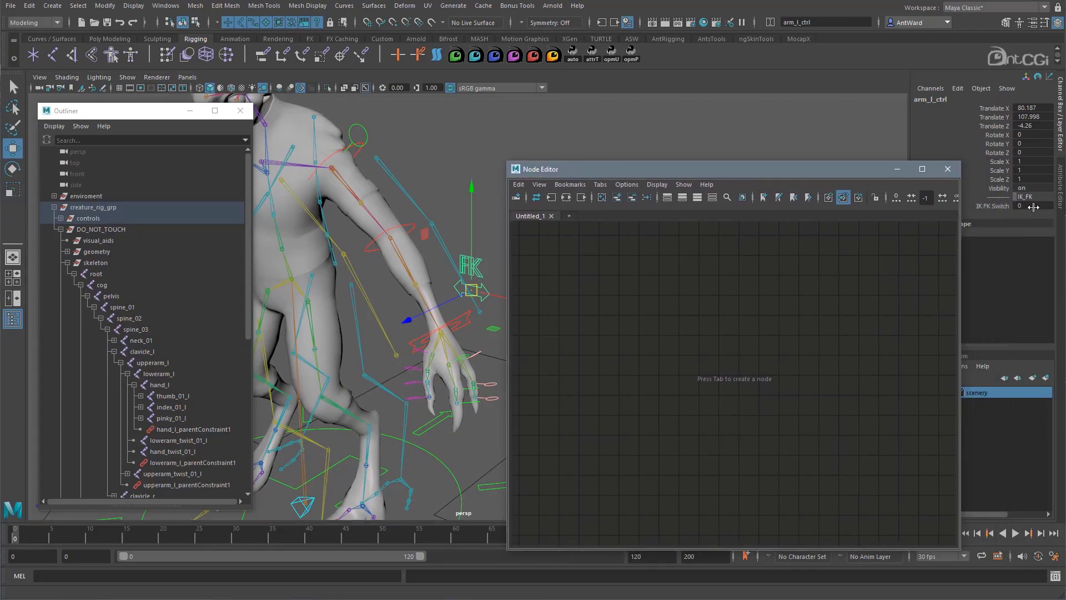
click(1001, 208)
middle_drag(1023, 206, 795, 140)
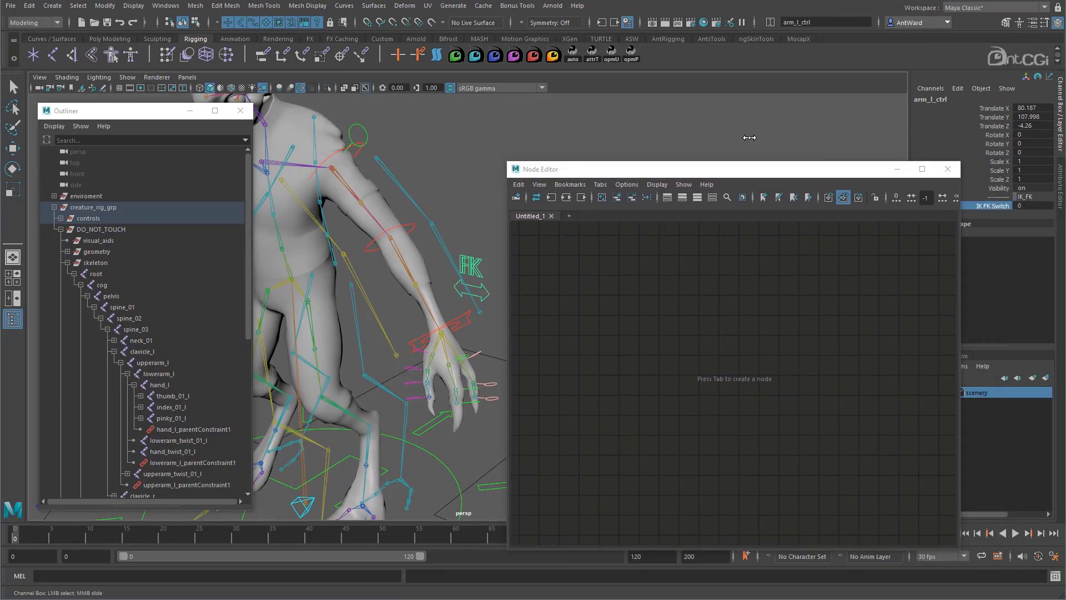
drag(794, 171, 831, 155)
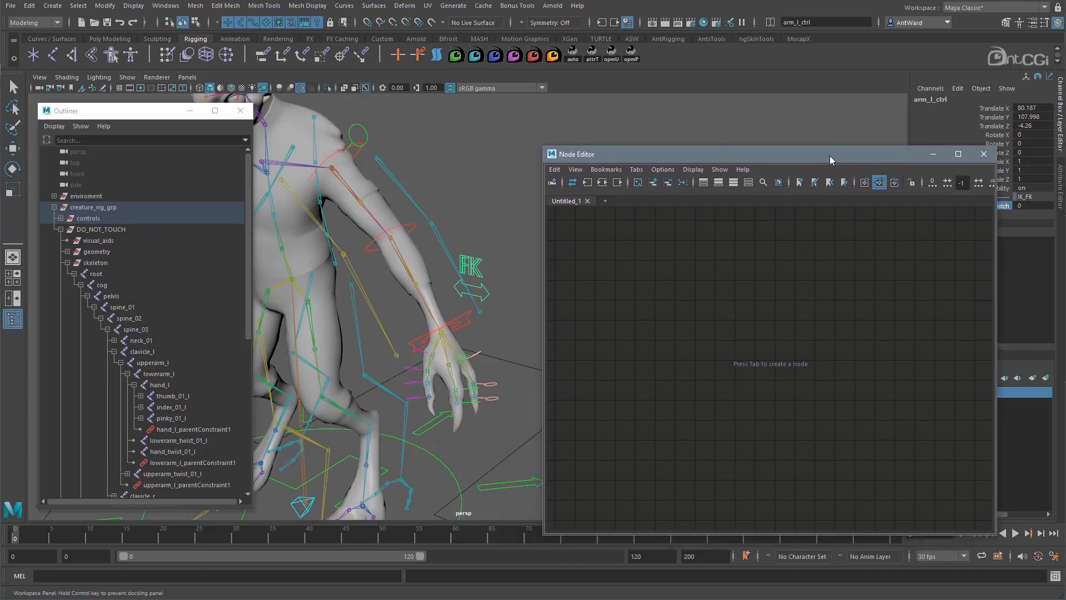
- Add arm_l_ctrl to the empty node graph and show its full attribute list, including IK FK Switch
click(654, 181)
click(754, 412)
click(669, 183)
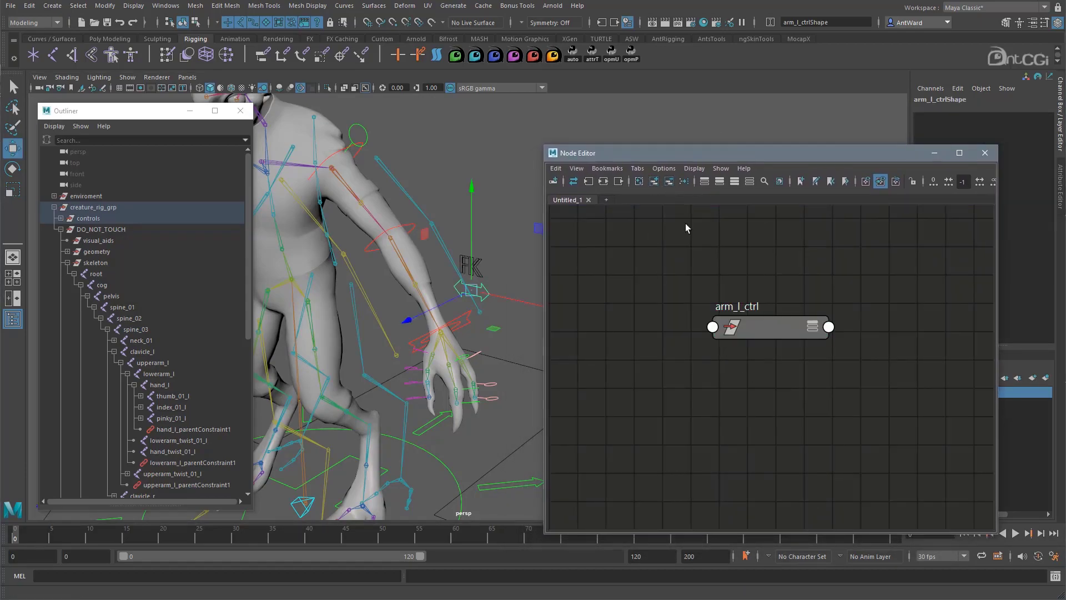
click(761, 328)
drag(761, 328, 634, 248)
key(3)
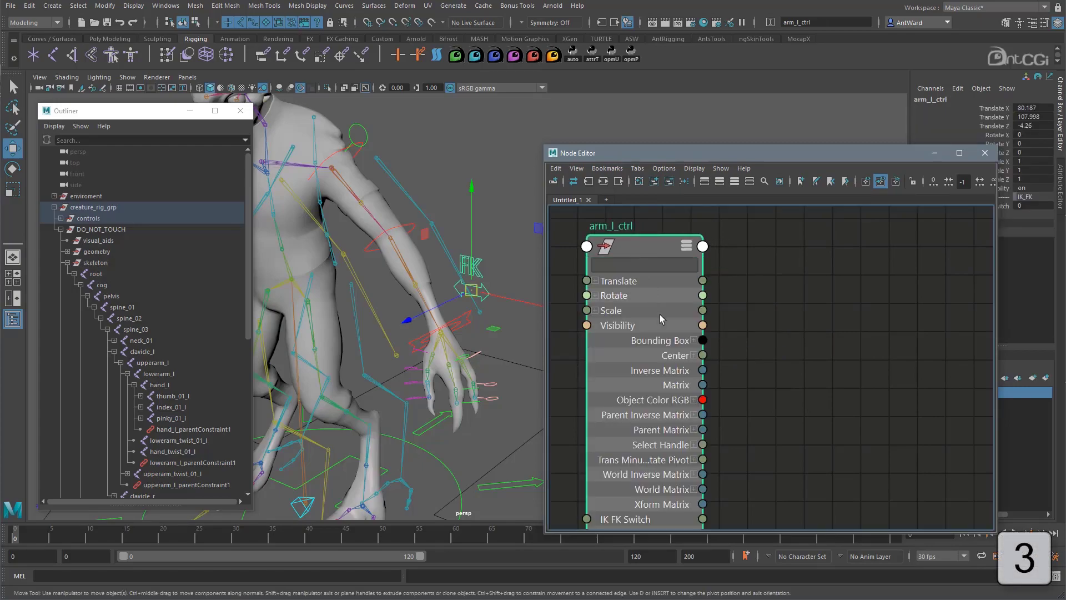
- Add the hand_l, lowerarm_l and upperarm_l parent constraint nodes to the graph beside arm_l_ctrl
click(215, 428)
ctrl+click(218, 462)
ctrl+click(213, 485)
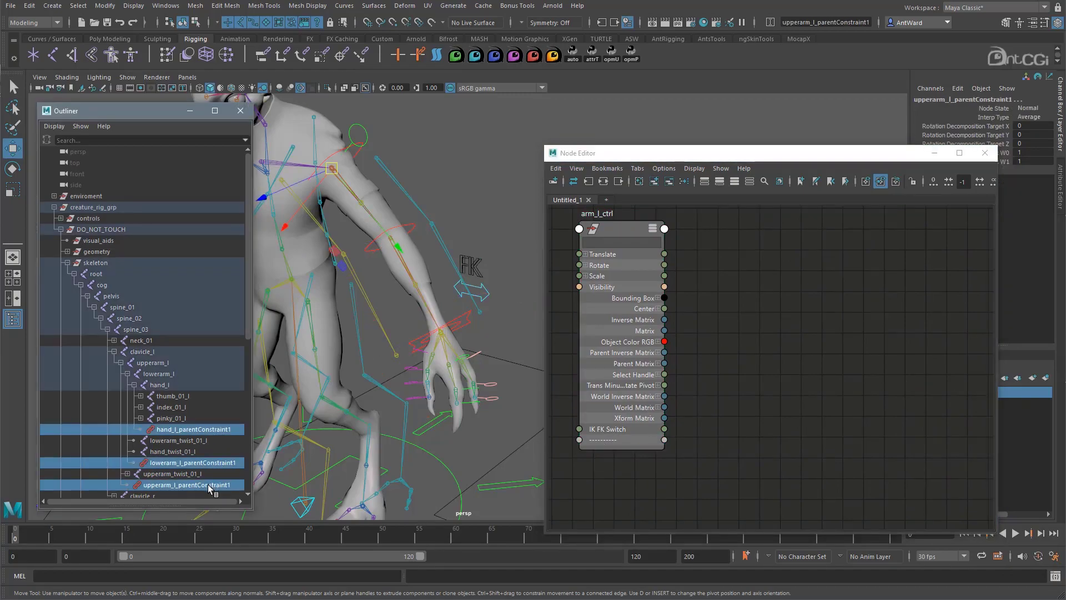
middle_drag(804, 268, 804, 268)
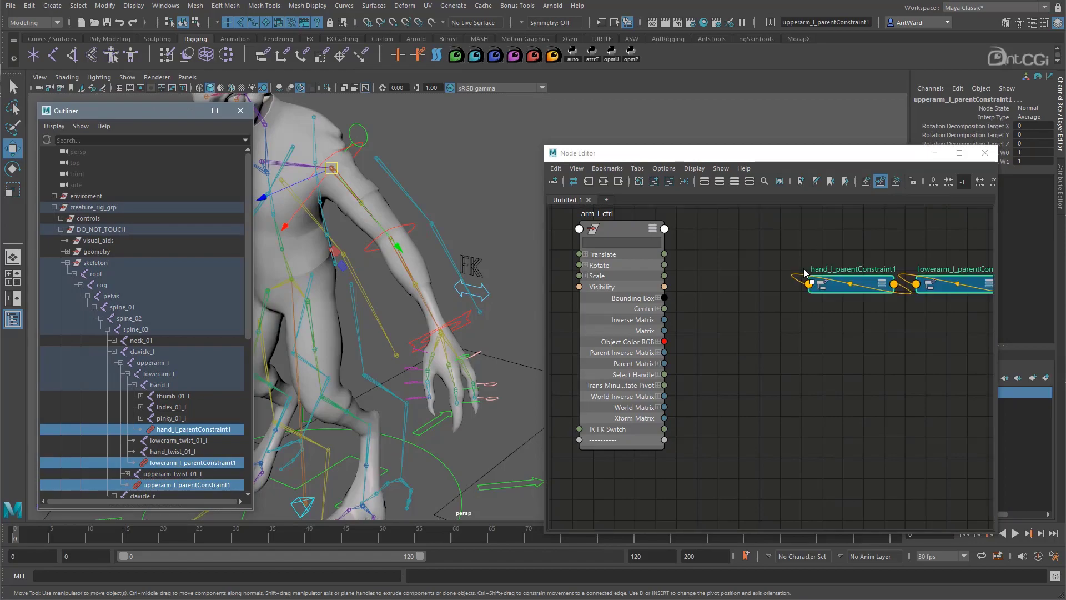
key(f)
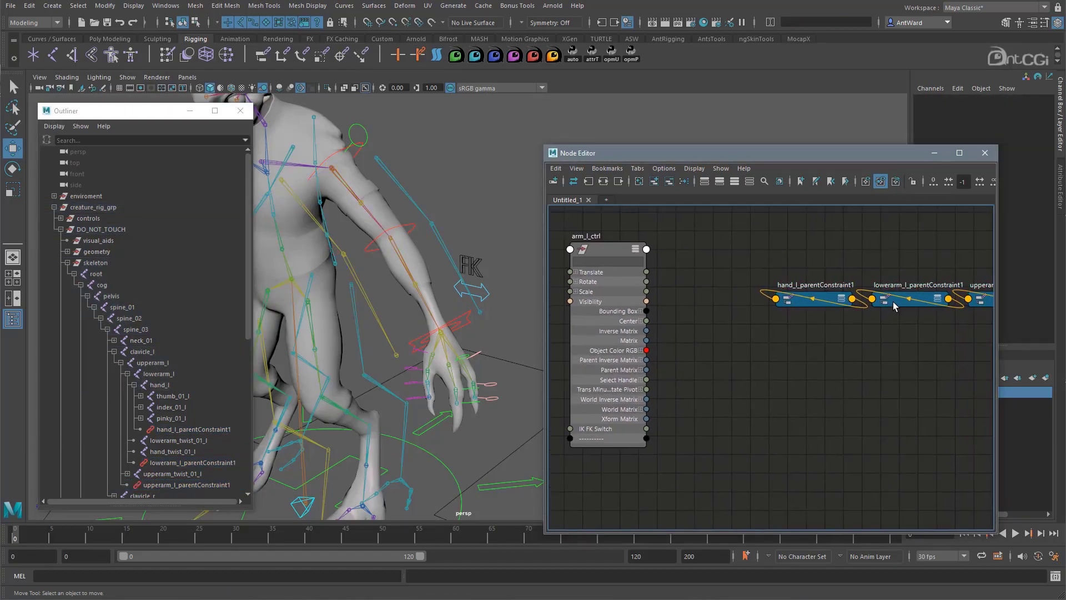
- Stack the three parent constraint nodes in a vertical column, with hand_l above lowerarm_l and upperarm_l
drag(893, 302, 797, 337)
click(987, 308)
drag(987, 308, 794, 379)
drag(750, 265, 823, 346)
scroll(833, 377, up, 1)
click(739, 386)
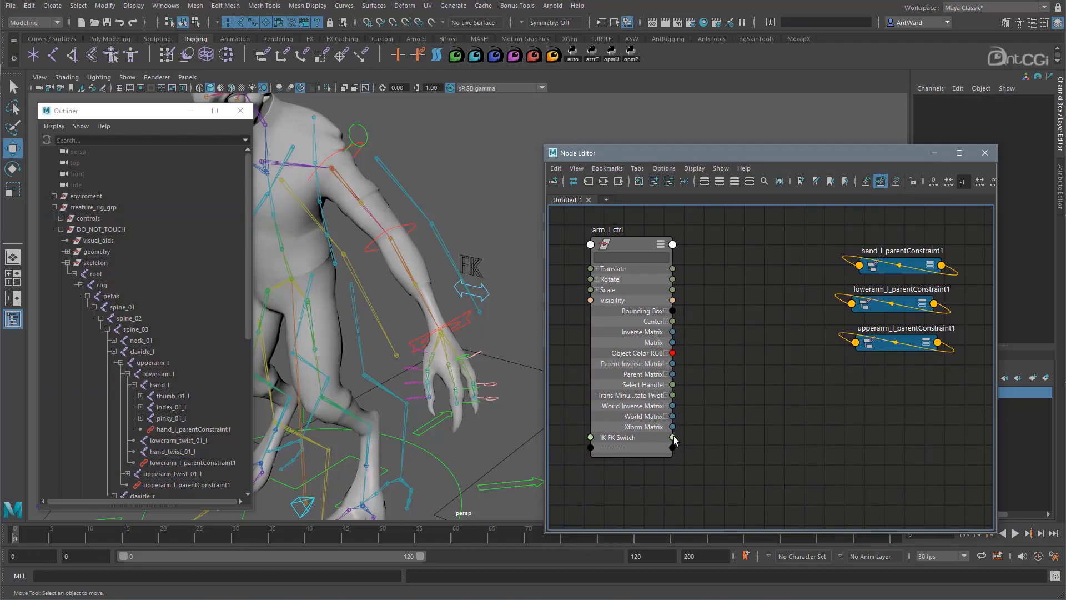
- Connect arm_l_ctrl's IK FK Switch to Hand L Fk W0, Lowerarm L Fk W0 and Upperarm L Fk W0 on the parent constraints
drag(703, 431, 860, 266)
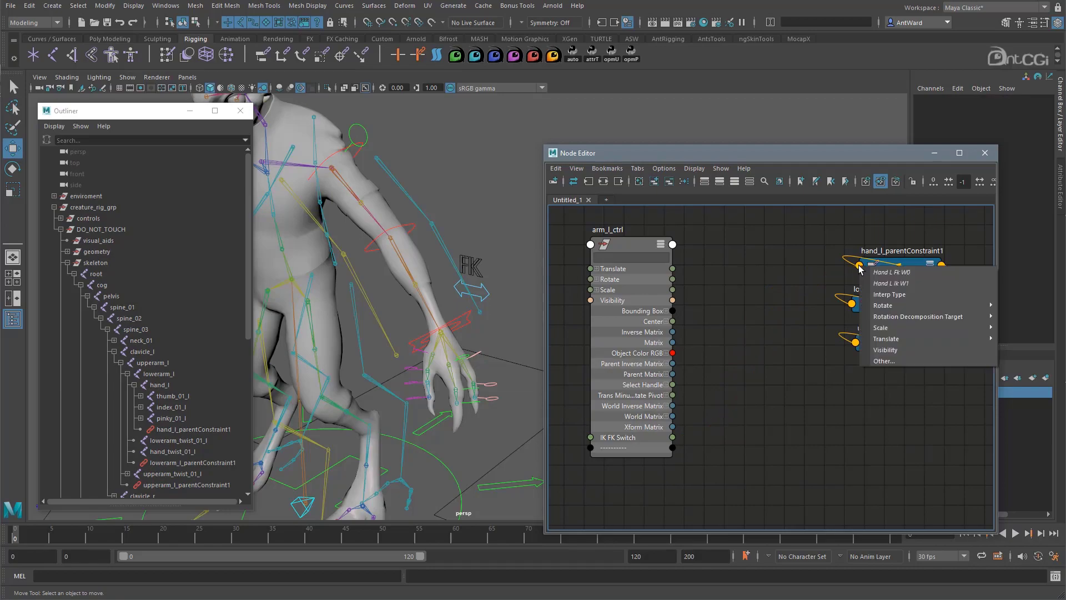
click(904, 274)
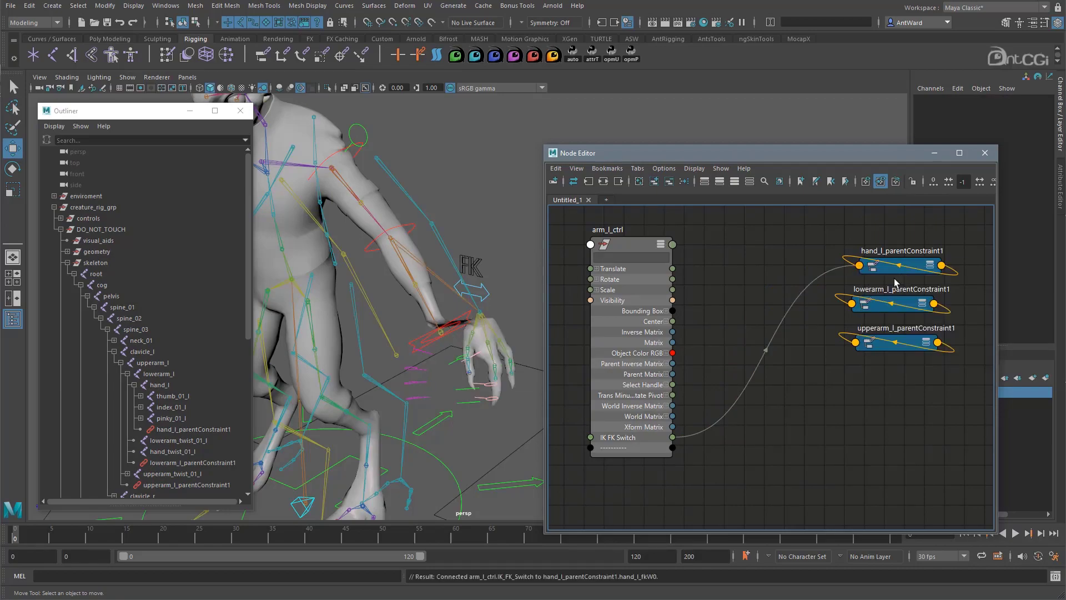
drag(673, 439, 853, 305)
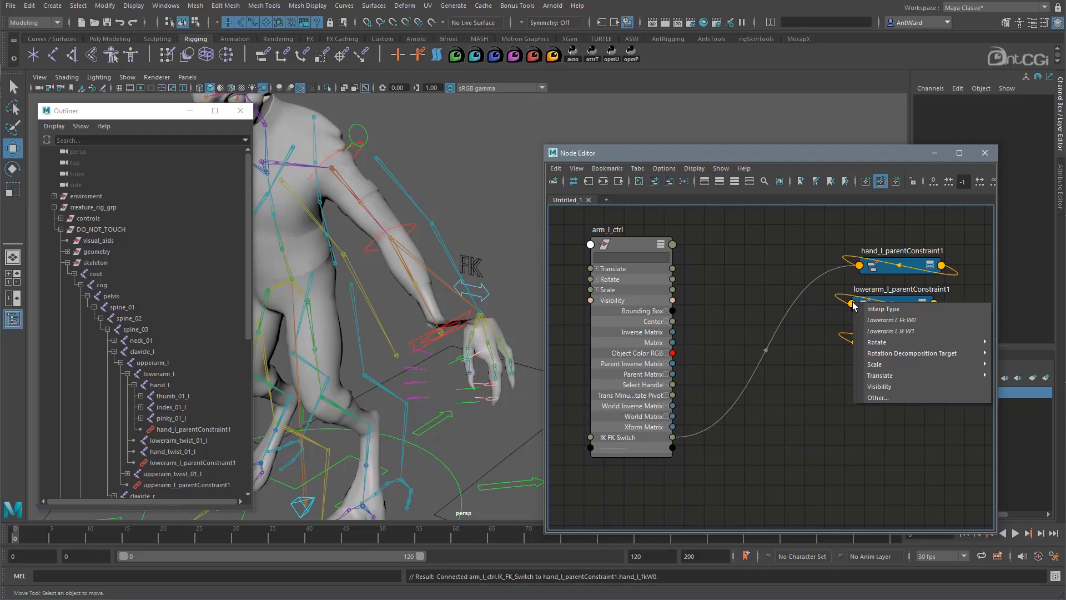
click(883, 321)
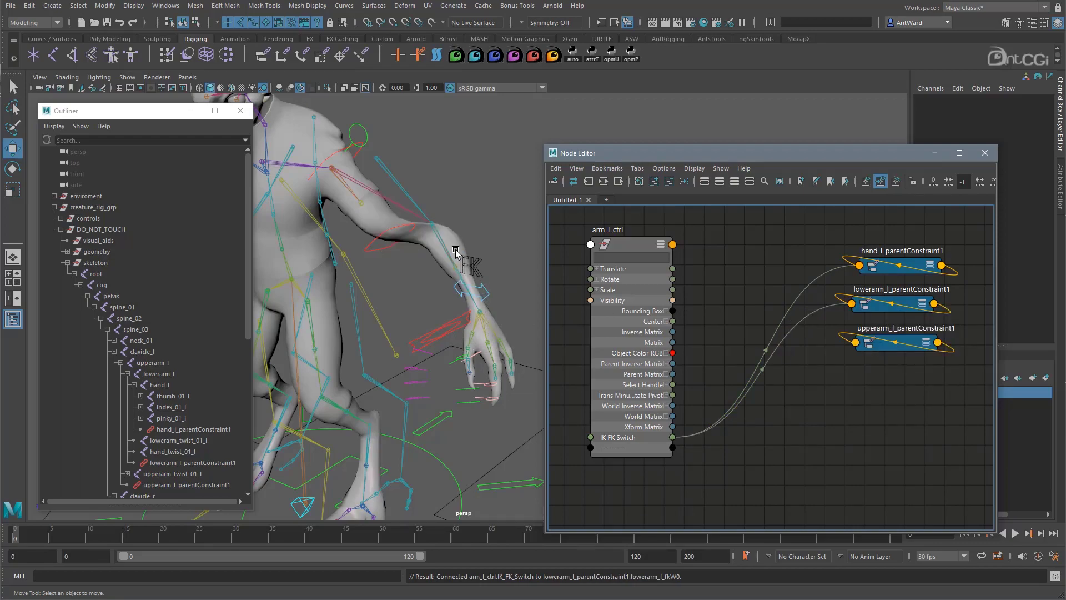
drag(673, 439, 855, 343)
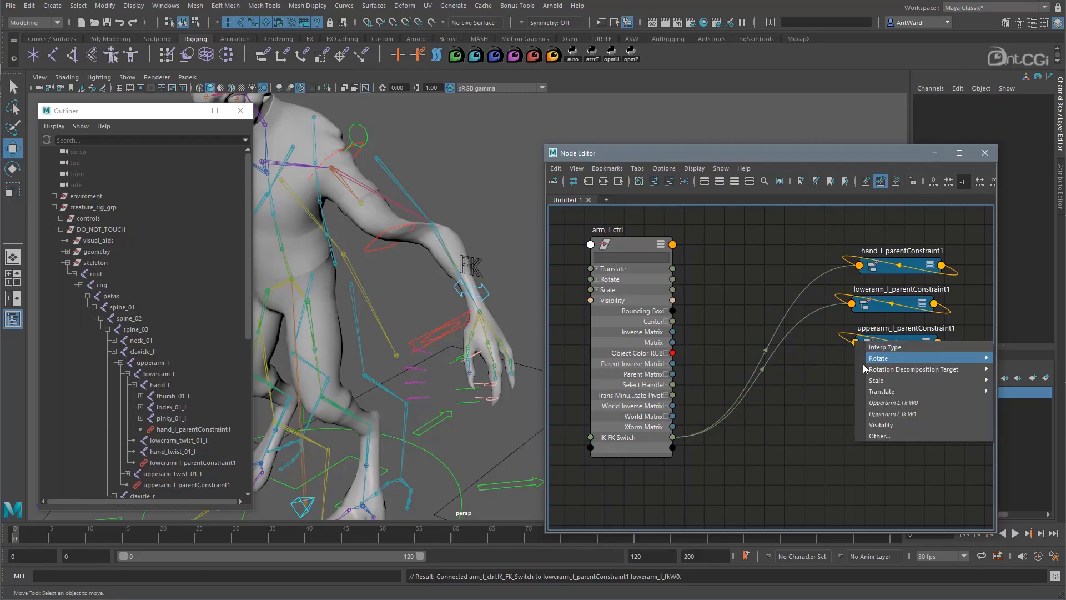
click(901, 403)
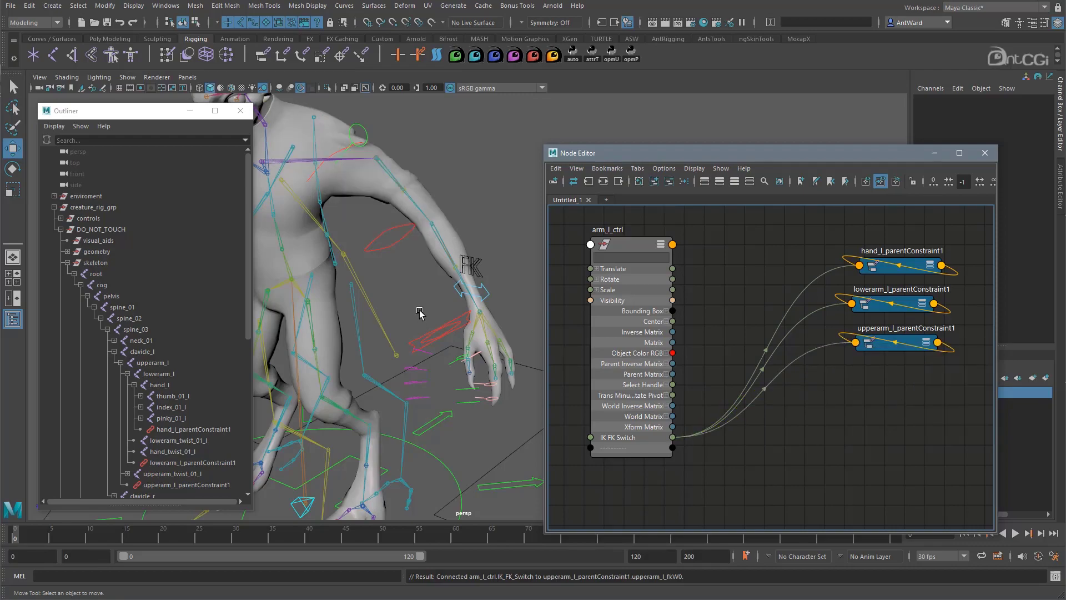
- Set arm_l_ctrl's IK FK Switch to 1 to test the FK weight connections
click(491, 299)
click(1003, 206)
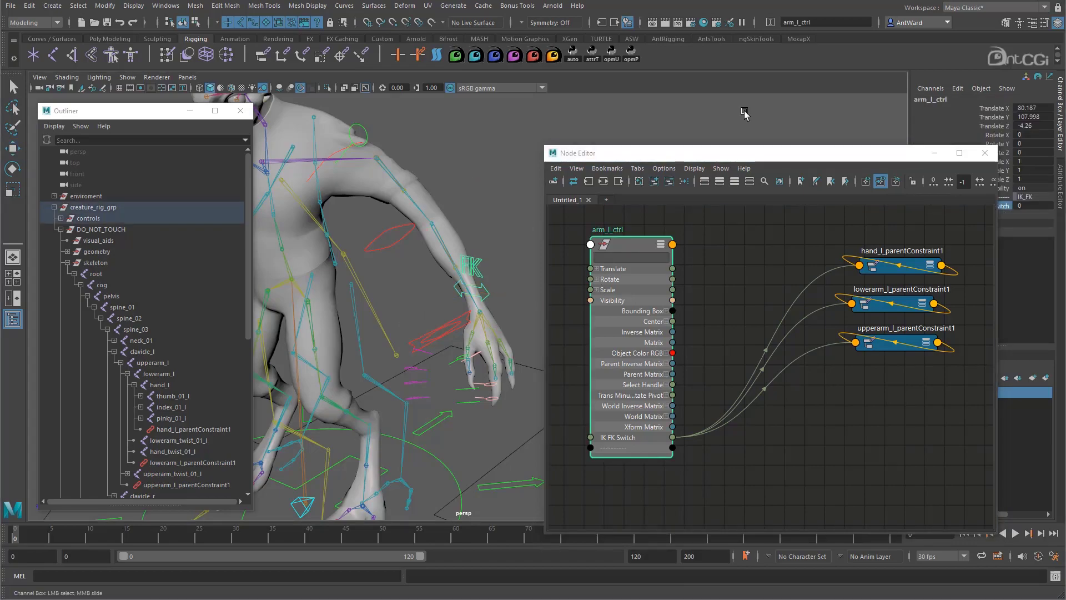
middle_drag(744, 110, 762, 110)
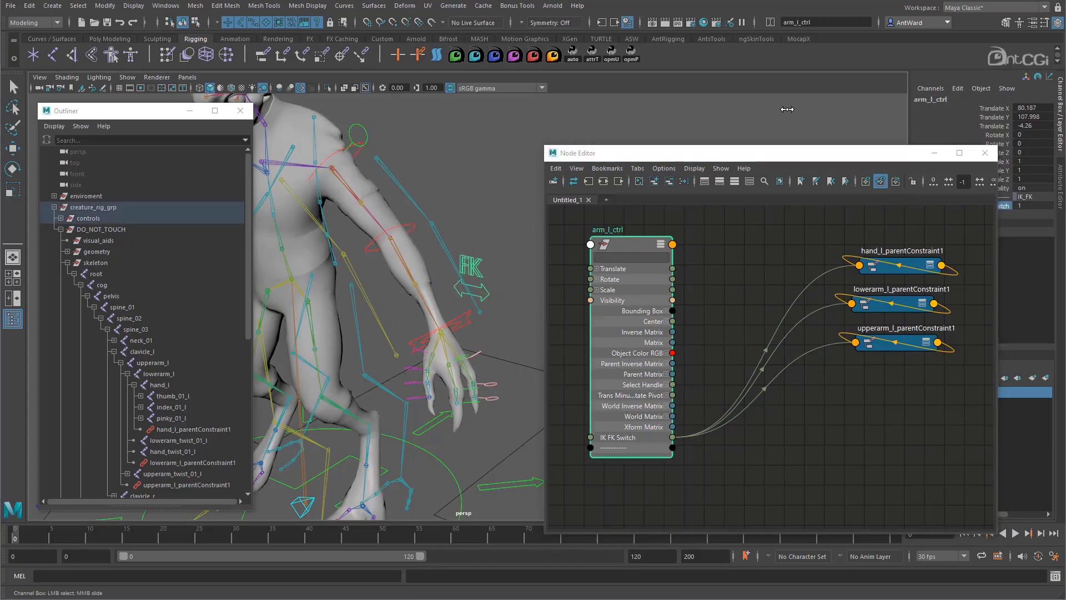
- Examine the Hand L Fk W0 and Hand L Ik W1 weights on hand_l_parentConstraint1
click(886, 272)
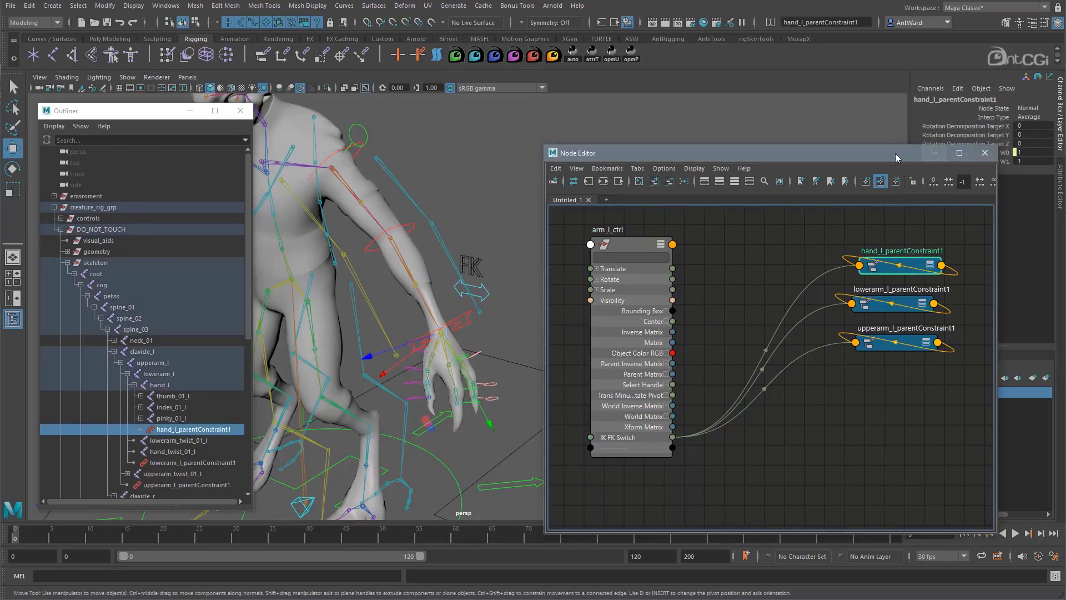
drag(896, 154, 822, 149)
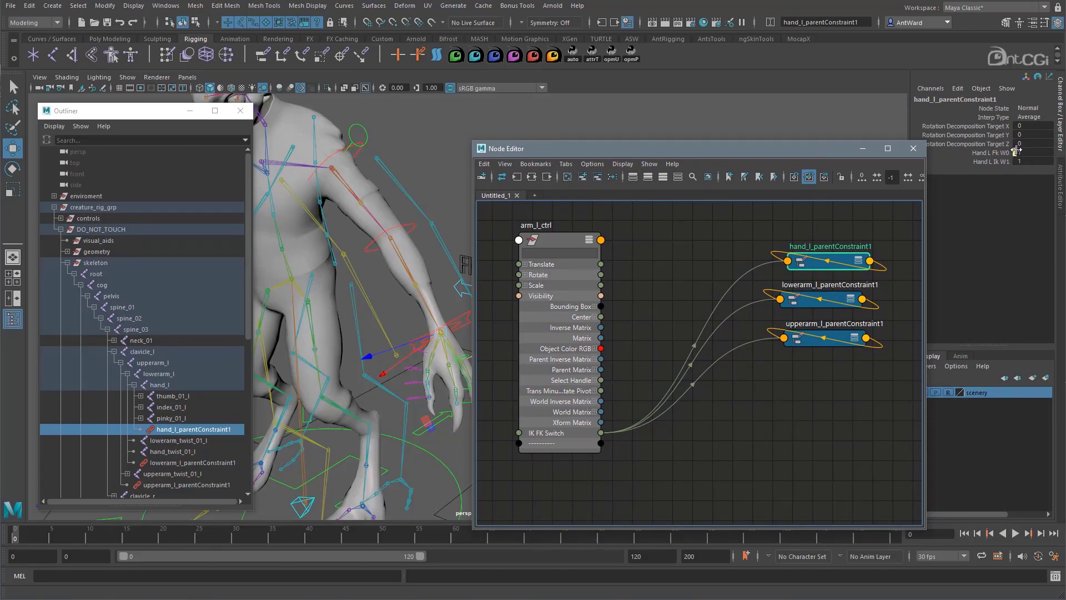
drag(831, 152, 906, 150)
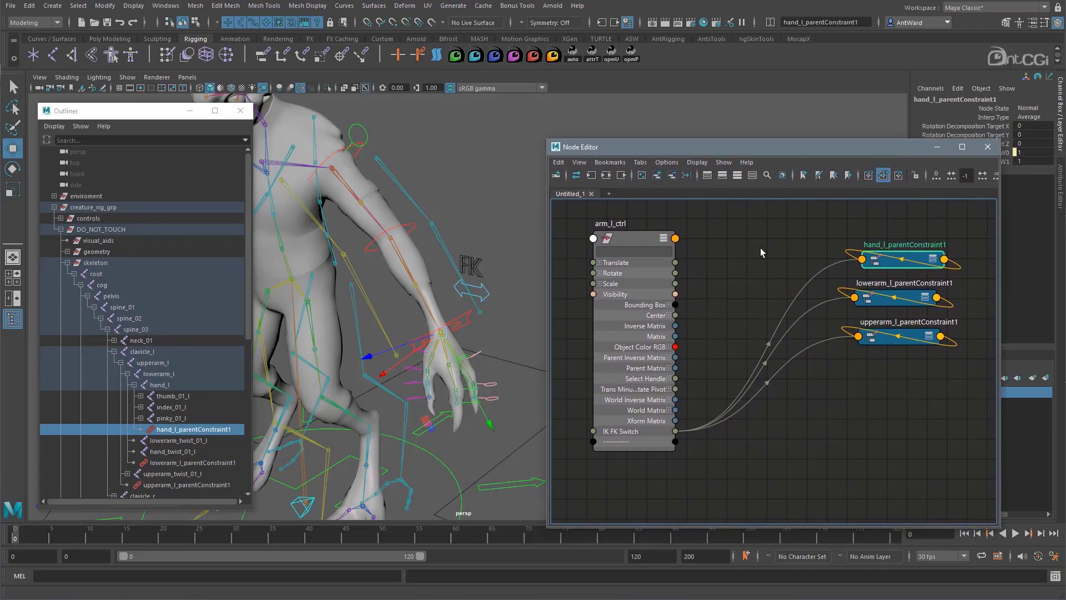
- Create a reverse node between arm_l_ctrl and the constraints, and expand its Input and Output attributes
click(746, 257)
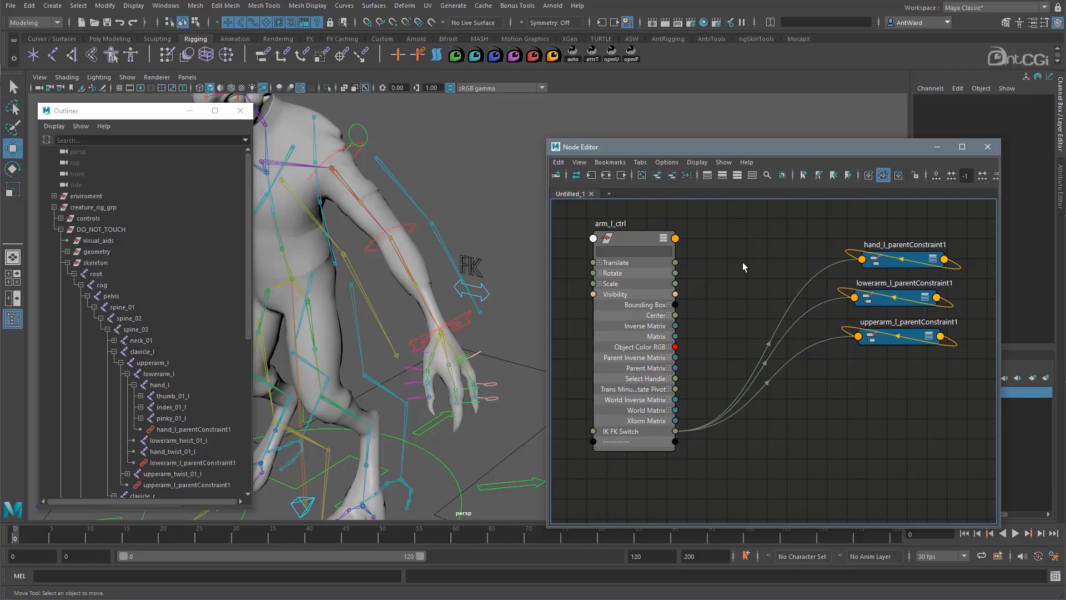
key(Tab)
text(reverse)
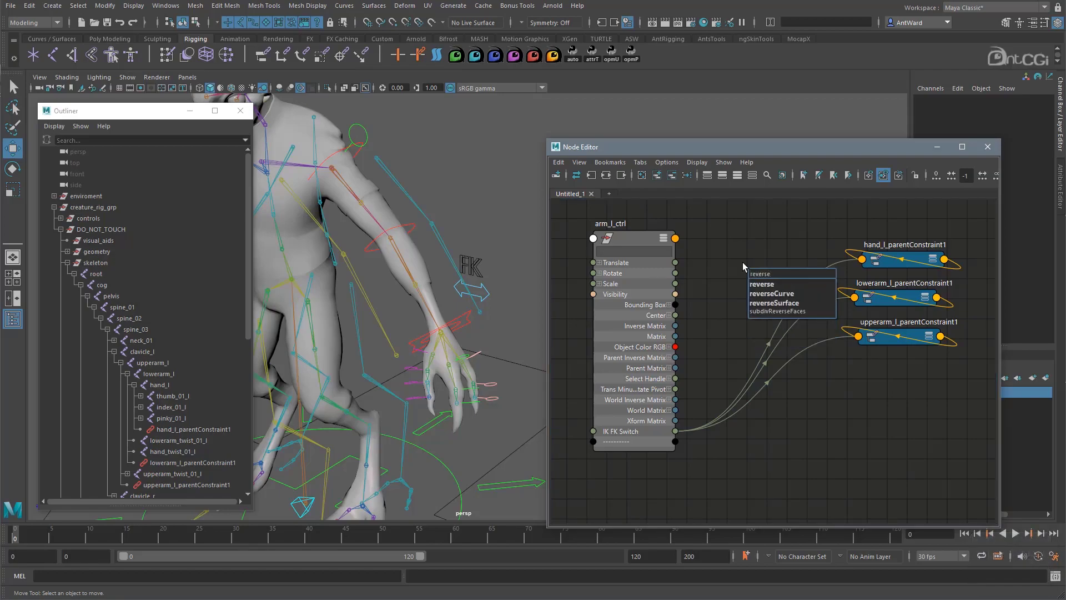
click(764, 284)
drag(773, 279, 764, 268)
key(3)
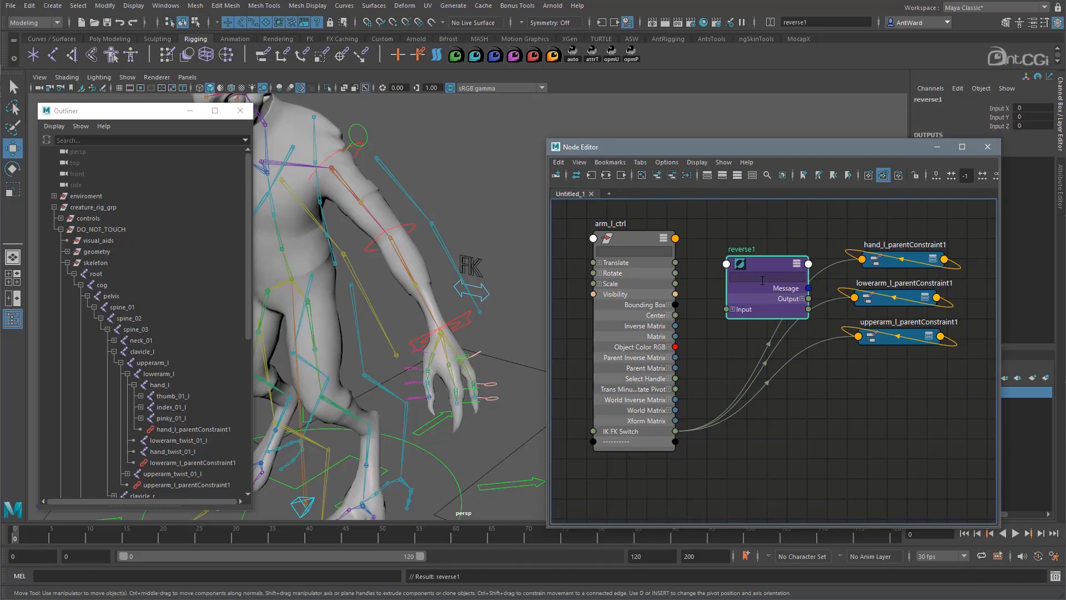
click(733, 309)
click(801, 298)
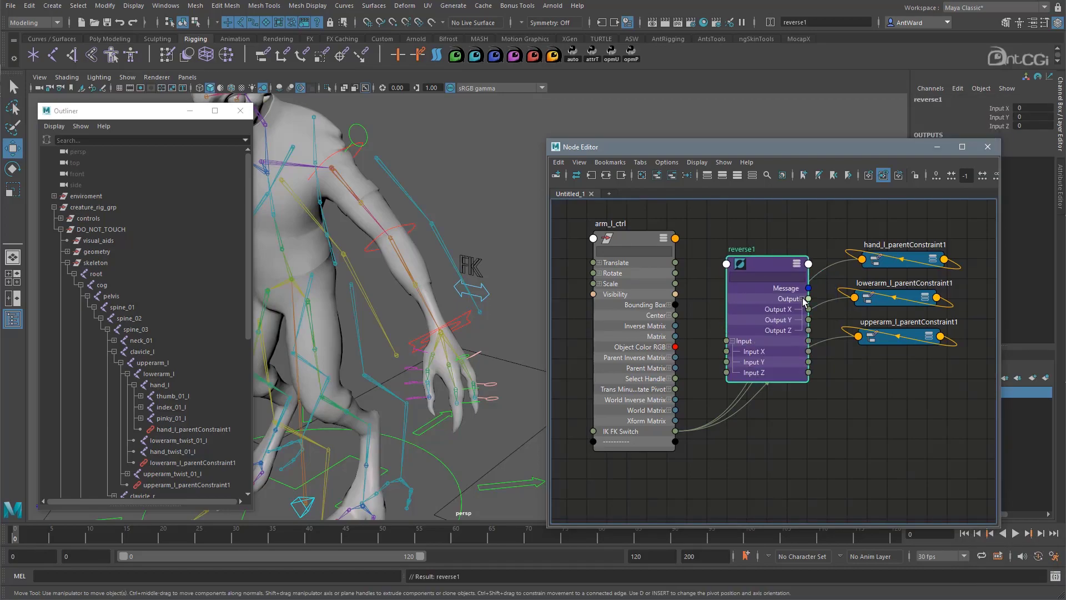
- Rename the reverse node arm_ikfk_reverse and connect arm_l_ctrl's IK FK Switch to its Input X
double_click(741, 249)
text(a)
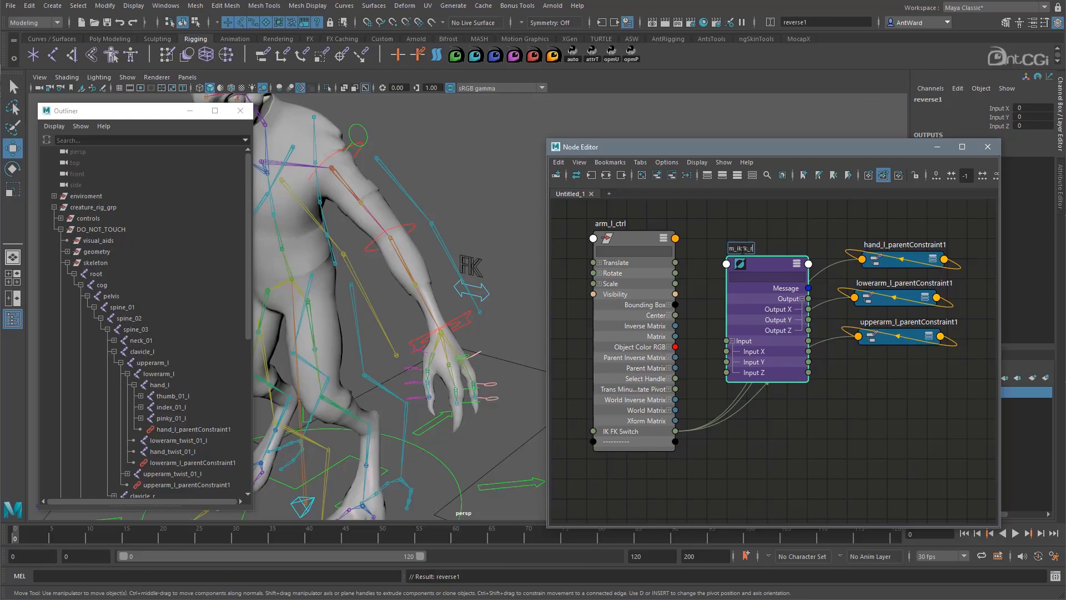
text(evers)
key(Return)
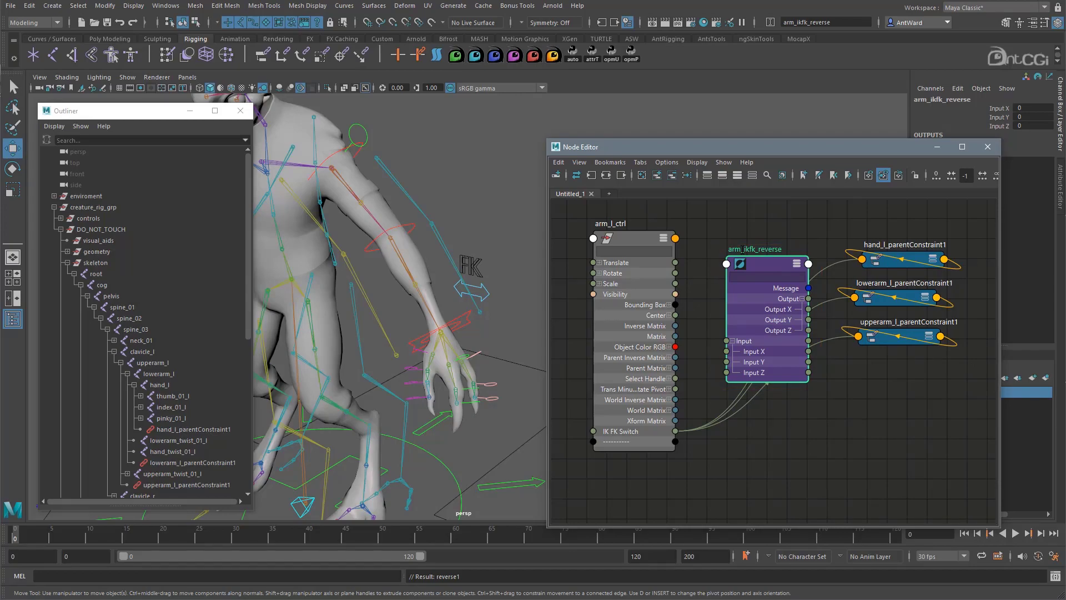
drag(676, 432, 728, 351)
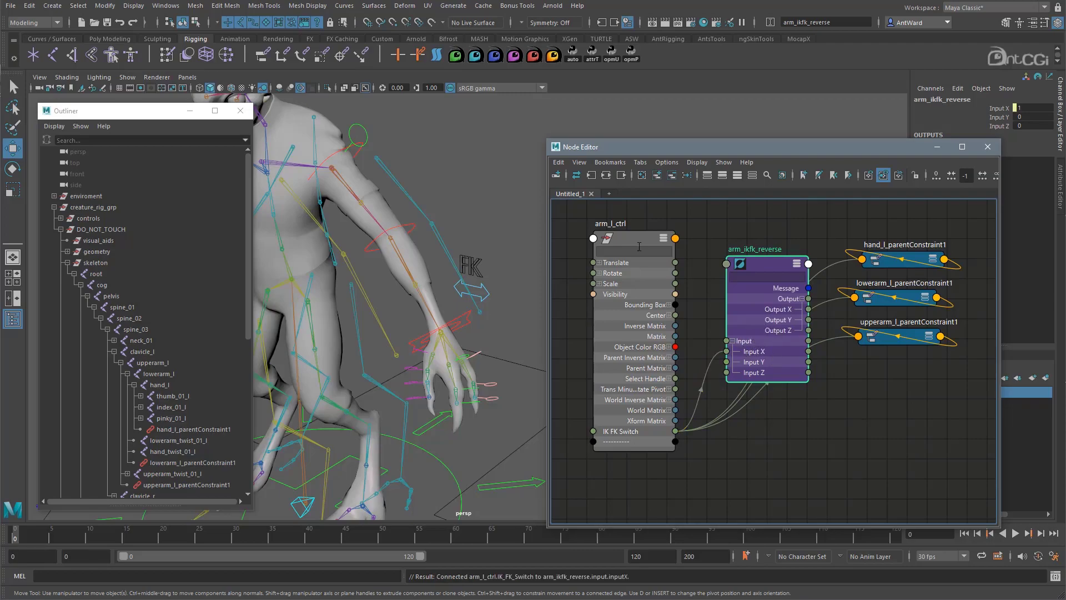
- Rearrange the graph so arm_ikfk_reverse sits above the three parent constraint nodes, beside arm_l_ctrl
drag(637, 239, 620, 242)
drag(752, 262, 742, 239)
shift+drag(895, 257, 912, 379)
key(ctrl+z)
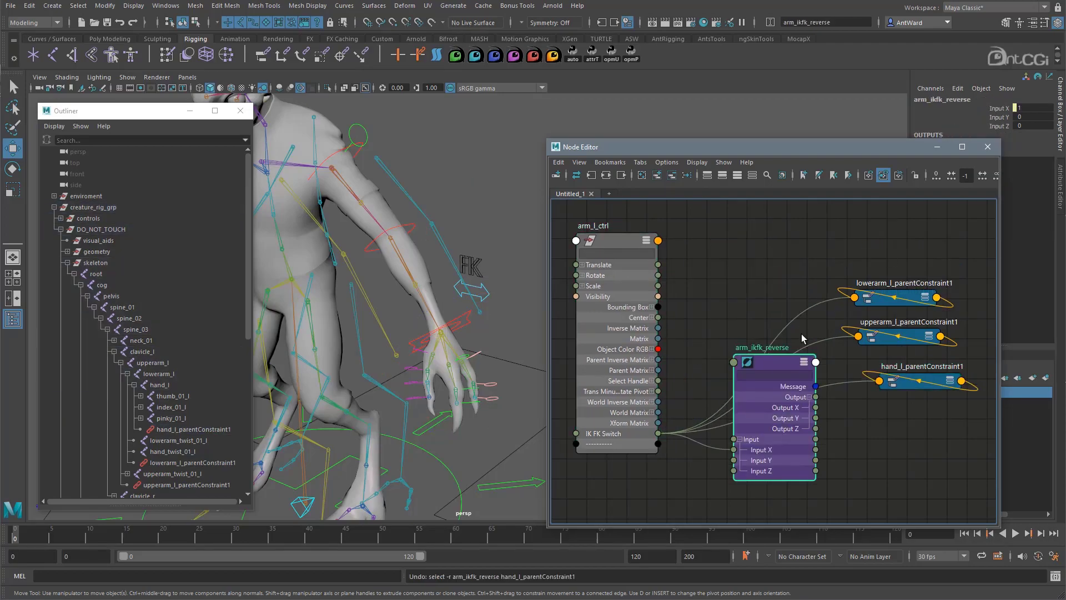
drag(777, 372, 753, 238)
drag(833, 275, 889, 463)
click(715, 421)
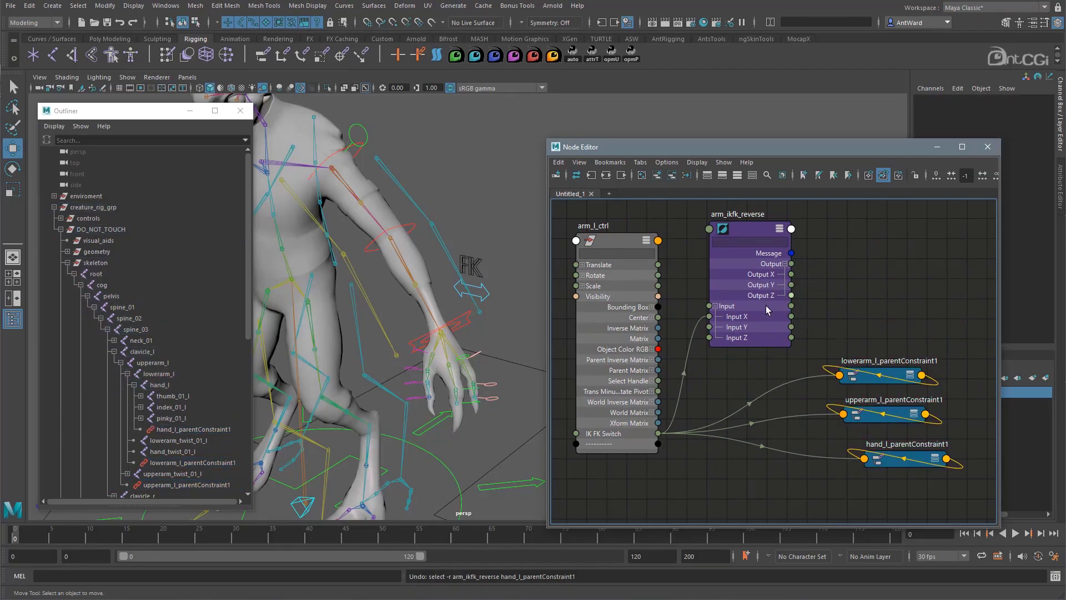
- Connect arm_ikfk_reverse's Output X to the Ik W1 weights of the lowerarm_l, upperarm_l and hand_l parent constraints
drag(803, 274, 841, 376)
click(872, 392)
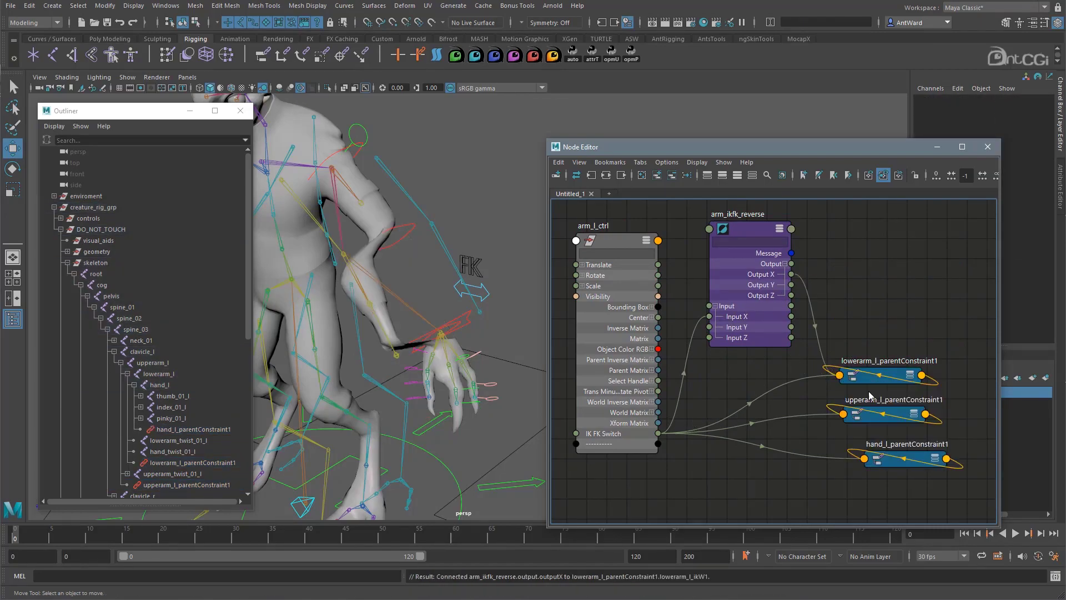
drag(792, 274, 844, 414)
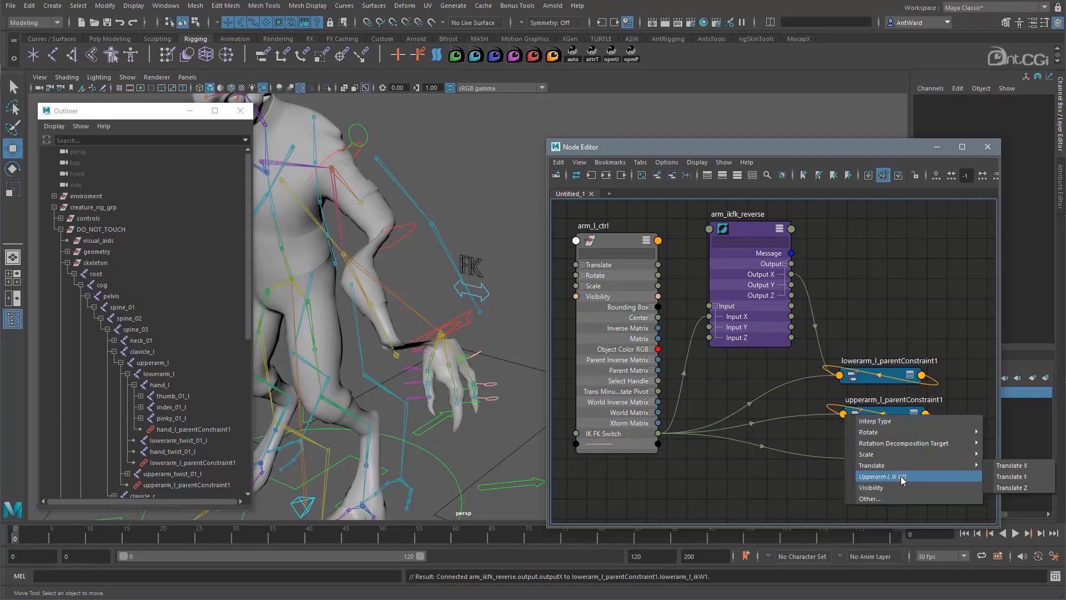
click(880, 476)
drag(792, 275, 864, 459)
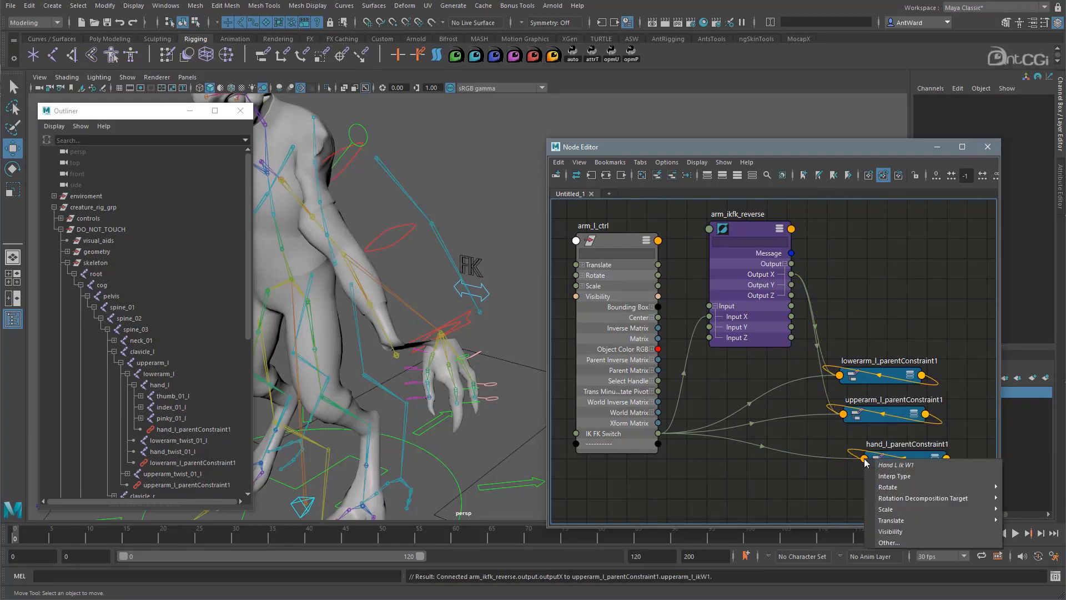
click(900, 468)
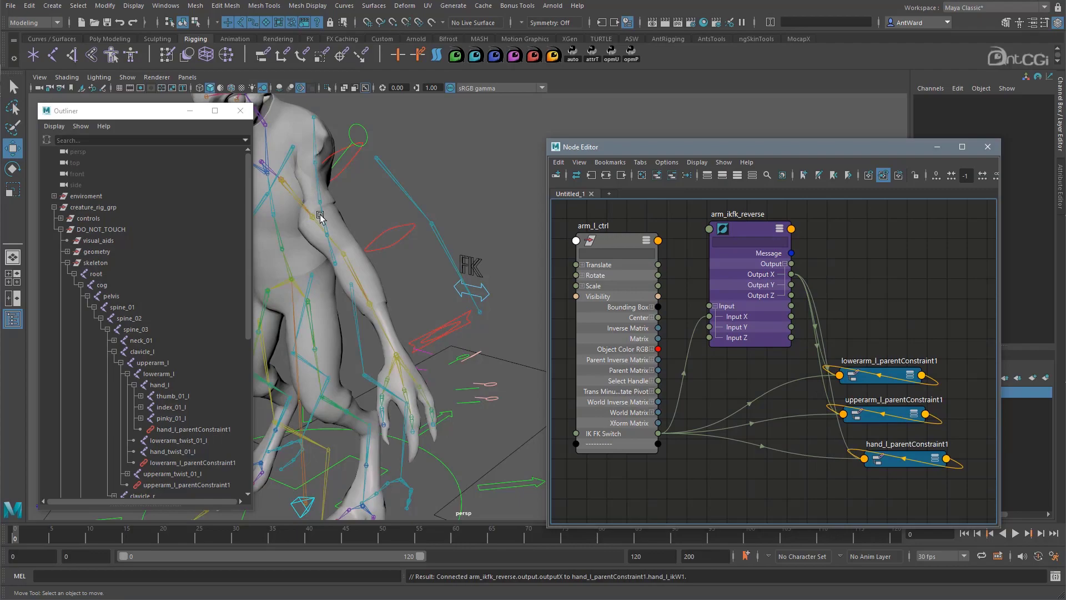
- Narrow the Node Editor to uncover the channel values, and test the left arm blend by scrubbing arm_l_ctrl's IK FK Switch
alt+drag(422, 271, 439, 265)
click(521, 280)
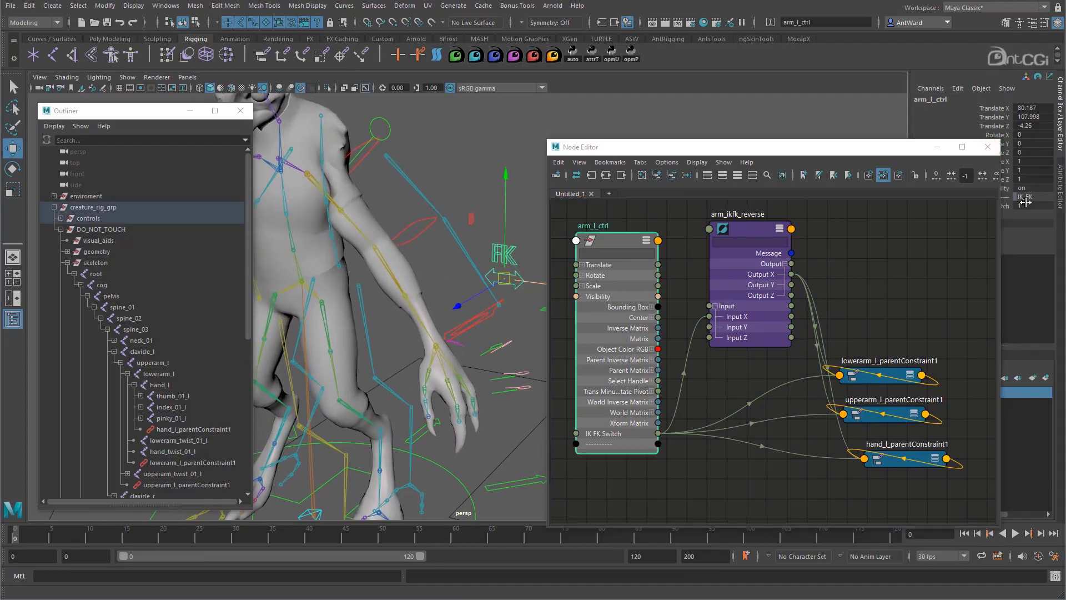
click(1006, 206)
drag(1001, 226, 962, 226)
mouse_move(502, 158)
middle_down()
mouse_move(492, 157)
mouse_move(503, 158)
middle_up()
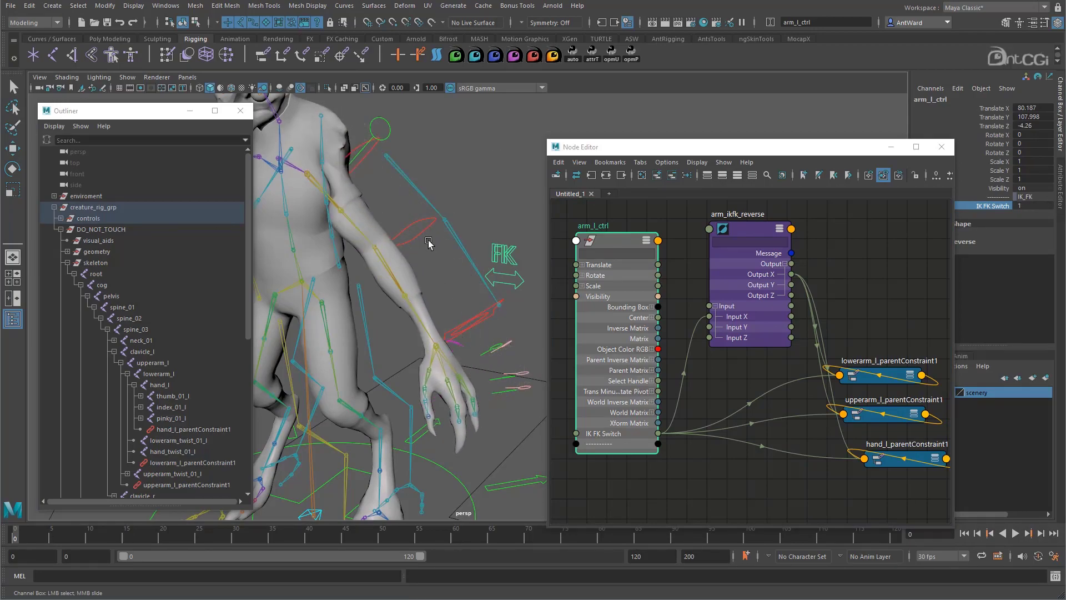
- Test the same left arm blend by scrubbing IK FK Switch from lowerarm_l_fk_ctrl
key(w)
click(413, 215)
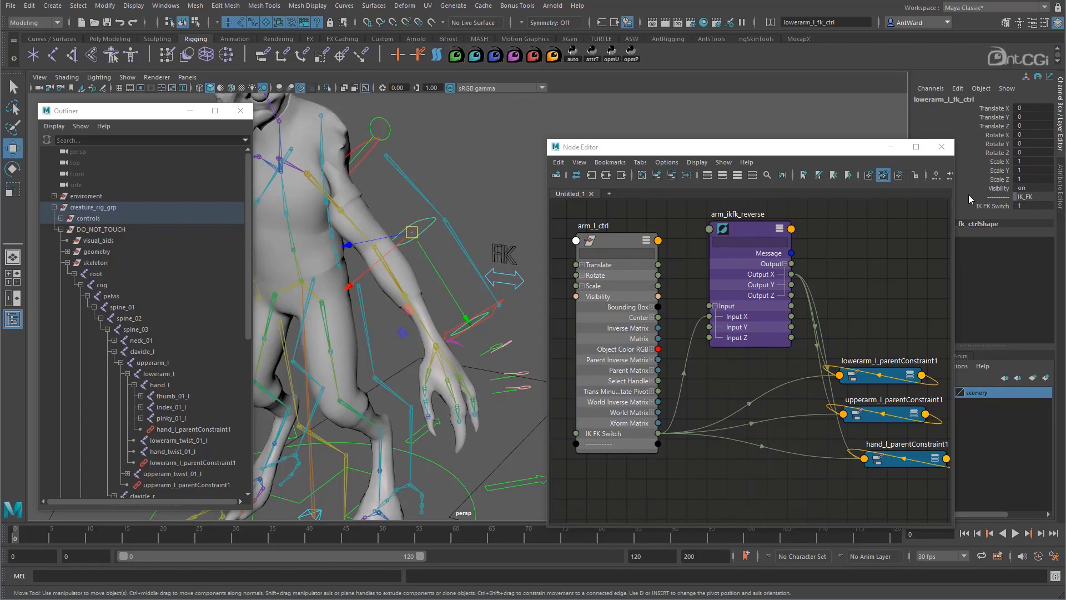
click(999, 206)
middle_drag(490, 134, 494, 136)
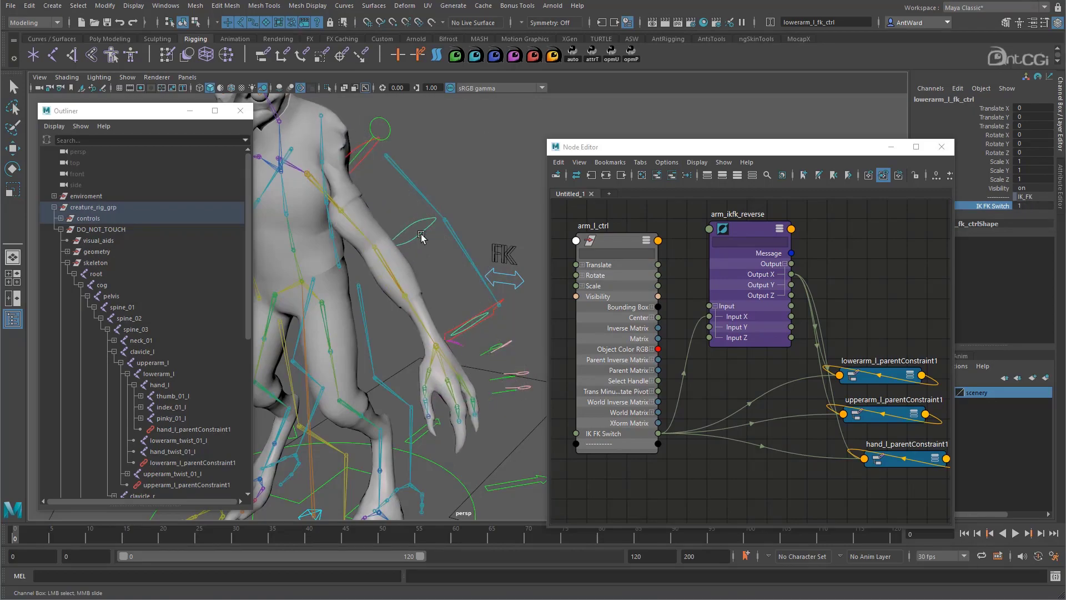
- Remove the lowerarm_l, upperarm_l and hand_l parent constraint nodes from the graph, keeping arm_l_ctrl and arm_ikfk_reverse
click(519, 282)
alt+middle_drag(501, 295, 475, 291)
alt+right_drag(847, 334, 790, 321)
alt+middle_drag(797, 317, 745, 309)
drag(813, 308, 883, 470)
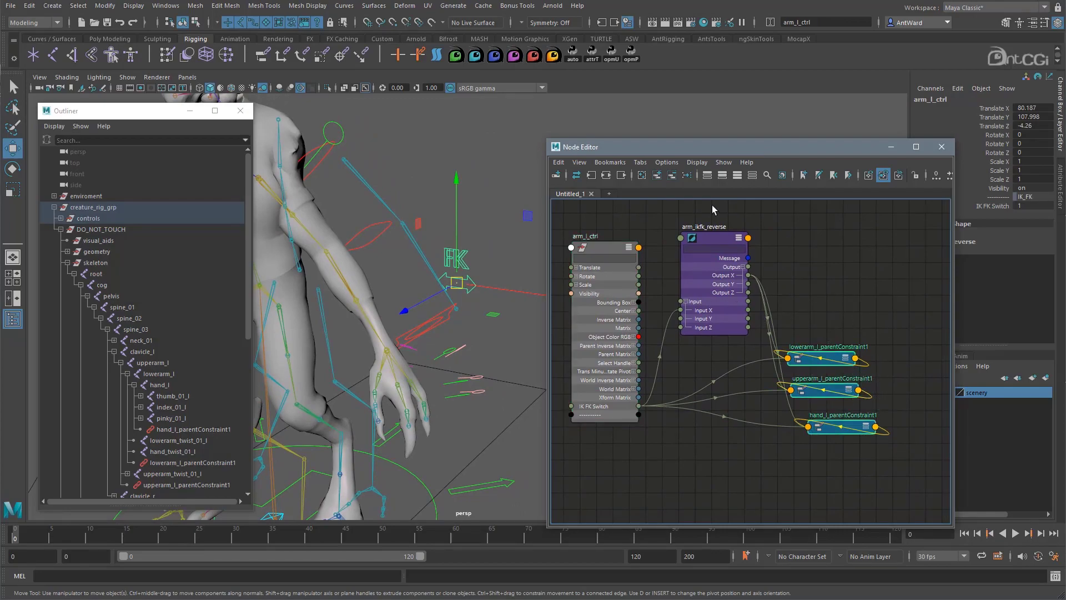
click(671, 175)
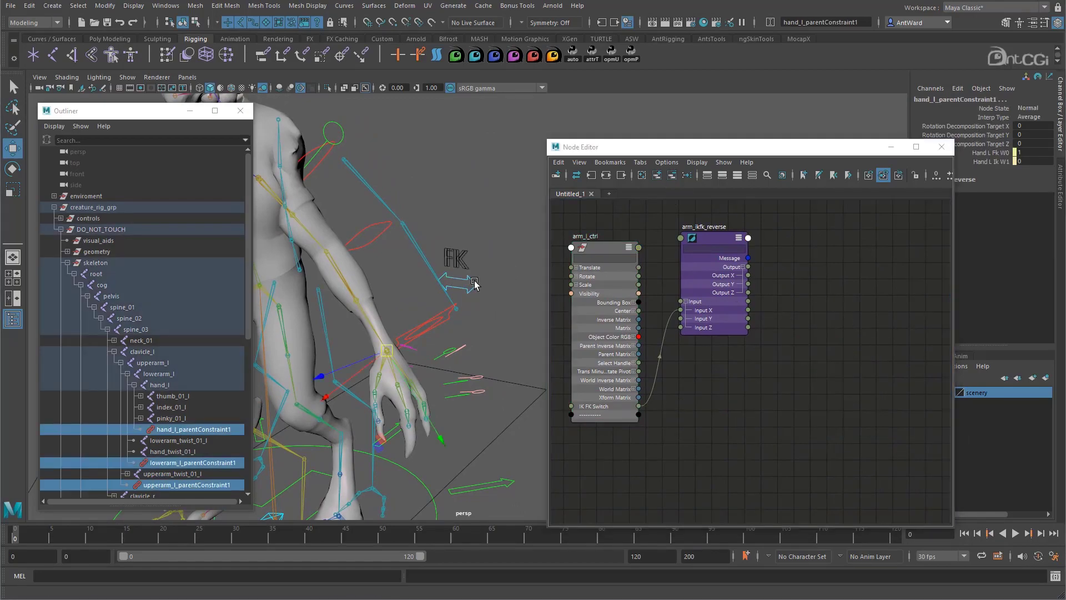
- Find arm_l_ctrl in the Outliner and add its child curves IK_K, IK_I, FK_K and FK_F to the node graph
click(475, 284)
right_click(125, 286)
click(142, 313)
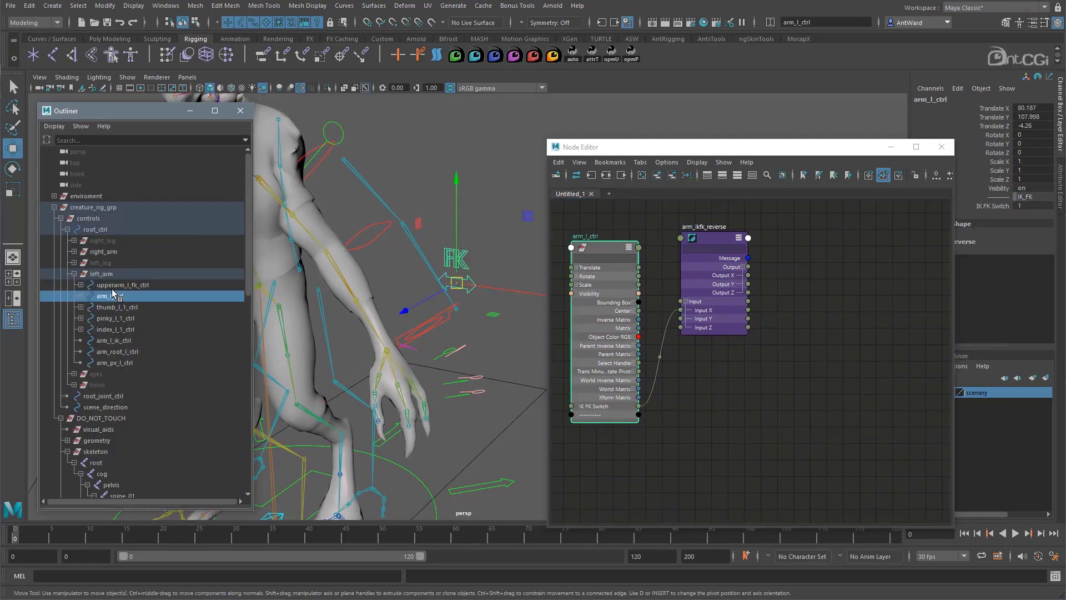
click(80, 295)
drag(109, 307, 135, 337)
click(657, 175)
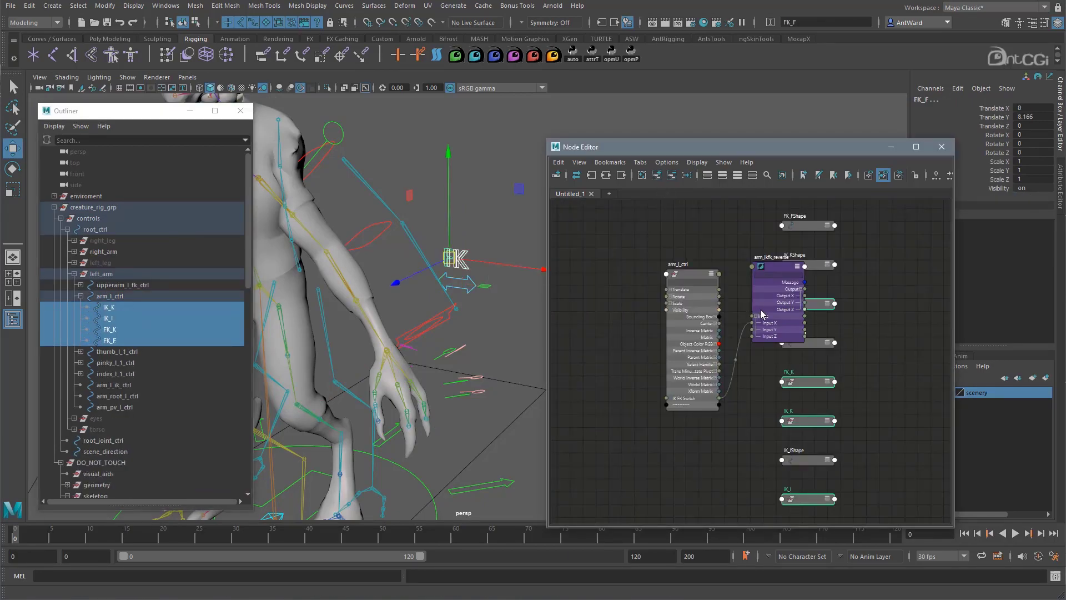
- Remove the letter curves' shape nodes from the graph and stack FK_F, FK_K, IK_K and IK_I beside arm_ikfk_reverse
click(826, 460)
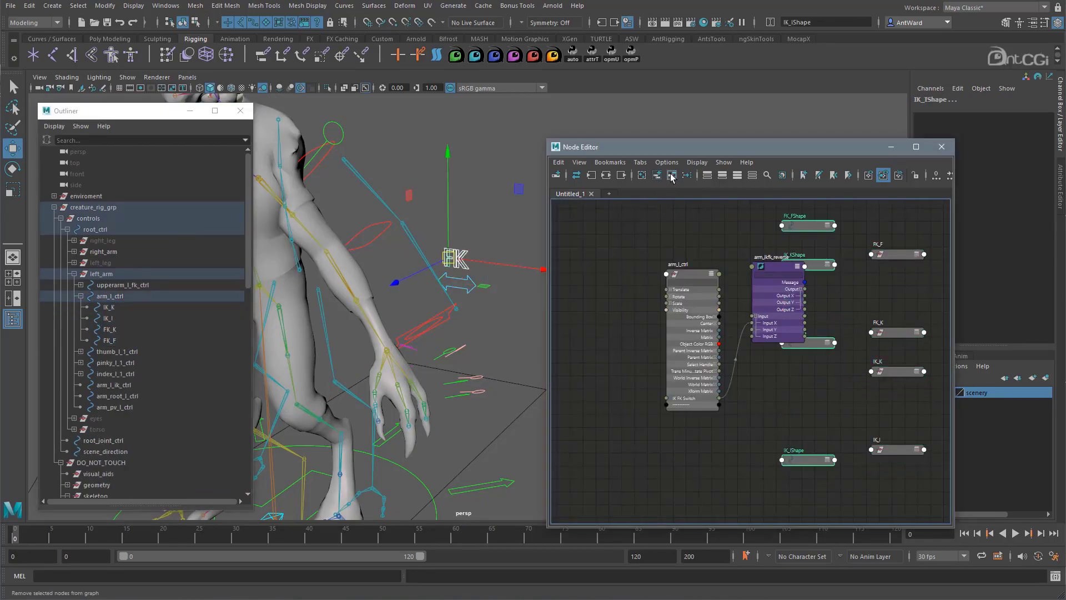
click(672, 176)
click(884, 303)
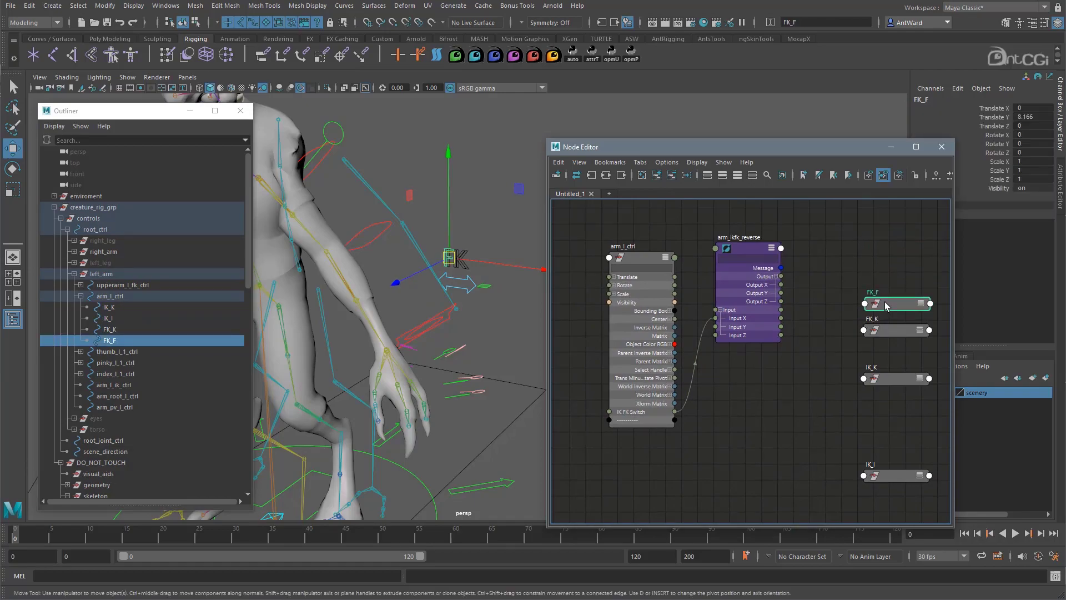
shift+click(880, 330)
drag(881, 330, 848, 291)
drag(888, 378, 855, 332)
drag(889, 477, 856, 369)
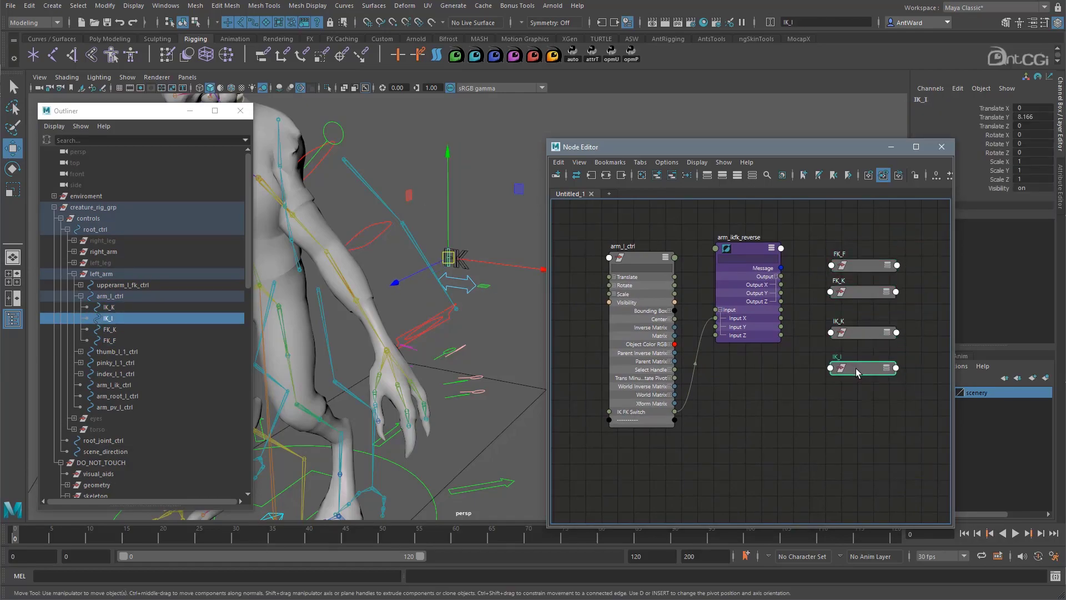
alt+right_drag(748, 376, 788, 368)
alt+middle_drag(787, 368, 789, 391)
click(815, 394)
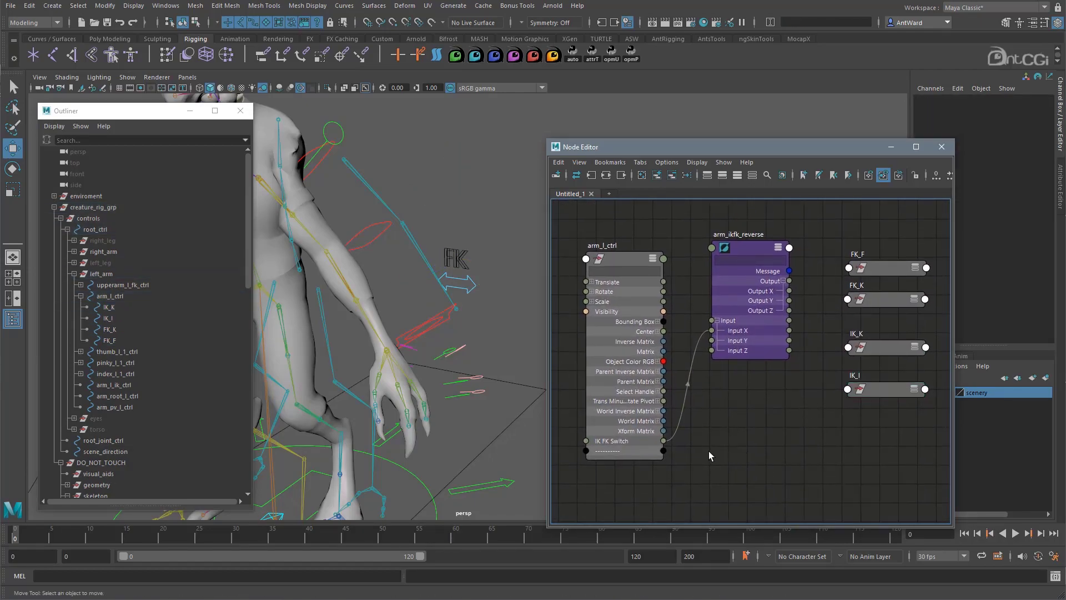
- Connect arm_l_ctrl's IK FK Switch to the Visibility of FK_F and FK_K
drag(664, 441, 861, 275)
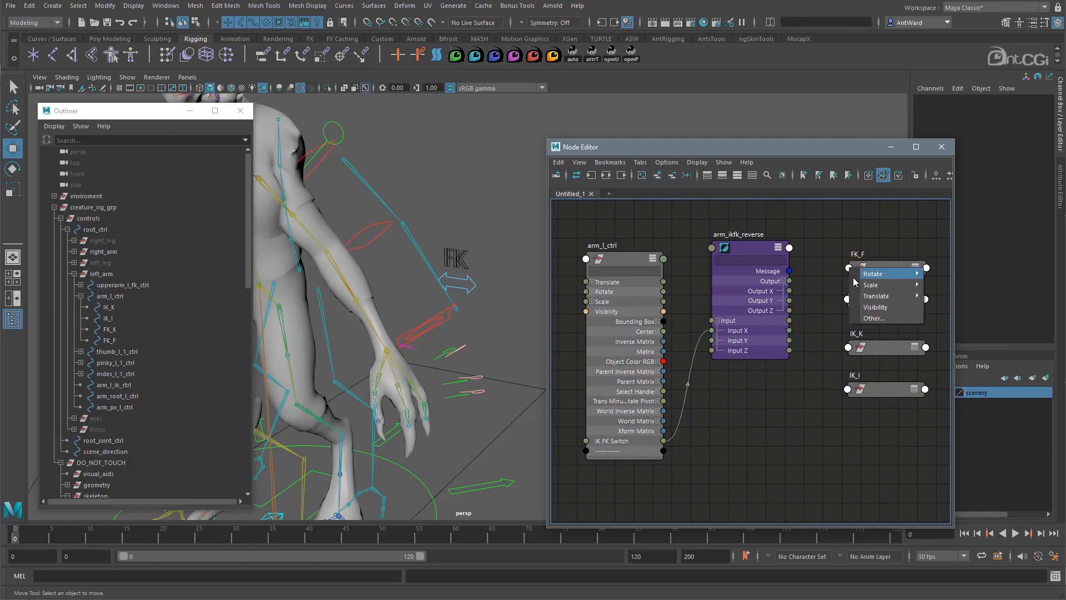
click(882, 309)
drag(663, 441, 848, 299)
click(872, 340)
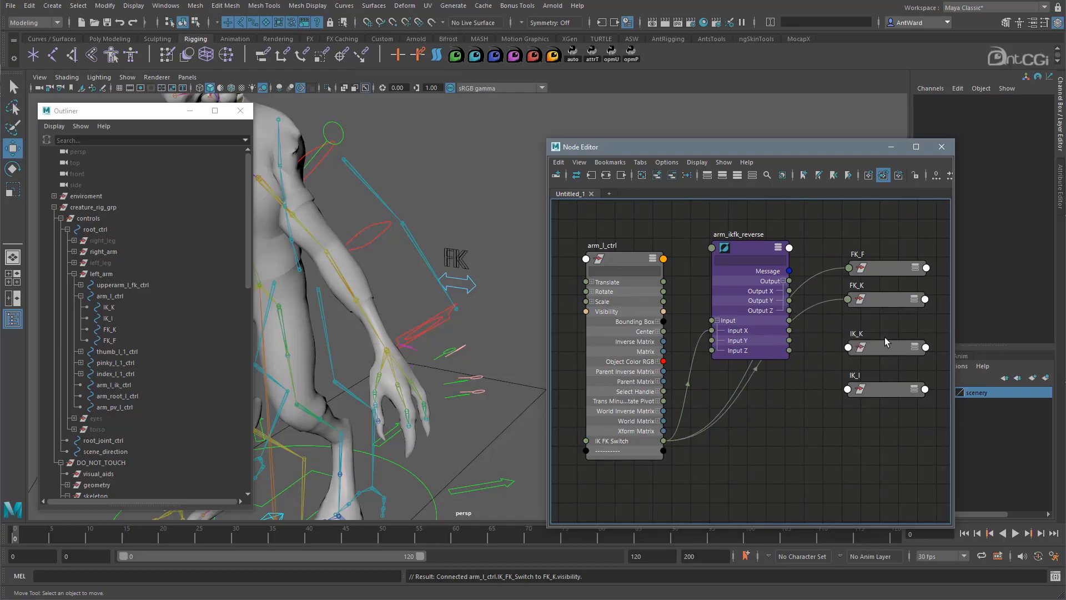
- Connect arm_ikfk_reverse's Output X to the Visibility of IK_K and IK_I
drag(789, 293, 849, 349)
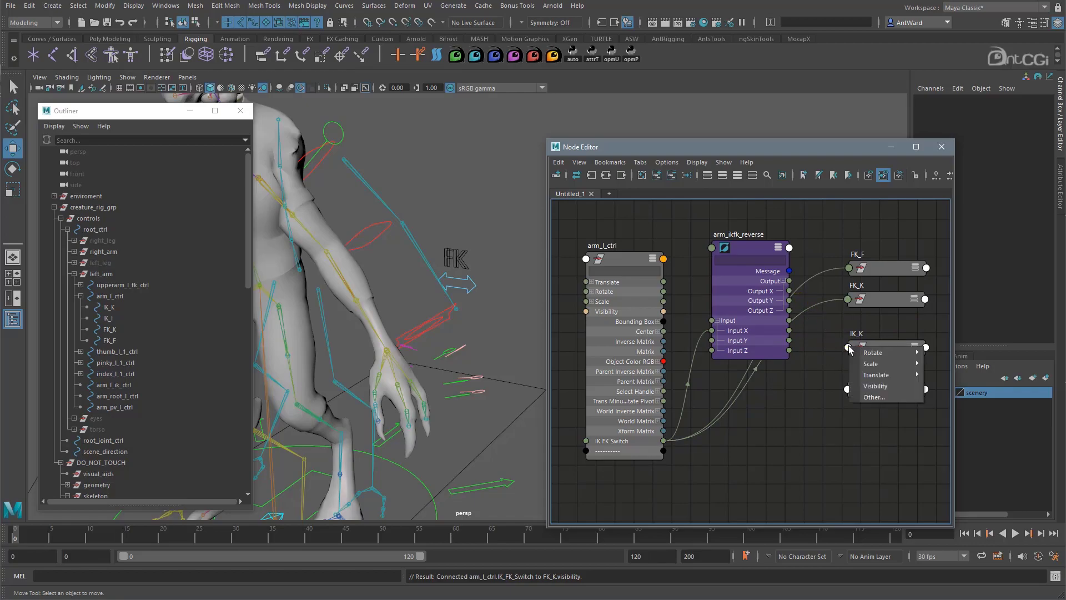
click(876, 386)
drag(791, 293, 849, 391)
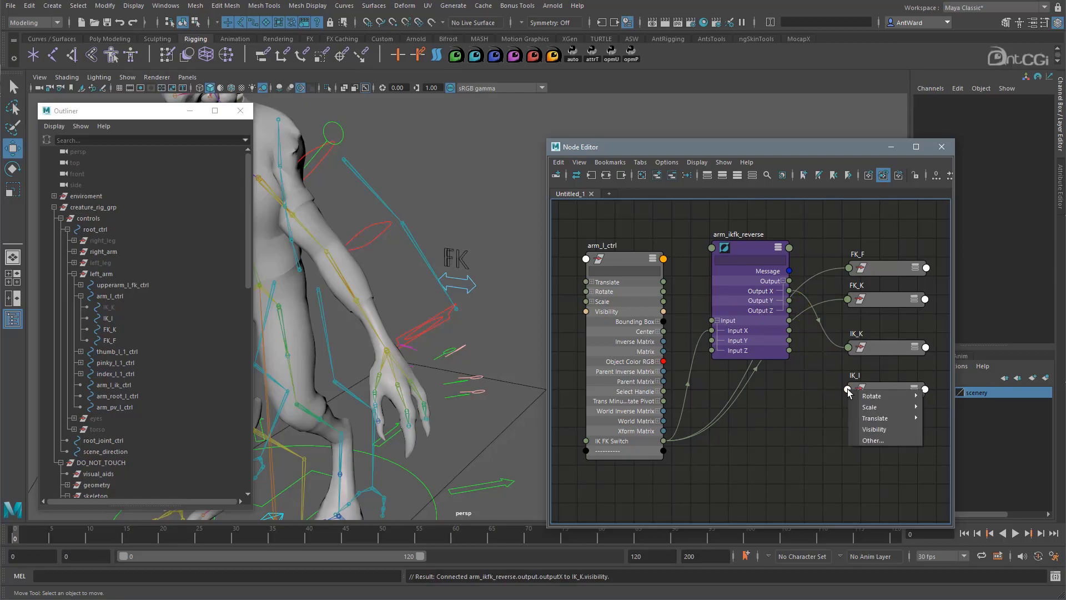
click(872, 430)
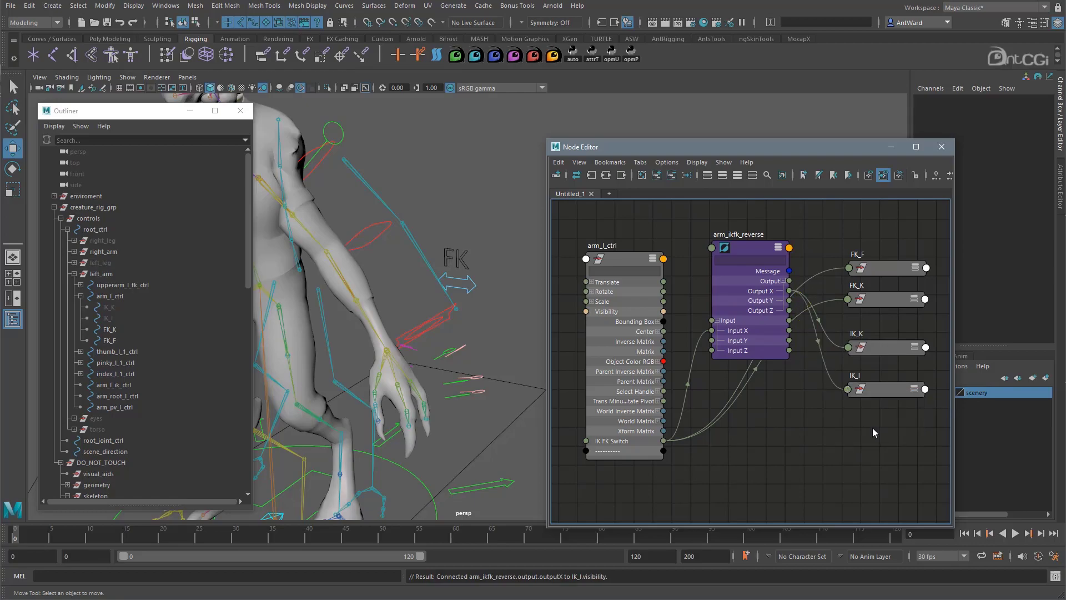
- Scrub arm_l_ctrl's IK FK Switch down to 0 to check the IK and FK label visibility and the arm blend
click(472, 286)
click(994, 206)
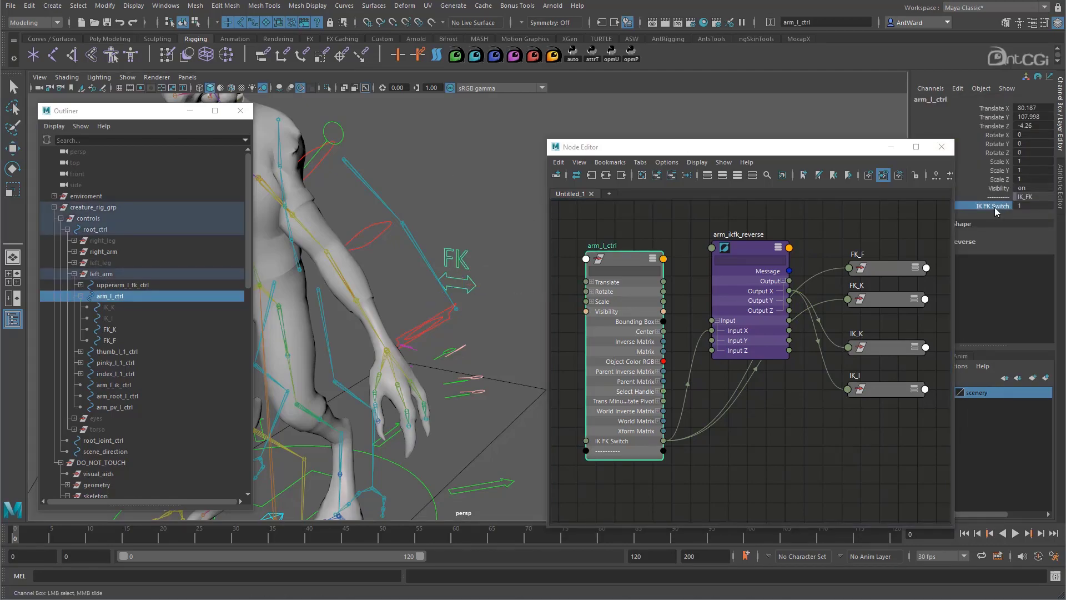
middle_drag(464, 201, 481, 221)
middle_drag(497, 259, 489, 255)
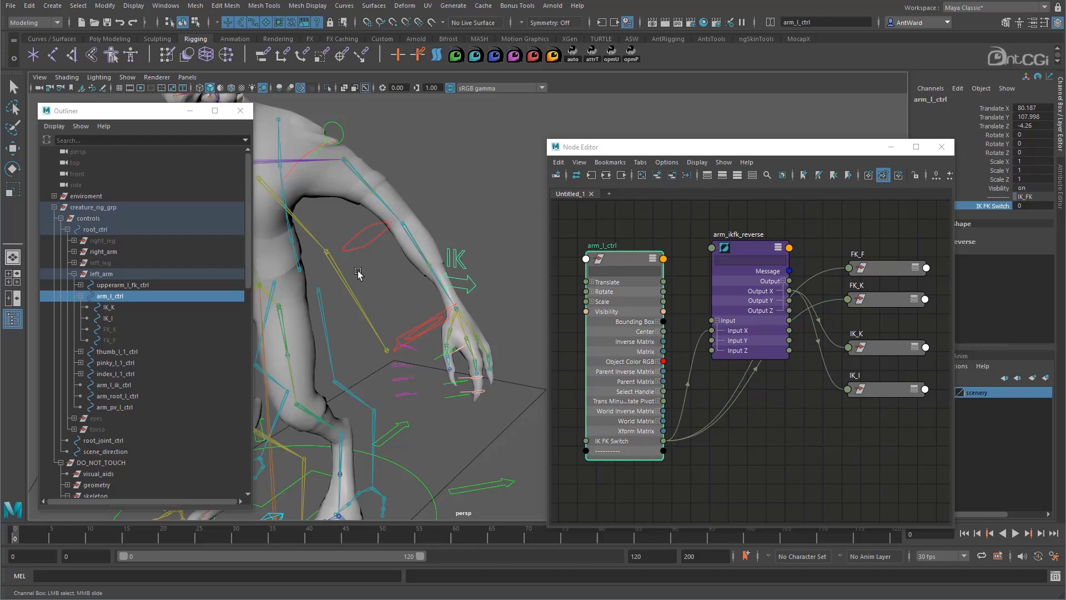
- Try rotating the lowerarm_l_fk joint and scrubbing arm_l_ctrl's IK FK Switch back to FK
click(338, 272)
alt+drag(338, 272, 289, 245)
key(w)
click(355, 282)
key(e)
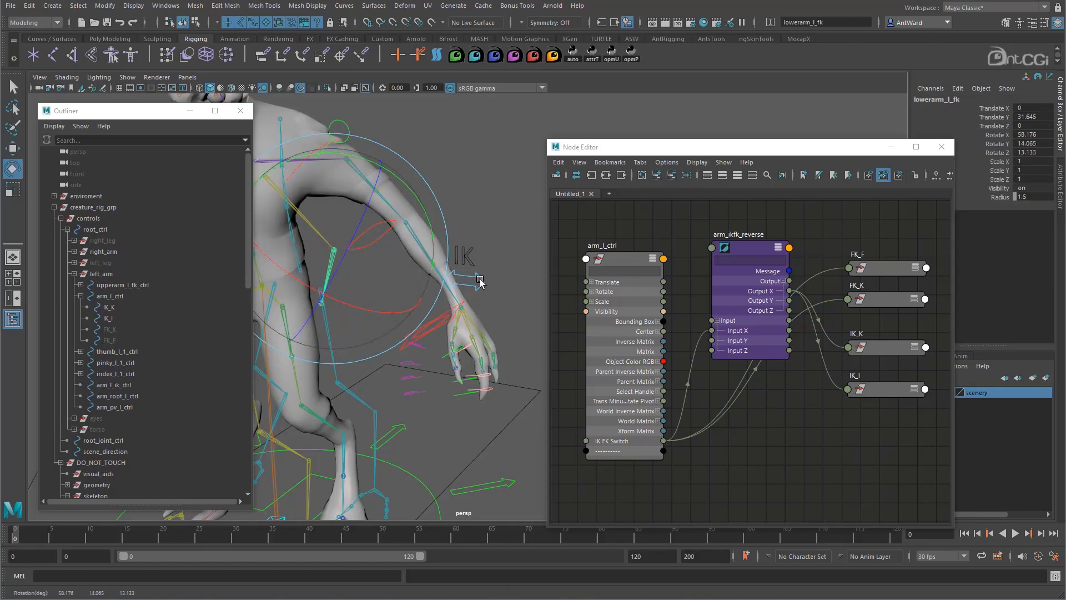
click(483, 282)
click(973, 205)
middle_drag(439, 157, 441, 154)
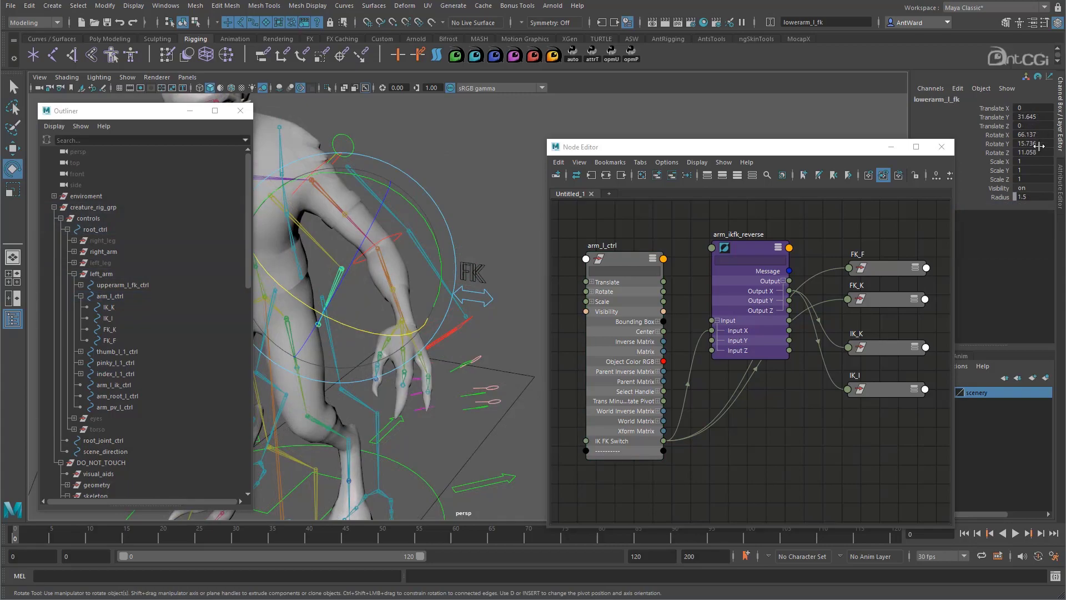
- Reset lowerarm_l_fk's Rotate X, Y and Z to 0 and close the Node Editor
drag(1034, 152, 1037, 131)
text(0)
key(Return)
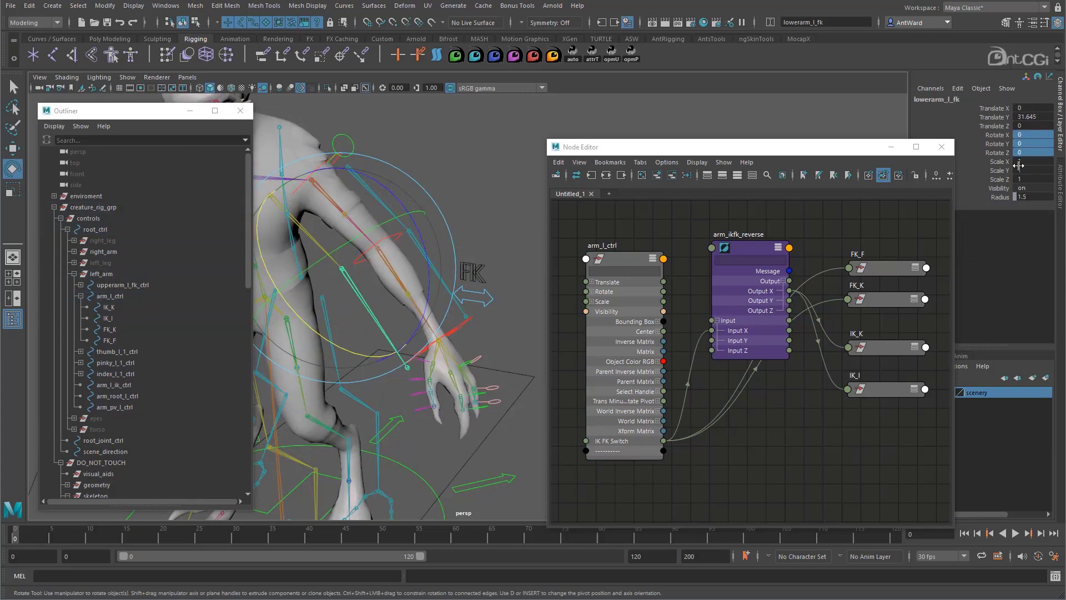
click(941, 147)
- Match the translation of the upperarm_l_ik and upperarm_l_fk joints to arm_root_l_ctrl at the left shoulder
alt+drag(472, 300, 526, 302)
scroll(526, 301, up, 10)
click(532, 134)
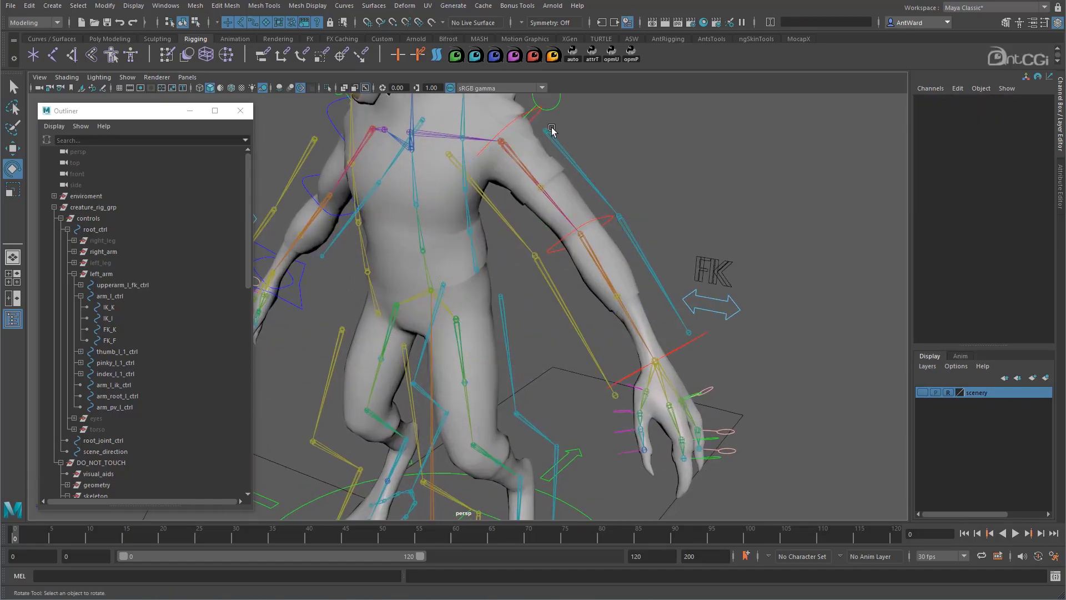
click(551, 132)
key(w)
alt+drag(566, 208, 538, 222)
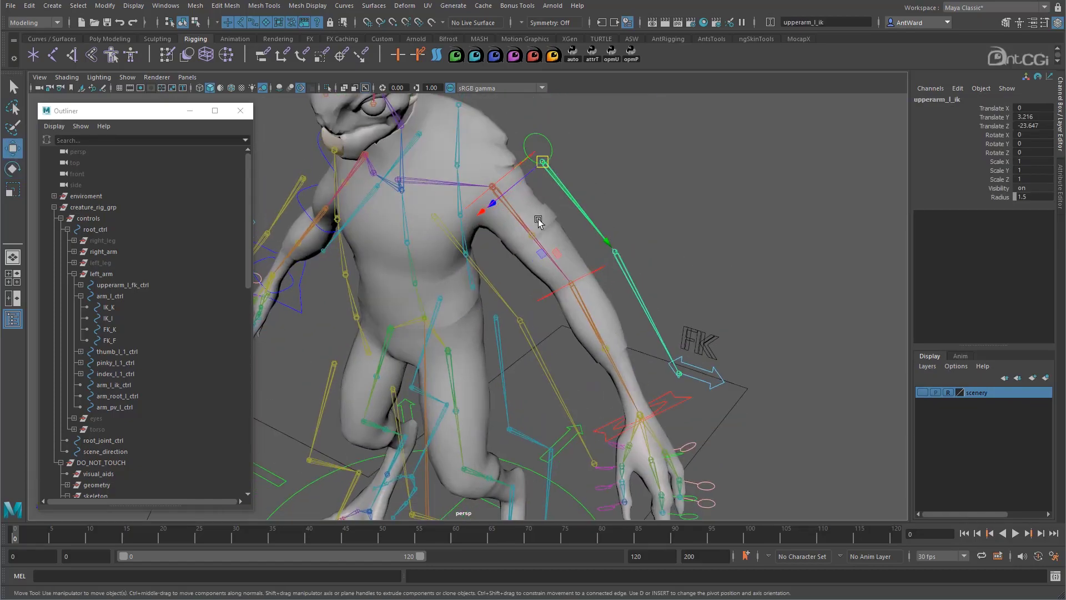
click(442, 229)
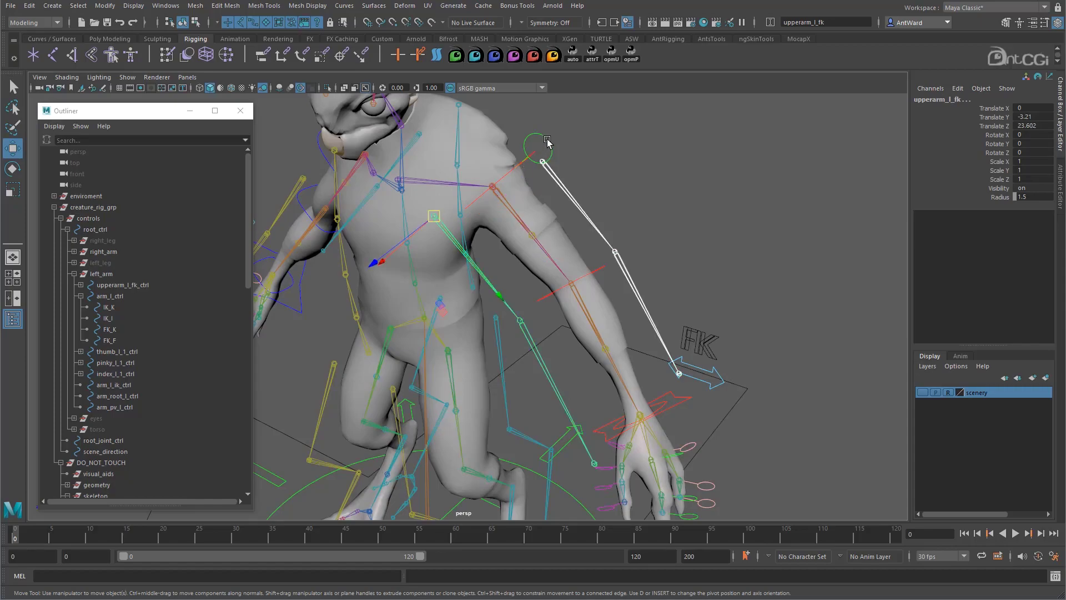
key(Up)
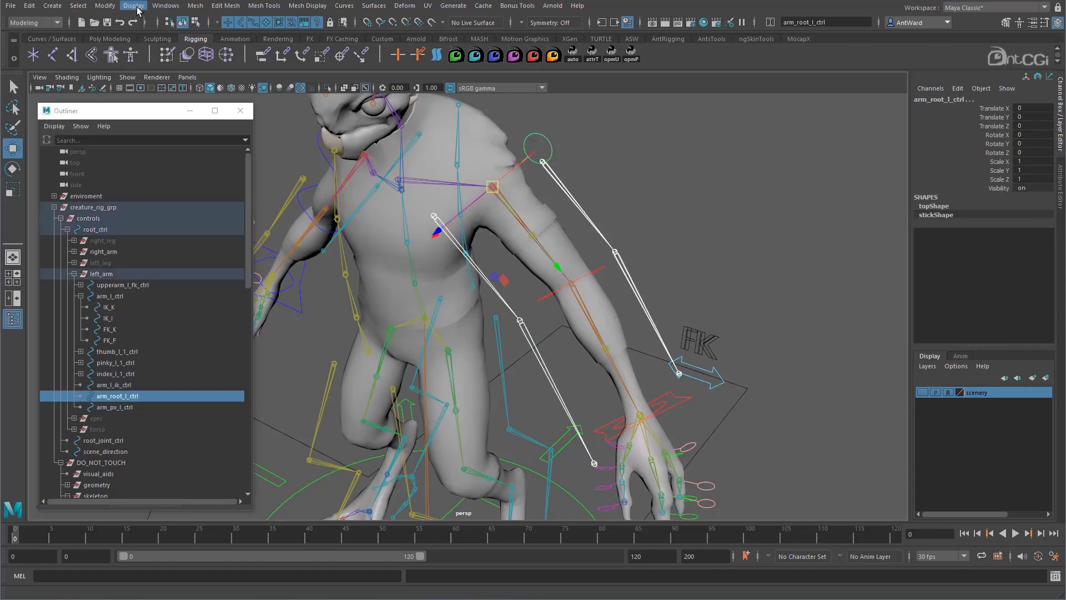
click(105, 6)
mouse_move(143, 67)
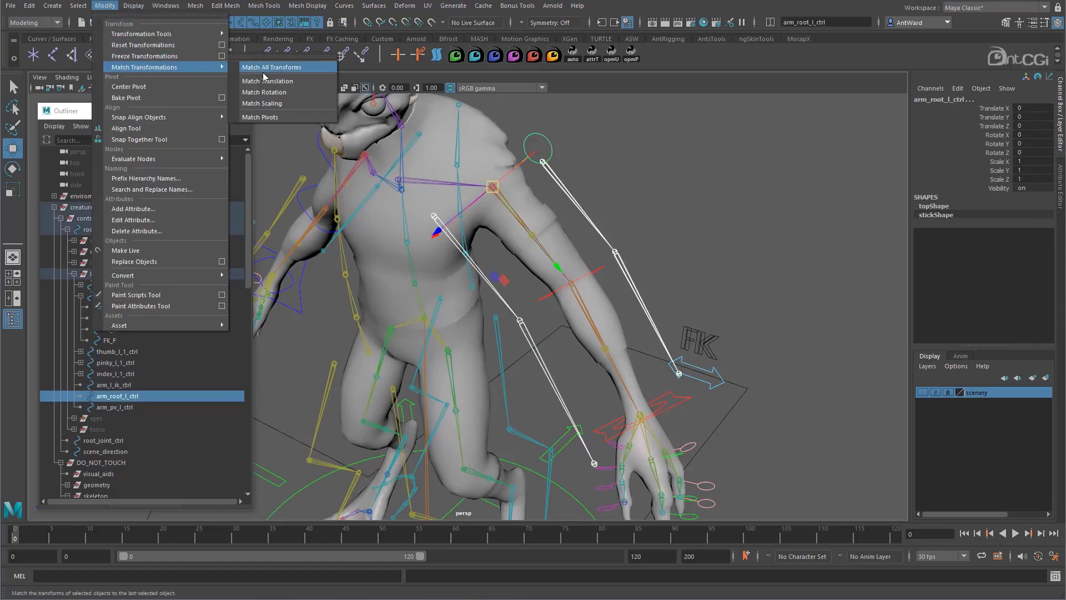
click(290, 81)
alt+drag(694, 261, 561, 195)
click(540, 289)
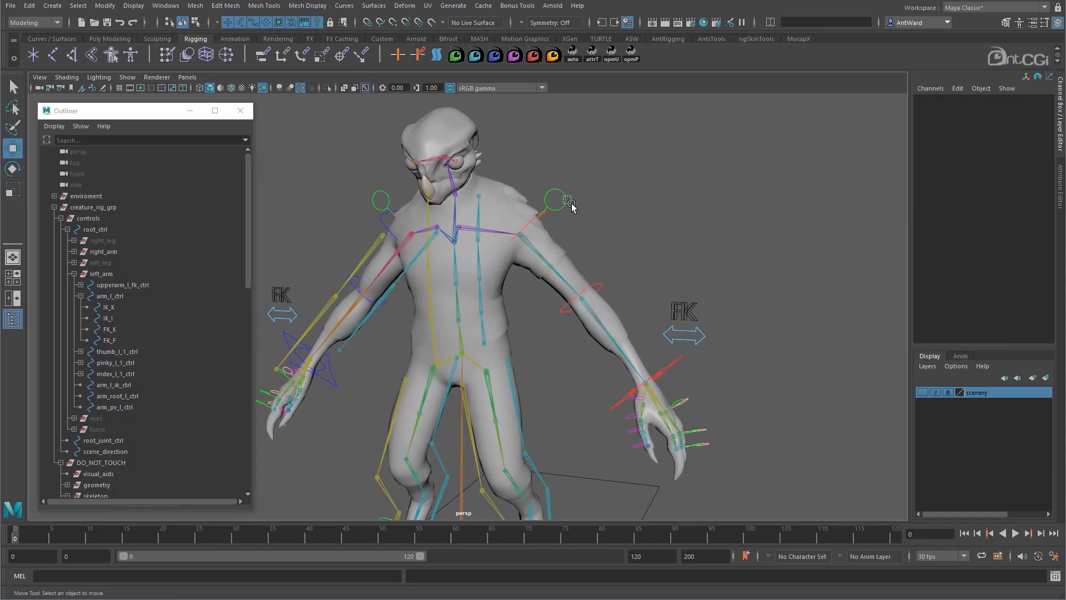
- Try moving arm_root_l_ctrl at the left shoulder and undo the move
click(524, 236)
middle_drag(529, 240, 561, 253)
key(ctrl+z)
- Set arm_l_ctrl's IK FK Switch to 0 and inspect the left arm on the whole creature
alt+drag(598, 278, 684, 335)
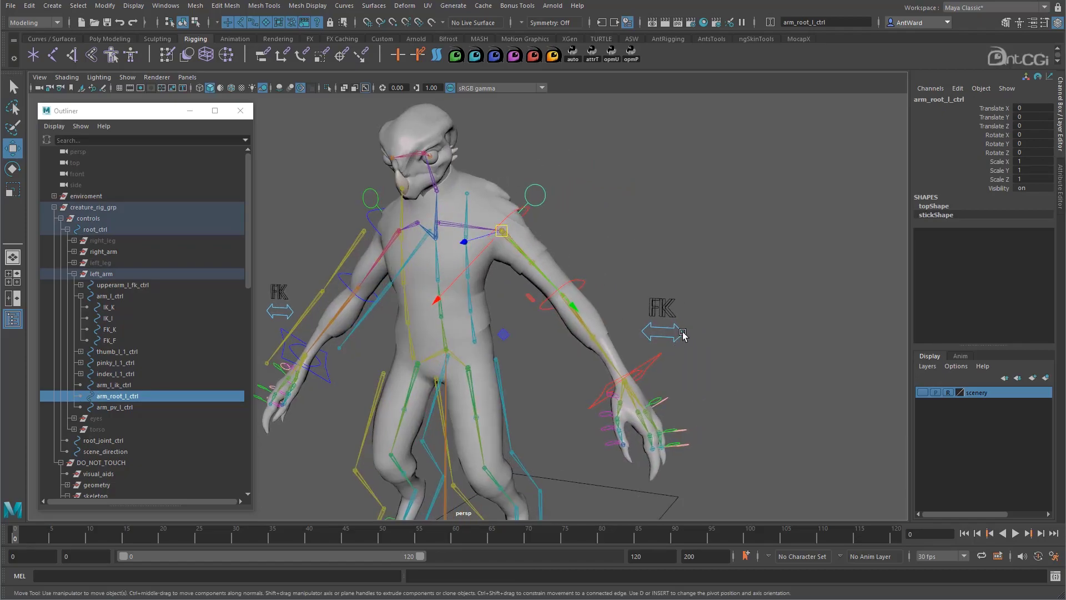
click(681, 335)
click(994, 206)
middle_drag(766, 252, 732, 254)
alt+drag(736, 288, 694, 389)
alt+right_drag(694, 389, 555, 391)
alt+drag(555, 391, 624, 335)
alt+right_drag(623, 336, 609, 339)
alt+drag(610, 339, 588, 332)
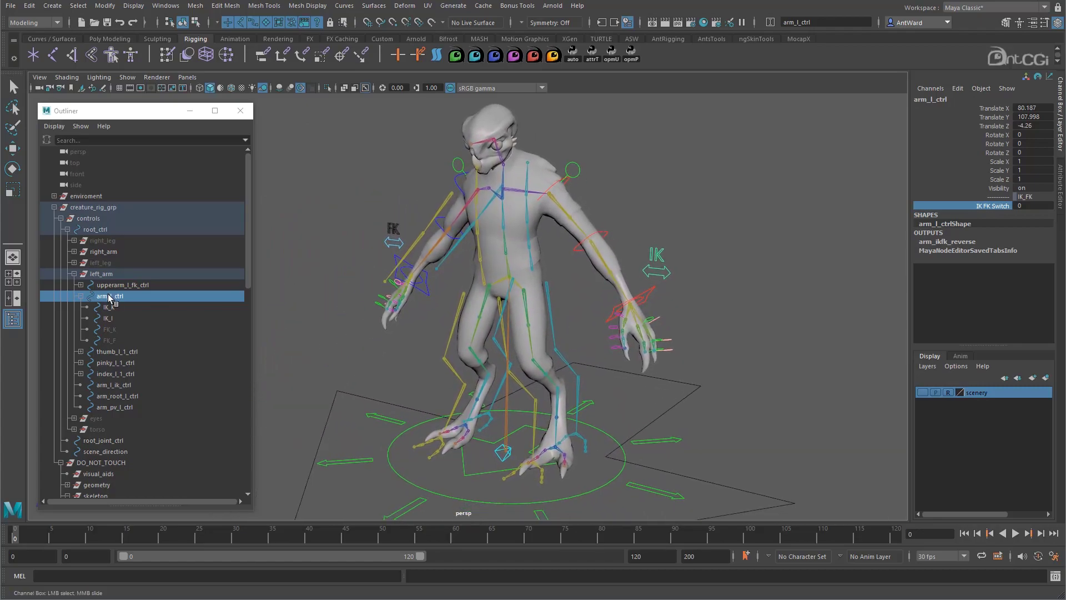
- Collapse the left_arm, DO_NOT_TOUCH, FK, IK and arm_l_grp hierarchies in the Outliner
click(74, 274)
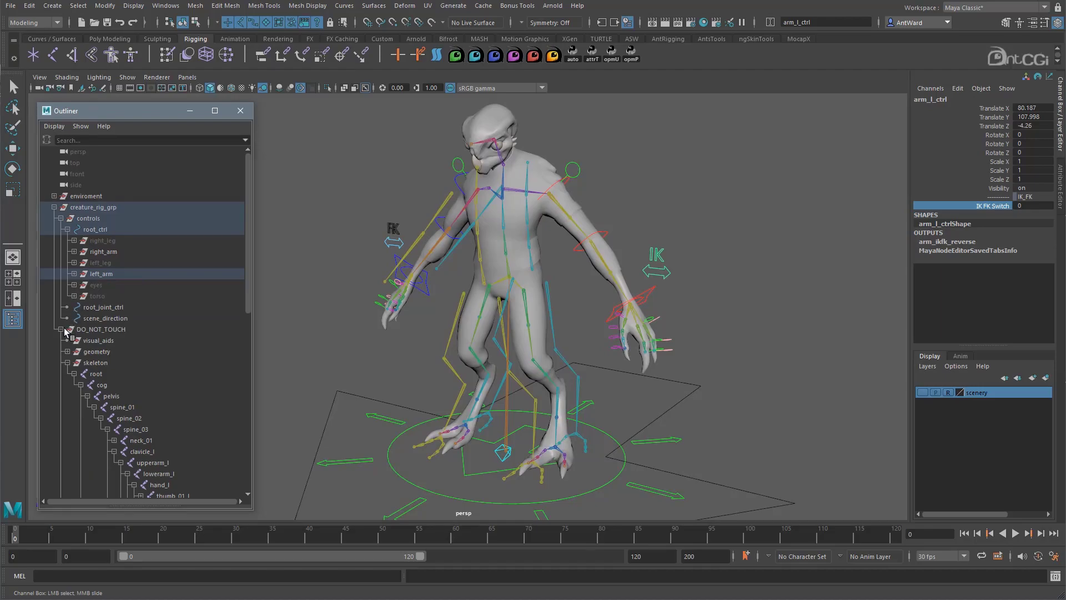
click(62, 330)
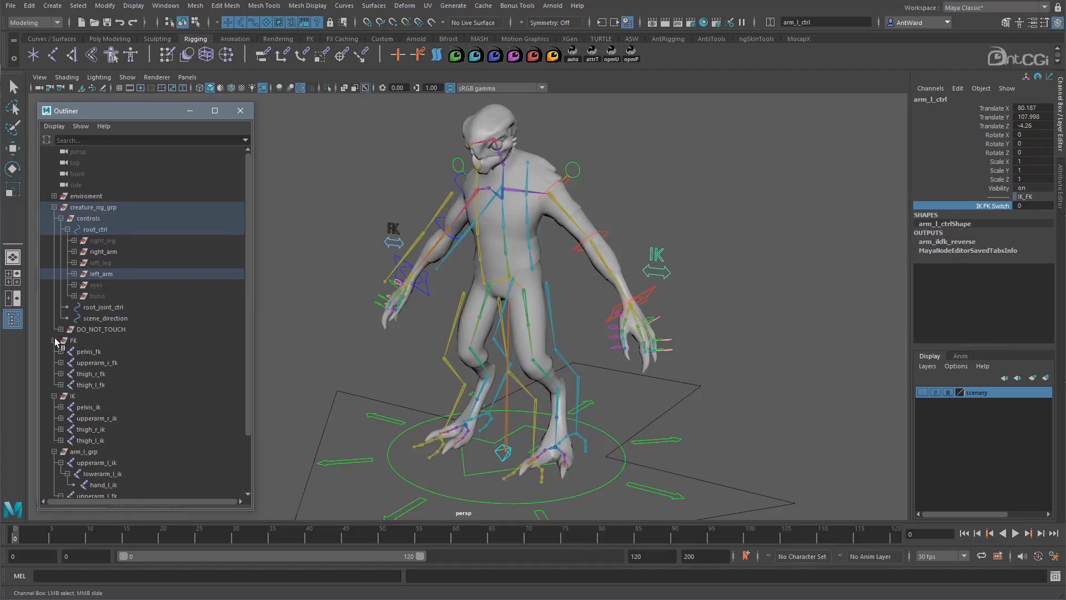
click(54, 341)
click(55, 351)
click(53, 362)
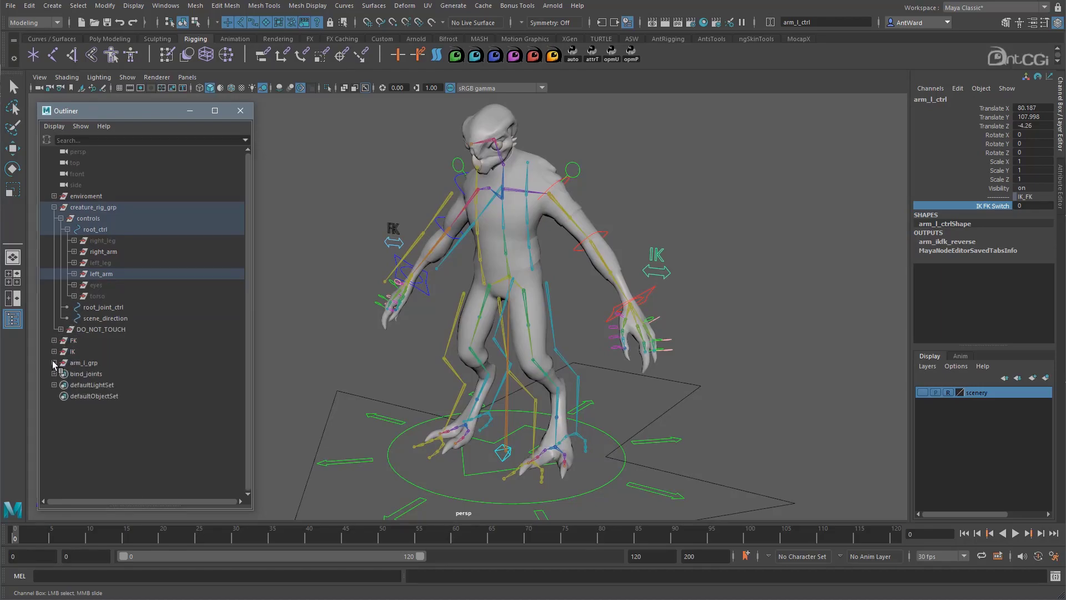
- Parent arm_l_grp under rig_systems inside DO_NOT_TOUCH and expand rig_systems
click(84, 362)
key(w)
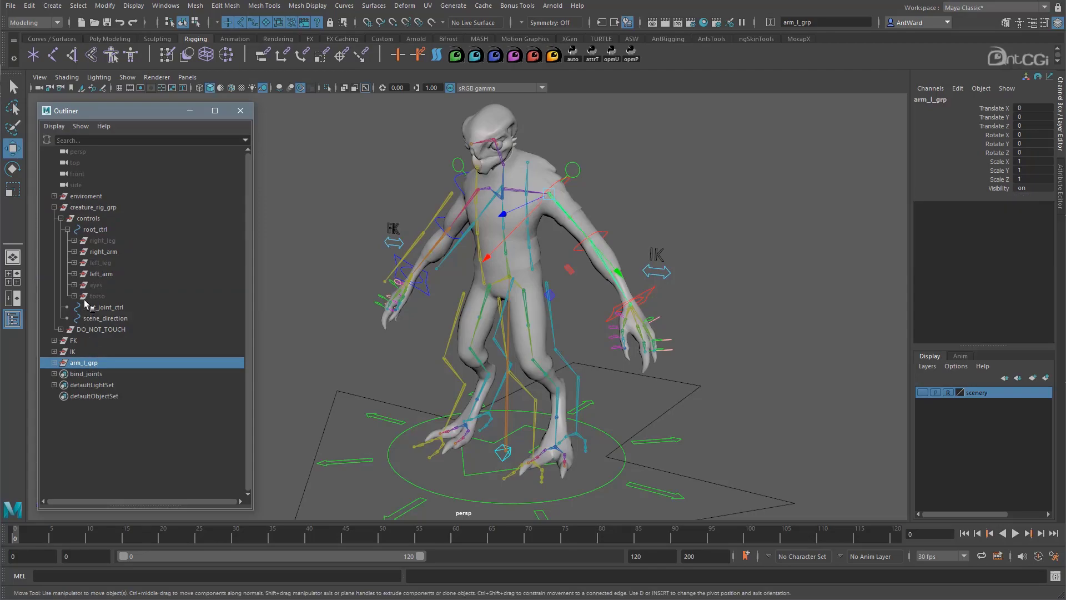
click(60, 329)
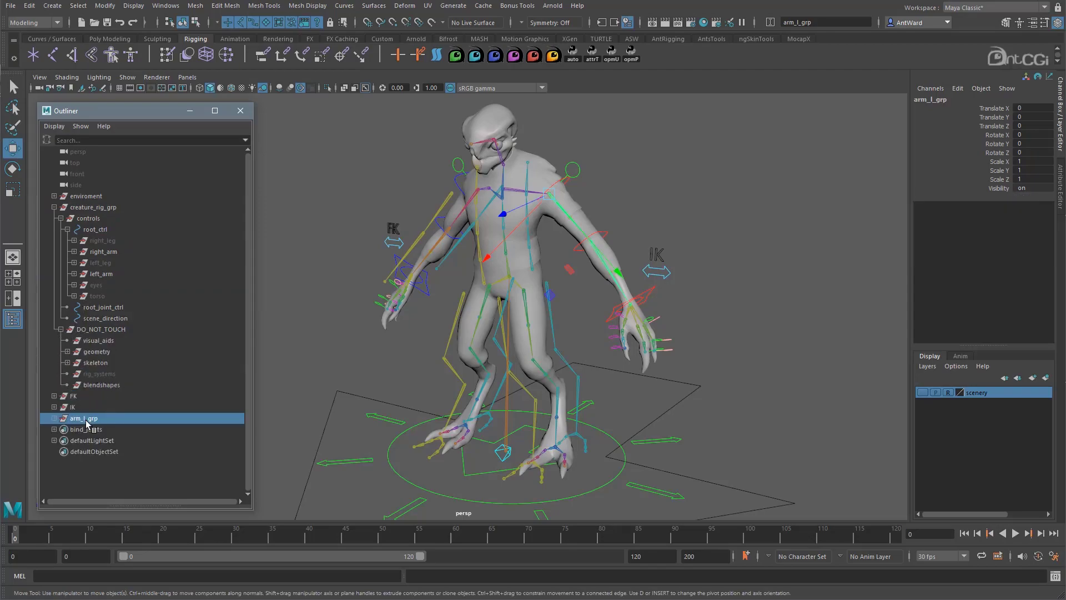
middle_drag(96, 418, 107, 379)
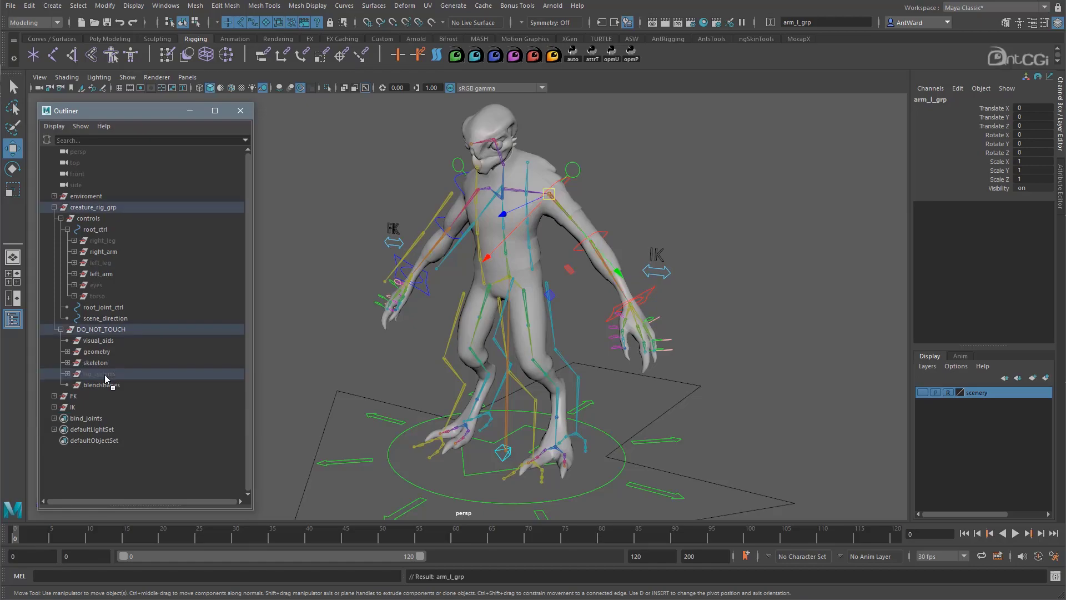
click(68, 375)
- Set root_ctrl's Arms attribute to Hide and its Legs attribute to Show
click(538, 359)
alt+drag(537, 360, 595, 430)
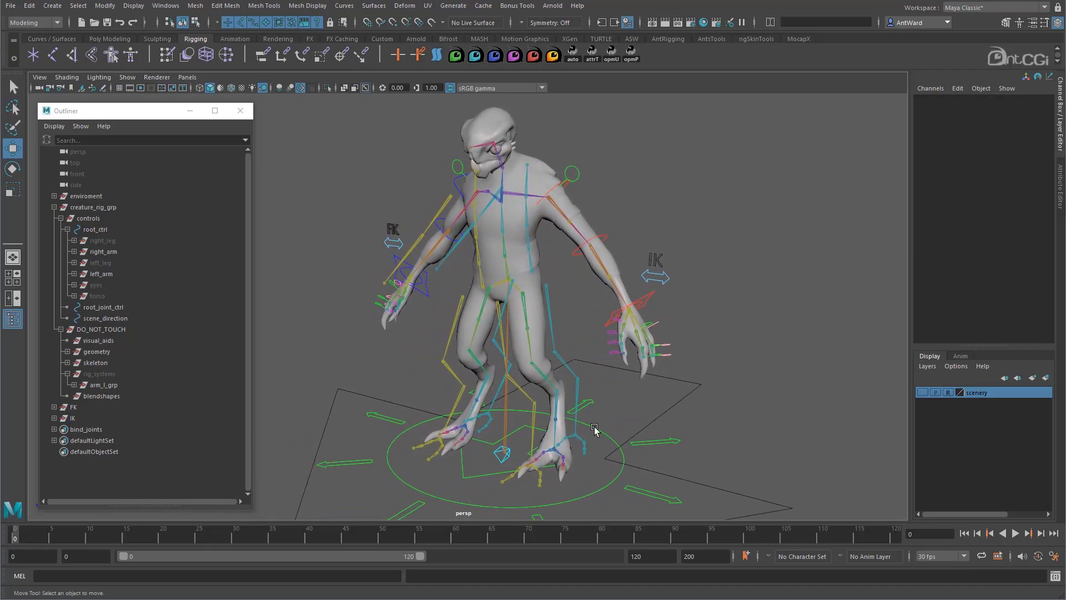
scroll(594, 430, up, 3)
alt+middle_drag(593, 428, 555, 326)
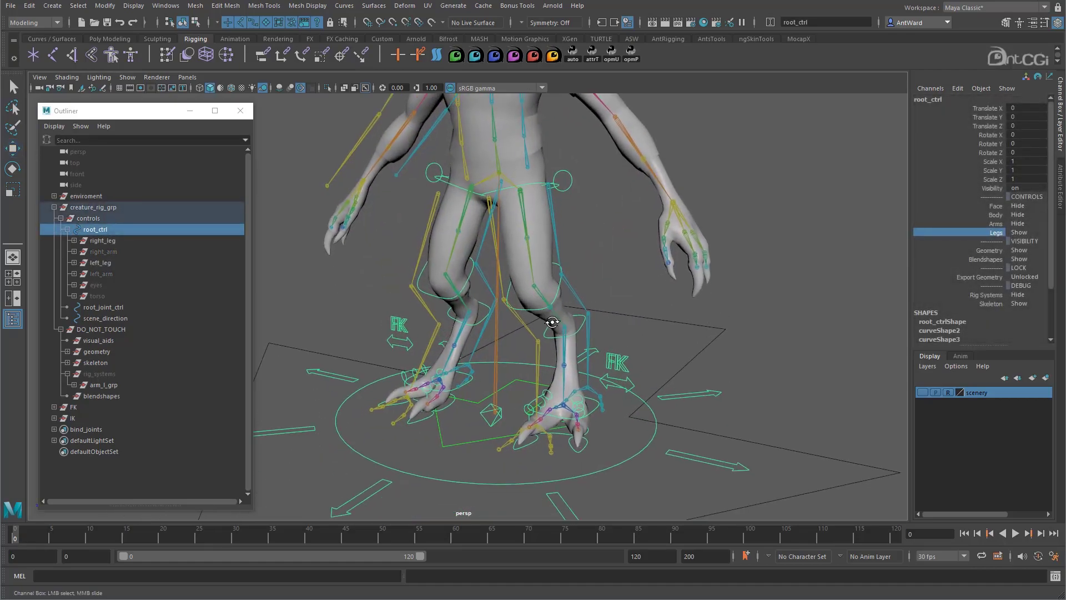
alt+drag(555, 326, 561, 243)
alt+drag(614, 357, 621, 228)
- Transfer the transform values of leg_root_l_ctrl at the left hip to its Offset Parent Matrix
click(609, 229)
key(w)
click(607, 196)
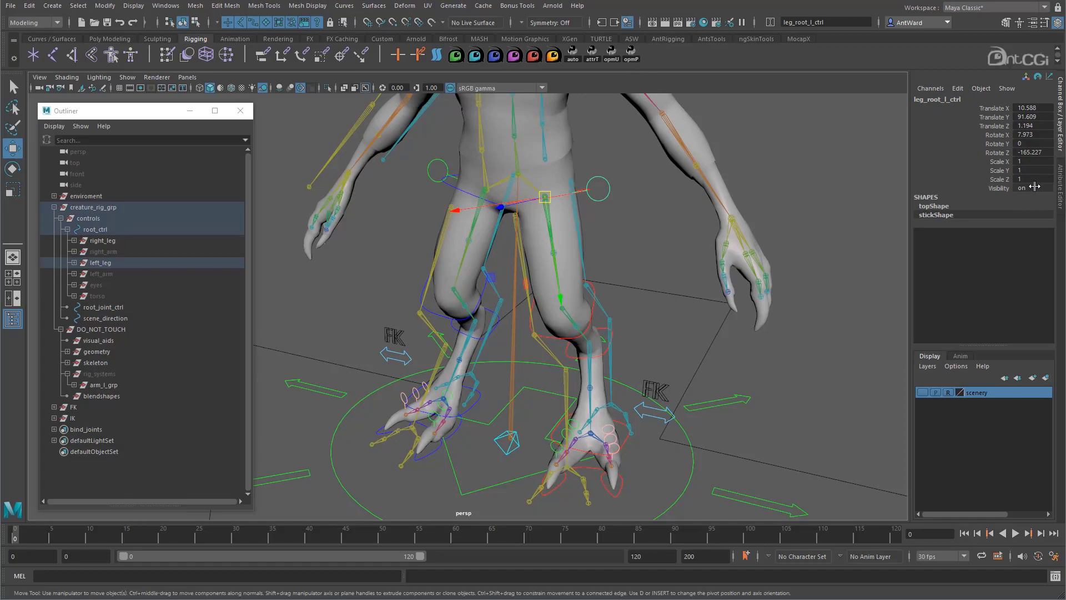
click(1060, 185)
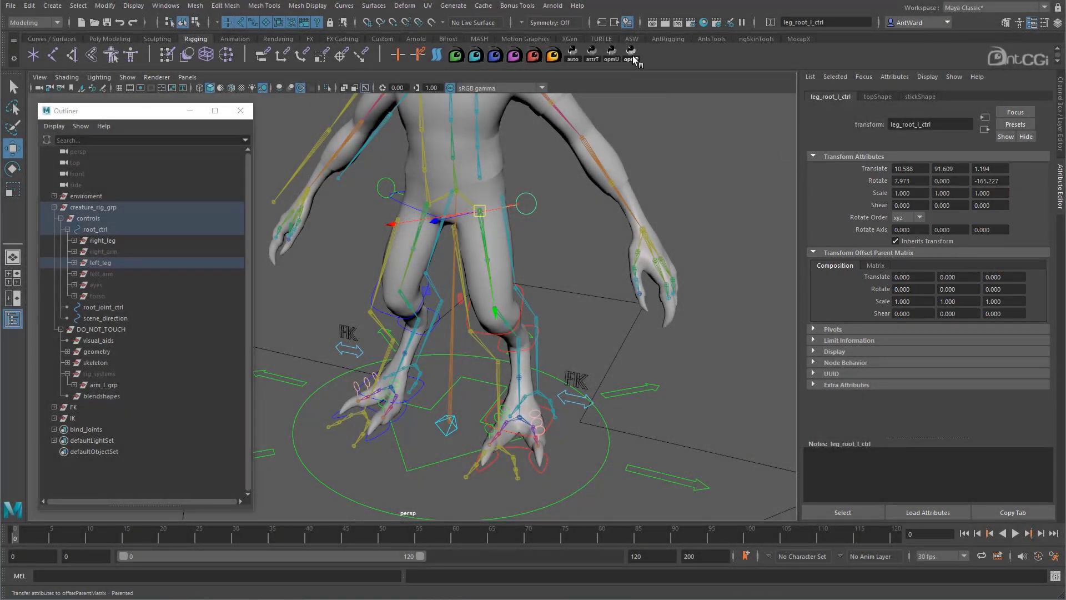
click(556, 281)
click(535, 212)
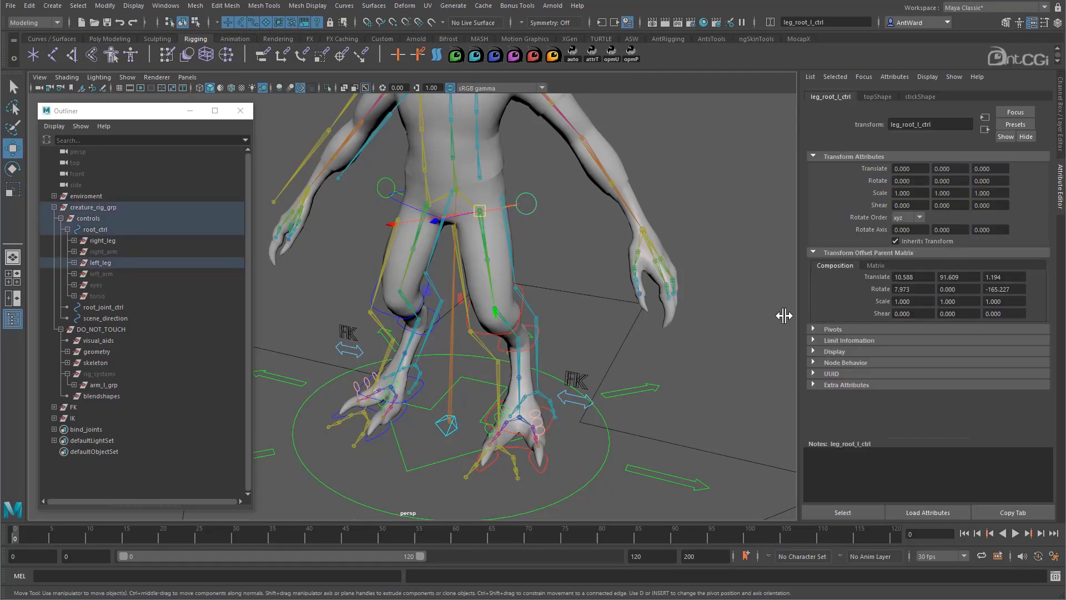
- Create an empty group and name it leg_l_grp
click(595, 272)
key(ctrl+g)
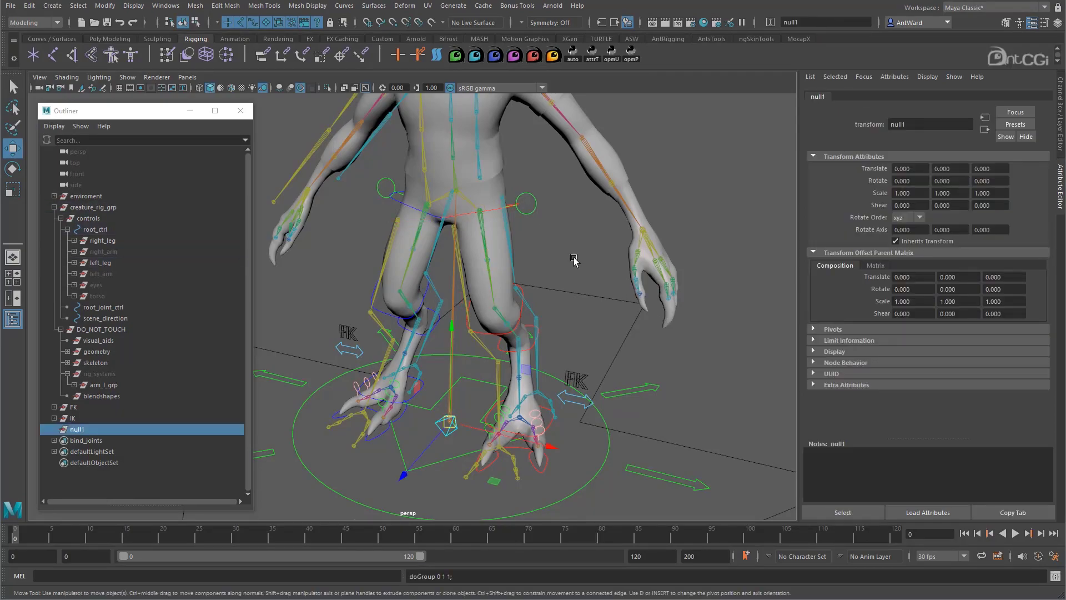
double_click(76, 430)
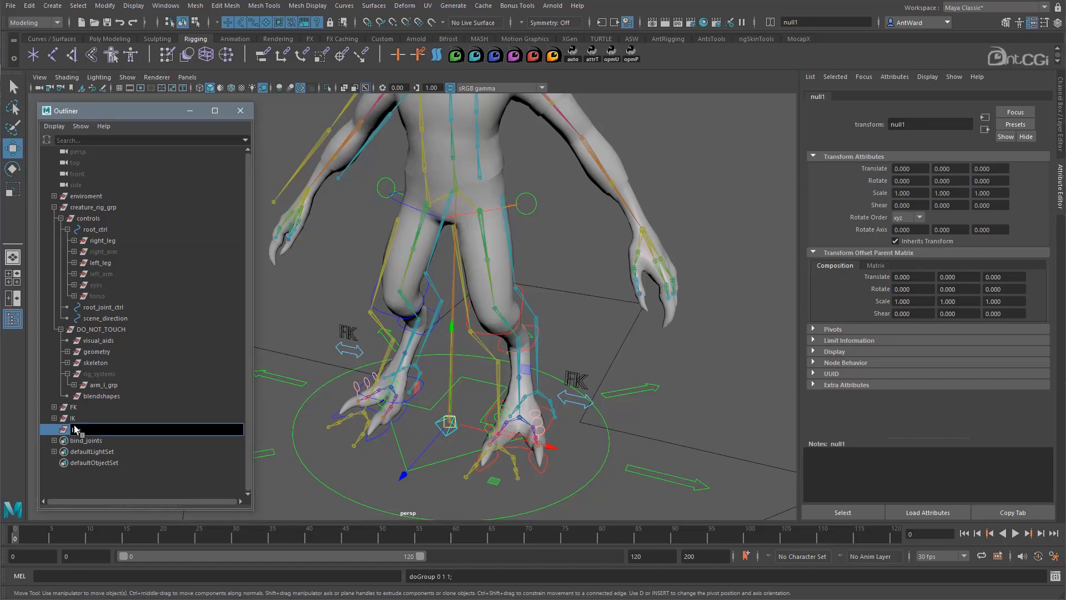
text(leg_l_grp)
key(Return)
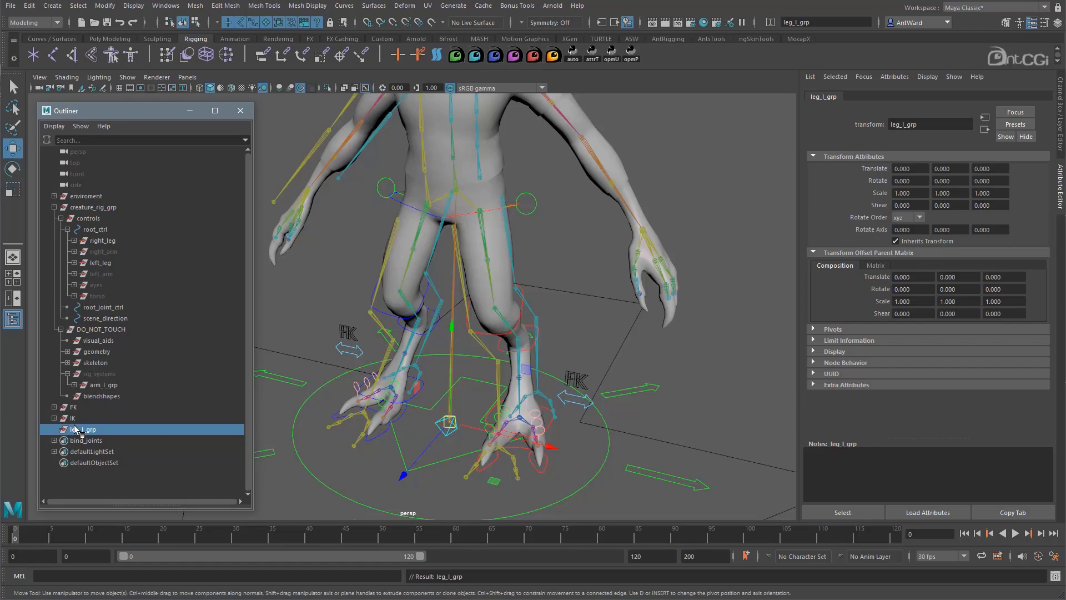
- Match all transforms of leg_l_grp to leg_root_l_ctrl at the left hip
click(537, 204)
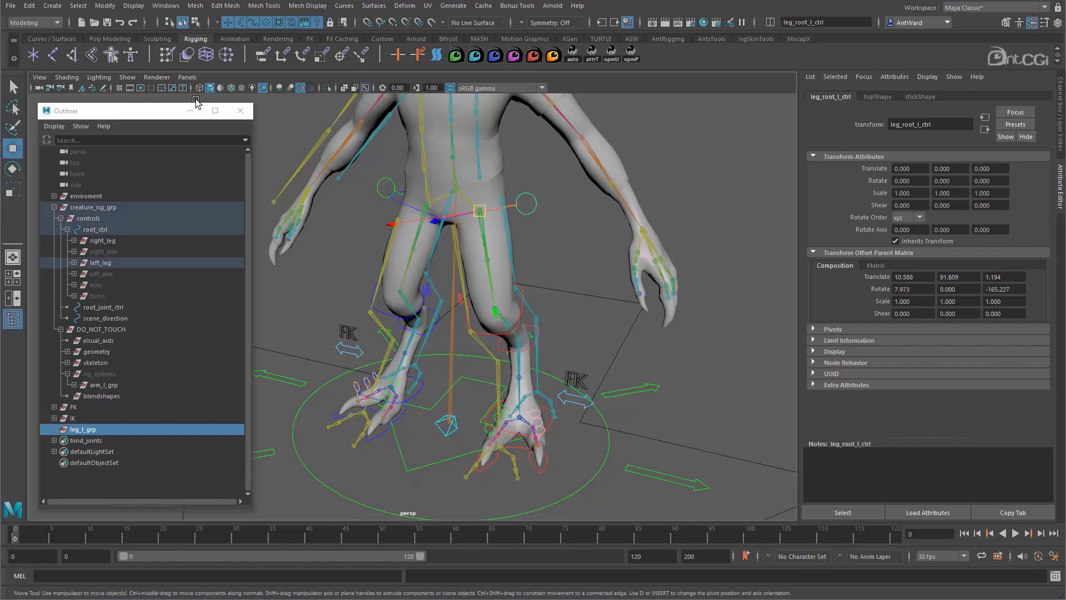
click(105, 6)
mouse_move(120, 68)
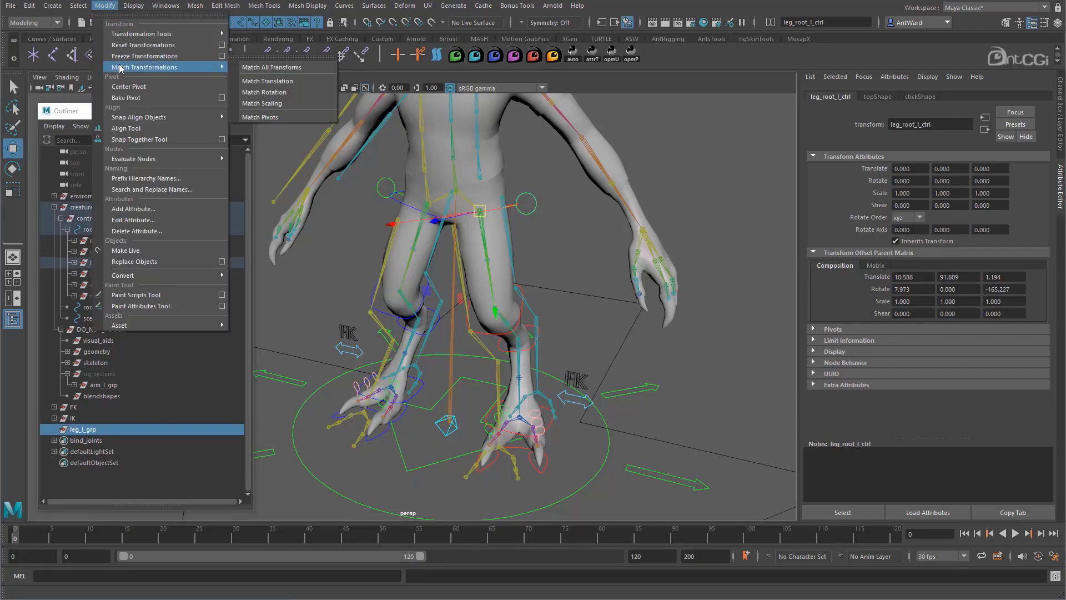
click(272, 67)
- Transfer leg_l_grp's transform values to its Offset Parent Matrix and return to the Channel Box
click(104, 427)
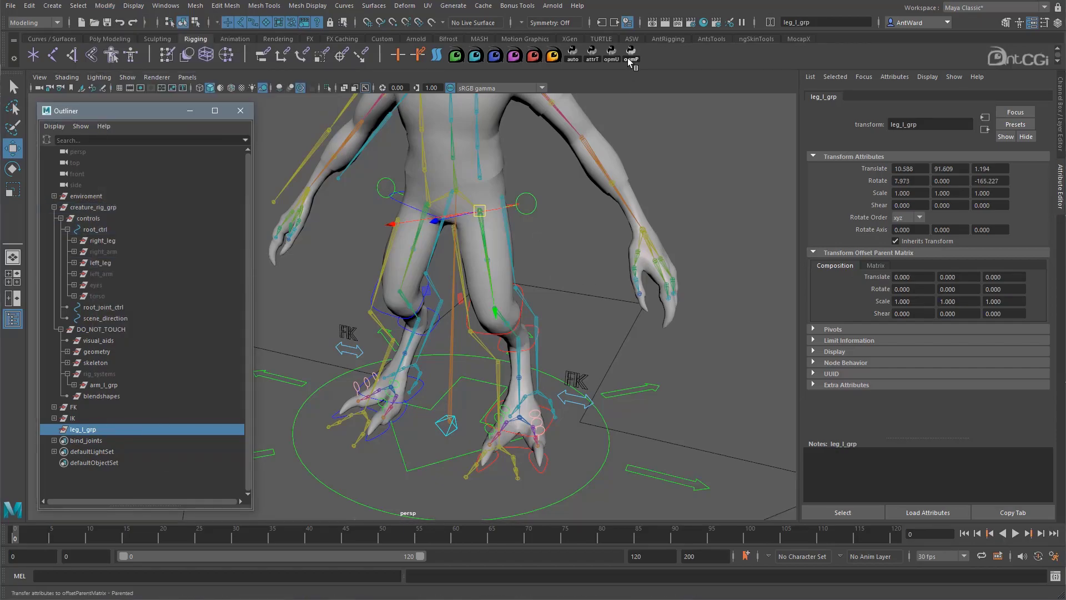
click(277, 420)
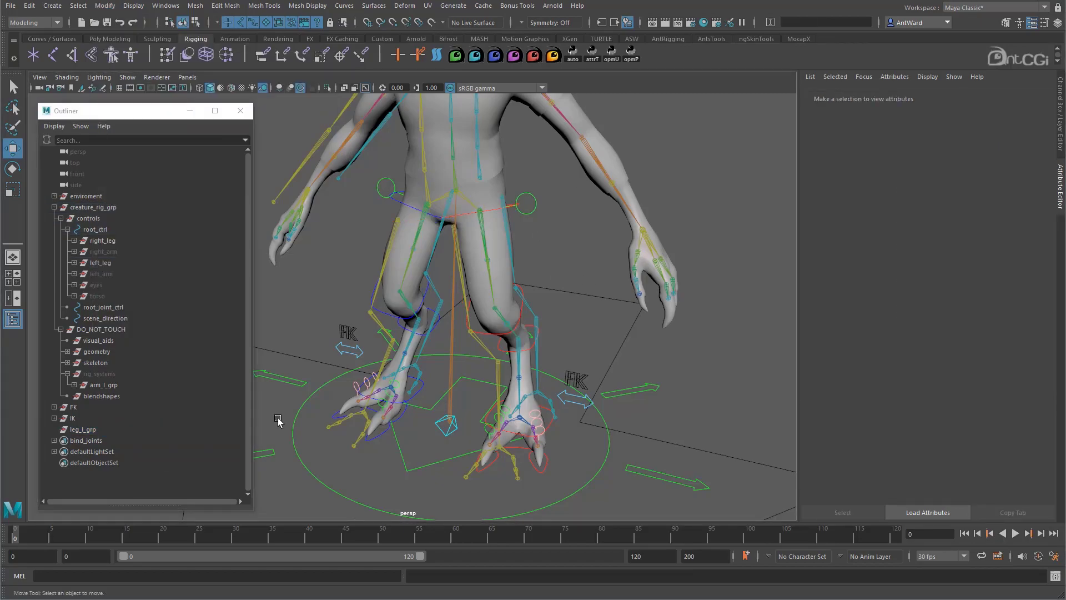
click(83, 429)
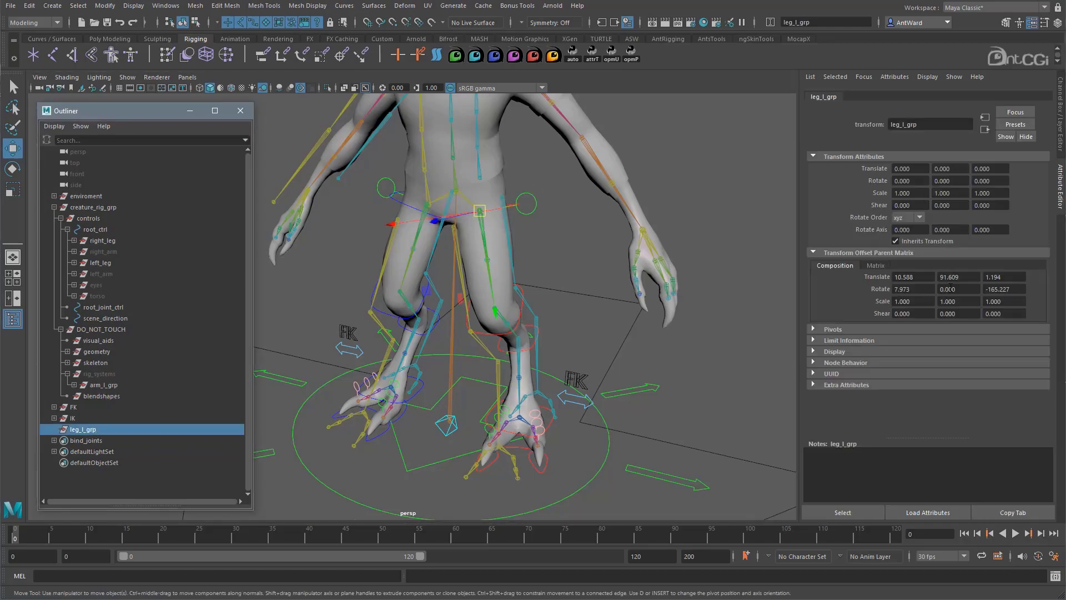
click(1060, 142)
- Open the Node Editor and examine the individual X, Y and Z inputs and outputs of arm_ikfk_reverse
alt+drag(685, 298, 514, 267)
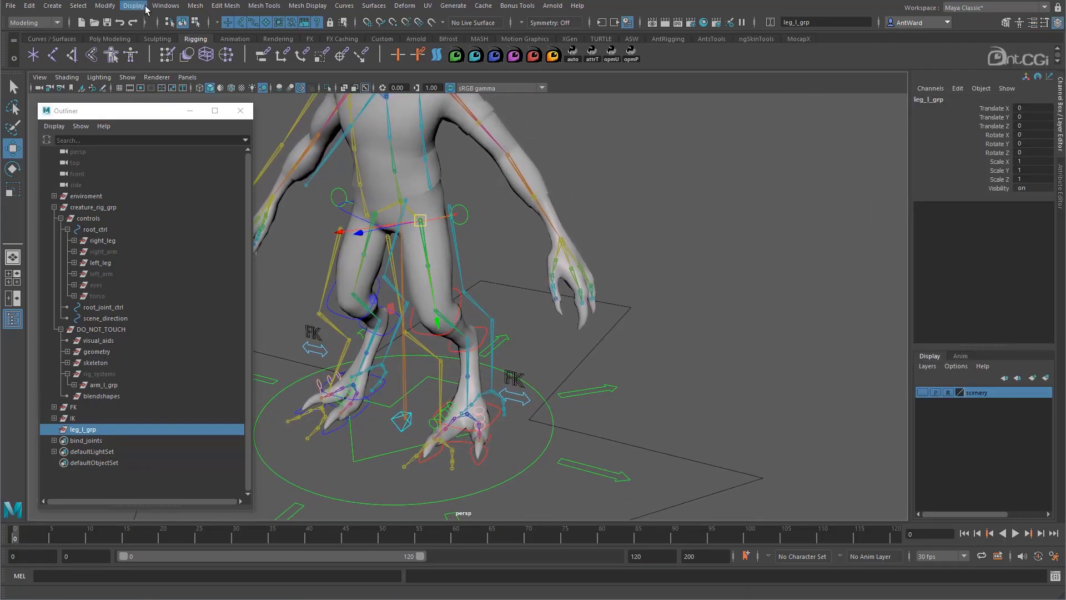
click(164, 6)
click(184, 150)
alt+drag(420, 286, 439, 272)
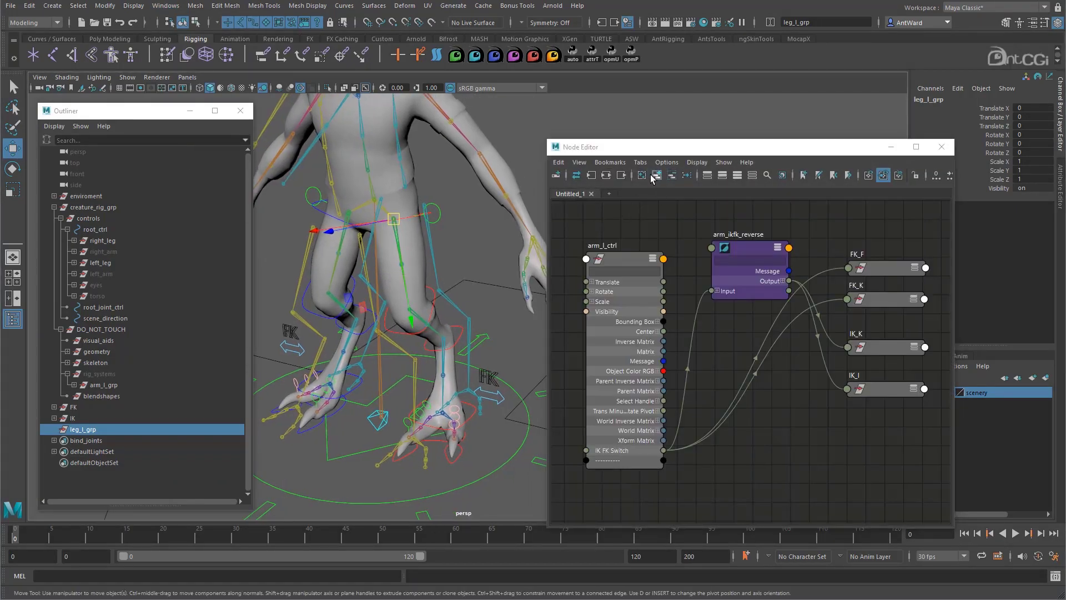
click(726, 299)
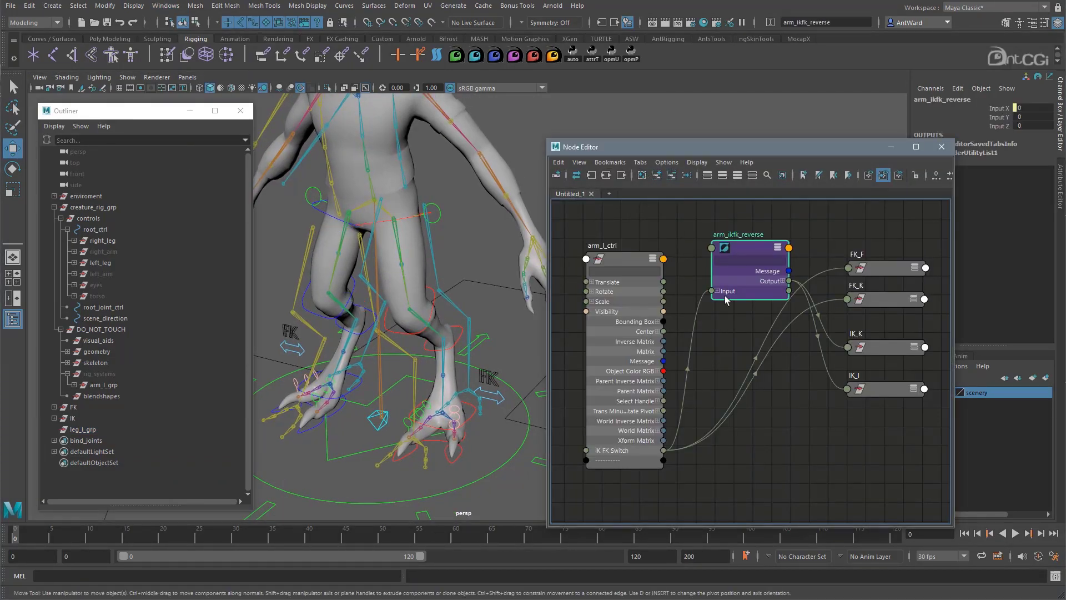
click(717, 290)
click(783, 280)
alt+drag(461, 244, 316, 144)
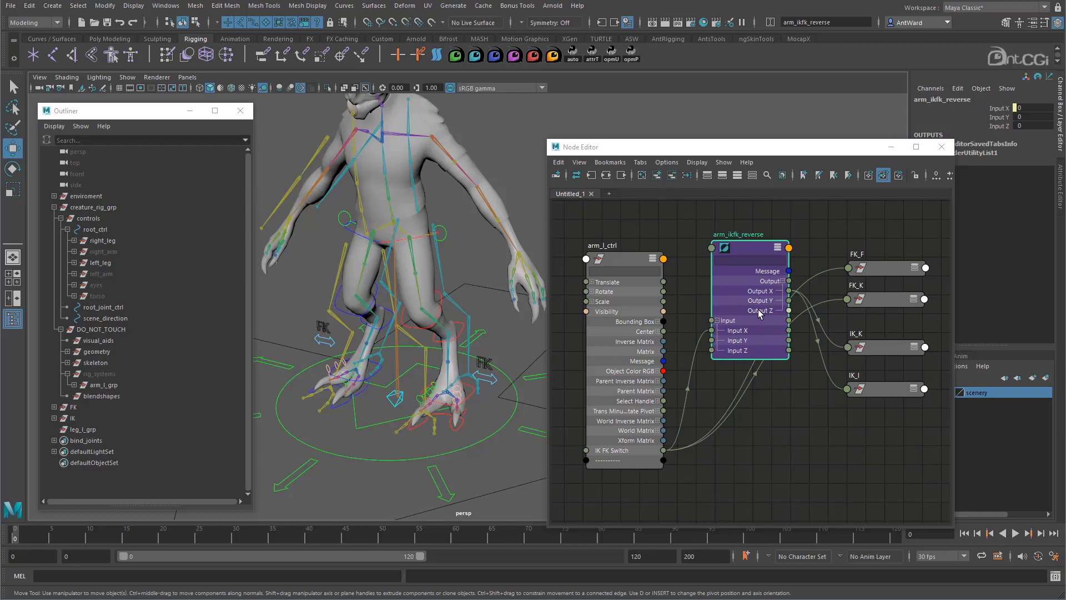
- Replace the Node Editor graph with leg_root_l_ctrl and leg_l_grp, arranged side by side
click(658, 176)
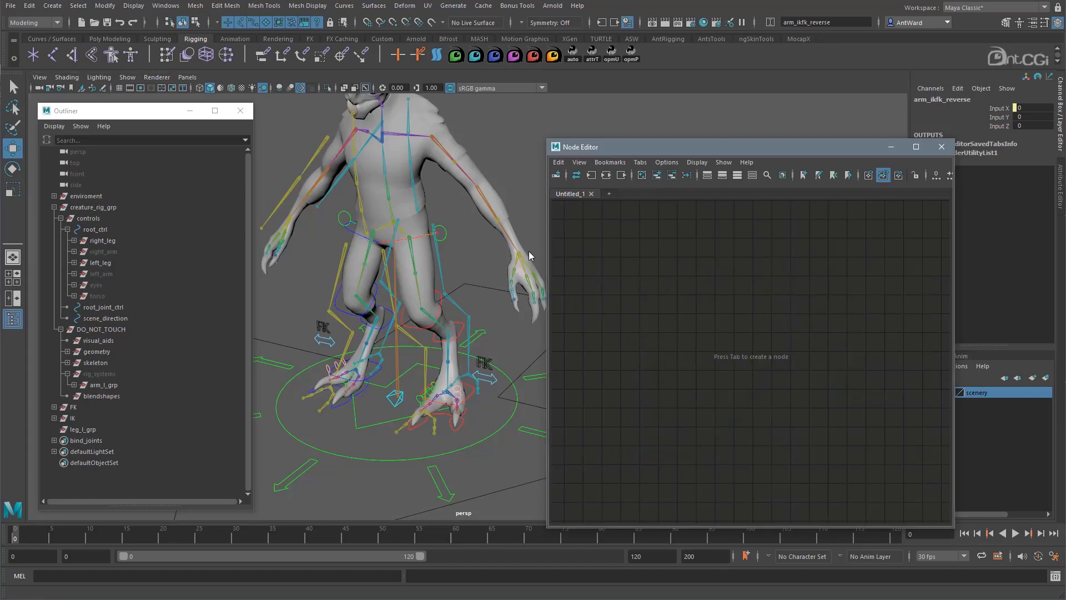
scroll(472, 236, up, 3)
click(88, 433)
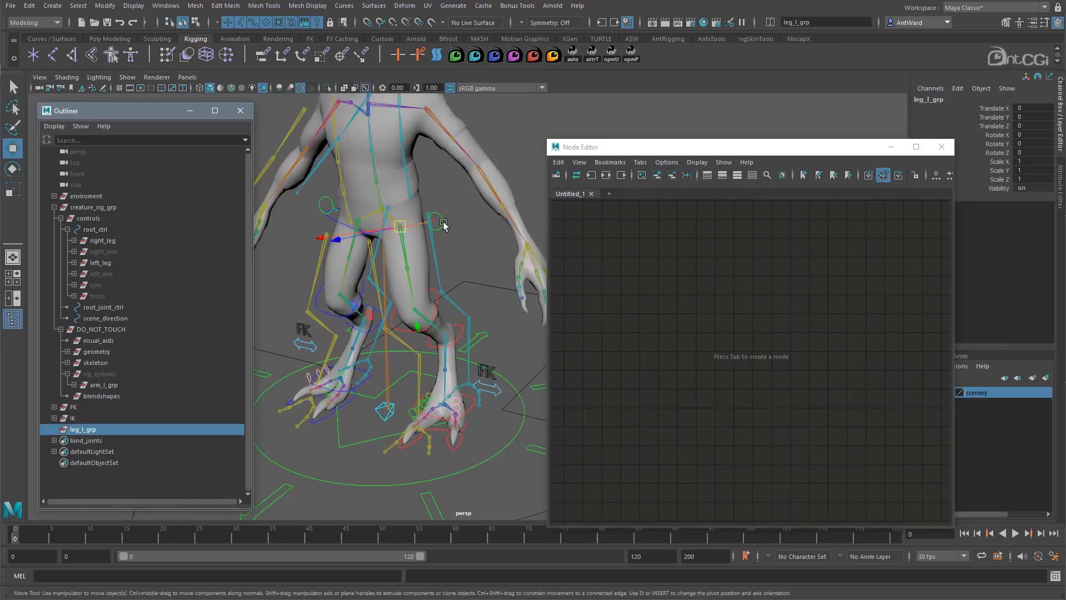
click(657, 175)
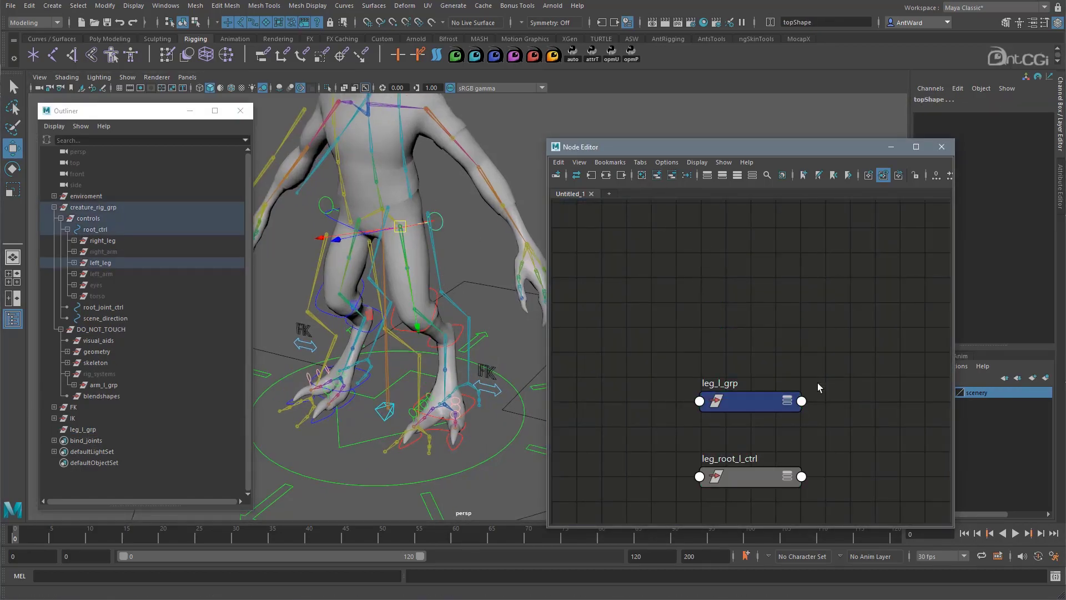
click(760, 343)
drag(759, 340, 835, 326)
drag(751, 404, 621, 322)
- Show all attributes on both nodes and connect leg_root_l_ctrl's World Matrix[0] to leg_l_grp's Offset Parent Matrix
shift+click(841, 327)
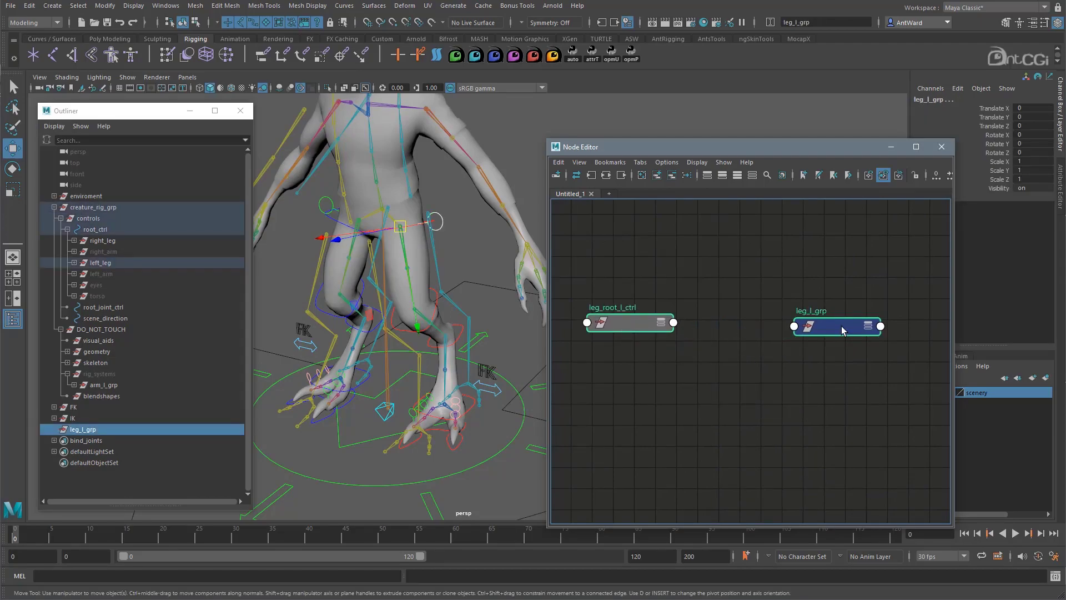
key(3)
middle_drag(731, 383, 736, 335)
click(676, 457)
drag(678, 467, 800, 280)
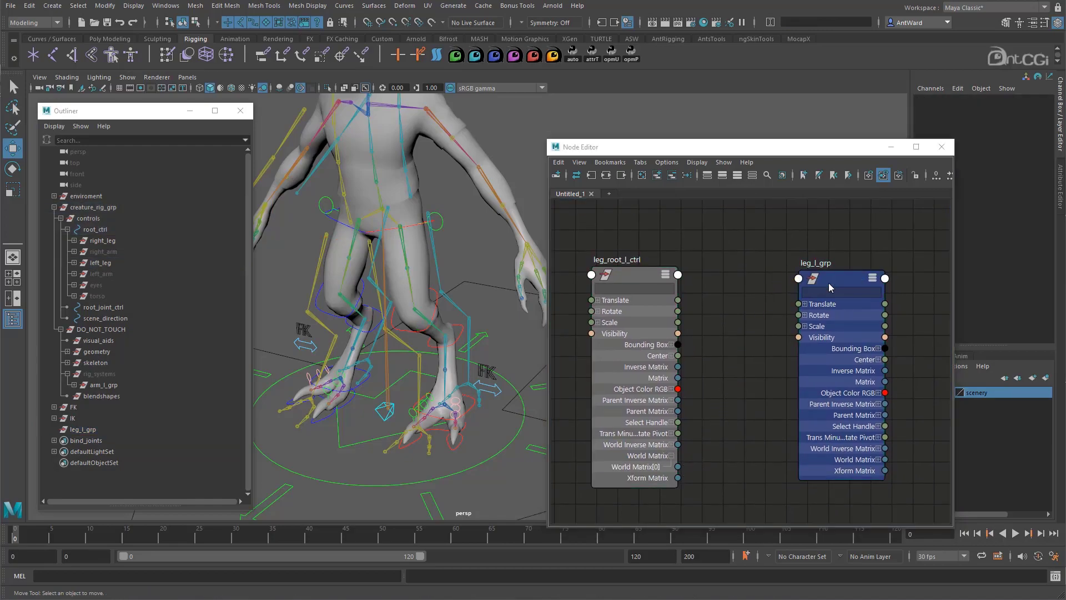
click(297, 494)
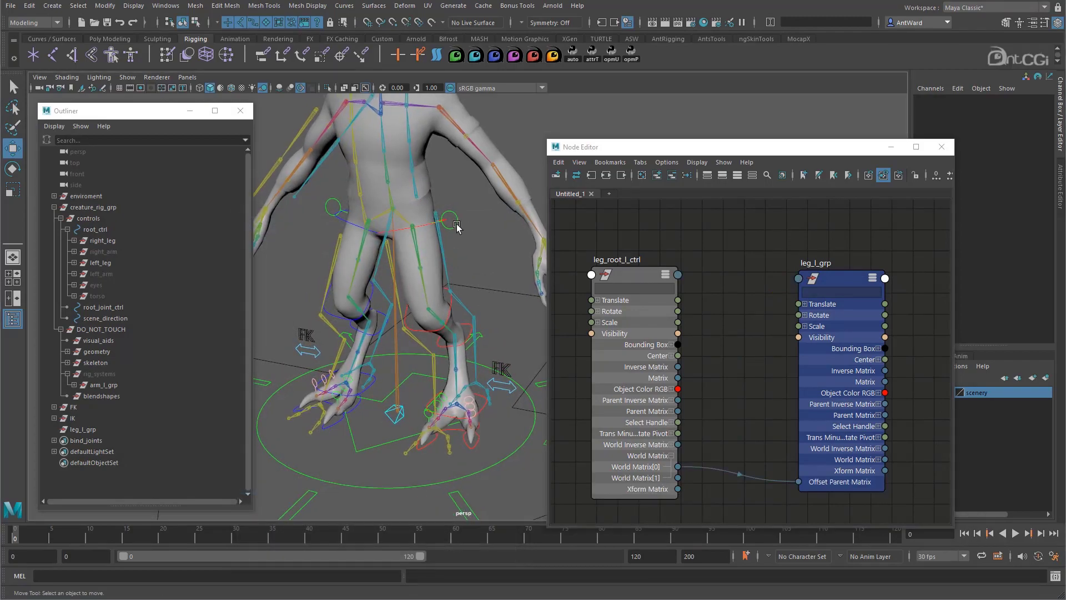
- Try moving leg_root_l_ctrl at the left hip, undo the move, and clear the Node Editor graph
click(457, 225)
drag(410, 227, 476, 222)
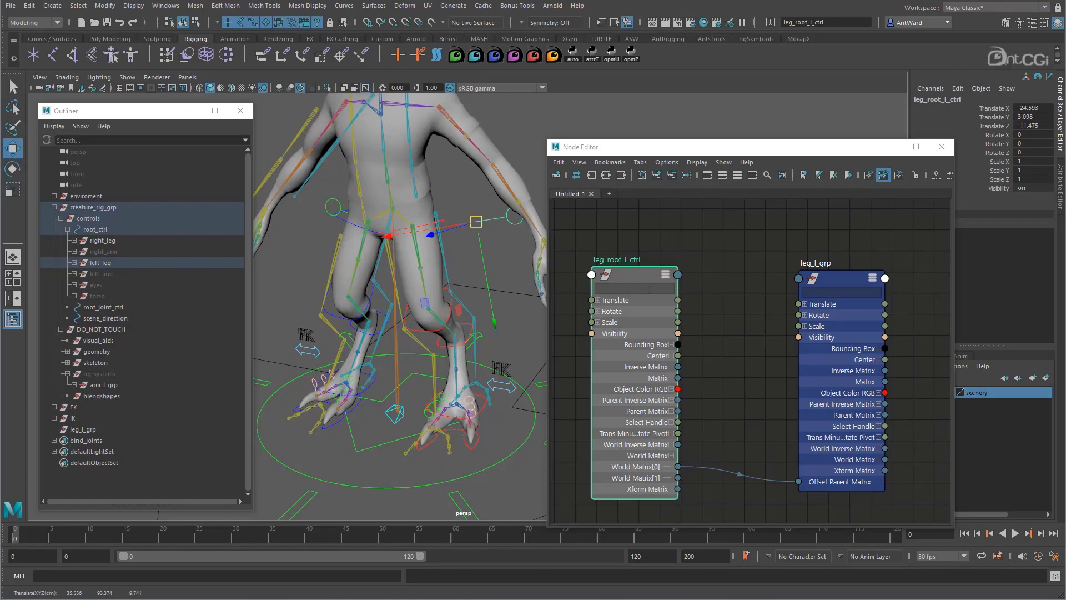
click(836, 281)
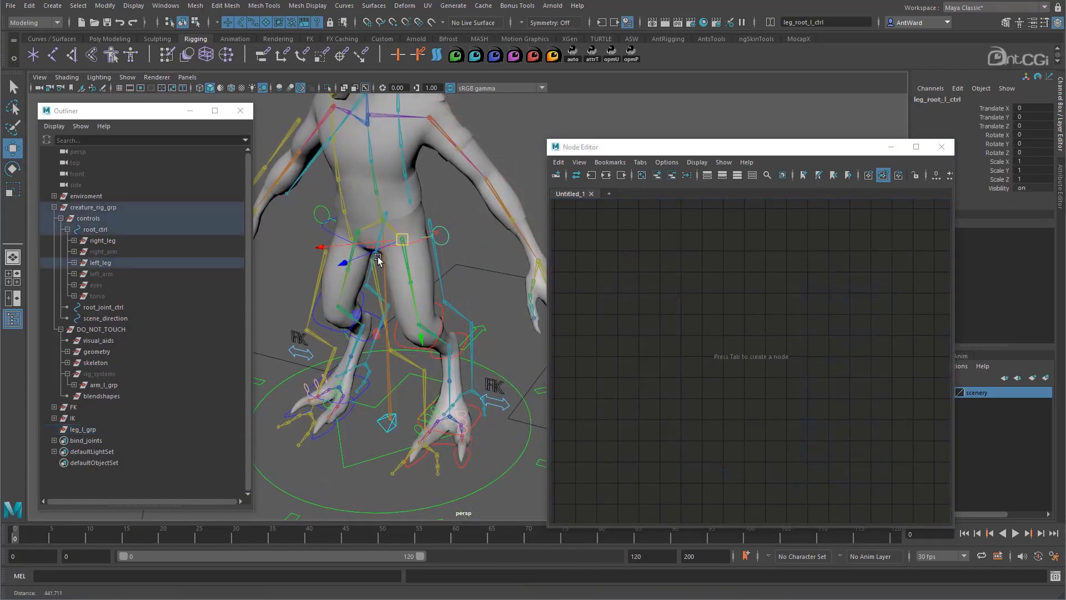
- Parent-constrain thigh_l to thigh_l_ik and thigh_l_fk on all axes, with Maintain Offset off and weight 1
alt+right_drag(378, 257, 458, 251)
mouse_move(458, 251)
alt+middle_down()
mouse_move(431, 243)
mouse_move(459, 254)
alt+middle_up()
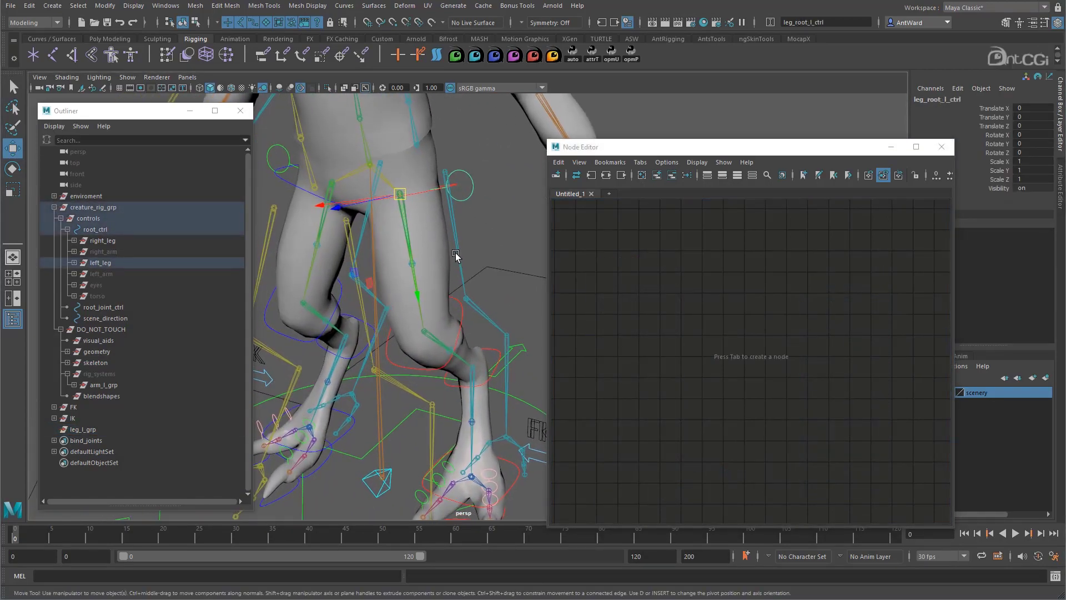
click(458, 244)
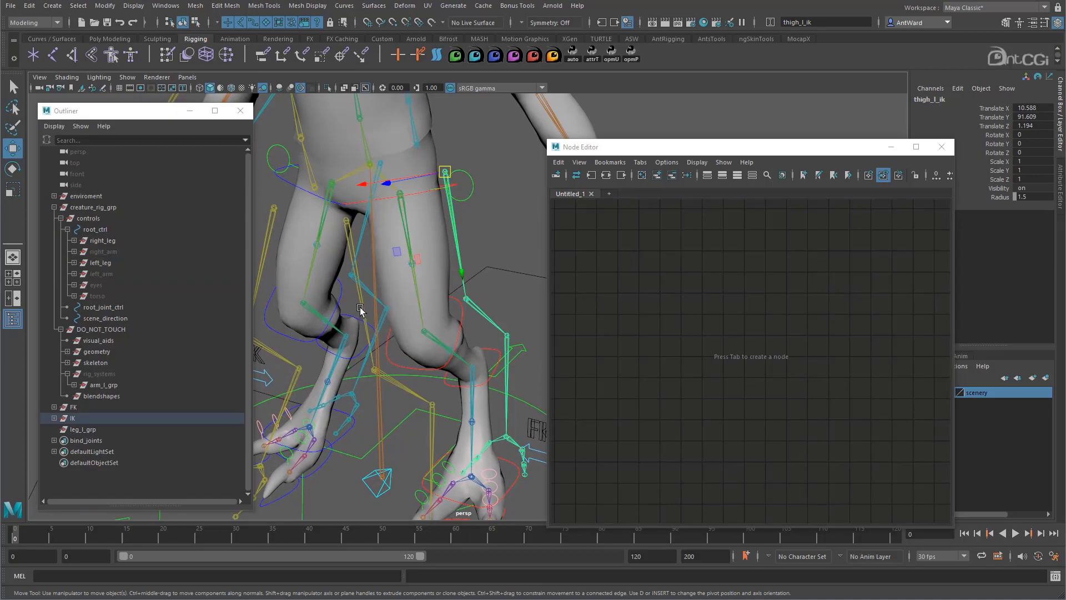
click(415, 300)
key(space)
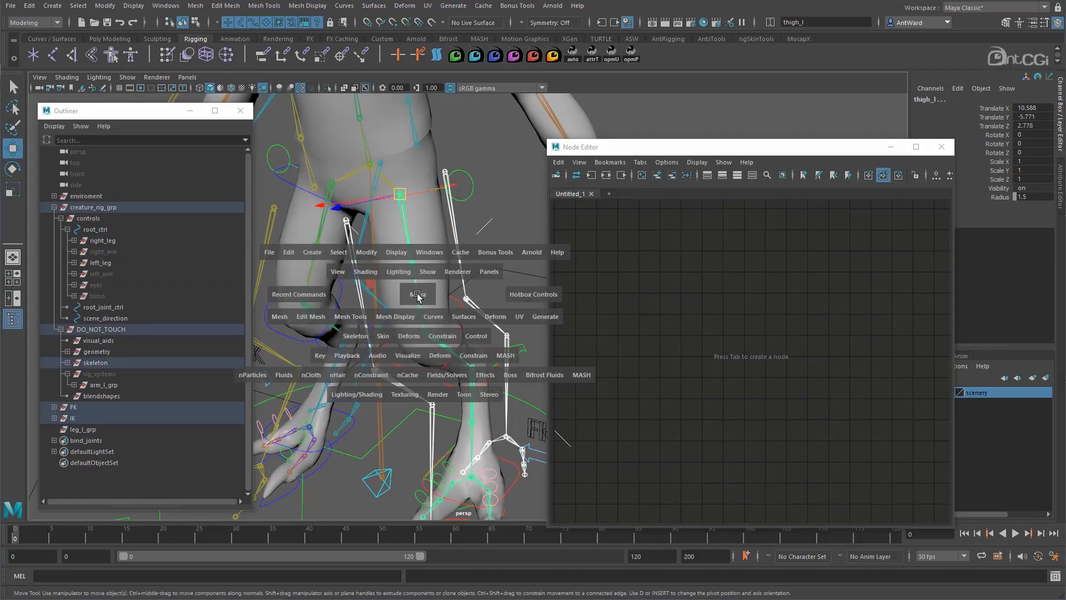
click(441, 336)
click(548, 368)
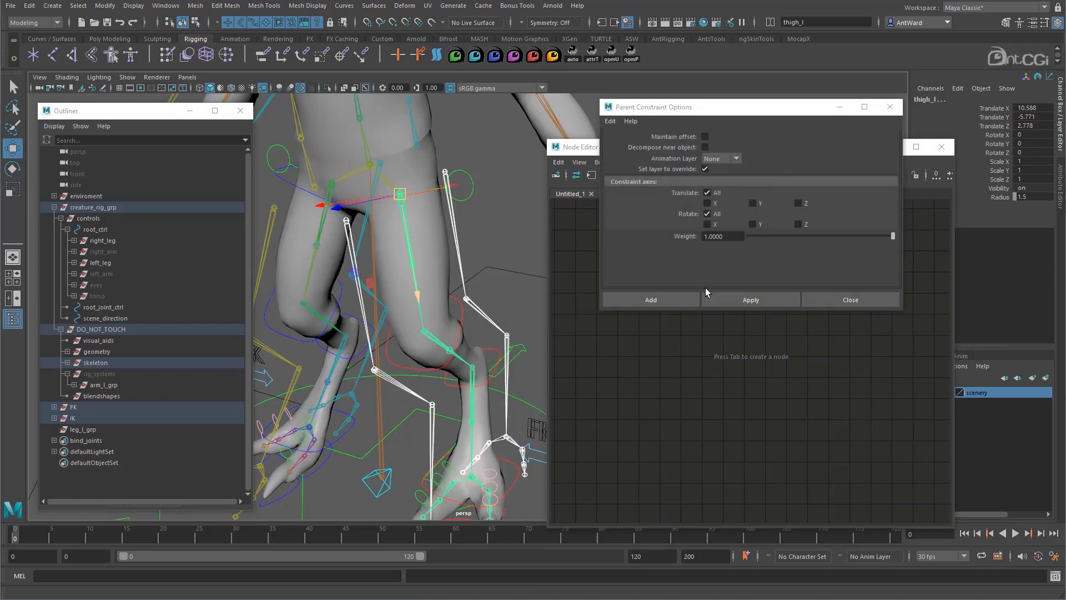
click(656, 297)
- Parent-constrain knee_l to knee_l_ik and knee_l_fk with the same constraint options
alt+drag(446, 325, 396, 331)
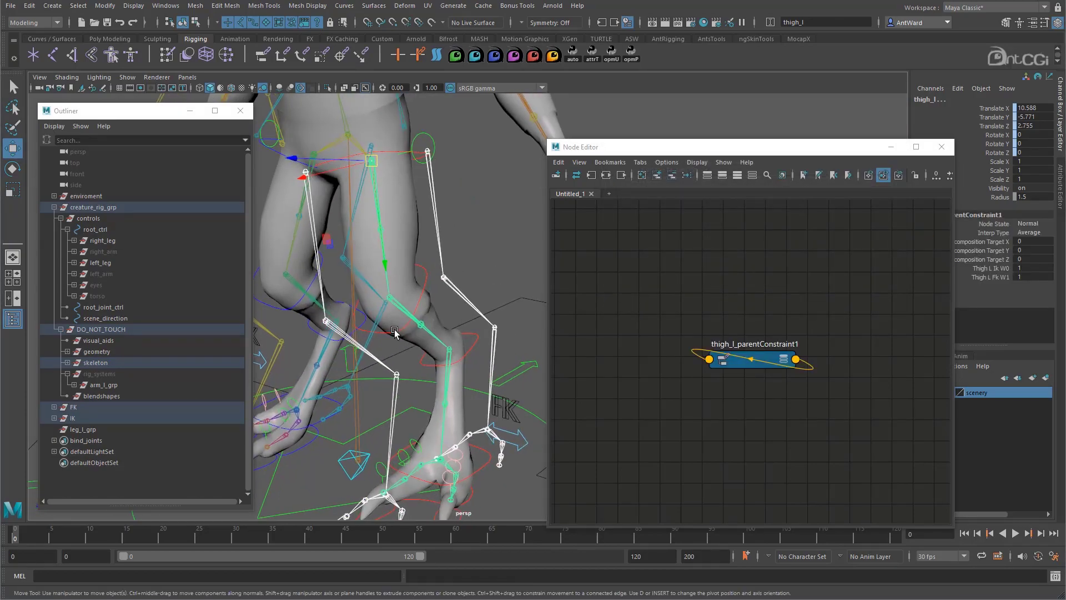
alt+middle_drag(397, 331, 456, 292)
alt+right_drag(456, 291, 483, 244)
click(485, 242)
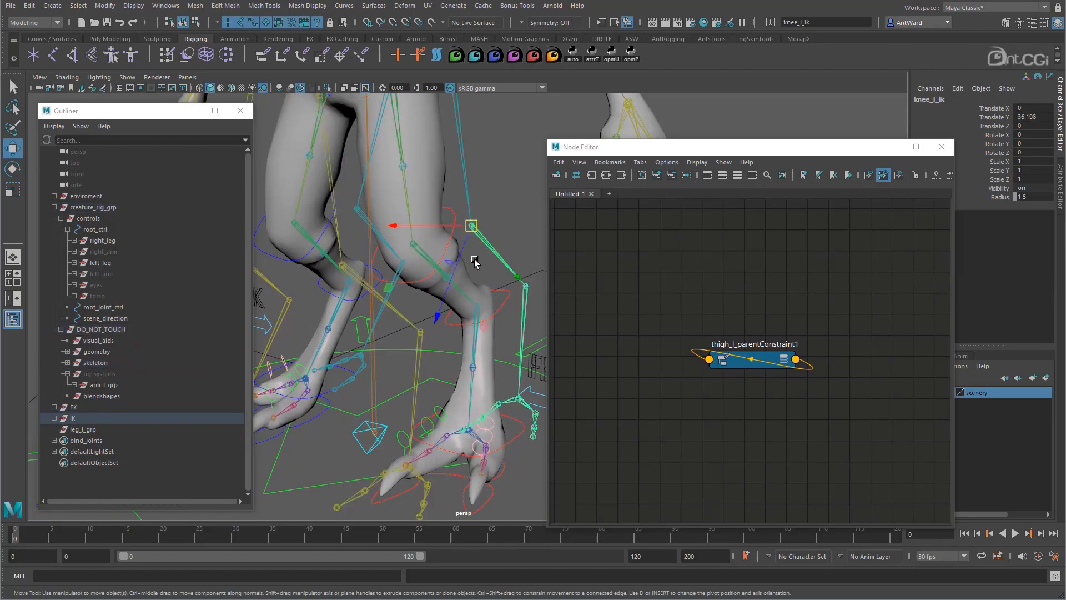
shift+click(394, 311)
shift+click(462, 293)
key(g)
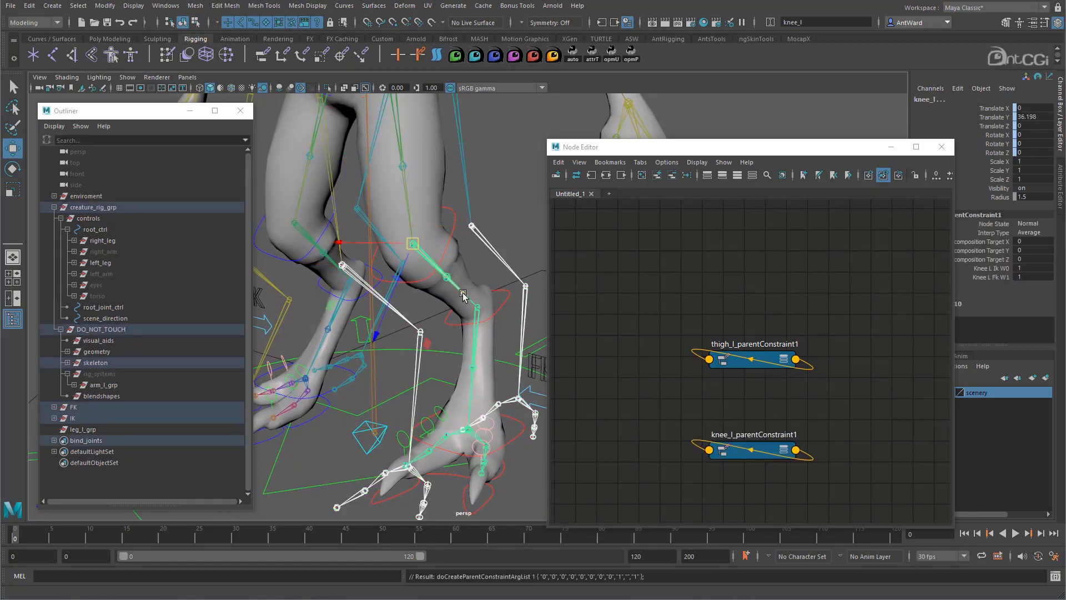
- Parent-constrain calf_l to calf_l_ik and calf_l_fk with the same constraint options
click(417, 371)
shift+click(471, 388)
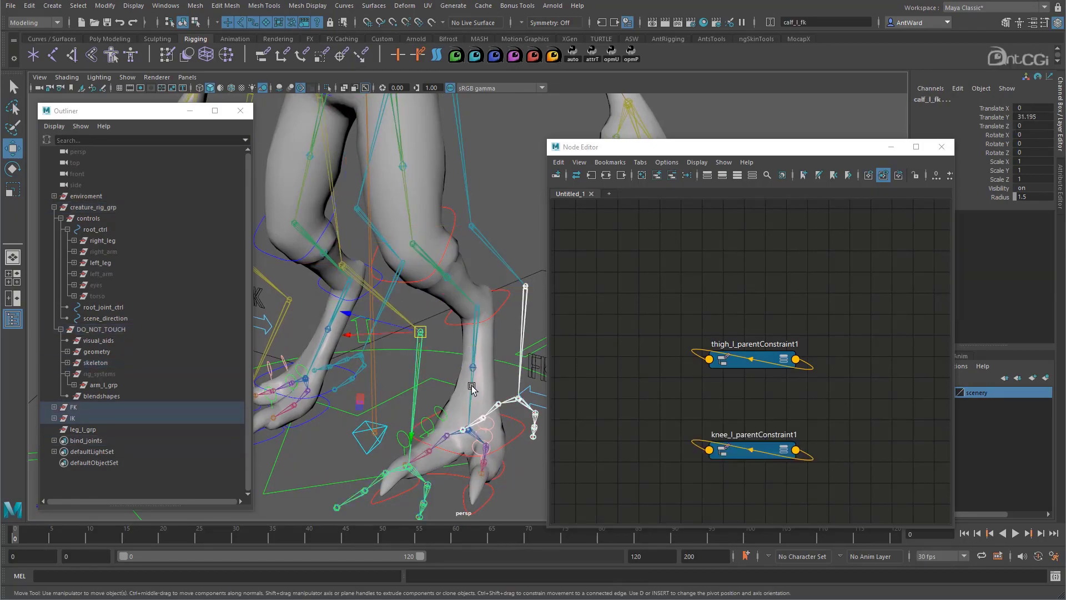
key(g)
- Parent-constrain foot_l to foot_l_ik and foot_l_fk with the same constraint options
alt+drag(471, 388, 402, 331)
key(Down)
alt+right_drag(402, 330, 462, 314)
ctrl+drag(445, 257, 436, 278)
click(478, 325)
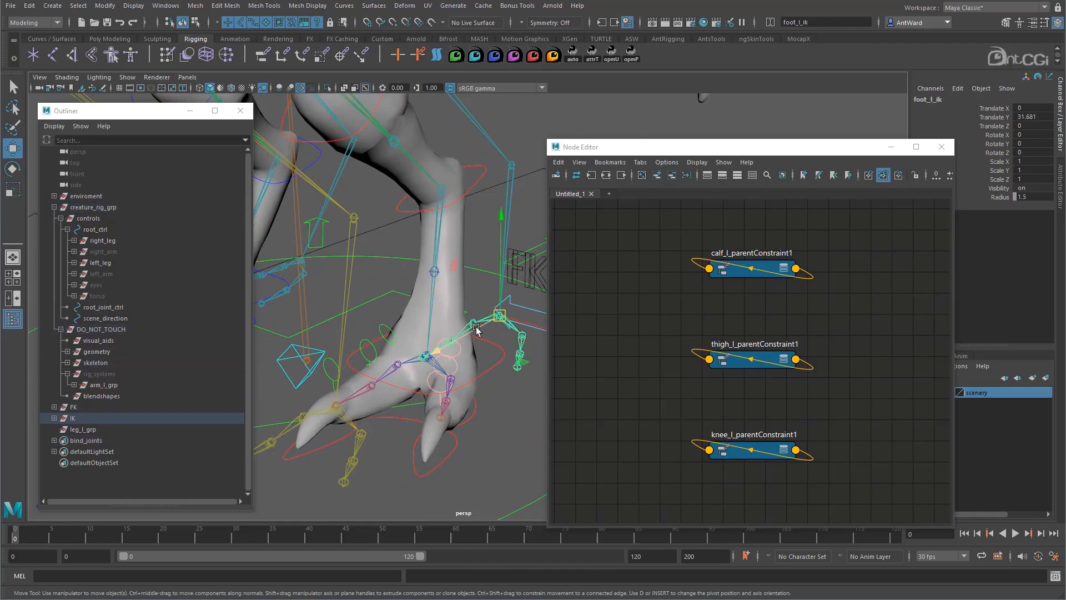
shift+click(321, 410)
alt+middle_drag(323, 401, 345, 371)
alt+right_drag(345, 371, 372, 416)
alt+middle_drag(373, 416, 414, 346)
alt+drag(414, 345, 423, 334)
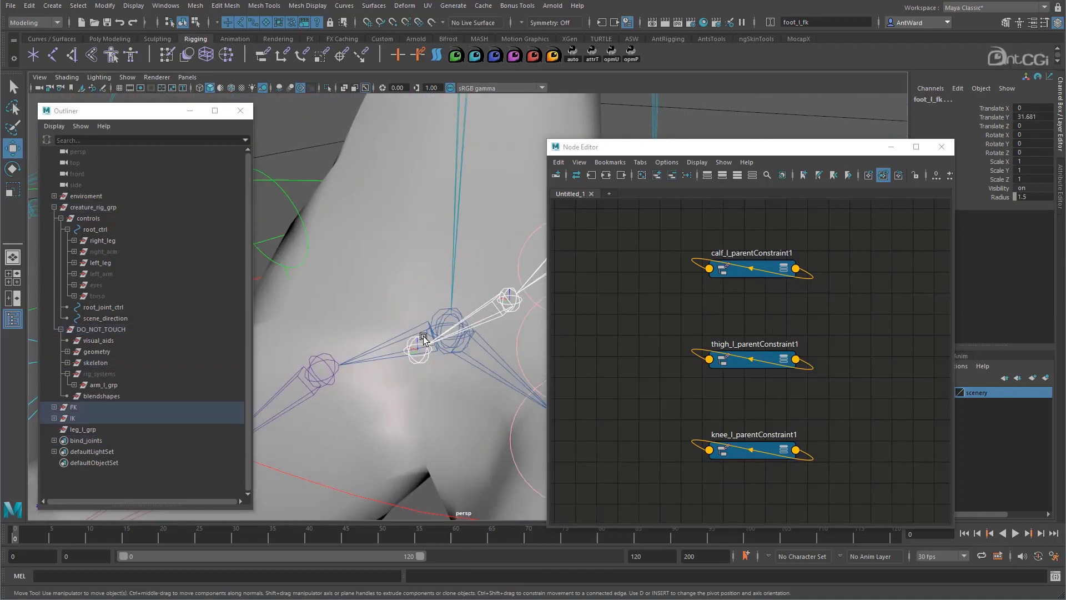
shift+click(444, 322)
alt+right_drag(444, 325, 333, 345)
alt+drag(402, 335, 438, 328)
drag(722, 146, 783, 139)
key(g)
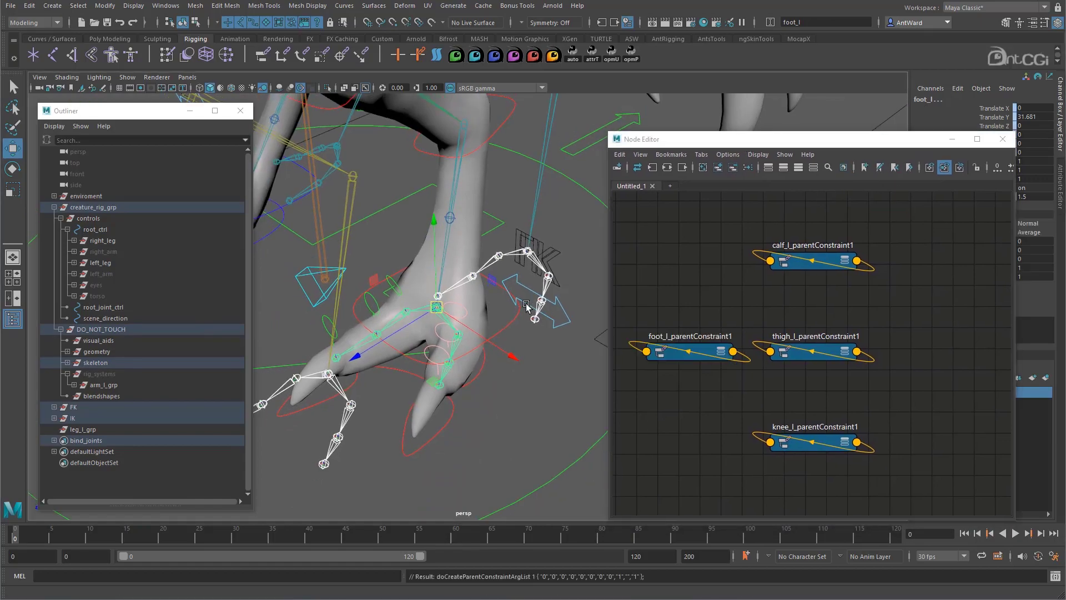
- Parent-constrain bigtoe_01_l, bigtoe_02_l and bigtoe_03_l to their matching IK and FK joints
click(300, 390)
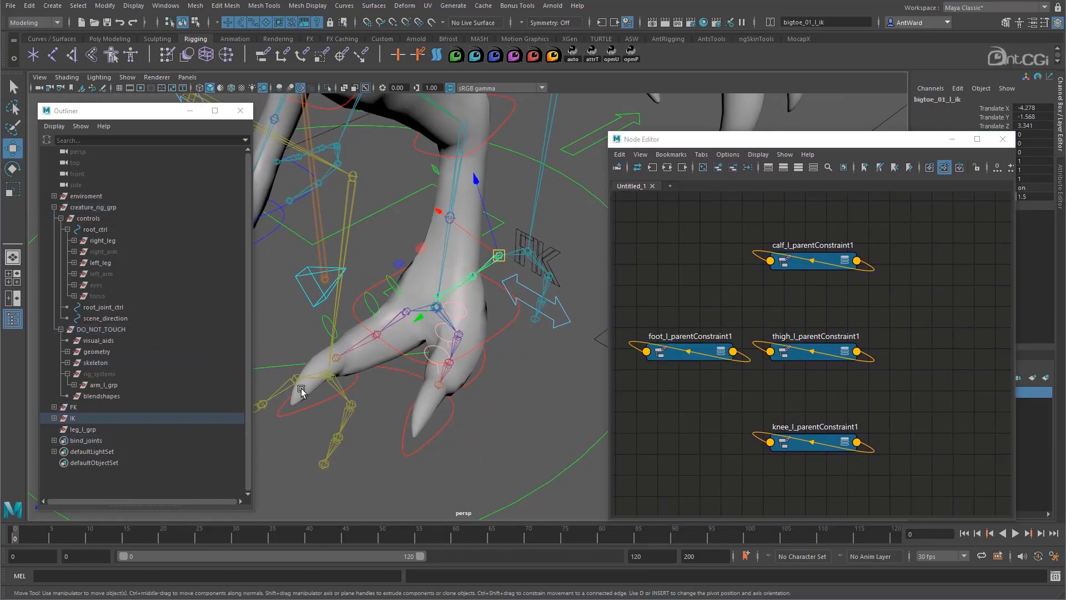
click(402, 314)
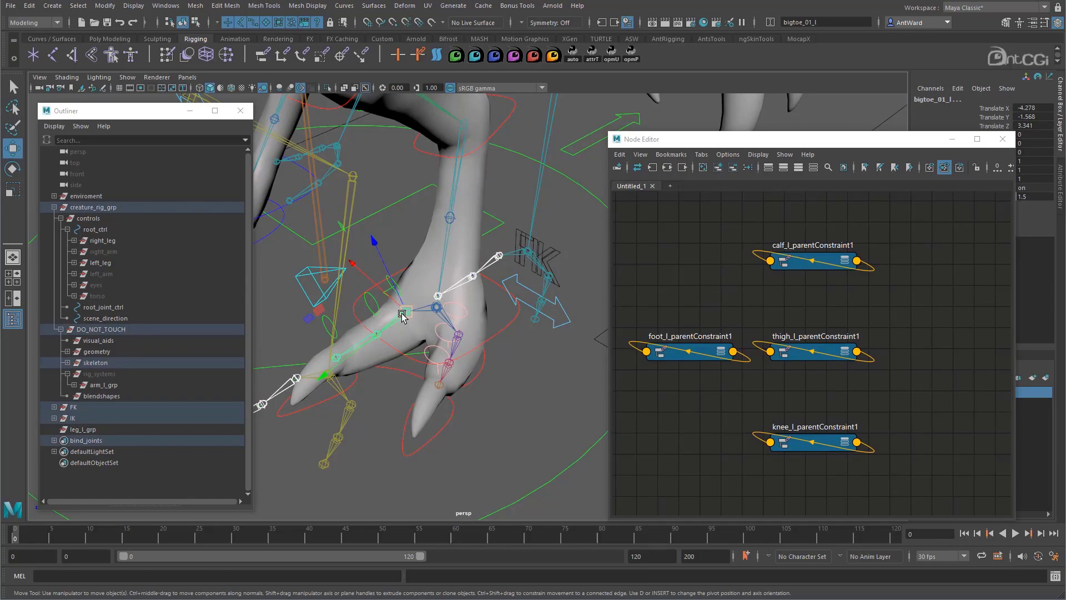
key(g)
key(Down)
key(g)
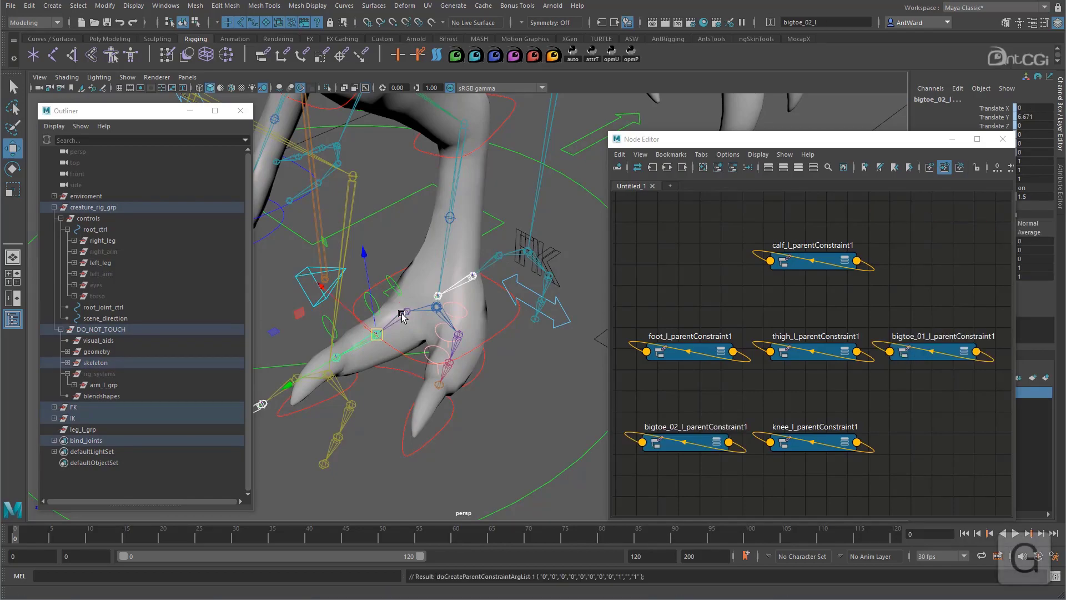
key(Down)
key(g)
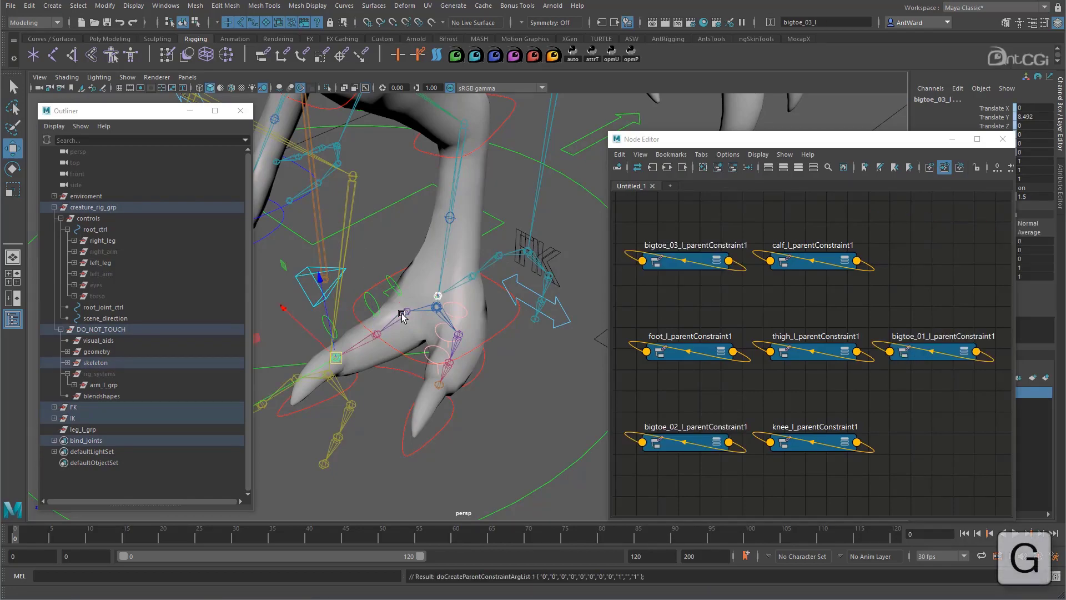
- Parent-constrain littletoe_01_l, littletoe_02_l and littletoe_03_l to their matching IK and FK joints
click(548, 287)
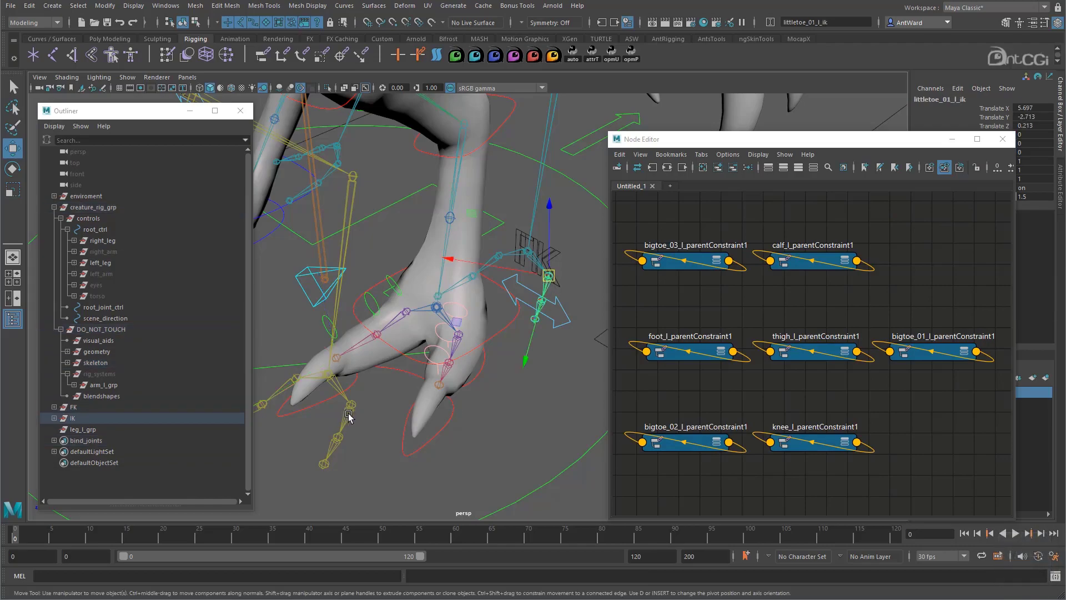
key(Down)
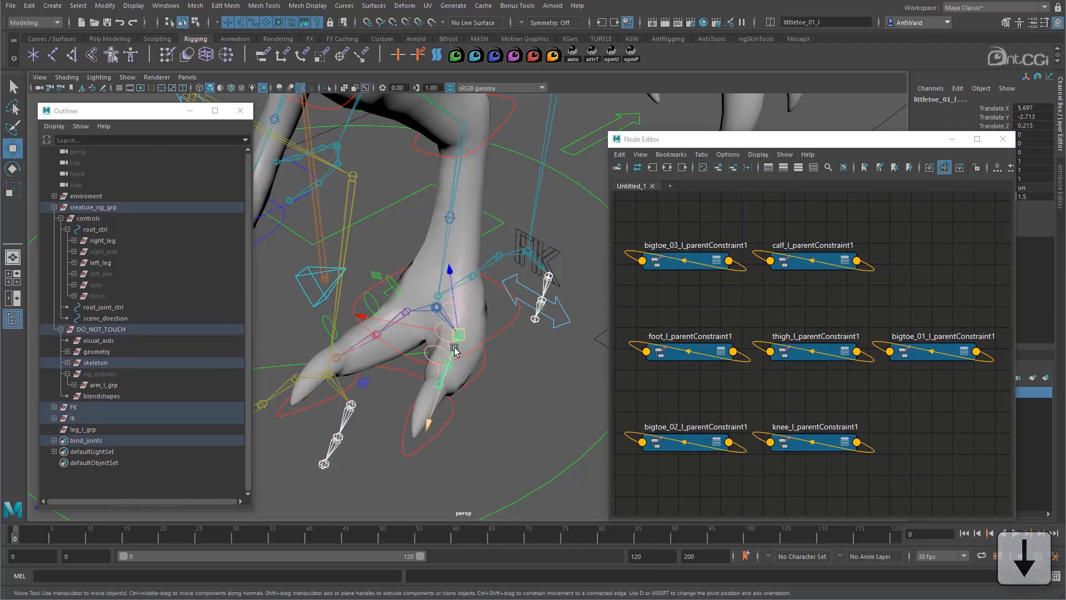
key(g)
key(Down)
key(g)
key(Down)
key(g)
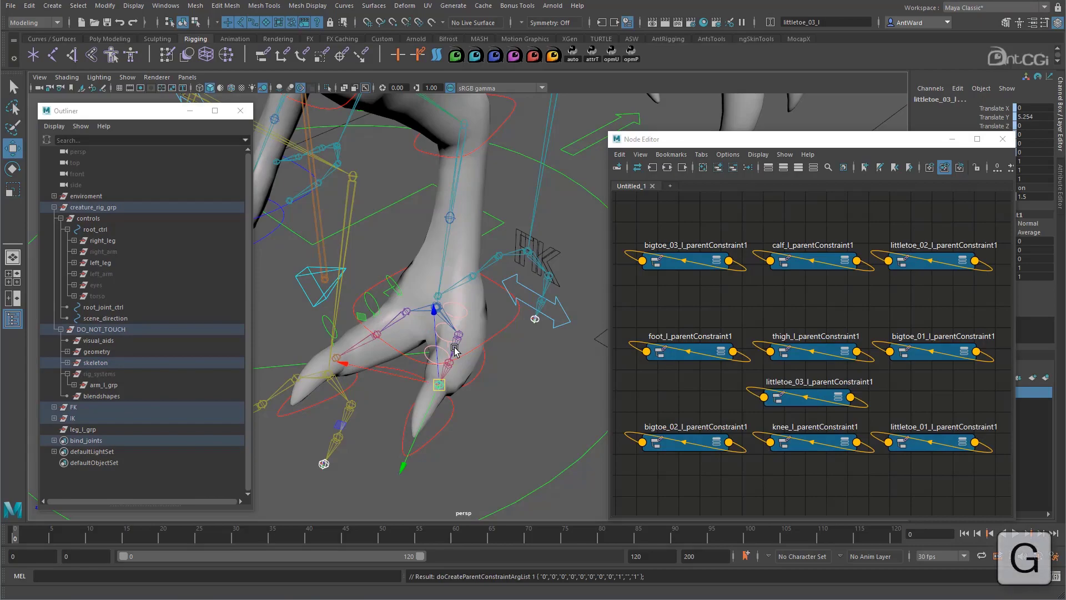
- Stack all ten left leg parent constraint nodes in one column along one side of the node graph
alt+drag(489, 371, 533, 376)
alt+middle_drag(533, 376, 525, 433)
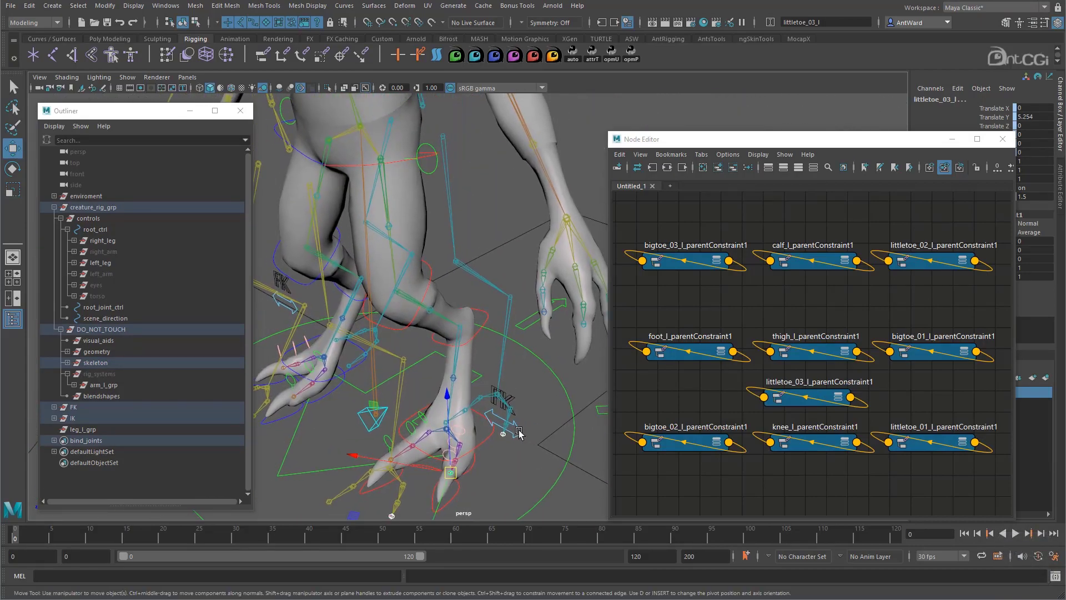
click(519, 432)
scroll(813, 266, down, 3)
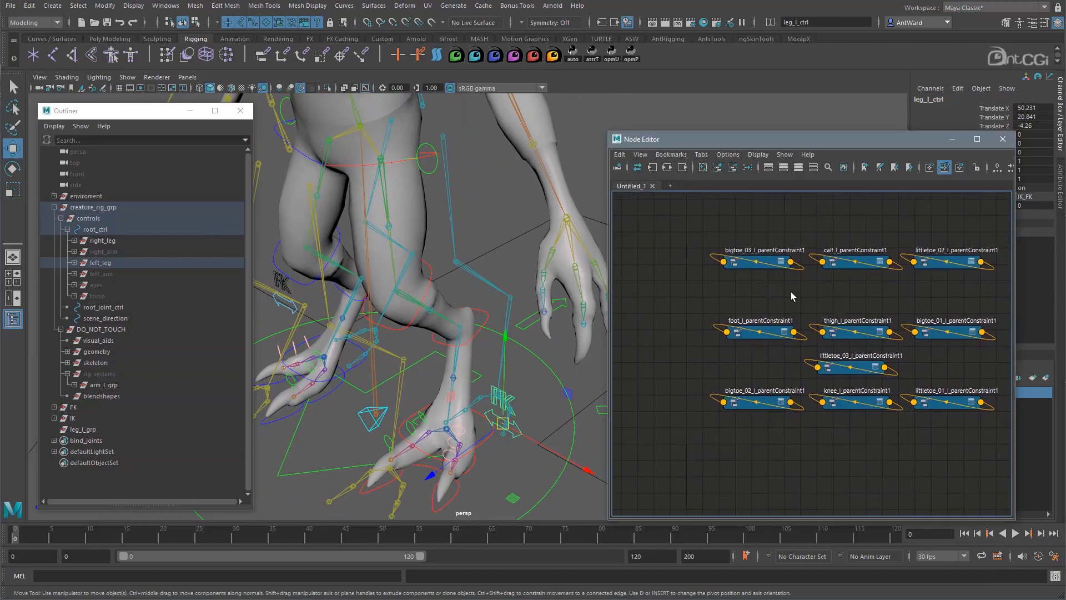
drag(770, 332, 771, 288)
drag(765, 401, 772, 312)
drag(855, 261, 764, 340)
drag(858, 331, 764, 366)
drag(861, 366, 768, 401)
drag(857, 401, 765, 437)
click(938, 270)
drag(939, 270, 939, 311)
shift+click(947, 333)
shift+click(947, 403)
drag(947, 403, 778, 494)
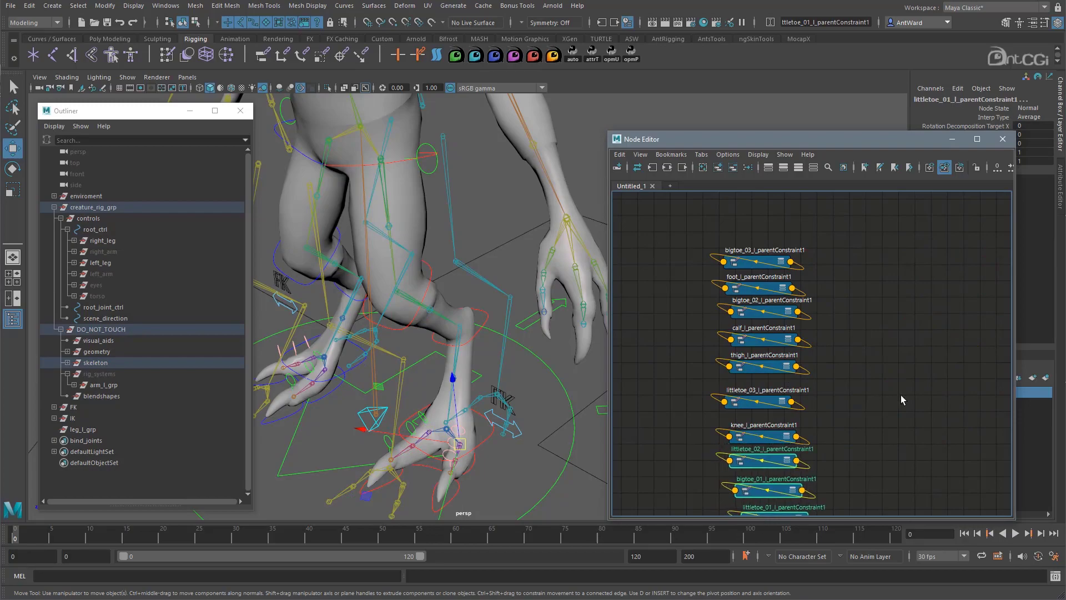
key(a)
drag(735, 222, 872, 499)
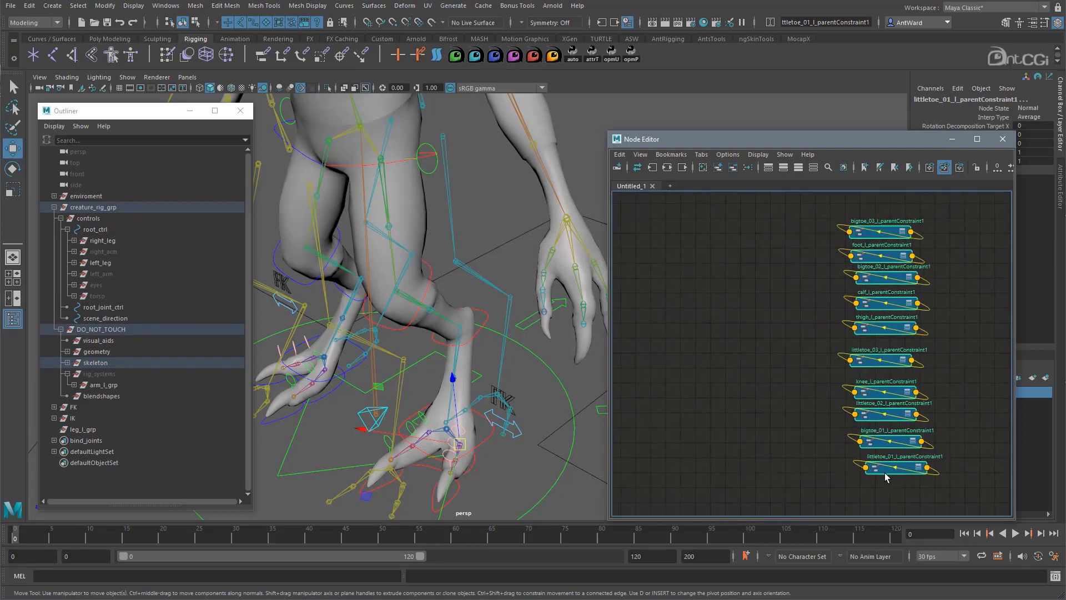
- Add leg_l_ctrl to the graph without its shape node, place it beside the constraints and show all its attributes
click(522, 438)
click(718, 168)
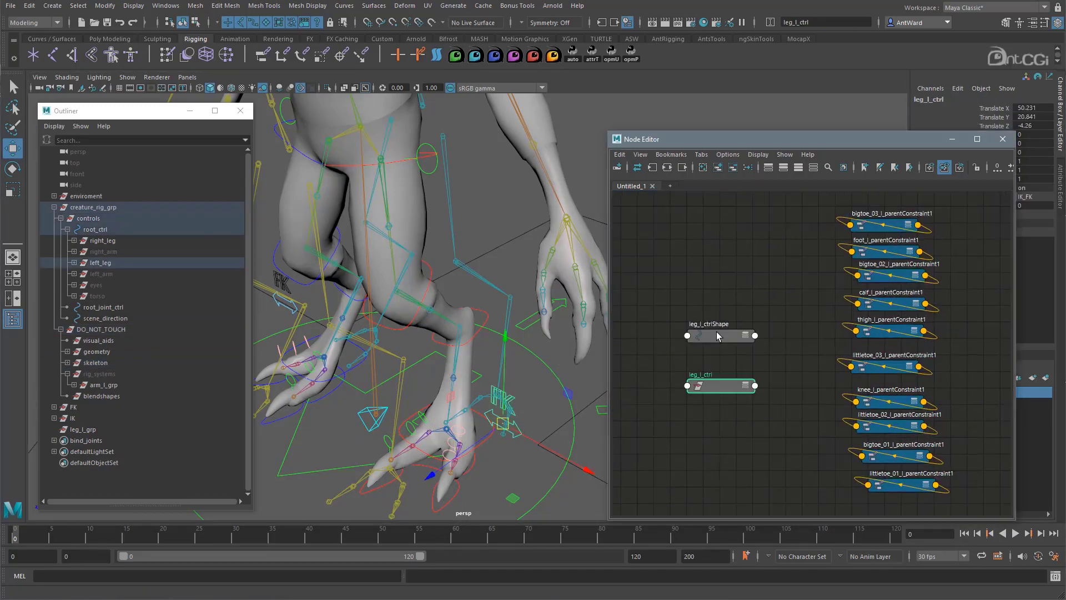
click(733, 167)
drag(718, 387, 682, 255)
key(3)
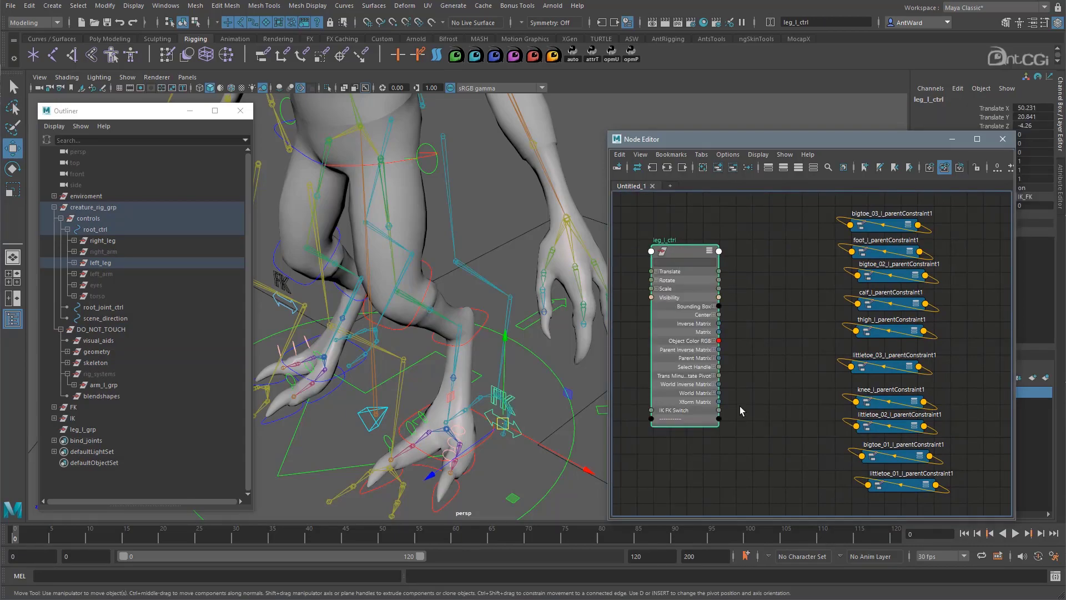
- Connect leg_l_ctrl's IK FK Switch to the Fk W1 weights of the bigtoe_03, foot, bigtoe_02, calf and thigh parent constraints
alt+drag(480, 368, 502, 371)
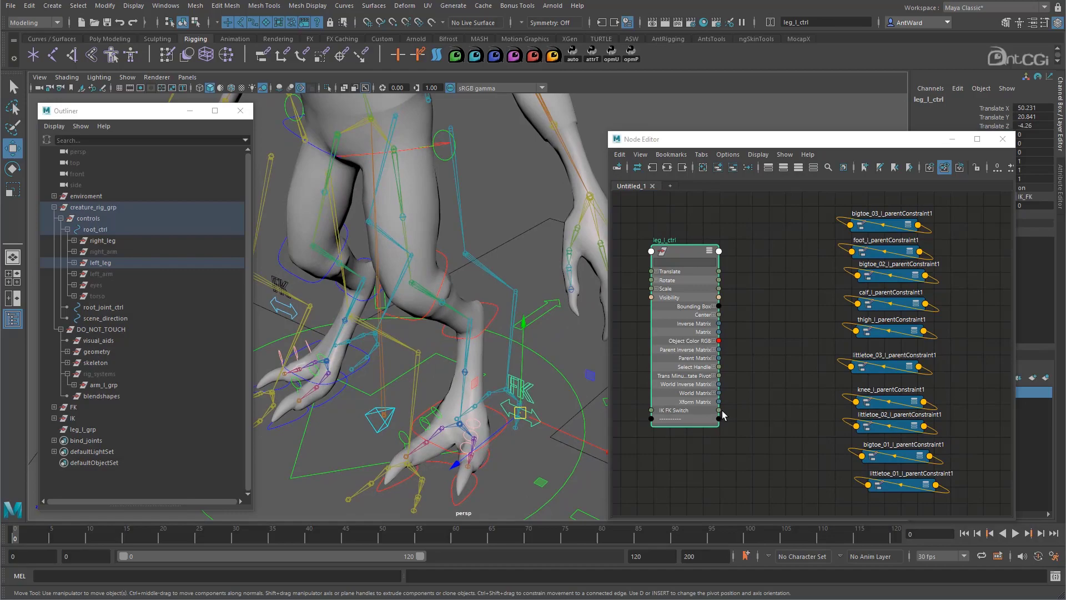
drag(719, 411, 851, 226)
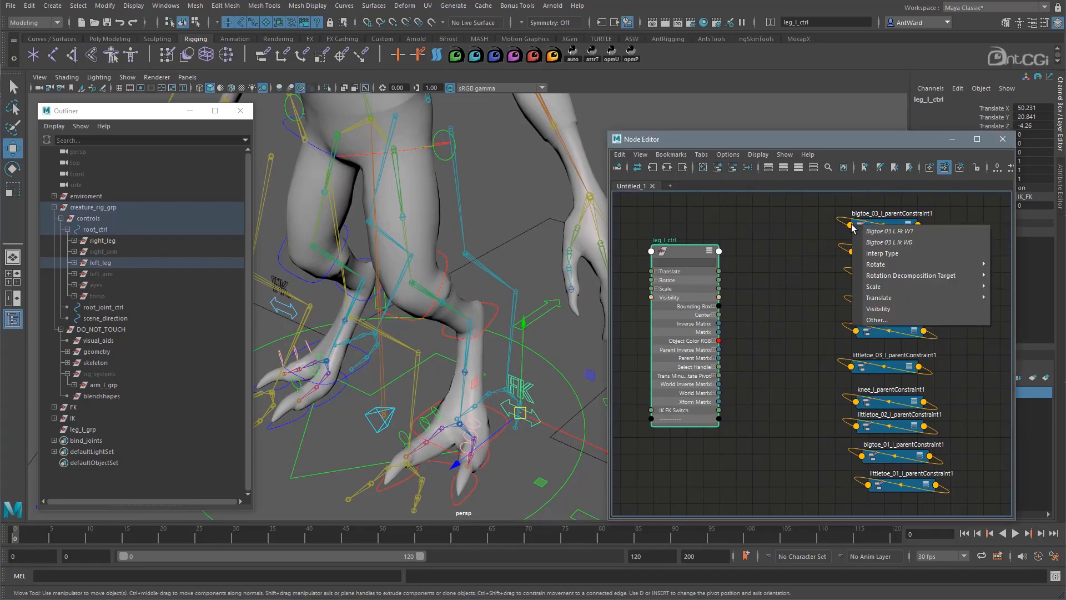
click(885, 231)
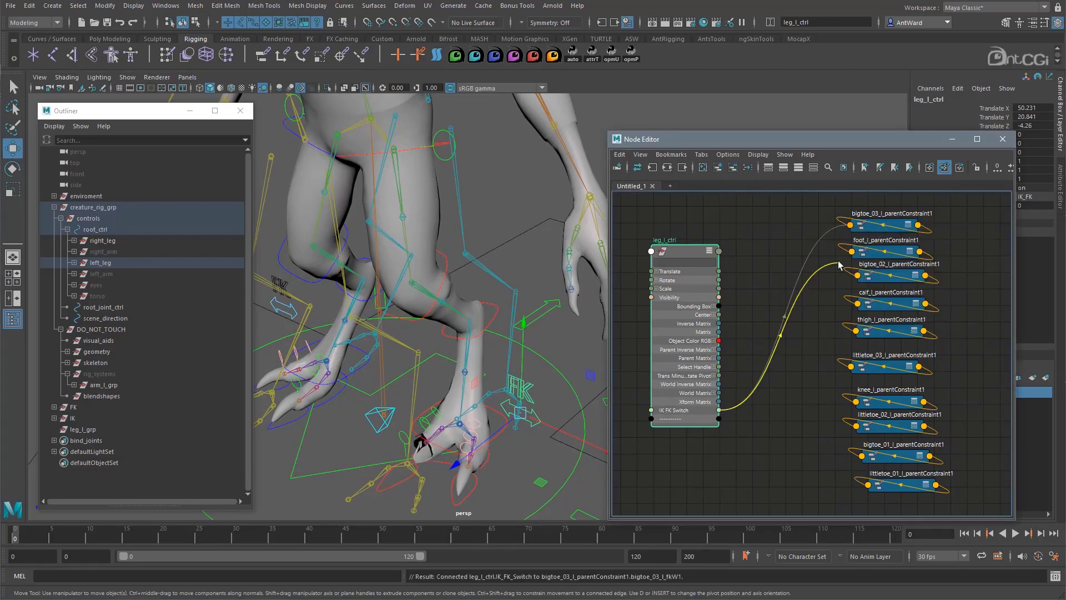
drag(839, 266, 852, 251)
click(886, 257)
drag(719, 409, 855, 332)
click(891, 280)
click(892, 308)
click(890, 337)
- Connect IK FK Switch to the Fk W1 weights of the littletoe_03, knee, littletoe_02, bigtoe_01 and littletoe_01 parent constraints
drag(720, 410, 851, 367)
click(884, 372)
drag(859, 404, 857, 401)
click(891, 407)
drag(719, 410, 862, 455)
click(891, 432)
click(895, 462)
drag(720, 416, 878, 487)
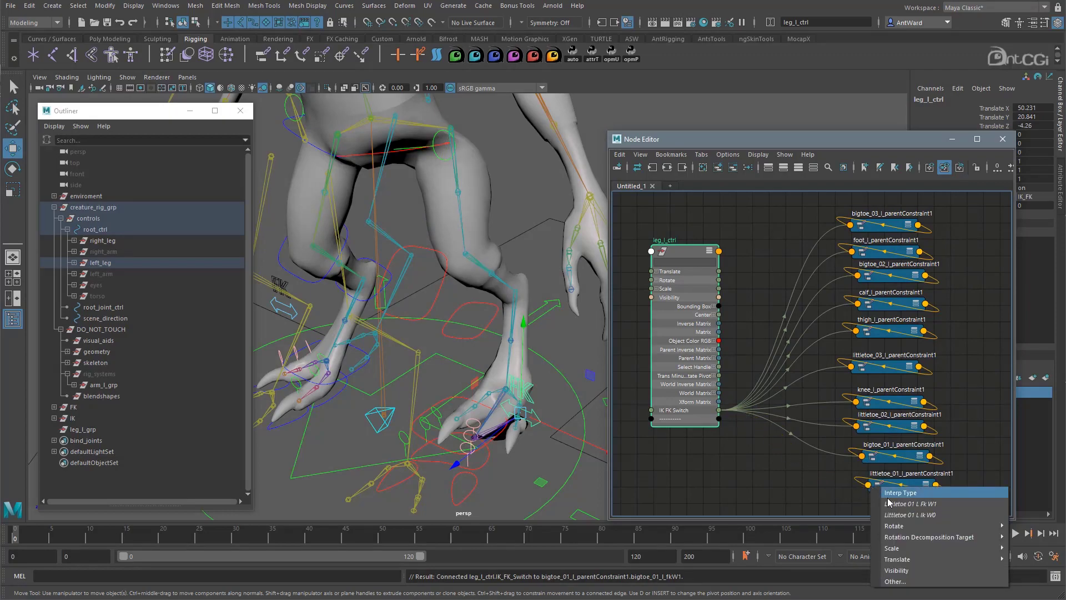
click(889, 503)
- Create a reverse node between leg_l_ctrl and the constraints and show all its attributes
alt+drag(465, 431, 484, 383)
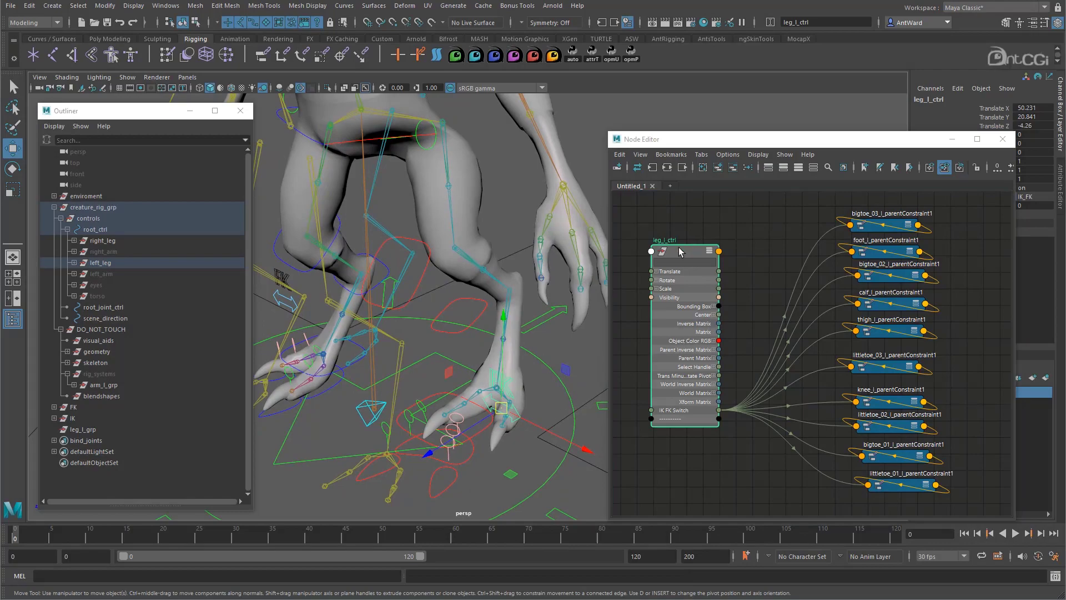
drag(680, 252, 654, 213)
click(714, 236)
key(Tab)
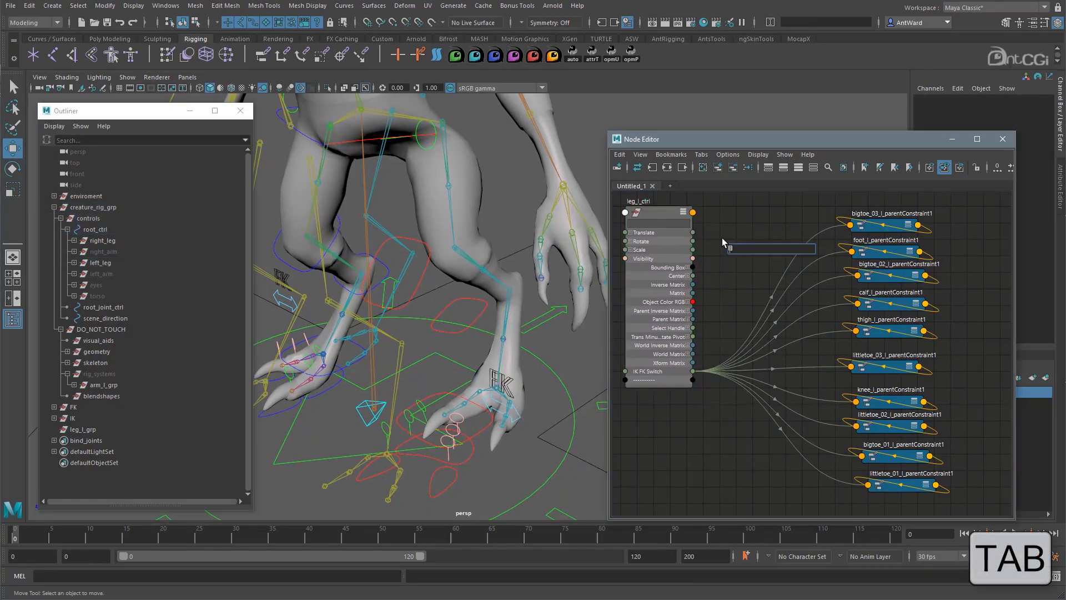
text(reverse)
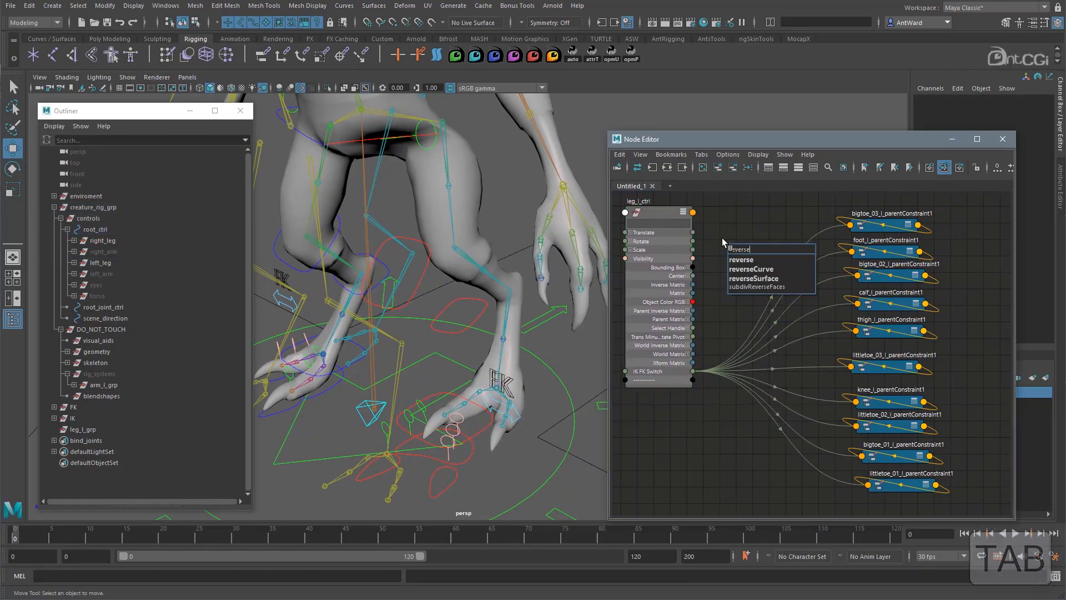
key(Return)
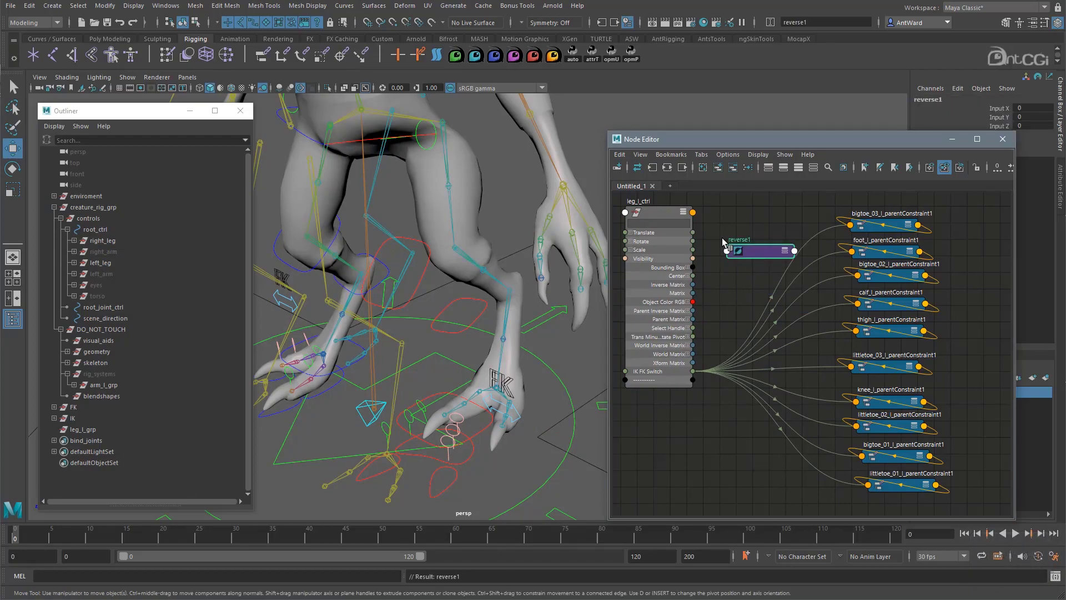
key(3)
click(831, 366)
scroll(868, 384, down, 1)
scroll(828, 376, up, 1)
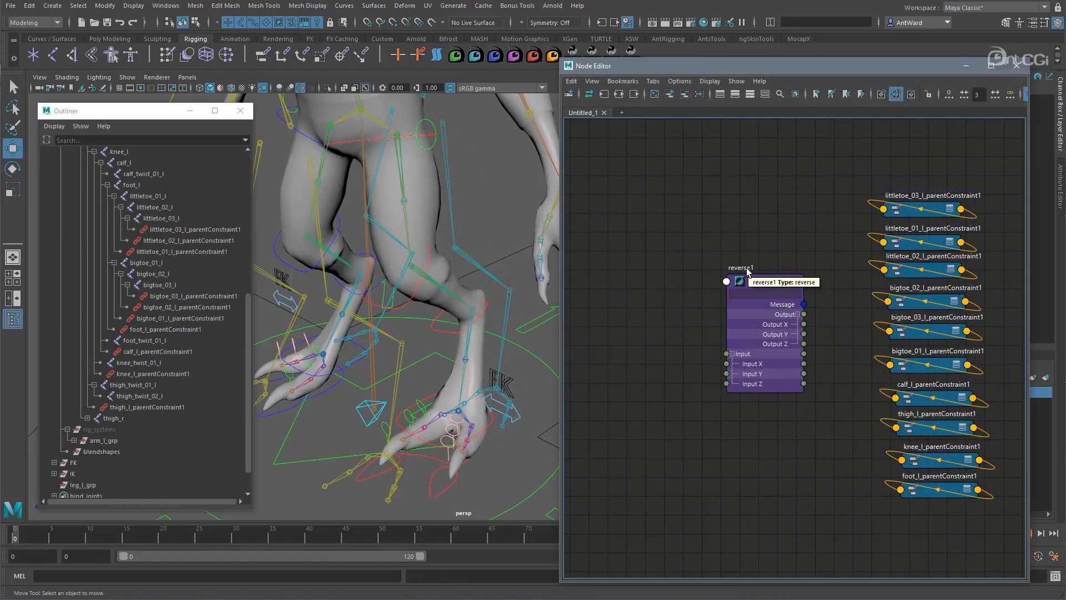
- Rename the reverse node leg_ikfk_reverse and move it higher in the graph
click(748, 272)
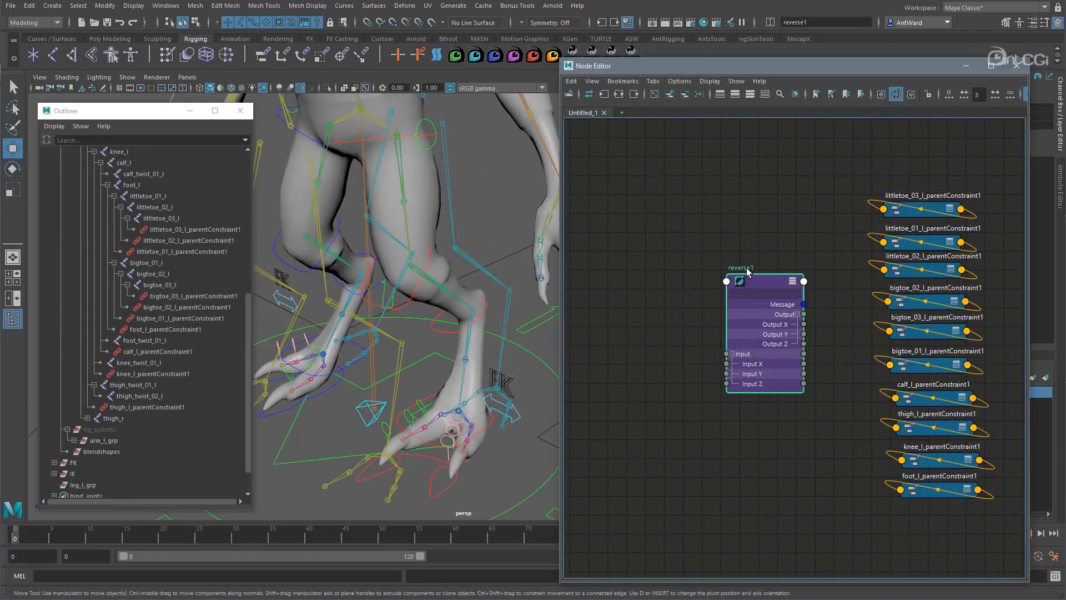
double_click(748, 268)
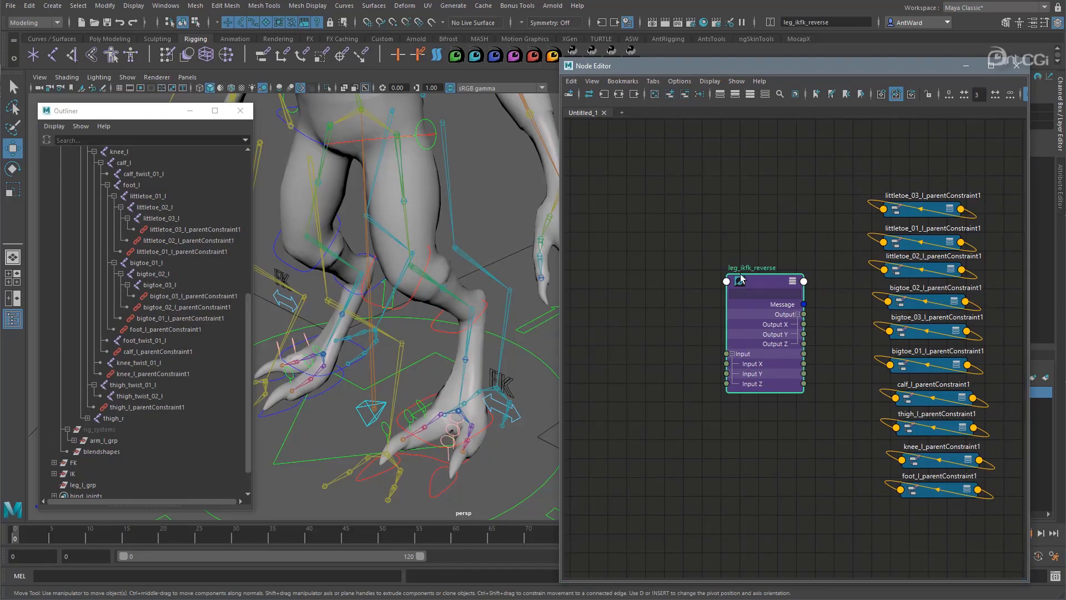
drag(756, 285, 760, 227)
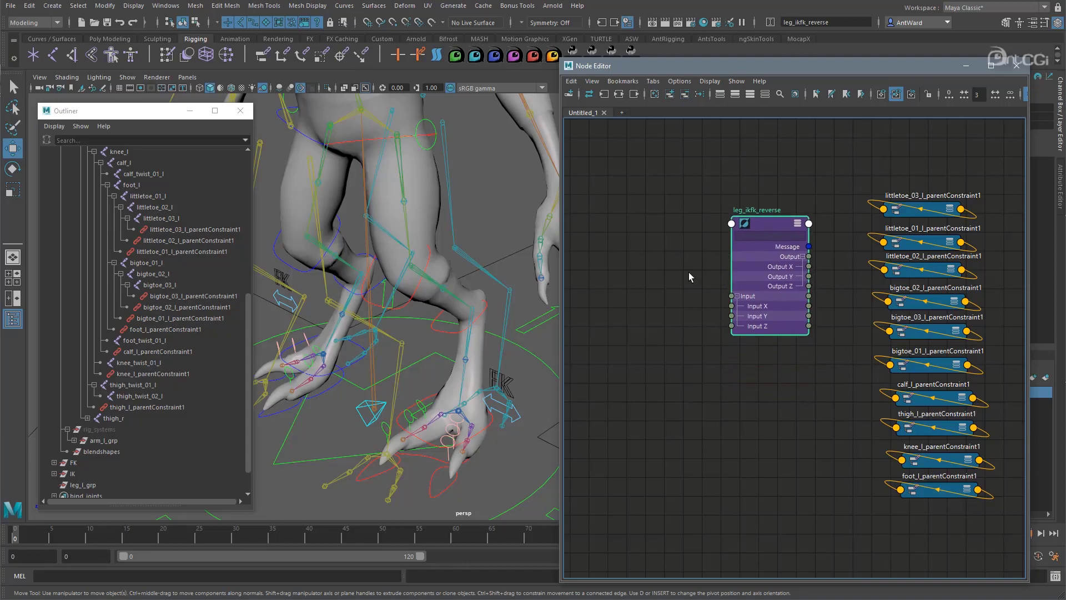
- Add leg_l_ctrl to the graph and arrange it and leg_ikfk_reverse beside the constraint column
click(520, 421)
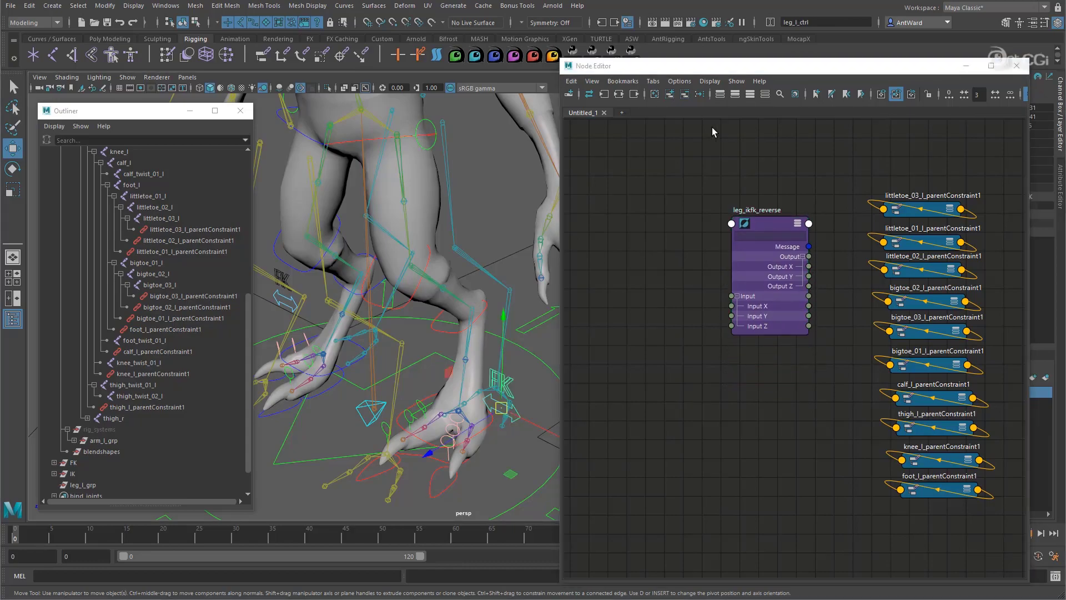
click(670, 95)
drag(722, 325, 612, 203)
drag(768, 242, 660, 337)
alt+middle_drag(664, 280, 744, 277)
drag(697, 206, 649, 198)
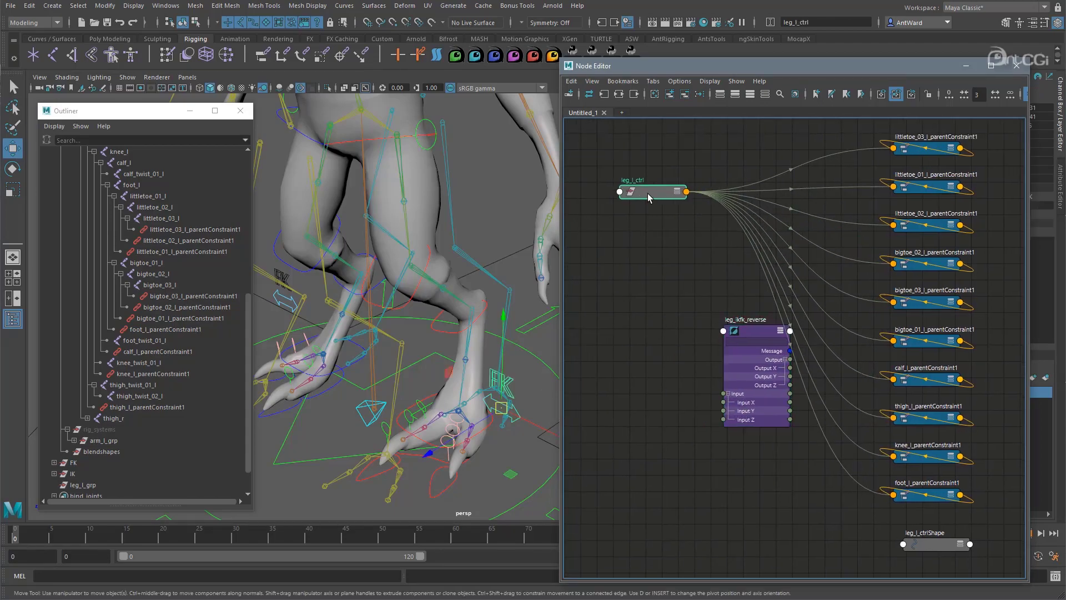
- Show all attributes of leg_l_ctrl, connect its IK FK Switch to leg_ikfk_reverse's Input X and move the reverse node below it
key(3)
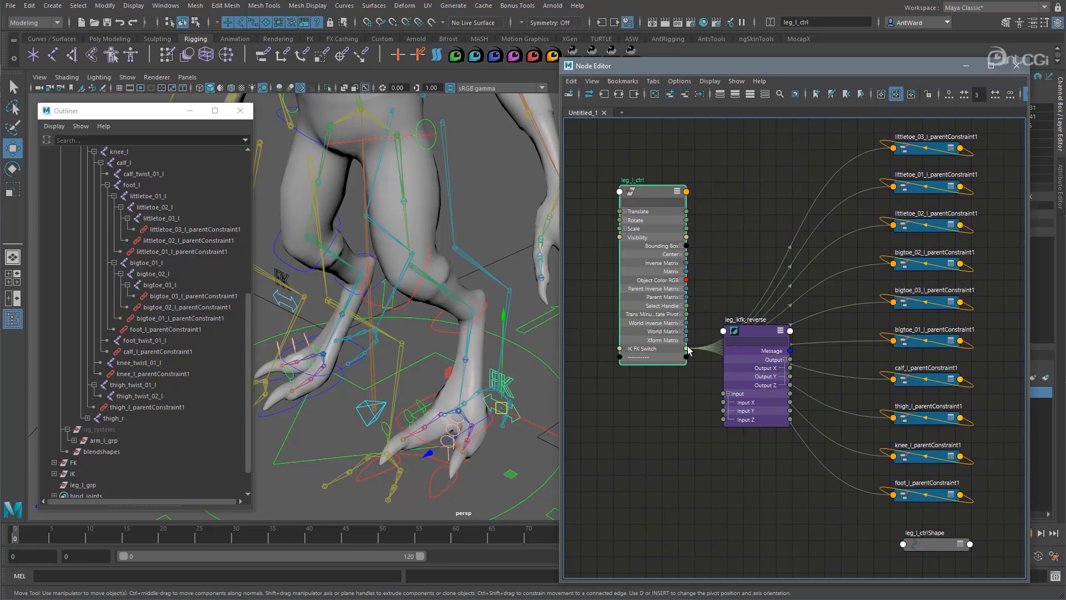
drag(701, 404, 725, 405)
drag(742, 366, 725, 438)
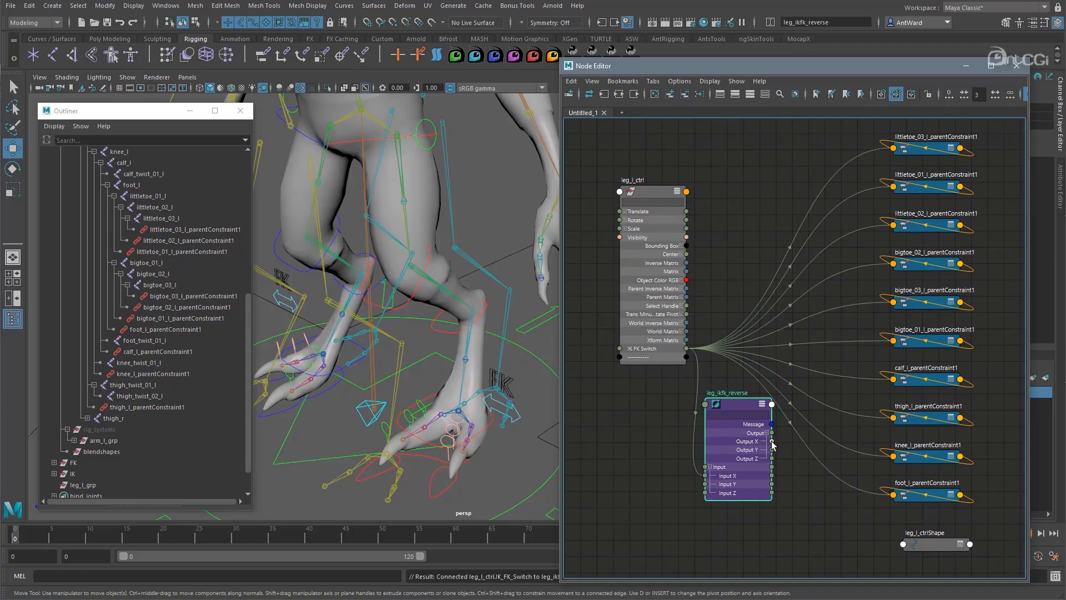
- Connect leg_ikfk_reverse's Output X to the IK W0 weights of the three little-toe constraints and the bigtoe_02_l and bigtoe_03_l constraints
drag(869, 219, 893, 148)
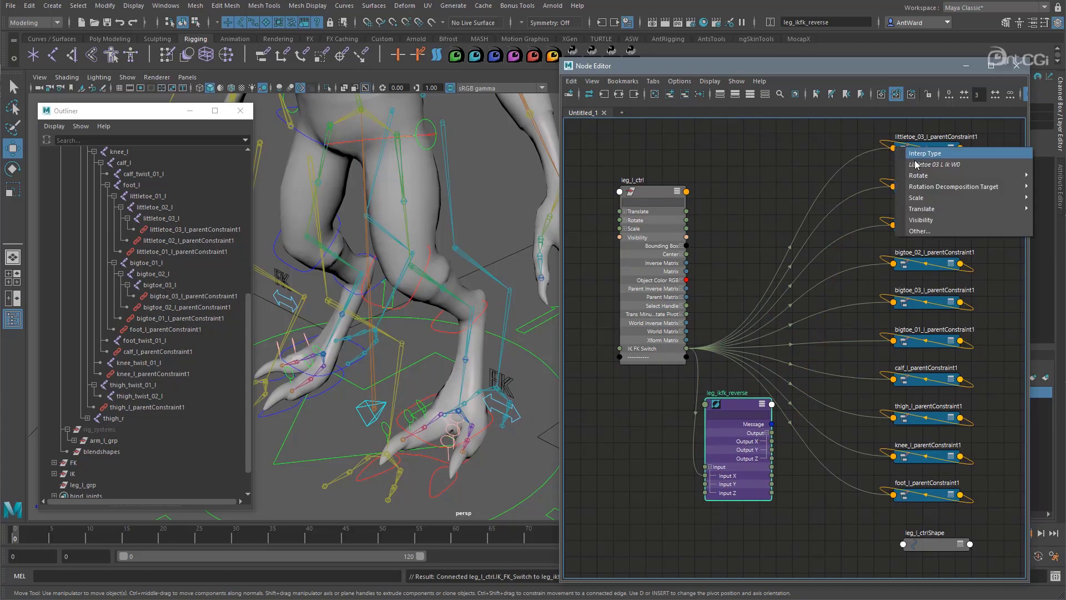
click(890, 218)
drag(775, 442, 894, 188)
click(938, 197)
drag(774, 442, 893, 264)
click(939, 235)
click(938, 274)
- Connect leg_ikfk_reverse's Output X to the IK W0 weights of the bigtoe_01_l, calf_l, thigh_l, knee_l and foot_l parent constraints
drag(772, 442, 894, 341)
click(911, 347)
drag(772, 442, 894, 417)
click(908, 386)
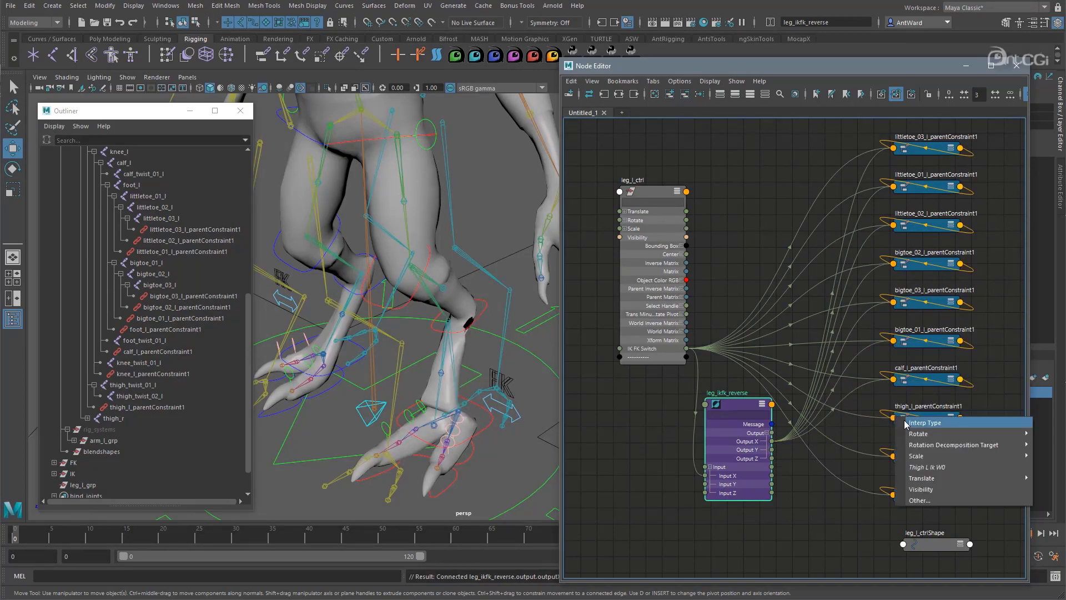
click(926, 467)
click(923, 462)
drag(795, 454, 899, 495)
click(905, 499)
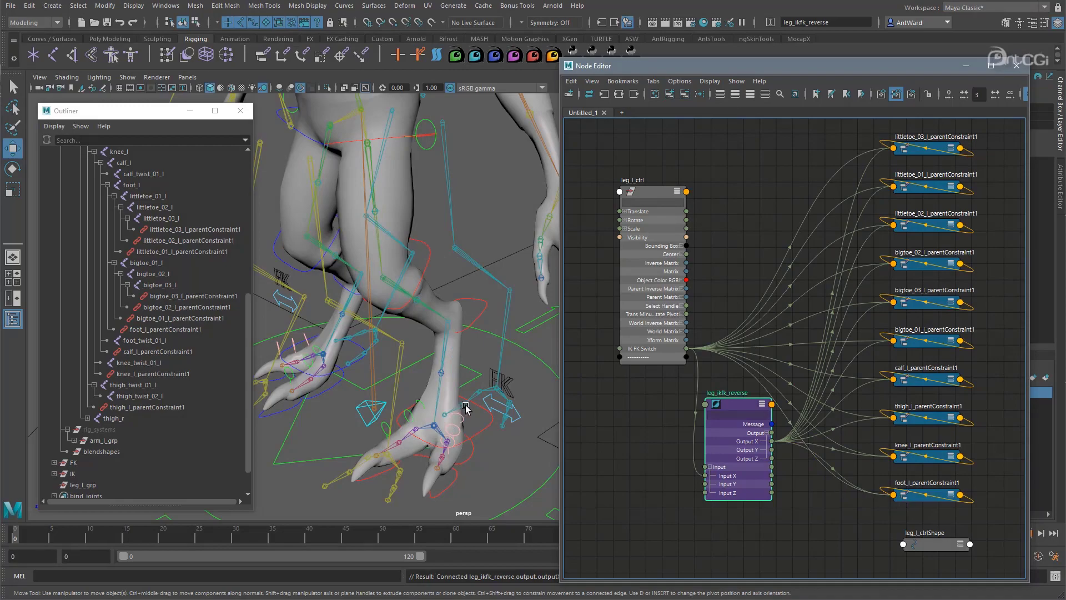
- Test the left leg's blend by scrubbing leg_l_ctrl's IK FK Switch to 0.4
click(516, 423)
drag(930, 71, 865, 98)
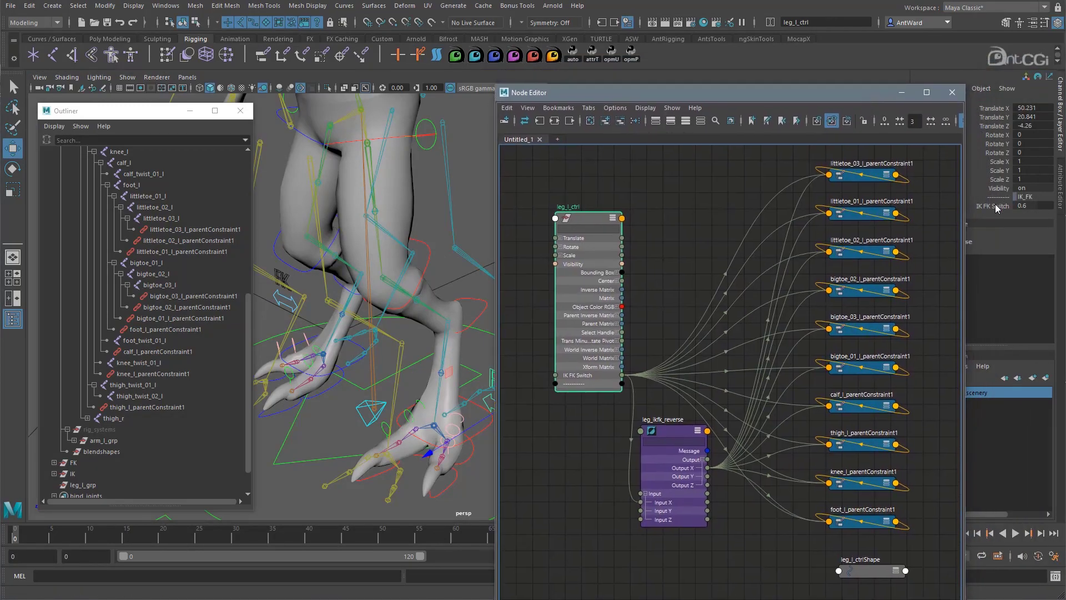
click(997, 207)
drag(255, 249, 107, 234)
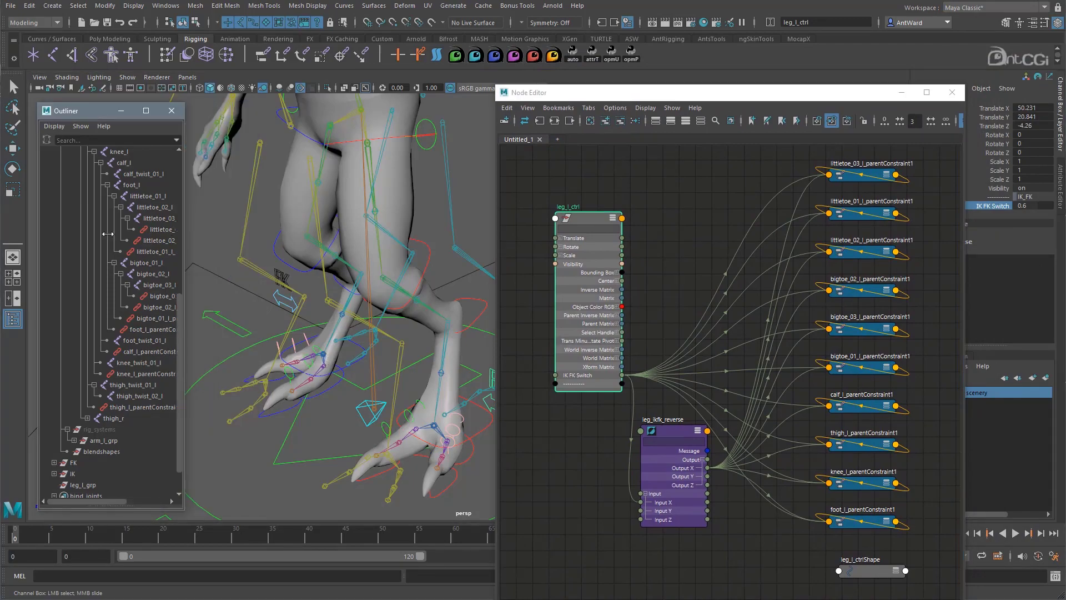
middle_drag(376, 351, 386, 346)
alt+drag(333, 365, 377, 323)
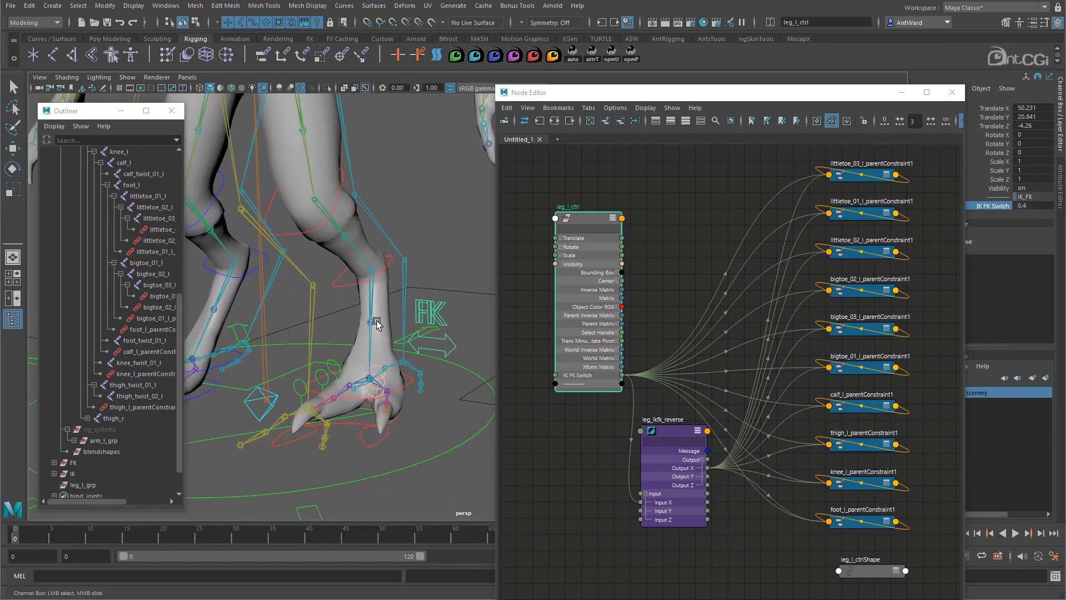
- Reveal leg_l_ctrl in the Outliner and expand it to list its IK and FK text curves
drag(185, 348, 237, 348)
right_click(188, 351)
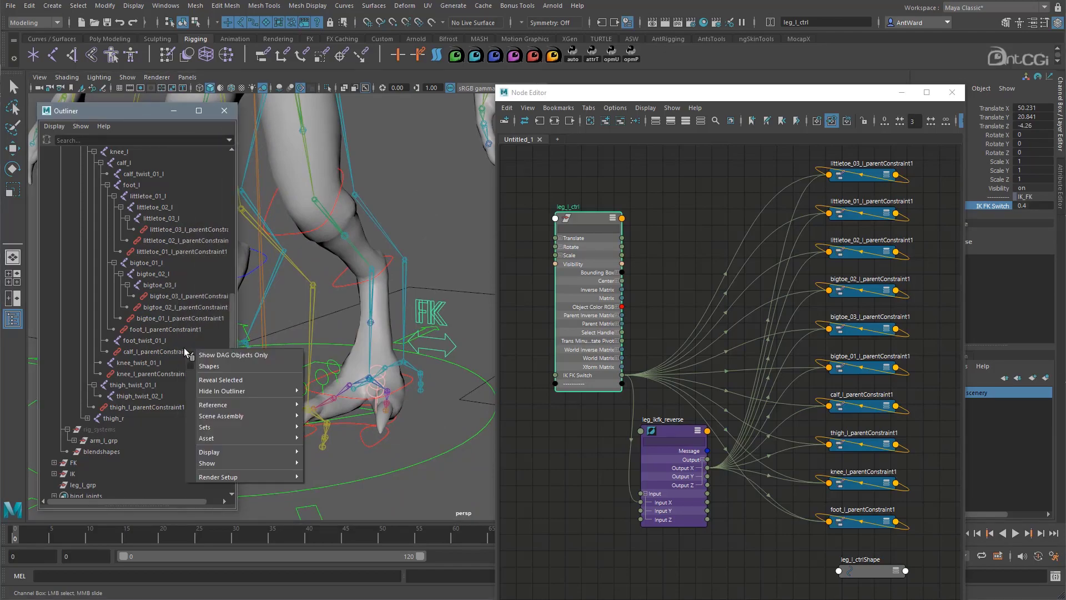
click(206, 379)
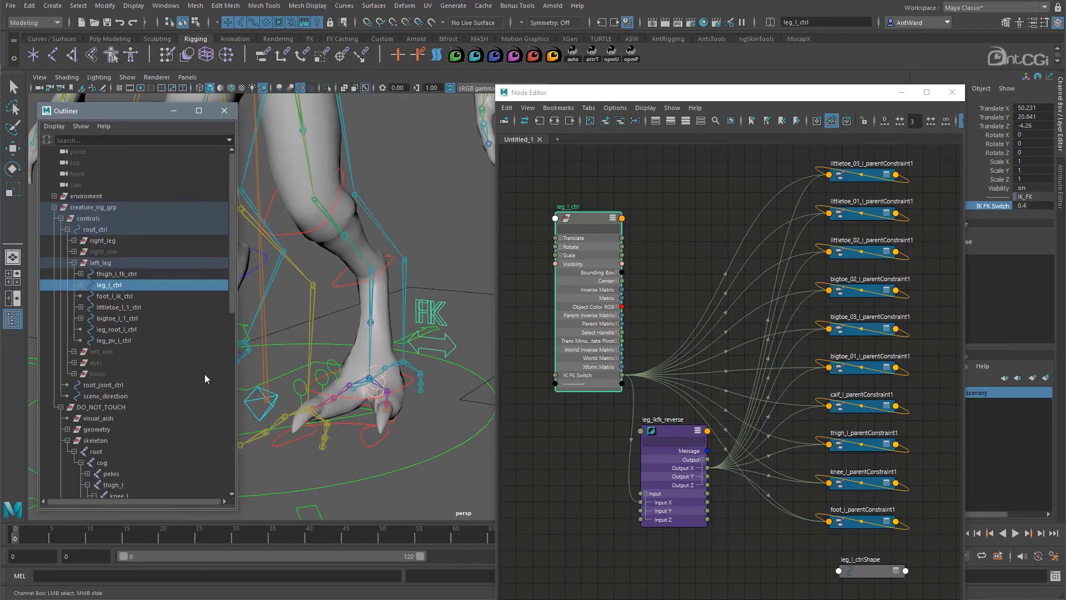
click(80, 285)
- Remove the ten parent constraints and leg_l_ctrlShape from the node graph
key(a)
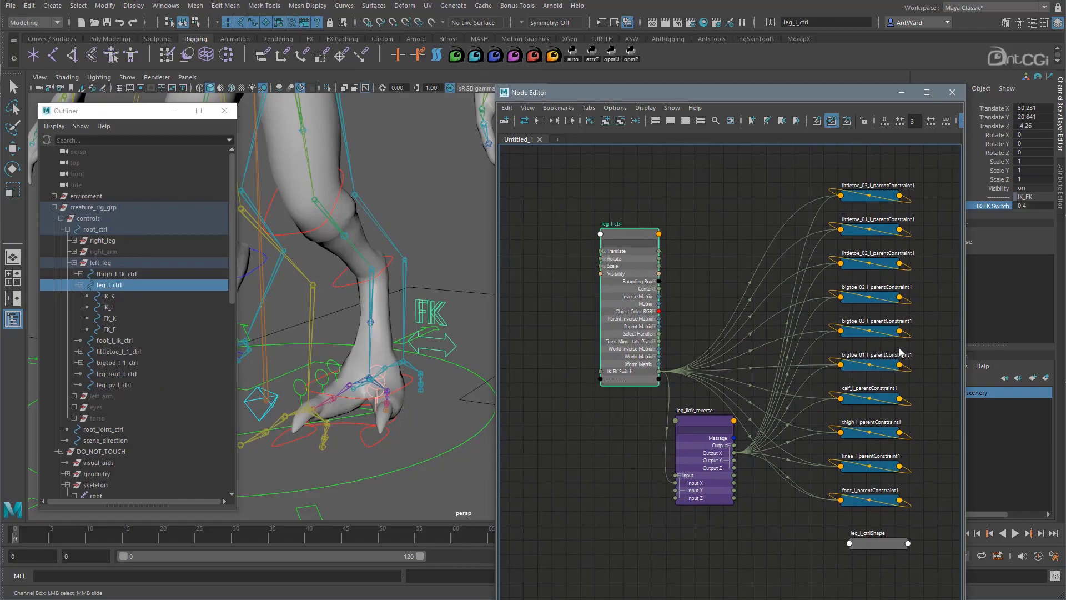
drag(883, 512, 890, 559)
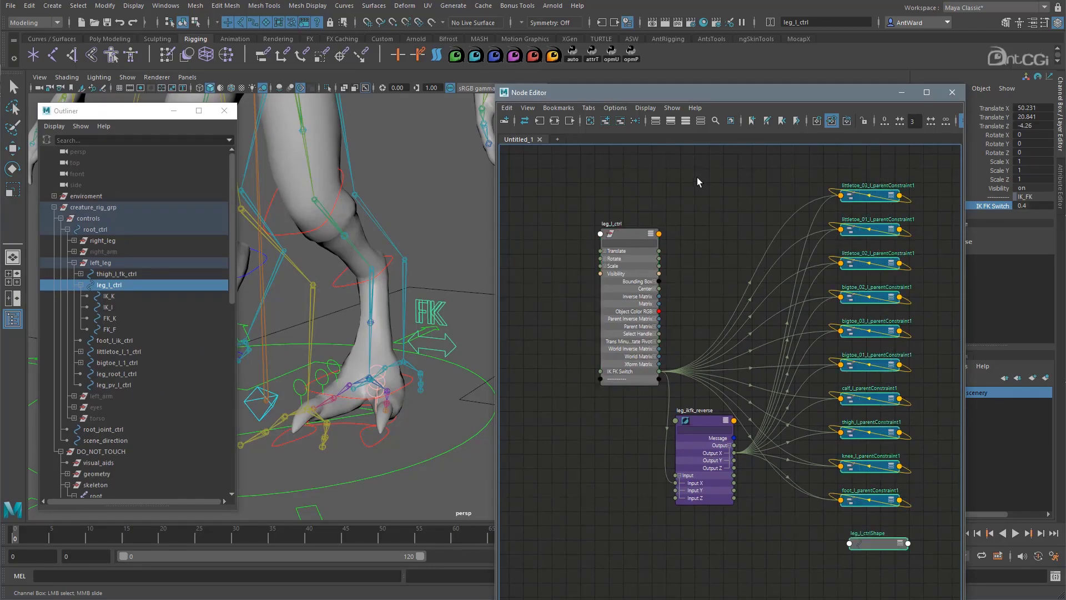
key(w)
click(622, 122)
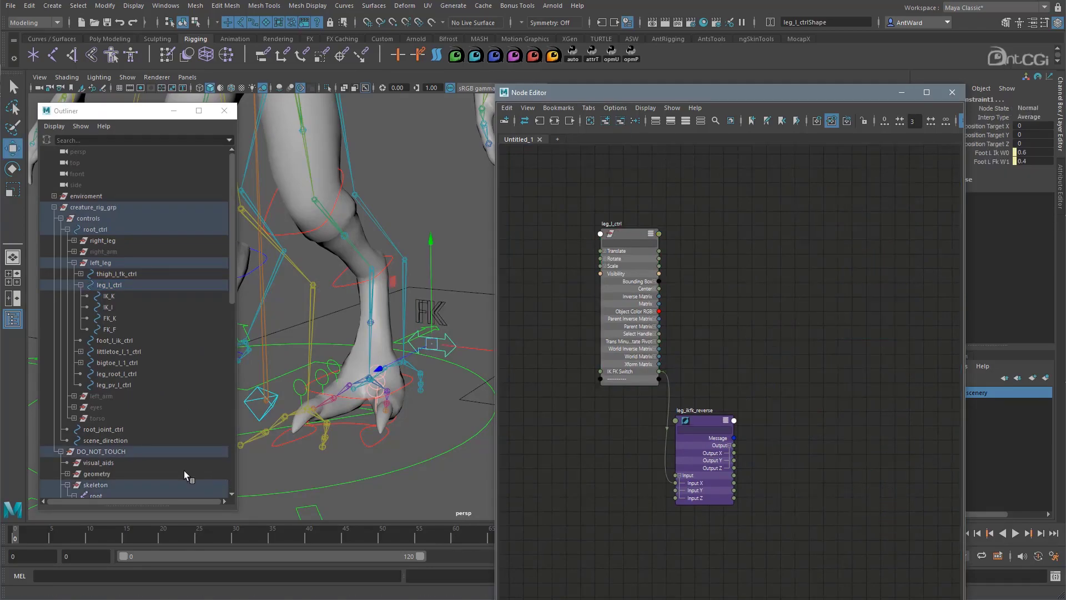
- Add the text curves IK_K, IK_I, FK_K and FK_F to the node graph
drag(119, 295, 124, 330)
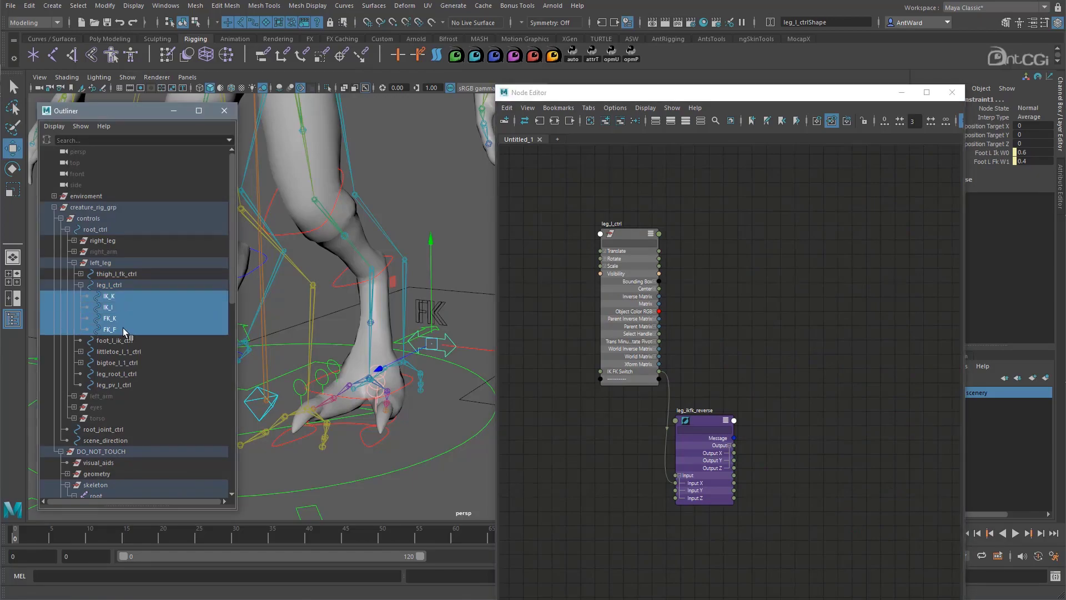
click(605, 121)
drag(926, 363, 752, 357)
alt+right_drag(698, 357, 733, 348)
click(832, 305)
- Remove the extra nodes from the graph, keeping the four text curves in a column beside leg_l_ctrl and leg_ikfk_reverse
drag(794, 300, 913, 314)
drag(786, 346, 875, 357)
drag(798, 394, 899, 399)
drag(794, 440, 913, 435)
drag(904, 269, 919, 460)
click(620, 121)
drag(773, 183, 759, 335)
drag(772, 464, 758, 432)
key(a)
- Connect leg_l_ctrl's IK FK Switch to the Visibility of FK_K and FK_F
click(666, 377)
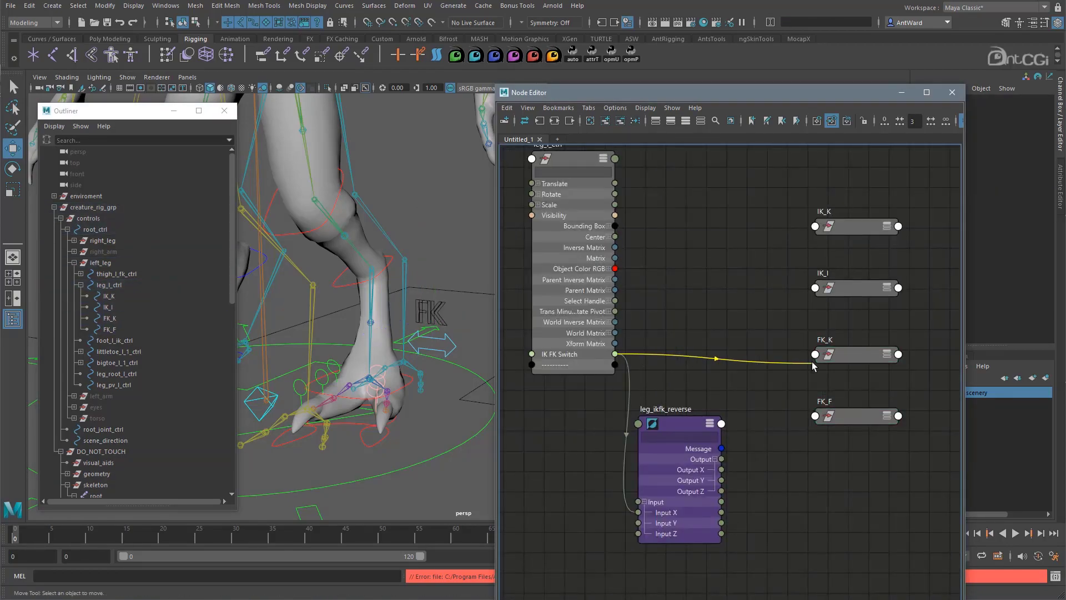
drag(813, 365, 814, 356)
click(844, 388)
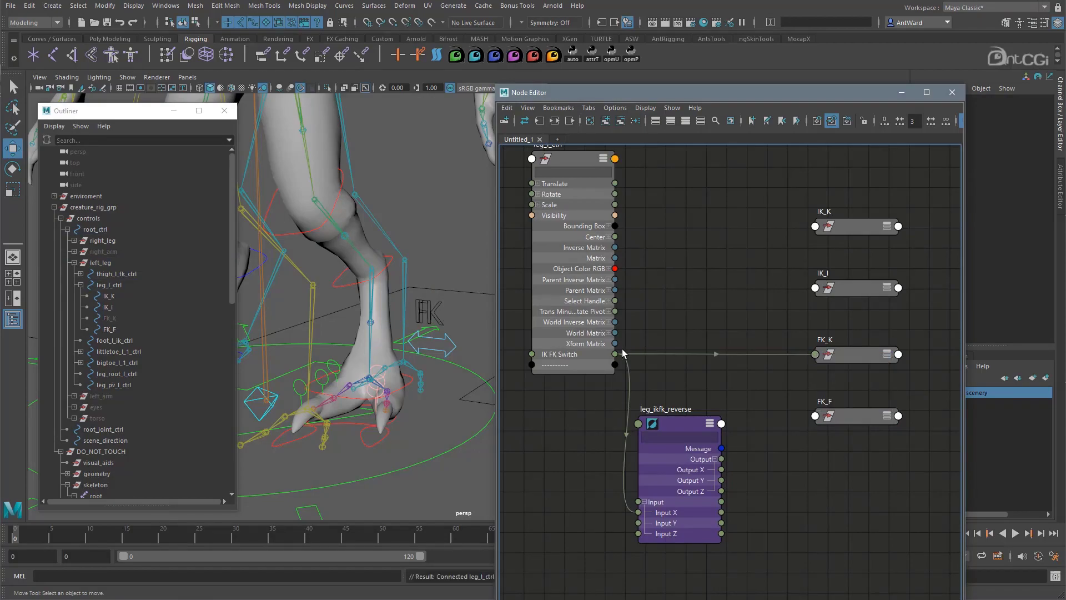
drag(816, 417, 816, 418)
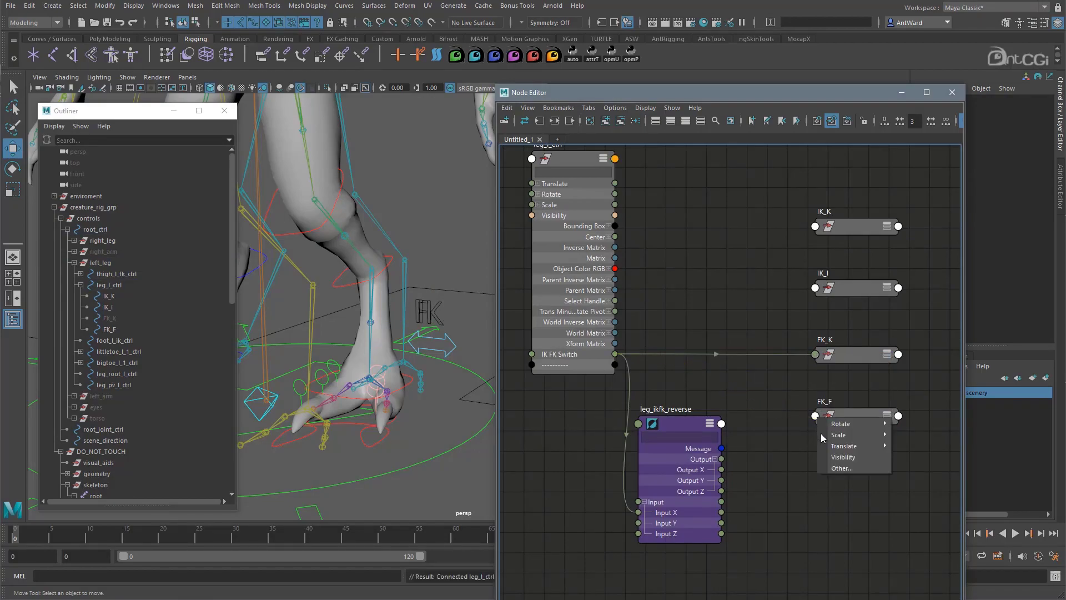
click(843, 457)
- Connect leg_ikfk_reverse's Output X to the Visibility of IK_K and IK_I
drag(723, 469, 817, 225)
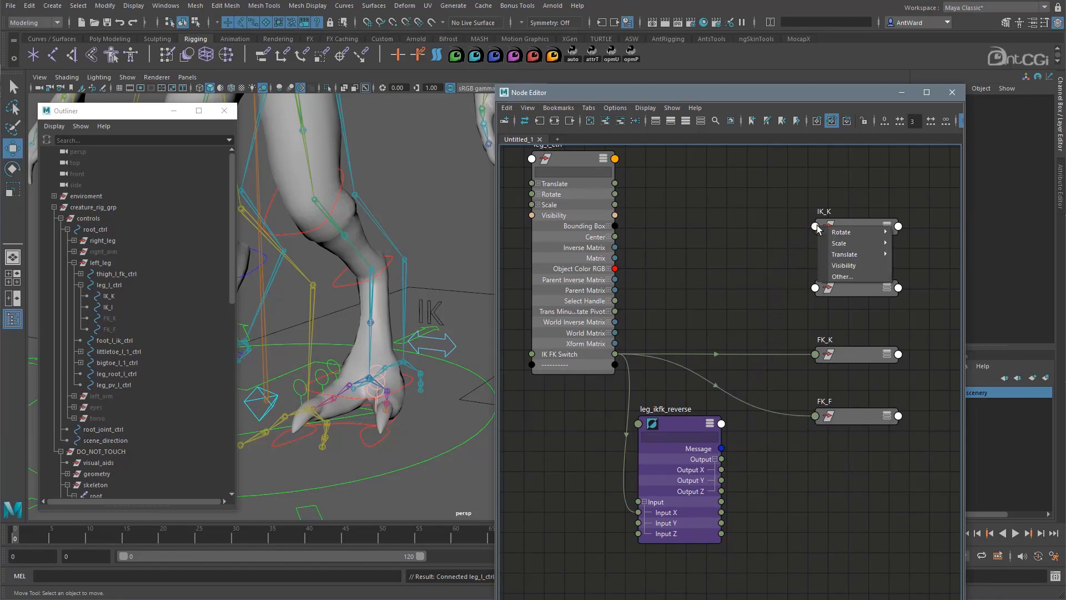
click(842, 266)
drag(803, 301, 816, 288)
click(834, 324)
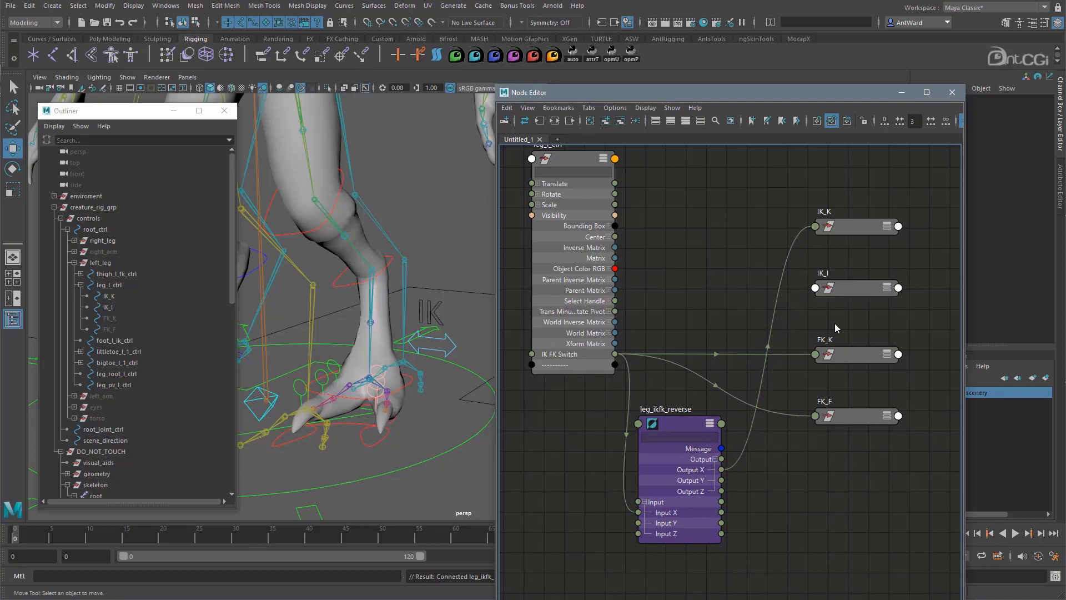
- Close the Node Editor and scrub leg_l_ctrl's IK FK Switch to check the text visibility and leg blend
alt+drag(387, 393, 377, 413)
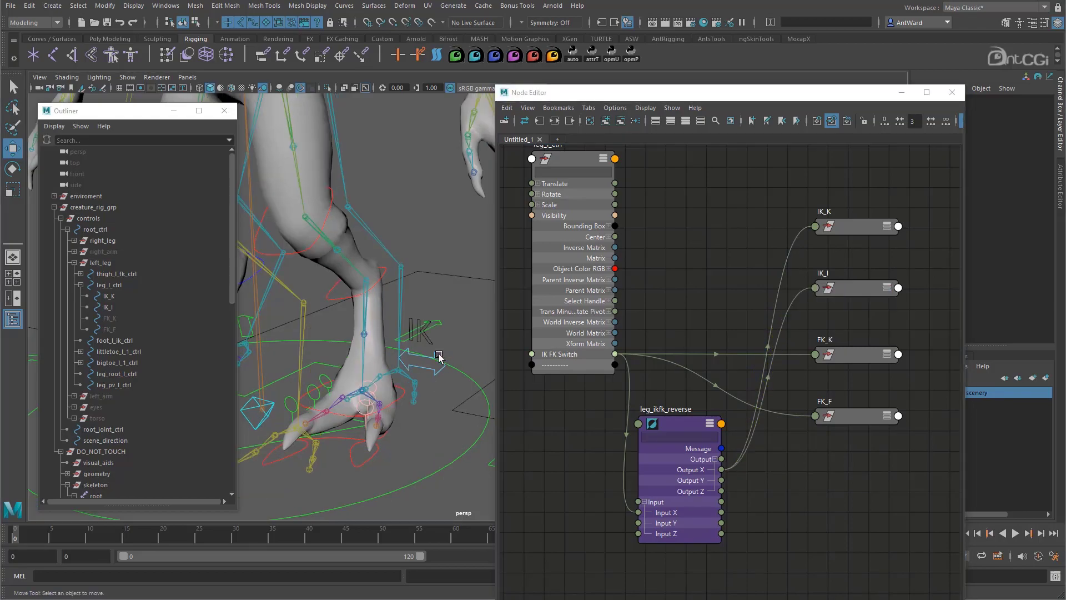
click(439, 356)
click(951, 92)
scroll(480, 345, down, 3)
alt+drag(480, 345, 547, 327)
click(994, 206)
middle_drag(683, 269, 683, 267)
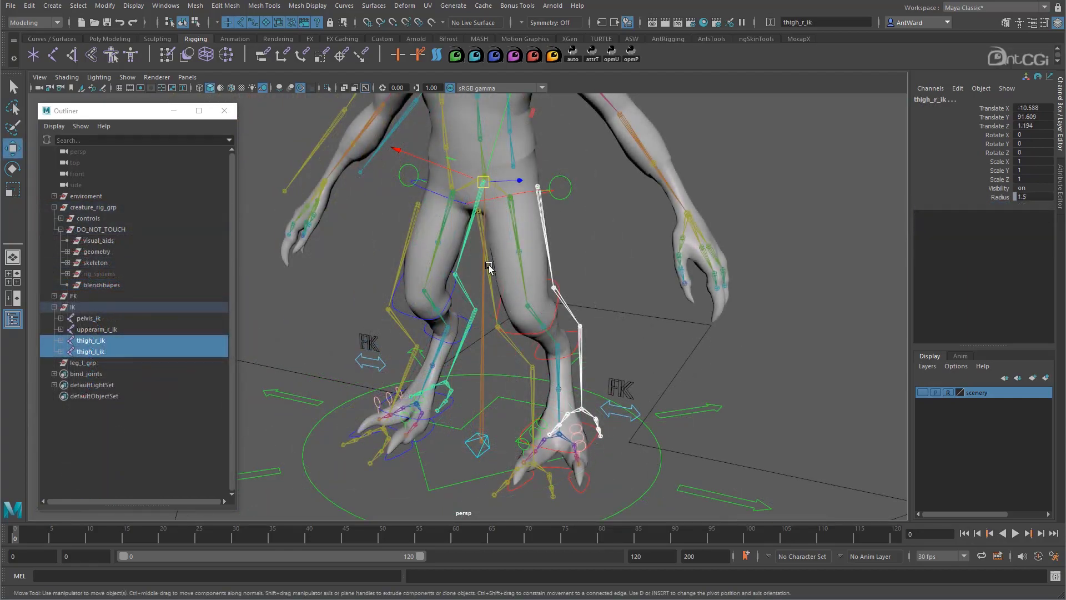
- Parent thigh_l_ik and thigh_l_fk under leg_l_grp
click(539, 233)
shift+click(547, 229)
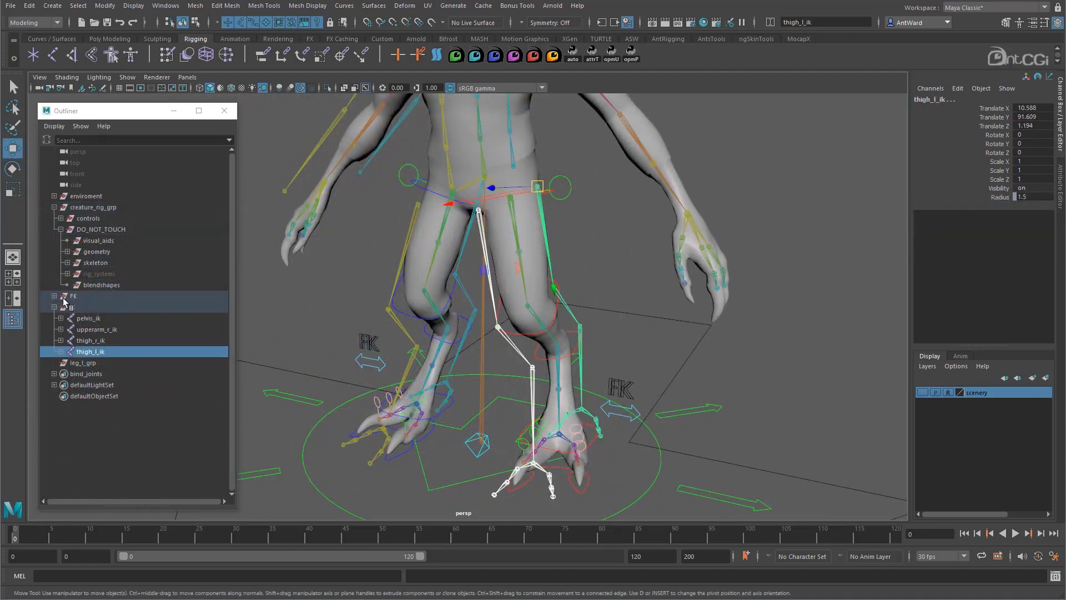
click(54, 296)
middle_drag(55, 351, 84, 409)
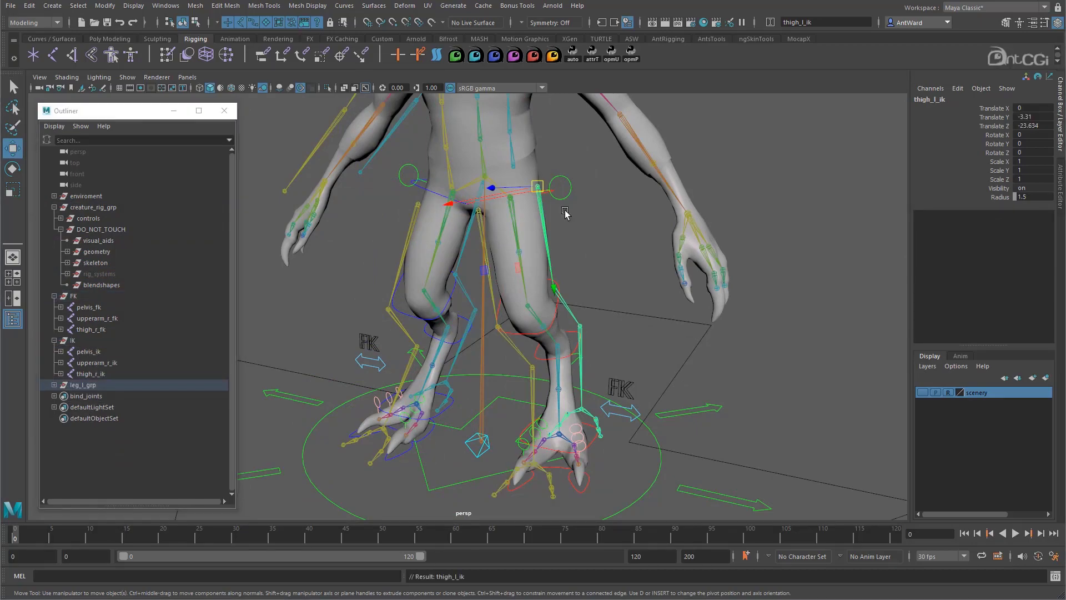
- Match the transforms of thigh_l_fk and thigh_l_ik to leg_root_l_ctrl
alt+drag(561, 214, 549, 221)
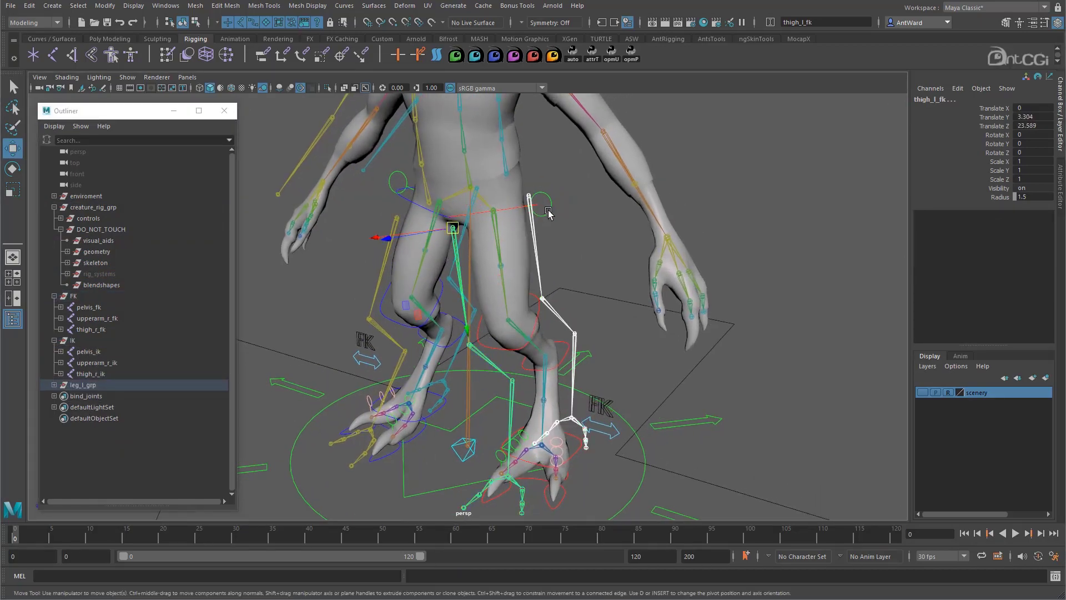
click(548, 214)
click(106, 8)
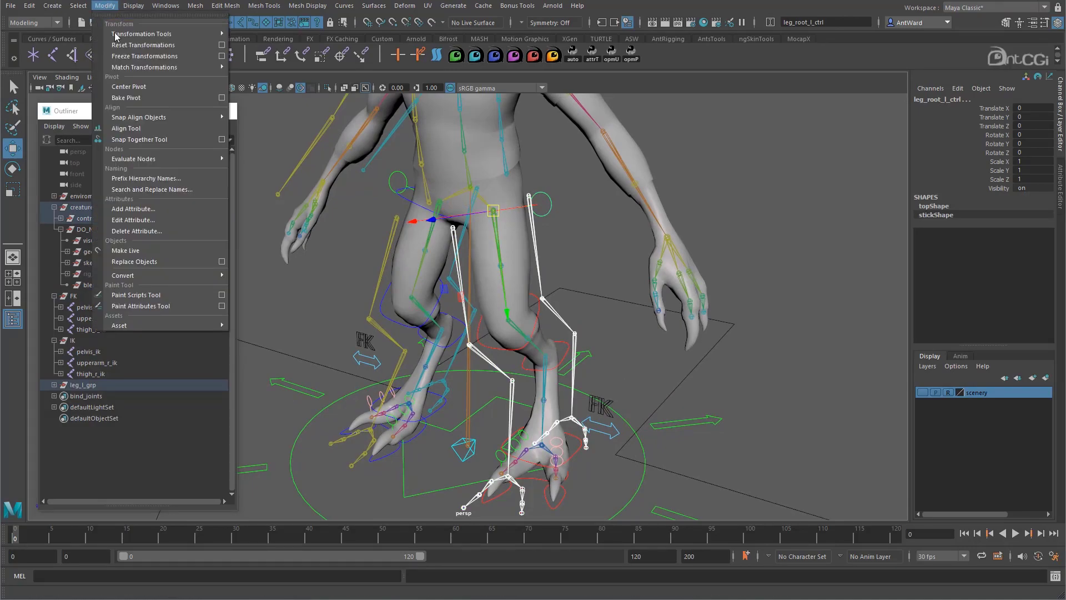
mouse_move(167, 66)
click(261, 65)
alt+drag(600, 268, 533, 222)
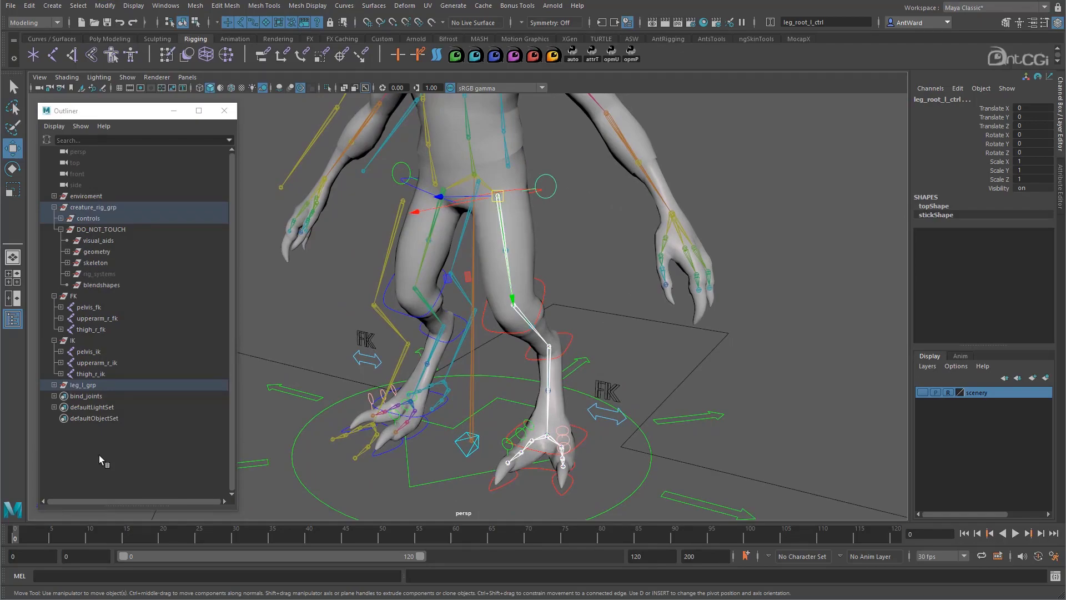
- Move leg_l_grp into the rig_systems group beside arm_l_grp and check both groups
click(102, 386)
drag(100, 380, 110, 276)
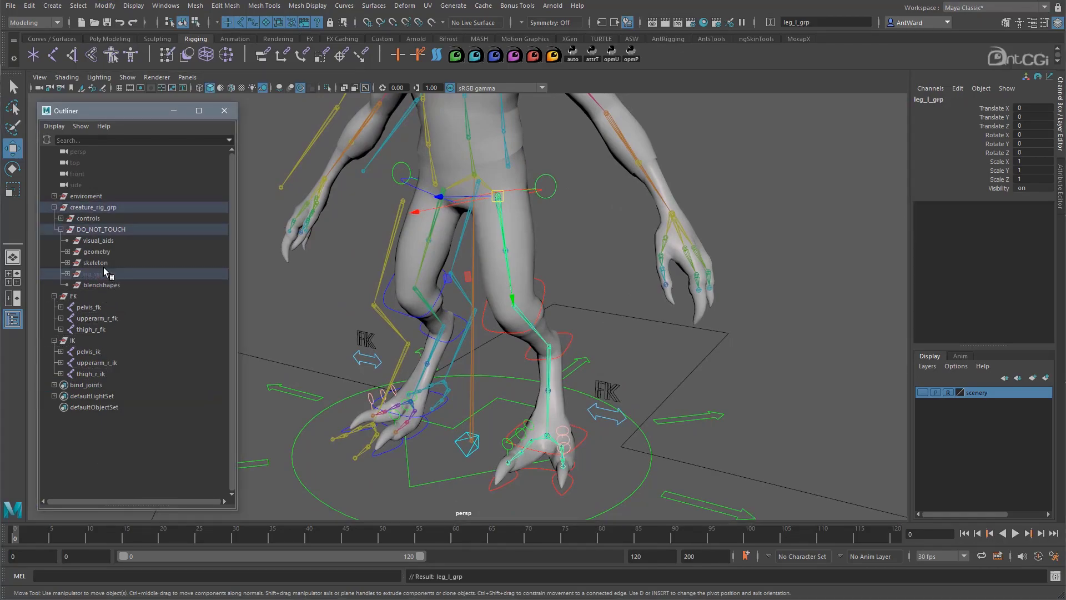
click(67, 274)
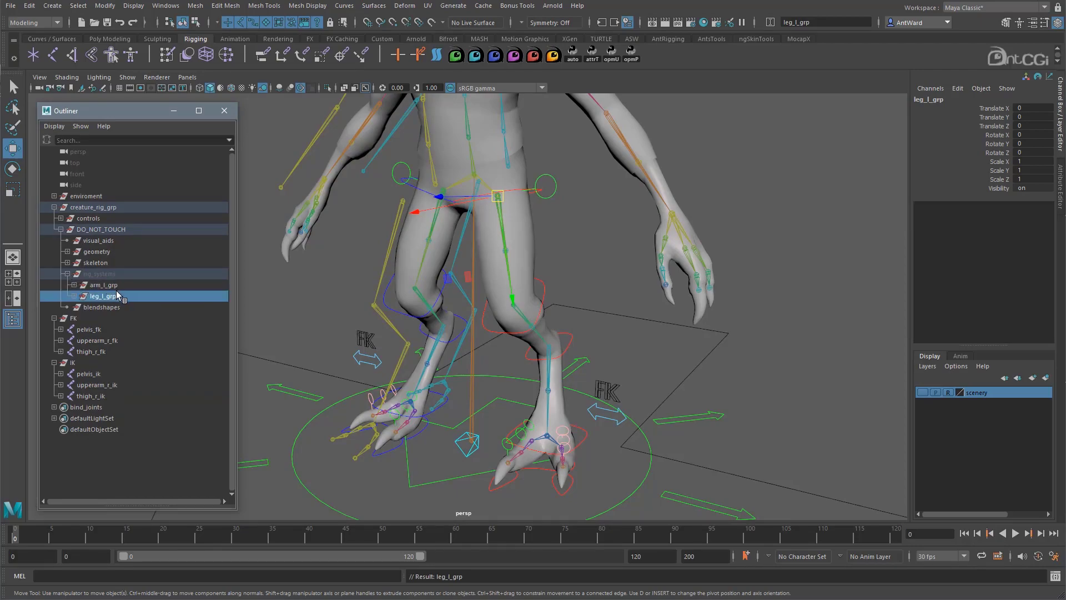
click(96, 285)
click(101, 296)
click(108, 285)
- Set root_ctrl's Arms attribute to Show
scroll(612, 320, down, 2)
alt+right_drag(612, 319, 529, 305)
alt+drag(528, 305, 547, 293)
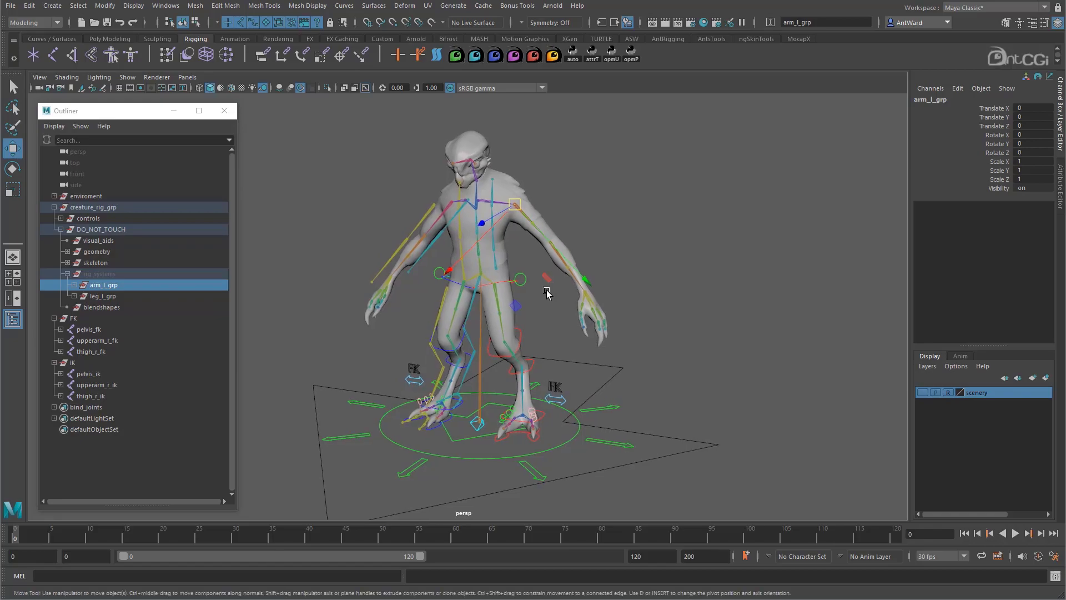
alt+right_drag(547, 293, 688, 286)
click(670, 442)
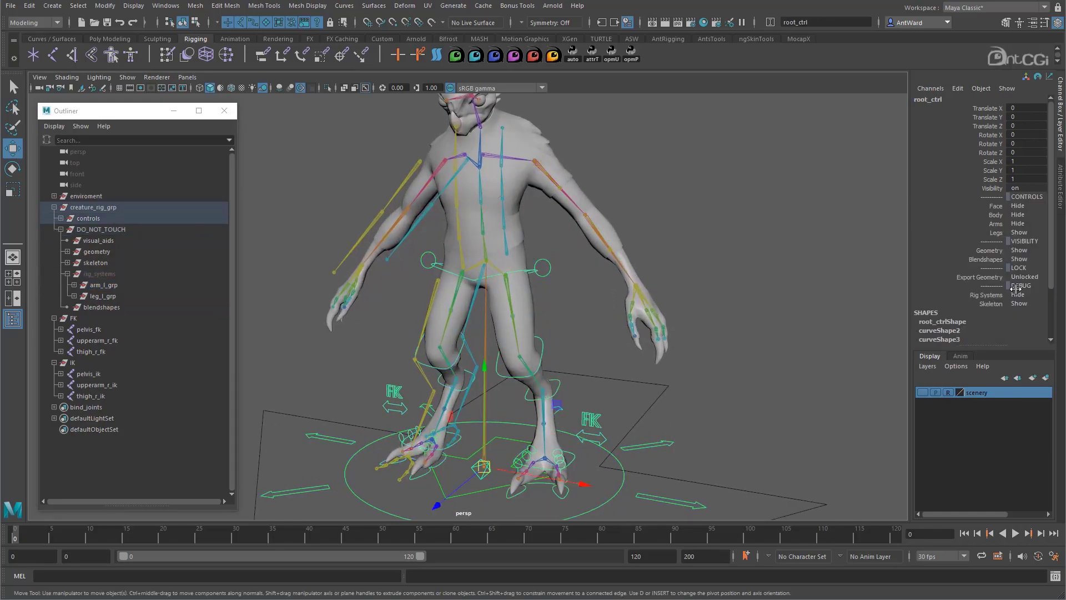
click(998, 225)
middle_drag(783, 241, 597, 149)
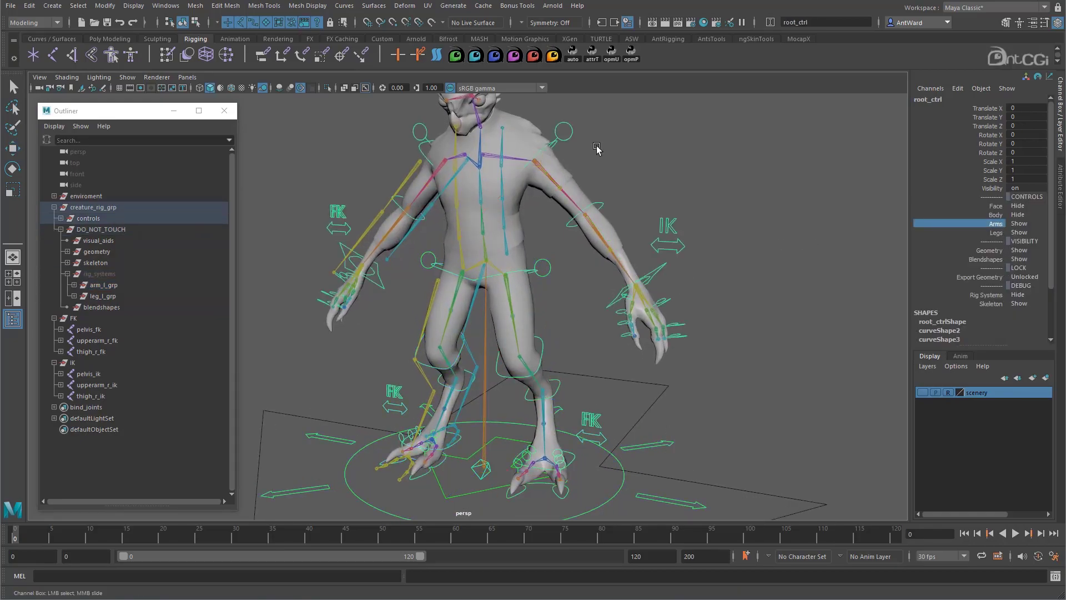
- Try moving and rotating the left arm and leg root controls together, and undo the test transforms
click(572, 135)
key(w)
shift+click(547, 267)
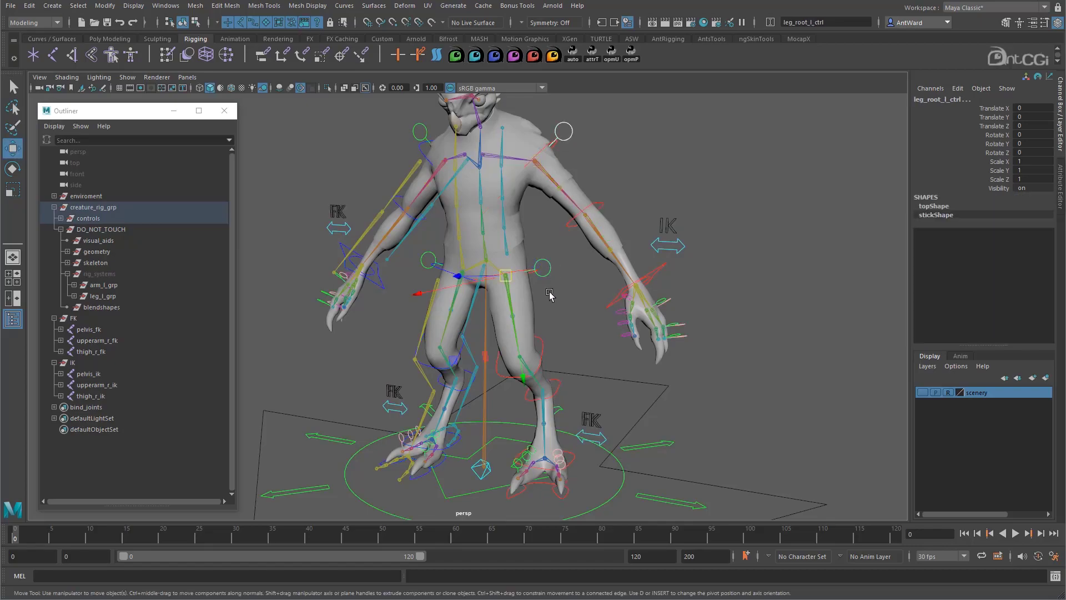
drag(510, 281, 567, 281)
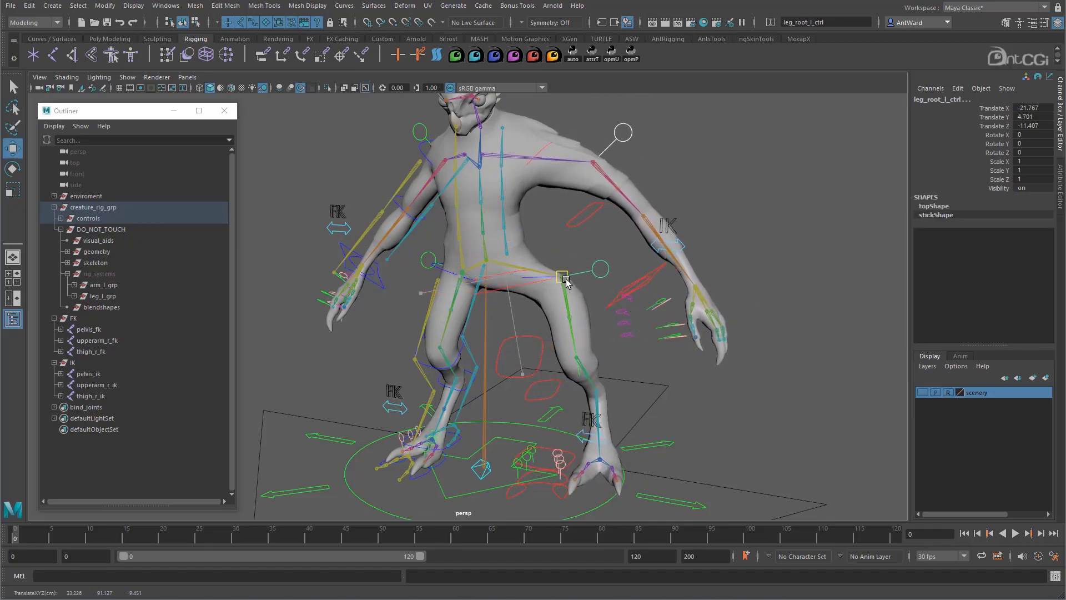
key(e)
drag(570, 332, 616, 278)
key(ctrl+z)
key(ctrl+z)
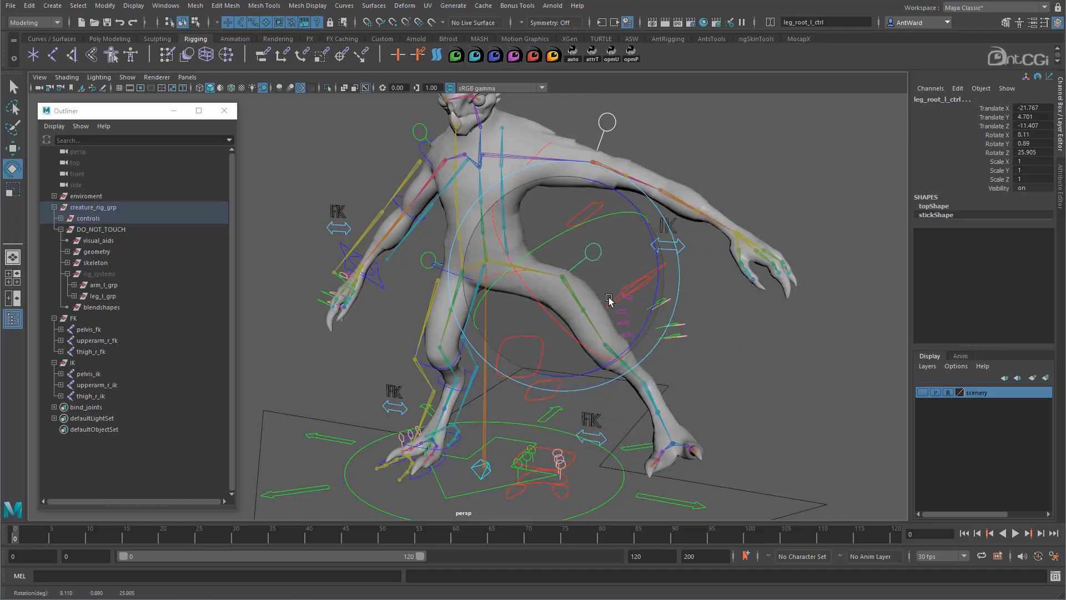
key(ctrl+z)
- Set leg_l_ctrl's IK FK Switch to 0.5
click(618, 440)
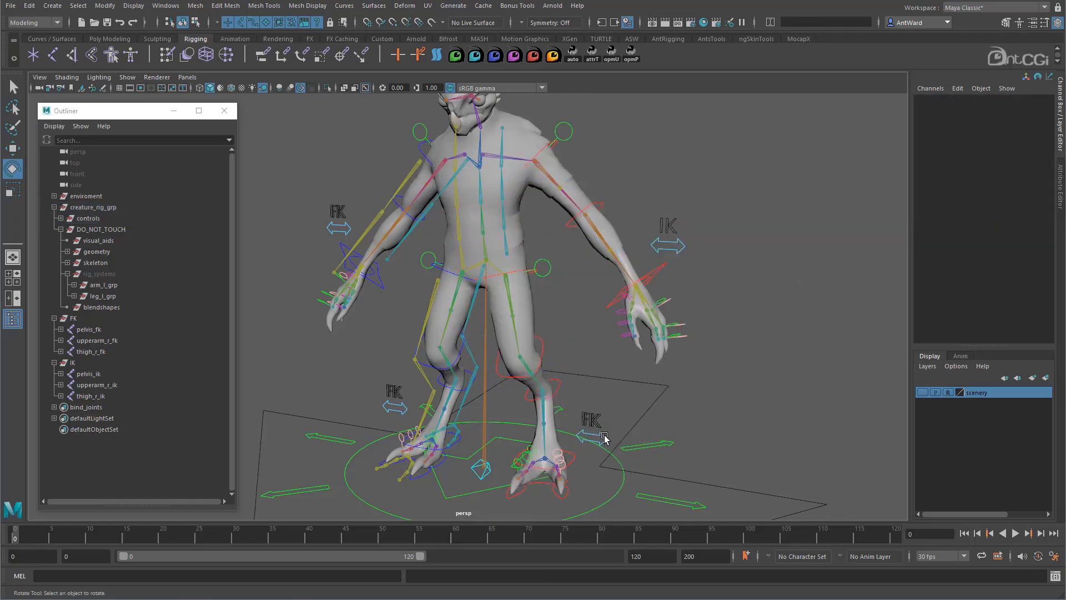
click(605, 439)
click(999, 206)
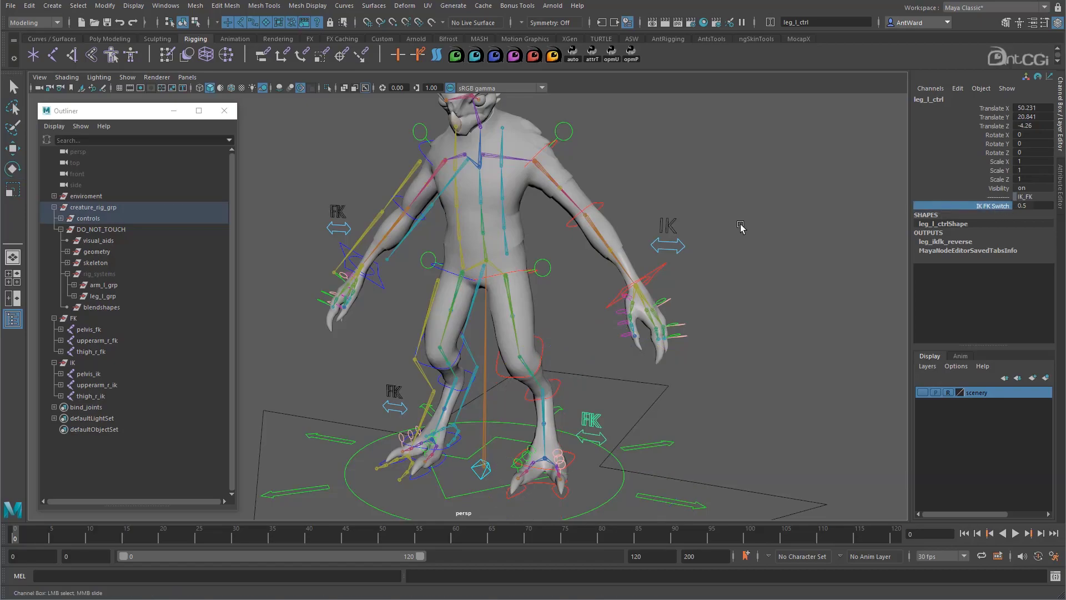
- Try rotating the left leg and arm root controls with the leg half blended, and undo the rotation
click(549, 273)
shift+click(571, 138)
drag(588, 207, 571, 262)
key(ctrl+z)
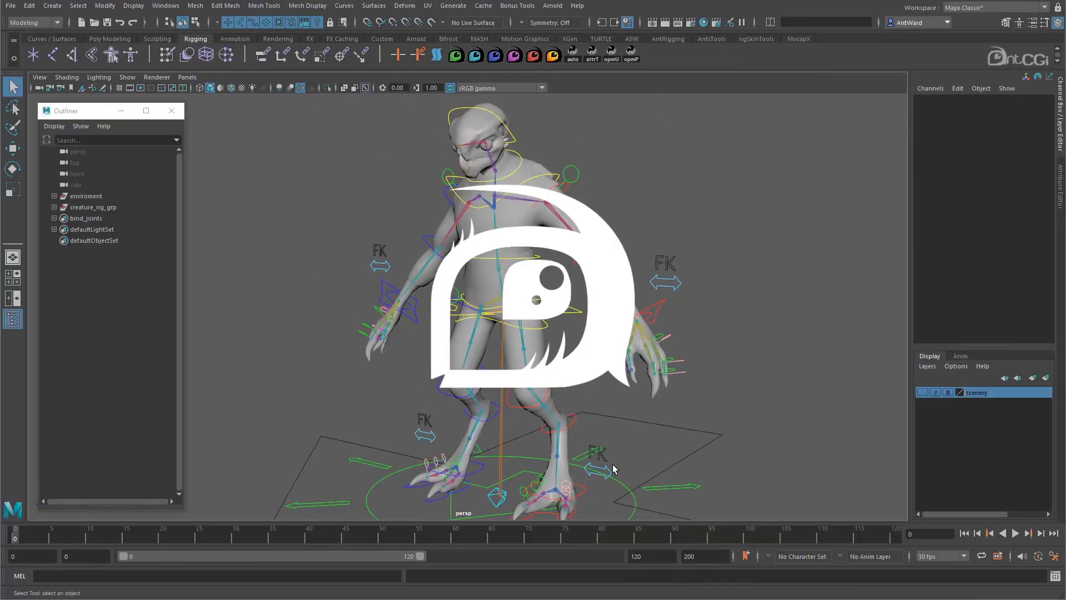
- Select the arm and leg switch controls and set their IK FK Switch to 0
click(611, 469)
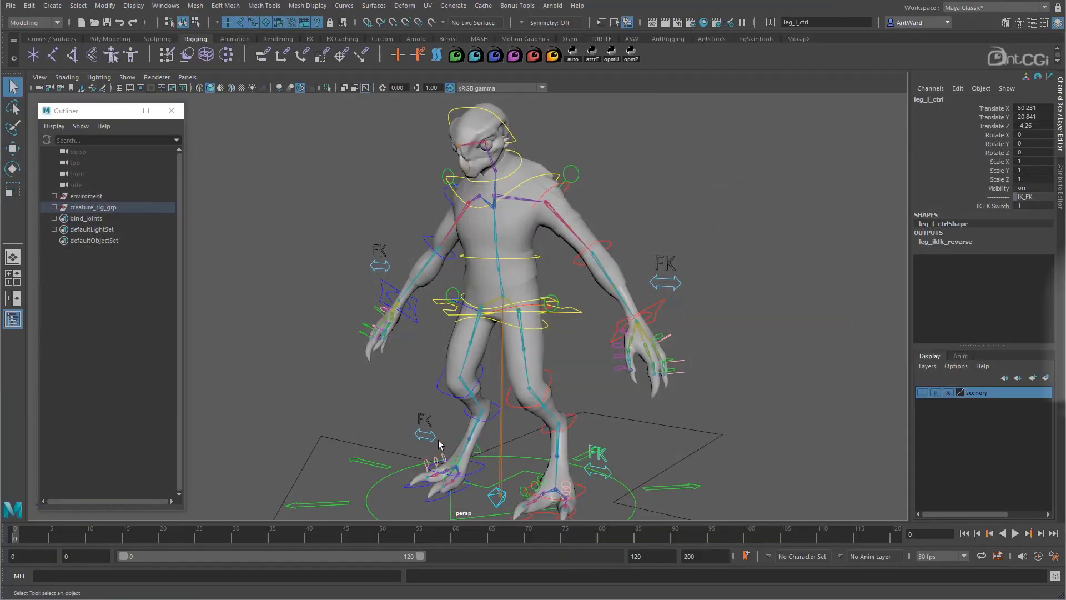
click(681, 282)
alt+drag(686, 281, 672, 264)
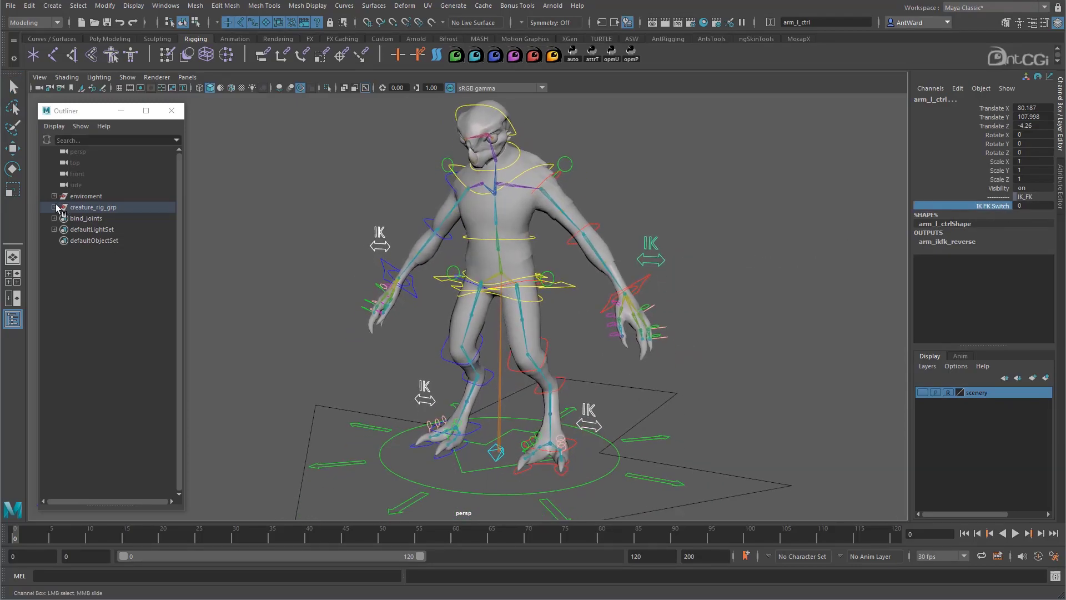
- Expand creature_rig_grp, DO_NOT_TOUCH and rig_systems down to the joints in the arm, leg and spine groups
click(54, 207)
click(61, 230)
click(67, 274)
click(74, 329)
click(74, 318)
click(73, 307)
click(74, 296)
click(74, 285)
- Select pelvis_ik, thigh_r_ik, thigh_l_ik, upperarm_r_ik and upperarm_l_ik, move them sideways away from the FK chains, and deselect them
click(109, 440)
ctrl+click(111, 407)
ctrl+click(111, 363)
ctrl+click(111, 329)
ctrl+click(111, 296)
alt+drag(528, 269, 472, 269)
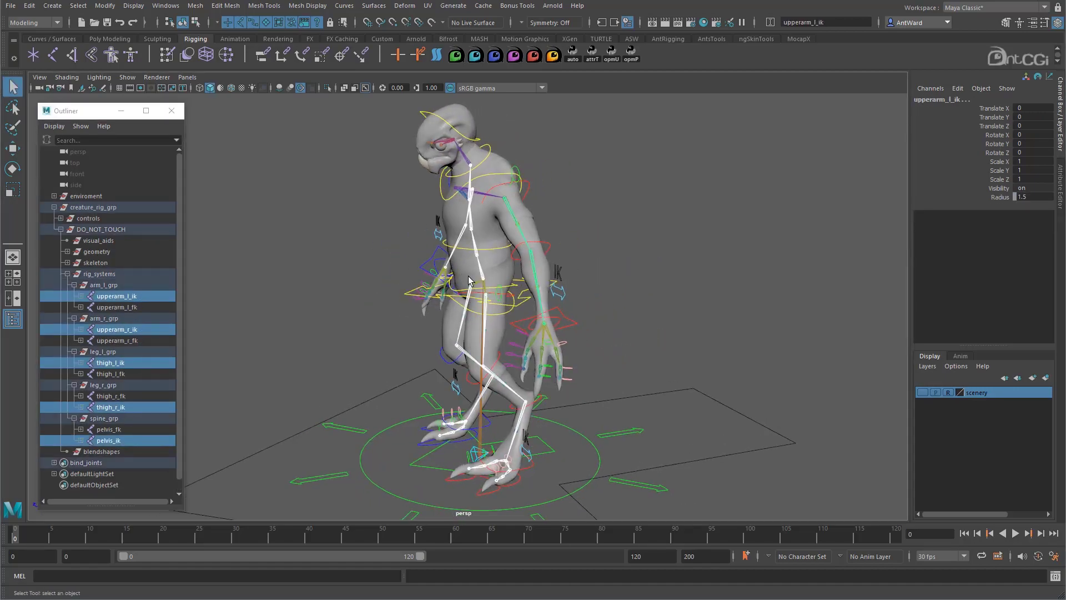
key(w)
drag(376, 262, 565, 276)
click(749, 264)
- Select the four arm and leg switch controls and set their IK FK Switch to 1
click(668, 259)
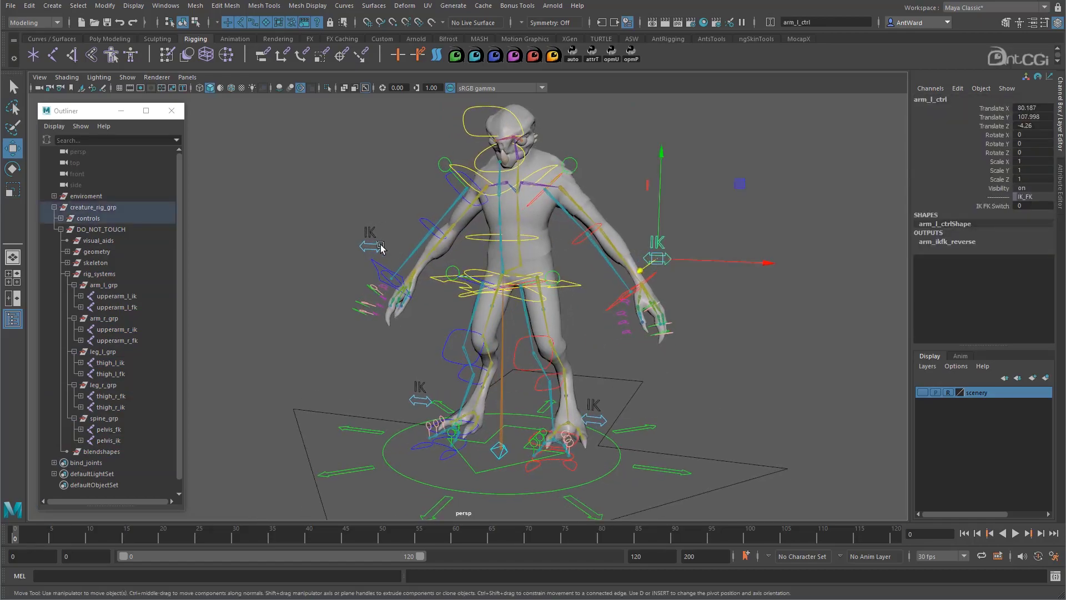
click(607, 419)
alt+drag(607, 419, 555, 408)
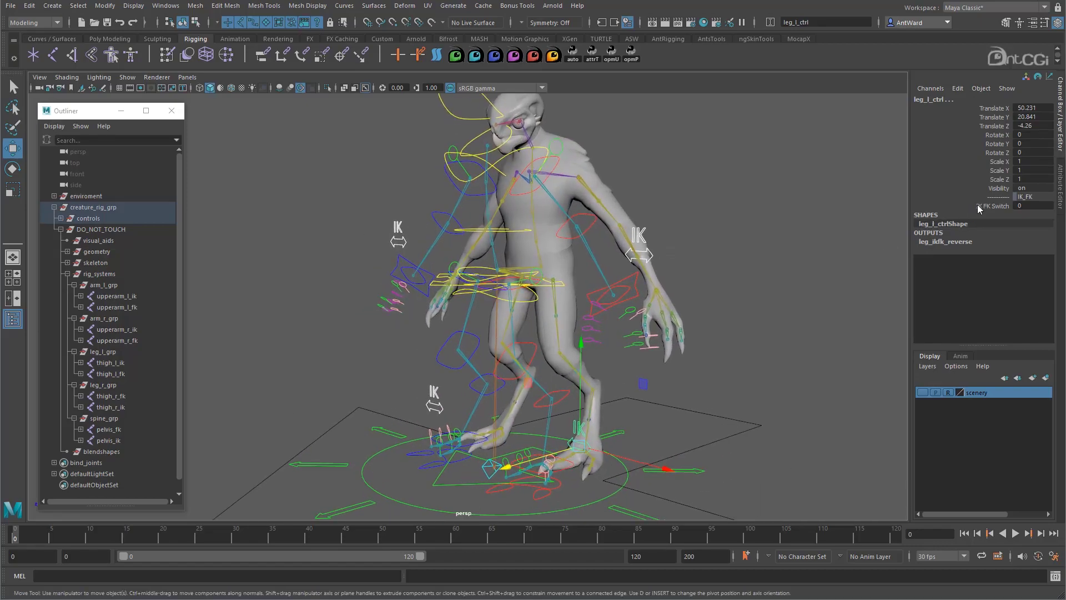
click(992, 206)
middle_drag(743, 241, 757, 240)
alt+drag(550, 268, 619, 271)
alt+right_drag(618, 271, 619, 287)
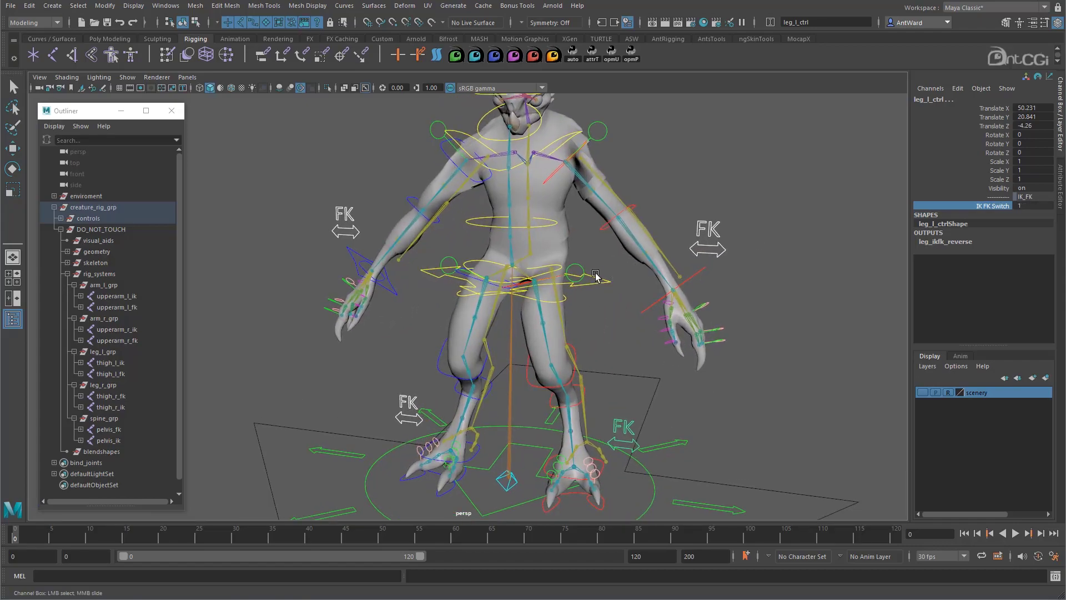
- Try moving cog_ctrl with the limbs in FK, and undo the move
click(596, 278)
key(w)
alt+drag(540, 293, 519, 268)
key(ctrl+z)
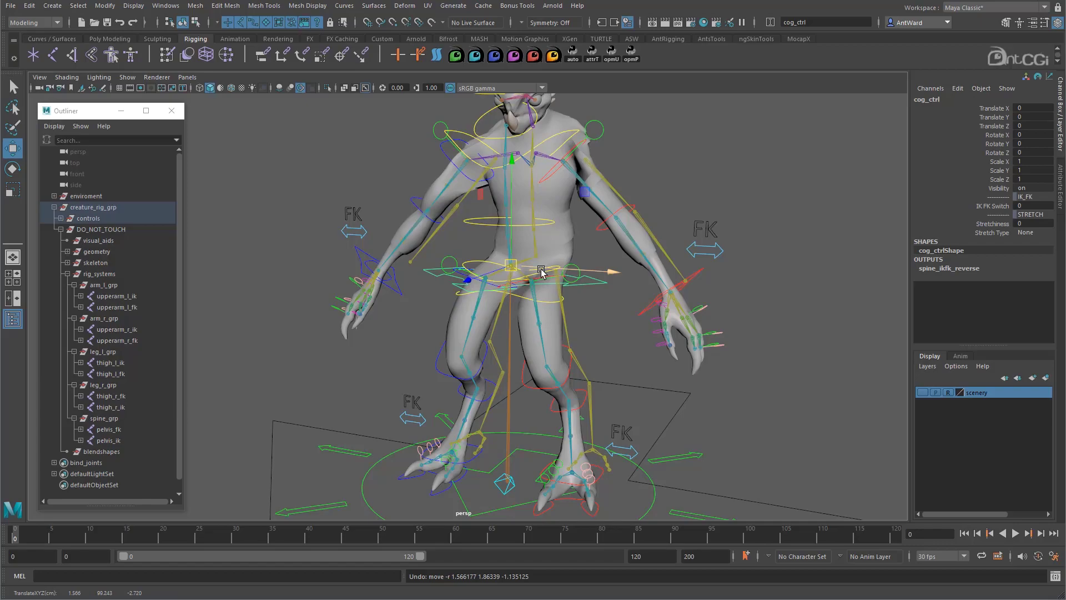
- Set cog_ctrl's IK FK Switch to 1
scroll(540, 294, up, 2)
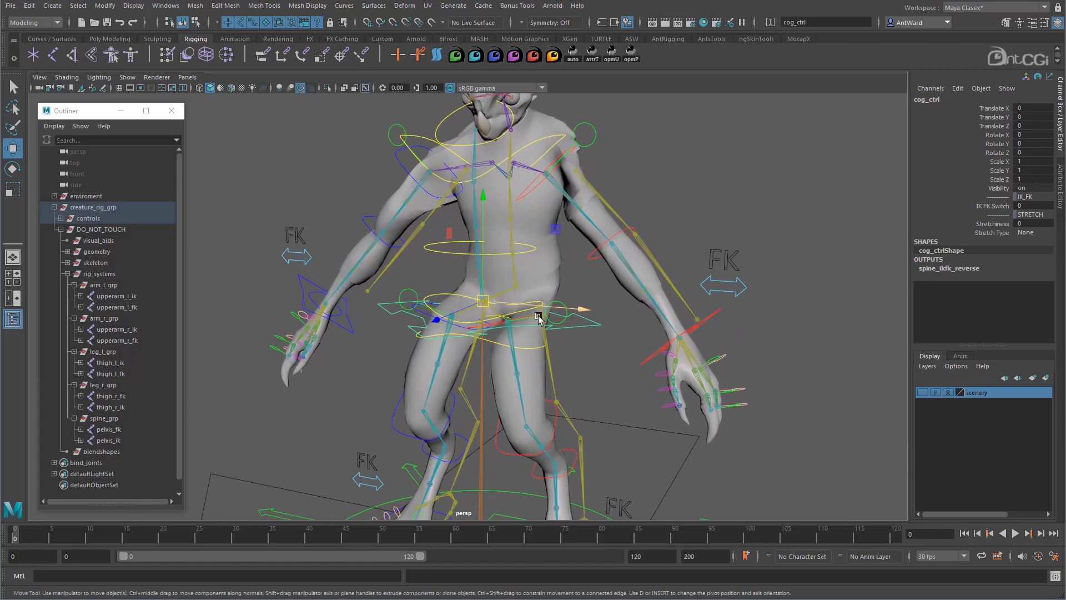
click(1006, 197)
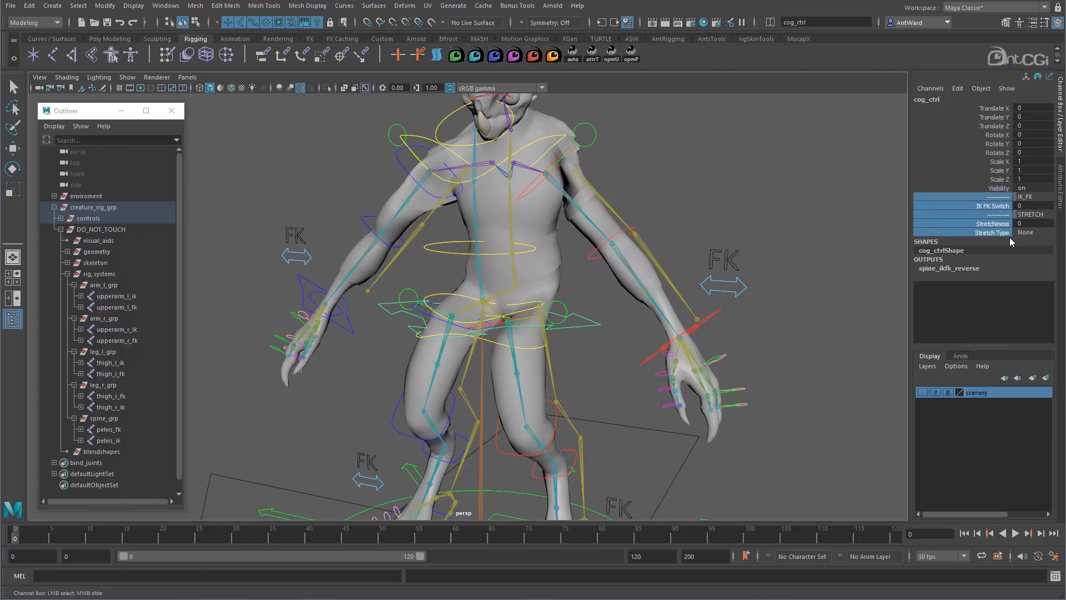
click(996, 206)
middle_drag(777, 202, 786, 197)
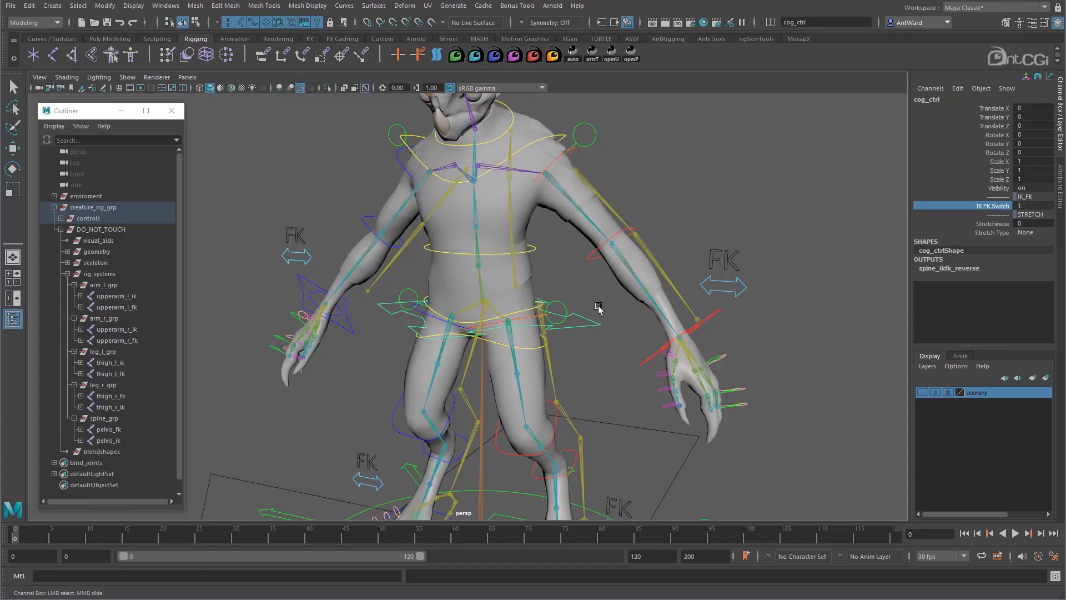
- Examine the IK FK, stretch and space attributes on arm_l_ik_ctrl, and reselect cog_ctrl to view the whole rig
click(721, 311)
alt+drag(720, 312, 678, 313)
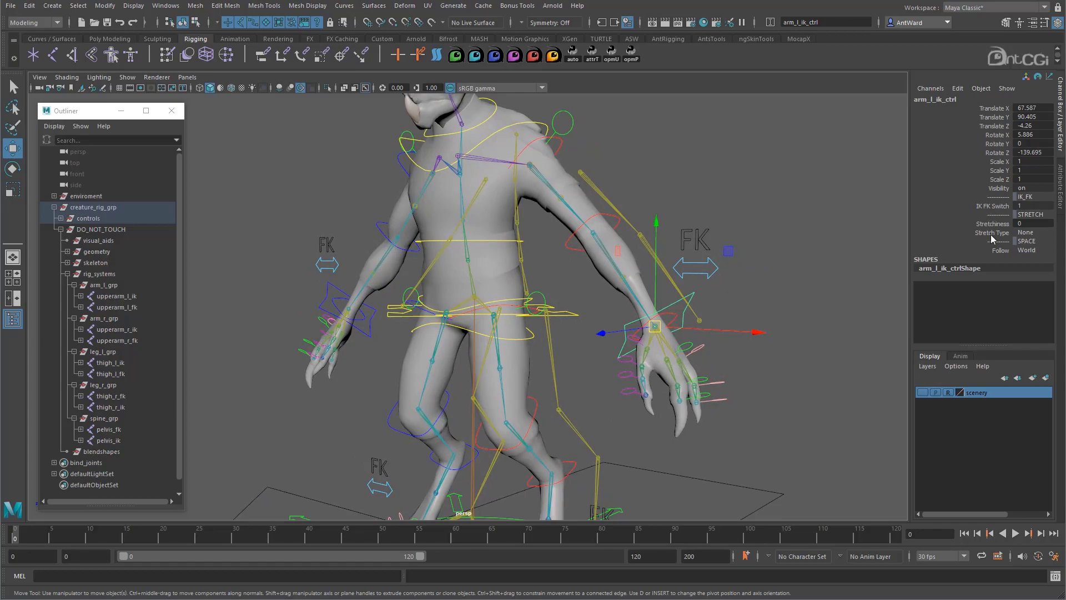
click(503, 243)
alt+right_drag(746, 336, 542, 337)
alt+drag(542, 336, 528, 369)
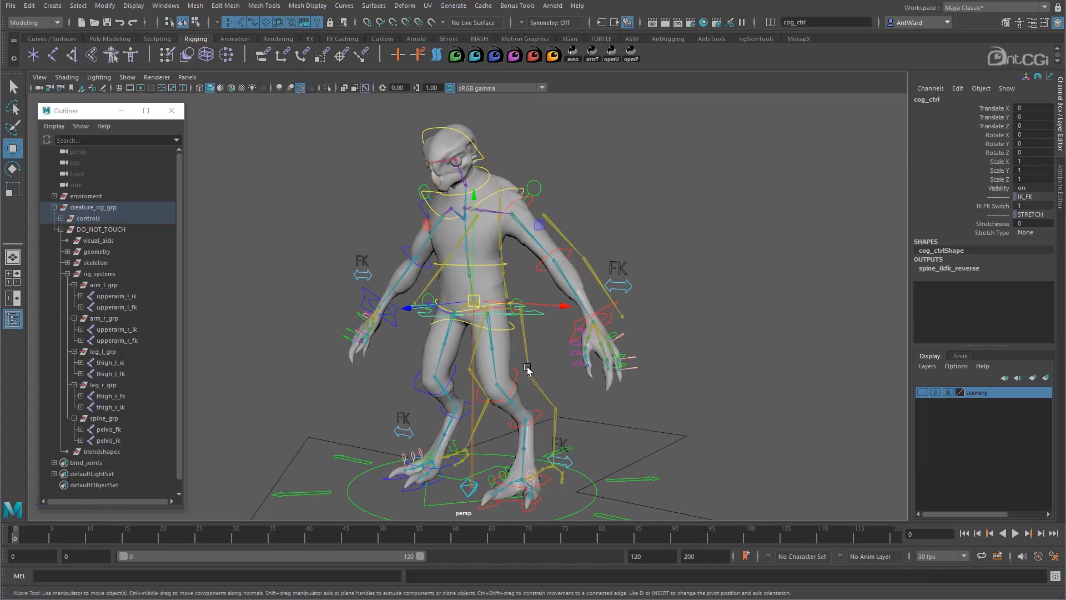